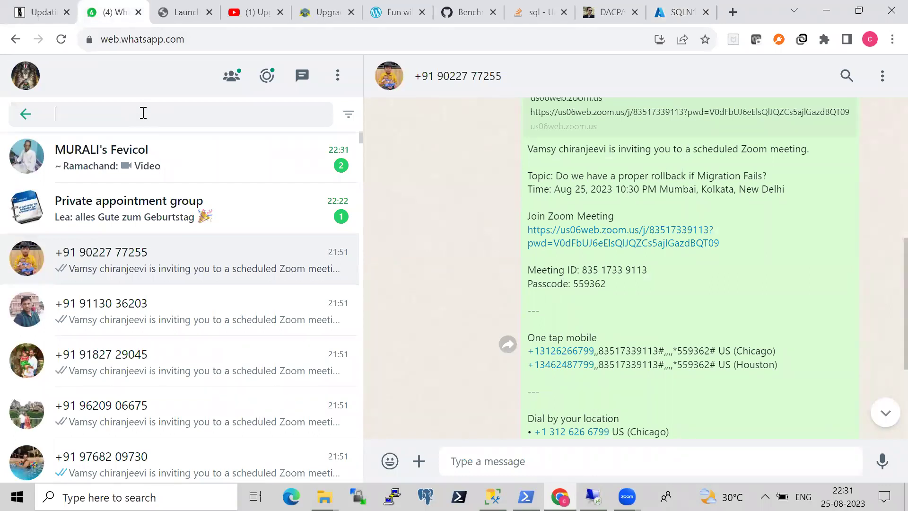
- Search the chats for "replication" and read the matching direct conversation about moving 15 days of data from SQL 2022 to 2019
{"action": "type", "text": "replication"}
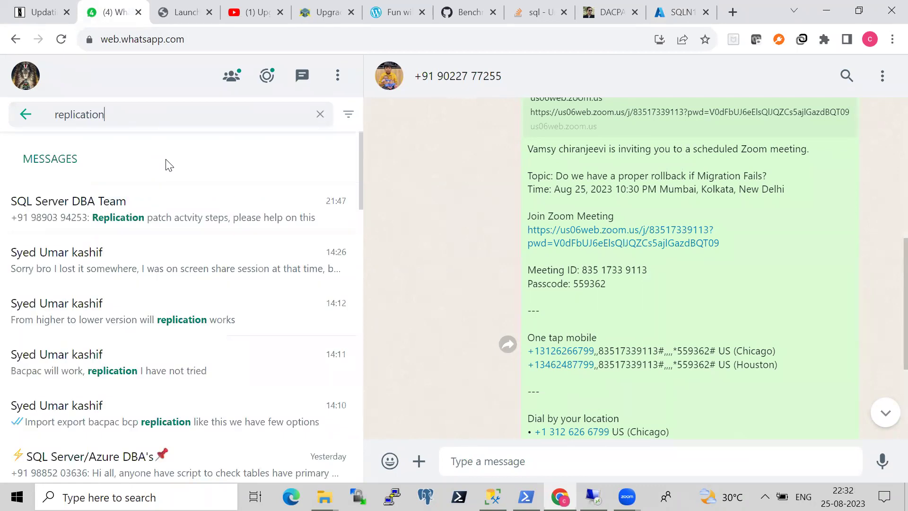
{"action": "left_click", "coordinate": [162, 264]}
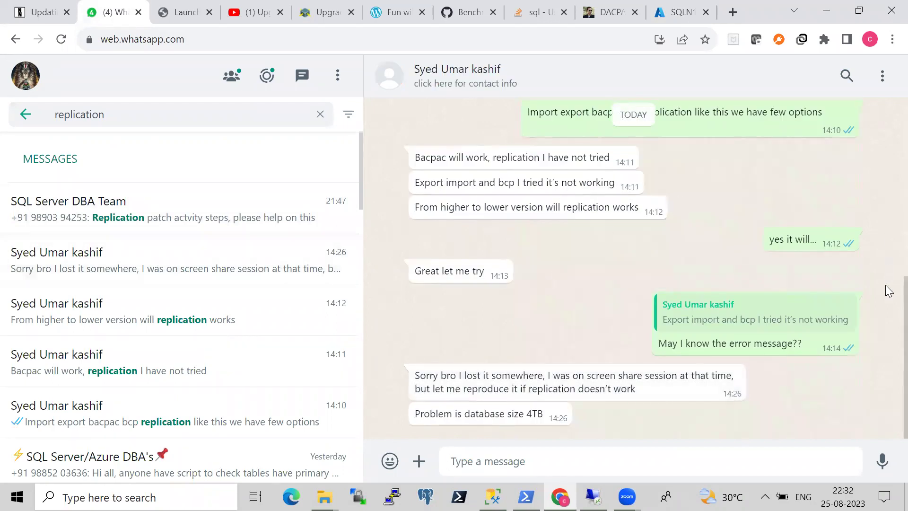
{"action": "scroll", "coordinate": [888, 279], "scroll_direction": "up", "scroll_amount": 3}
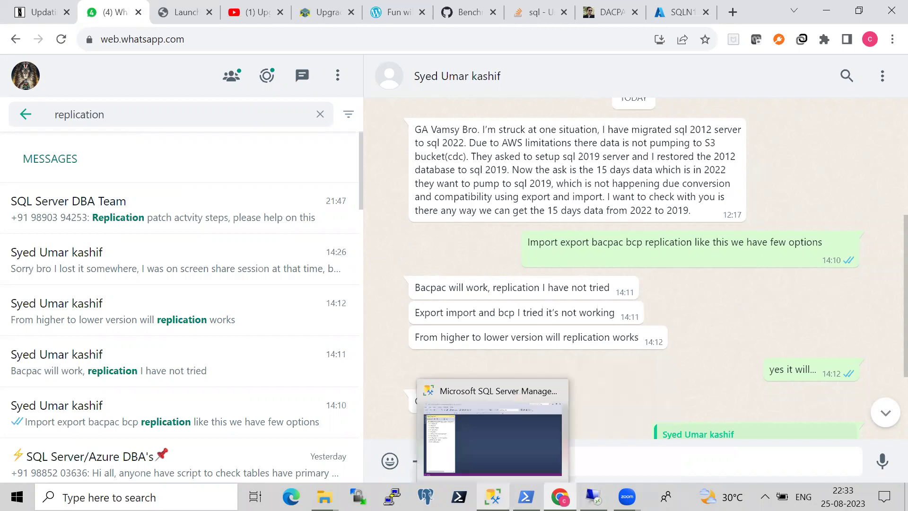
- Switch to SQL Server Management Studio and create a database named demomig on the localhost\inst2019 instance
{"action": "left_click", "coordinate": [492, 496]}
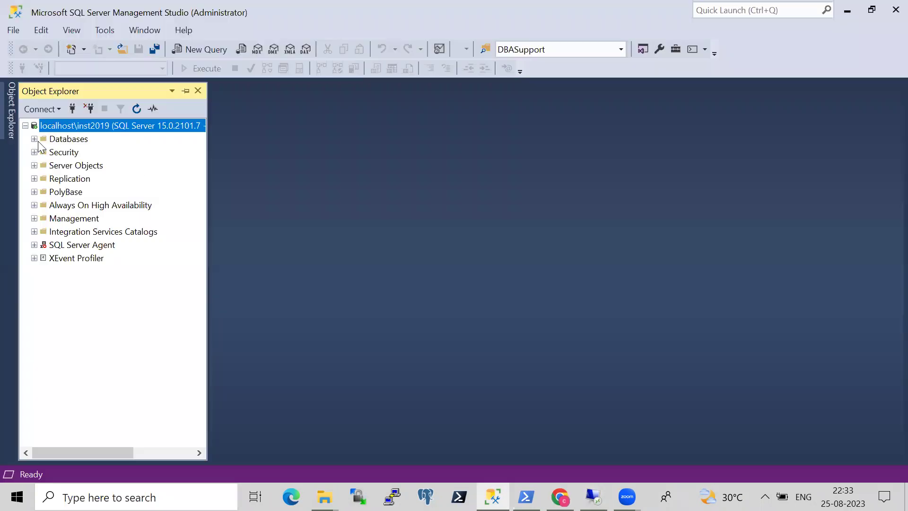
{"action": "left_click", "coordinate": [35, 140]}
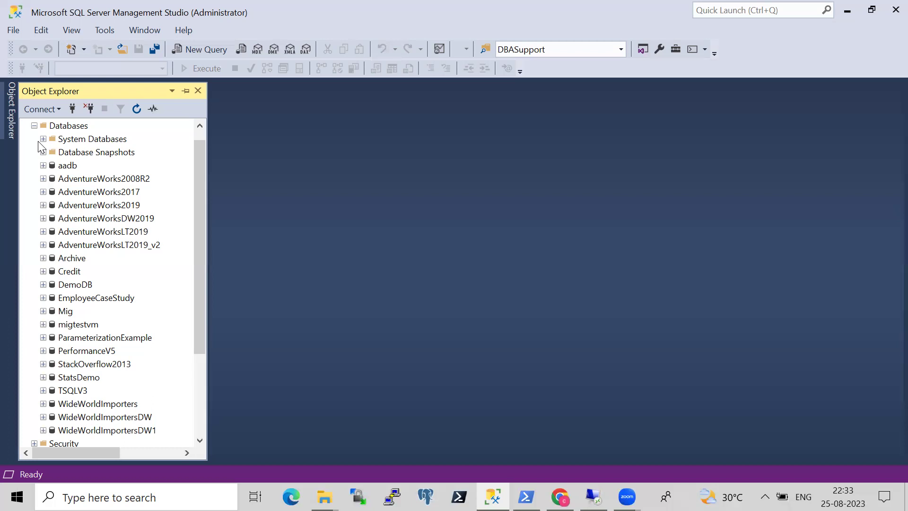
{"action": "right_click", "coordinate": [74, 131]}
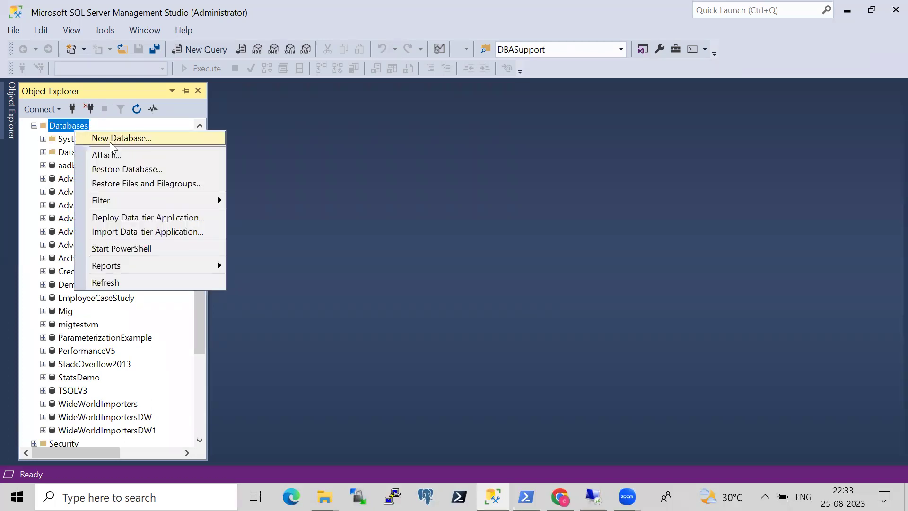
{"action": "left_click", "coordinate": [113, 140]}
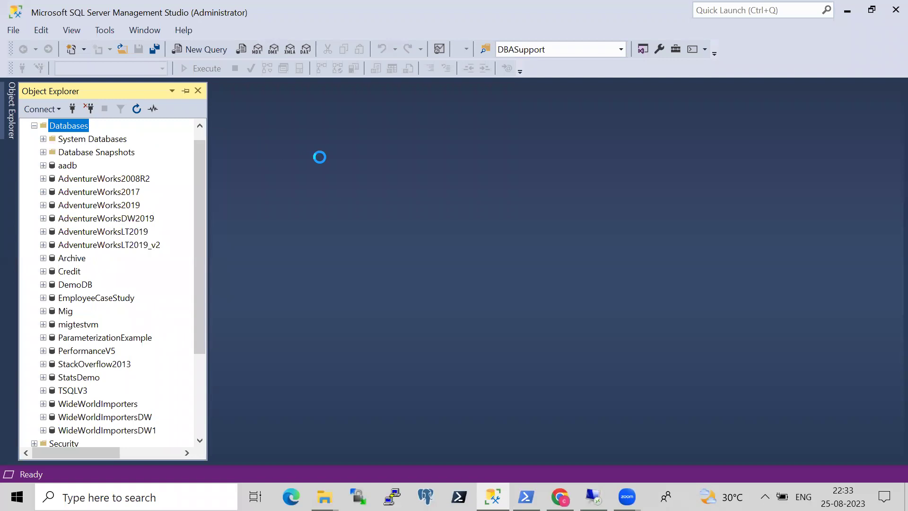
{"action": "type", "text": "demomig"}
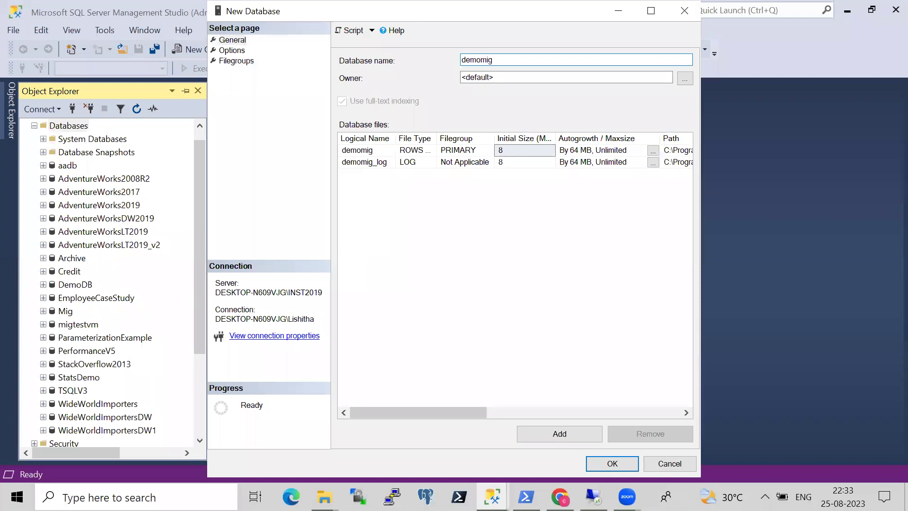
{"action": "key", "text": "Return"}
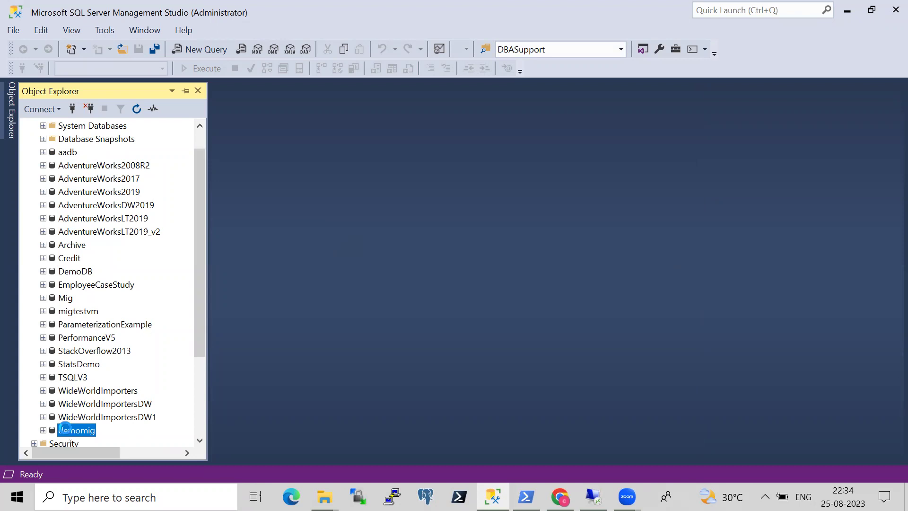
- In a new demomig query, create table test10 with sno int identity(1,1) primary key and sname varchar(10), and execute it
{"action": "key", "text": "shift+F10"}
{"action": "left_click", "coordinate": [120, 282]}
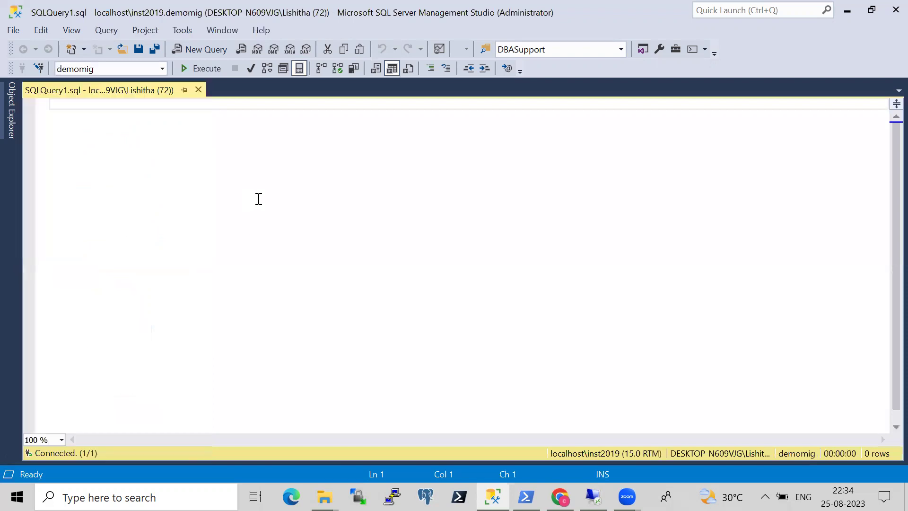
{"action": "type", "text": "create table test10(sno int identity(1m,1"}
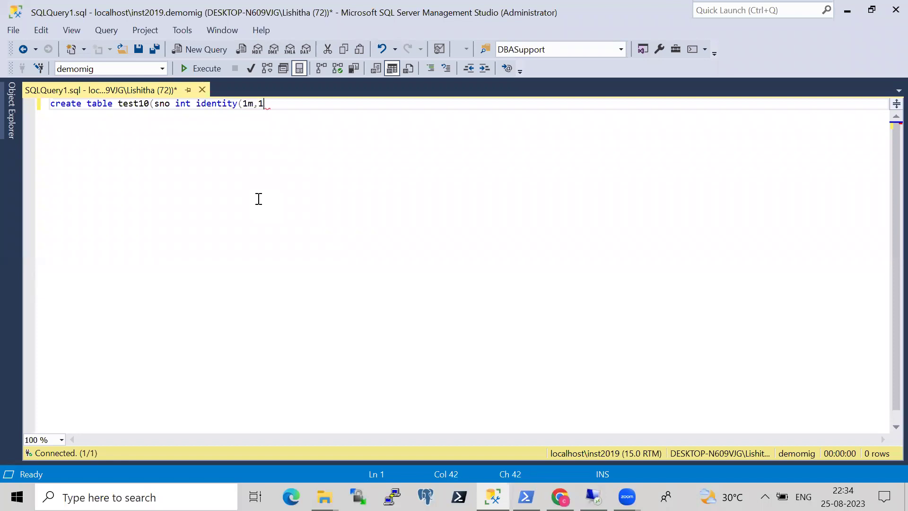
{"action": "key", "text": "BackSpace"}
{"action": "key", "text": "BackSpace"}
{"action": "key", "text": "BackSpace"}
{"action": "type", "text": ",1) Primary key, sname "}
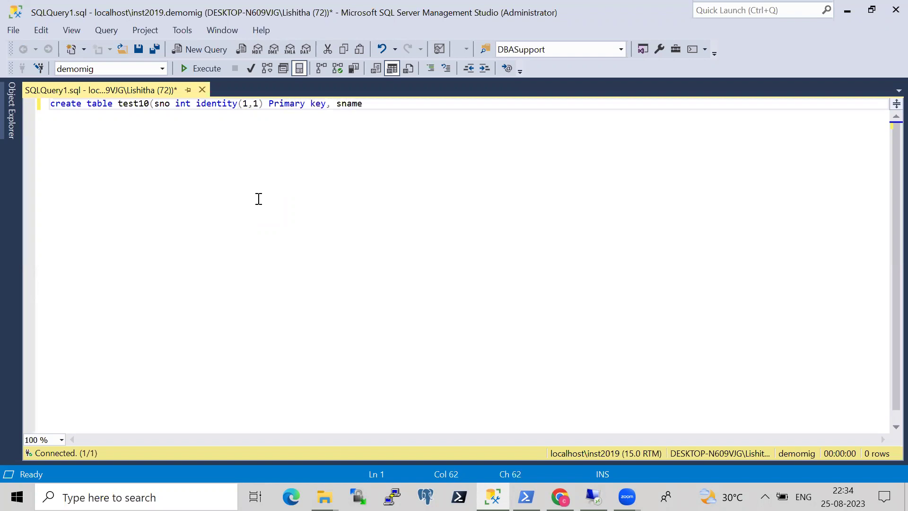
{"action": "type", "text": "varchar(10))"}
{"action": "key", "text": "F5"}
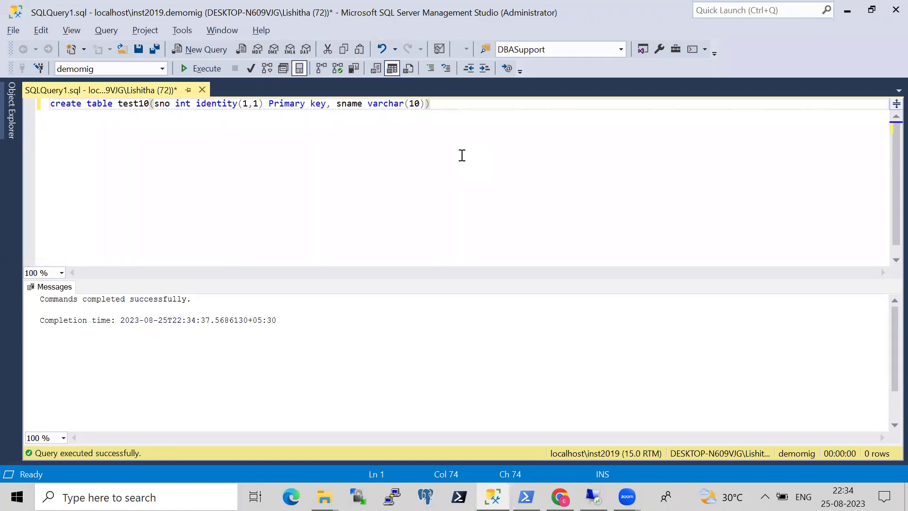
- Below the create table statement, add "set nocount on" and "declare @i int" on separate lines
{"action": "key", "text": "Return"}
{"action": "key", "text": "Return"}
{"action": "type", "text": "set noc"}
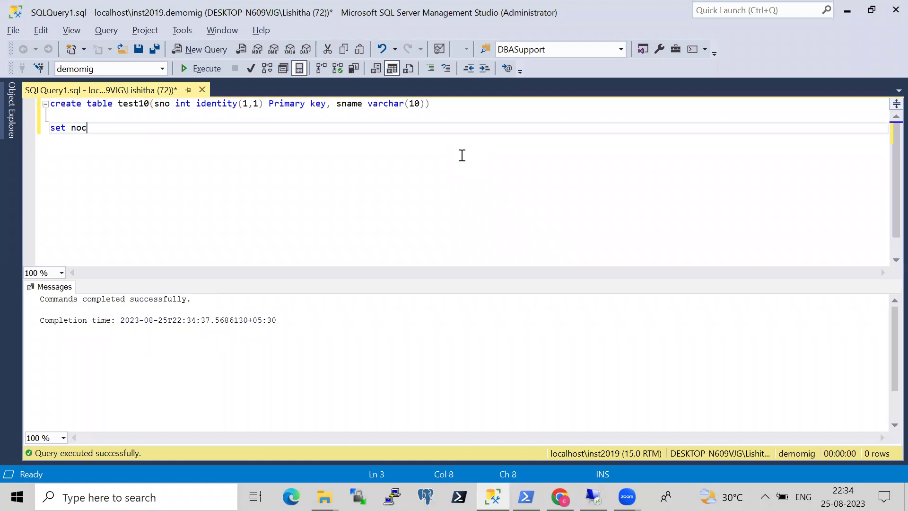
{"action": "type", "text": "ount on"}
{"action": "key", "text": "Return"}
{"action": "type", "text": "decla"}
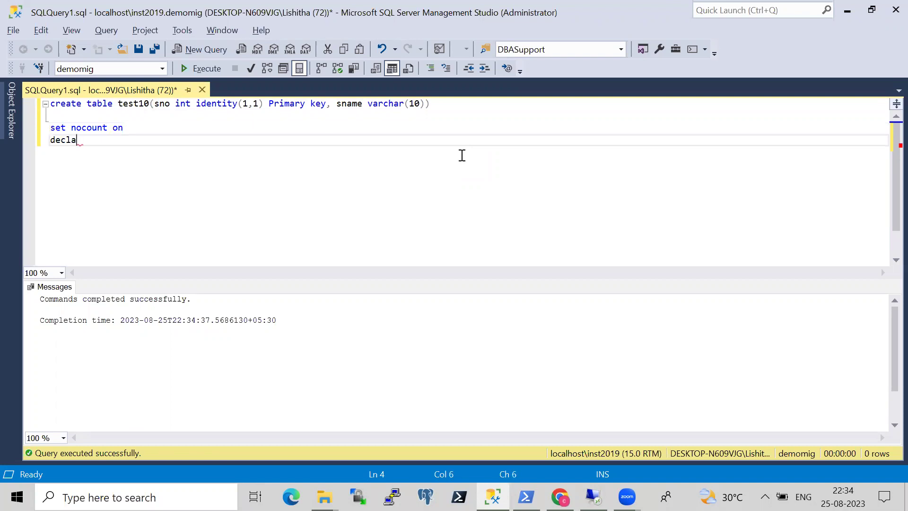
{"action": "type", "text": "re @i int"}
{"action": "key", "text": "Return"}
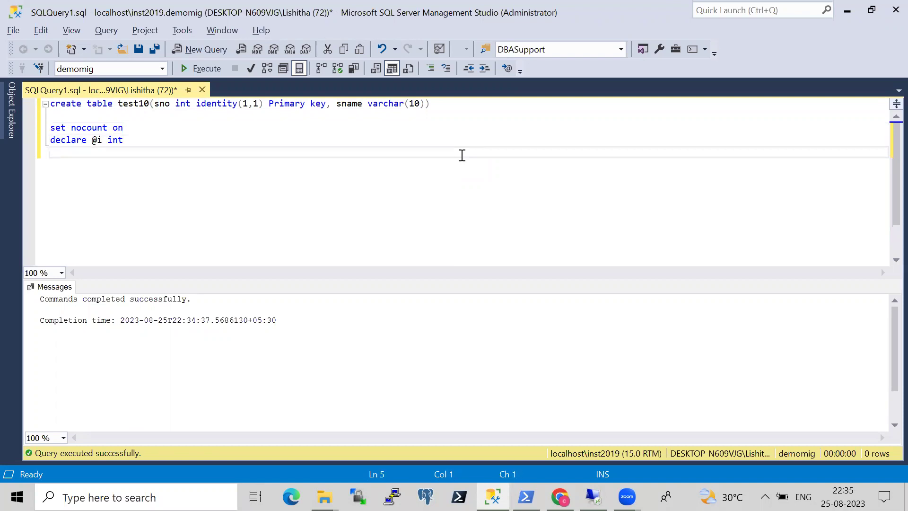
- Initialise the variable with "set @i=1" and follow it with the loop condition "while(@i<=10)"
{"action": "type", "text": "while(@i"}
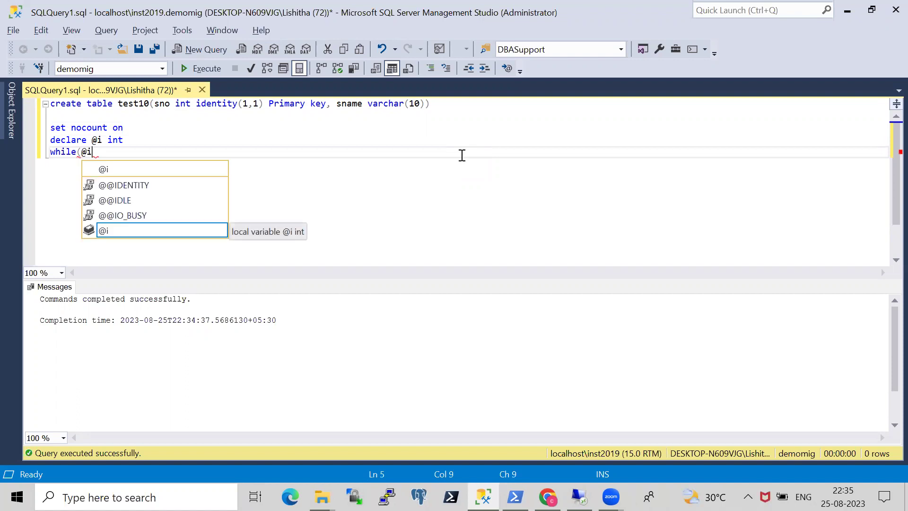
{"action": "left_click", "coordinate": [147, 144]}
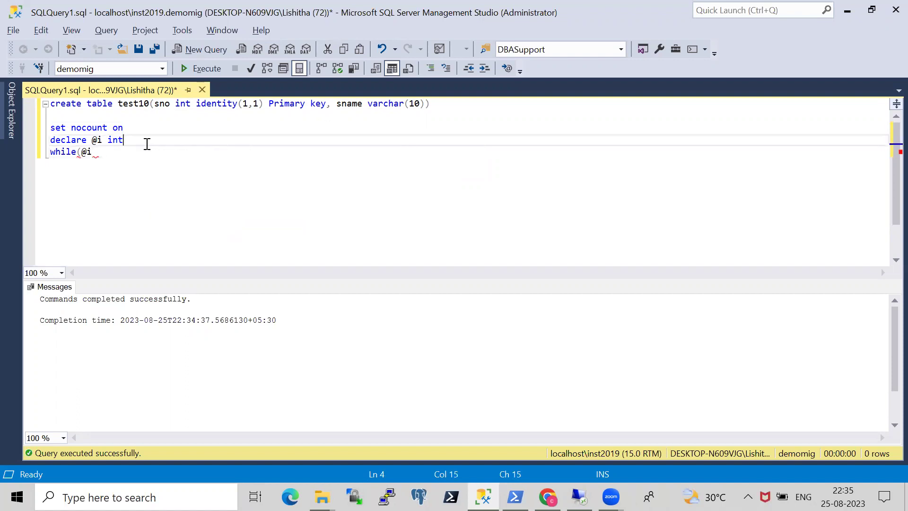
{"action": "key", "text": "Return"}
{"action": "type", "text": "set "}
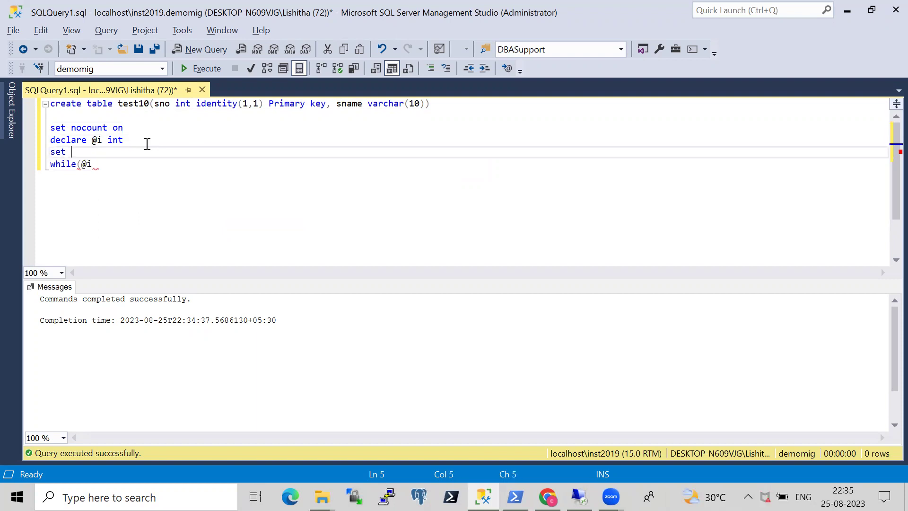
{"action": "type", "text": "@i=1"}
{"action": "left_click", "coordinate": [108, 164]}
{"action": "type", "text": "<=100"}
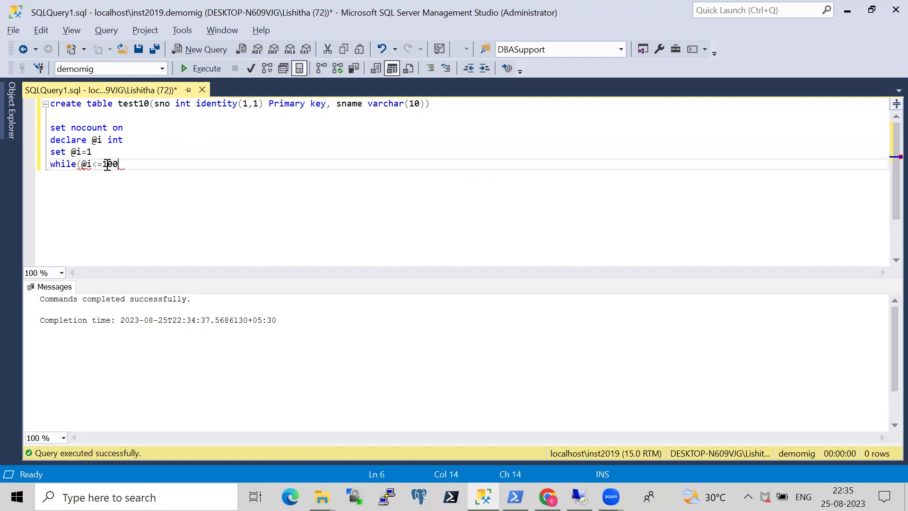
{"action": "key", "text": "BackSpace"}
{"action": "type", "text": "0"}
{"action": "key", "text": "BackSpace"}
{"action": "type", "text": ")"}
- Open the loop body with "begin" and write an insert into test10 of 'test' concatenated with @i cast as varchar(10)
{"action": "key", "text": "Return"}
{"action": "type", "text": "begin"}
{"action": "key", "text": "Return"}
{"action": "type", "text": "insert "}
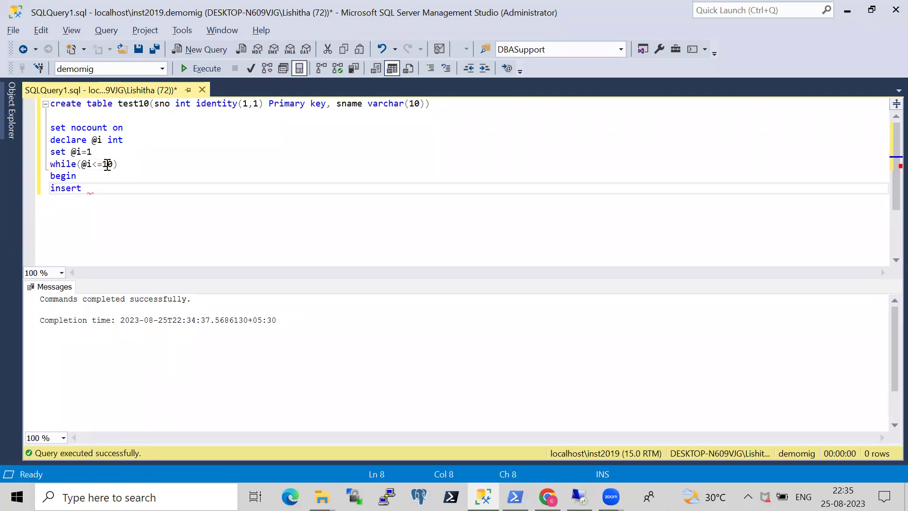
{"action": "type", "text": "test"}
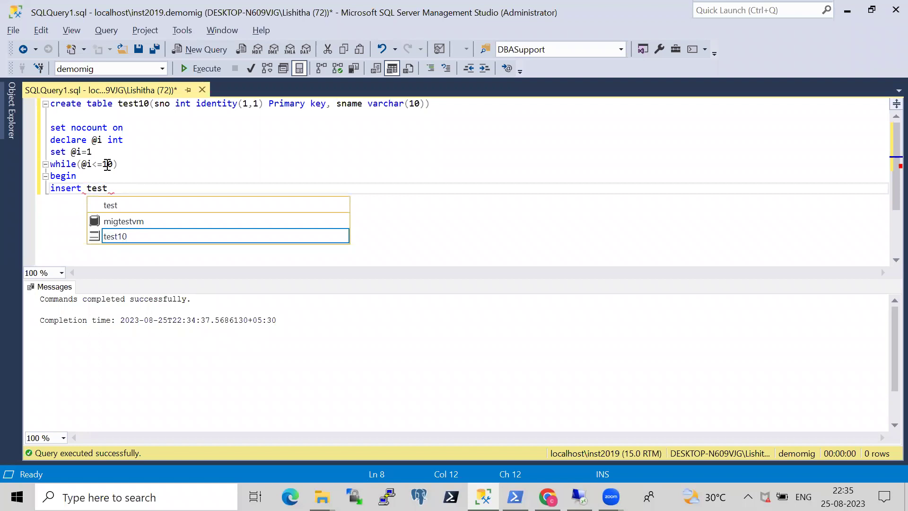
{"action": "type", "text": "10 values"}
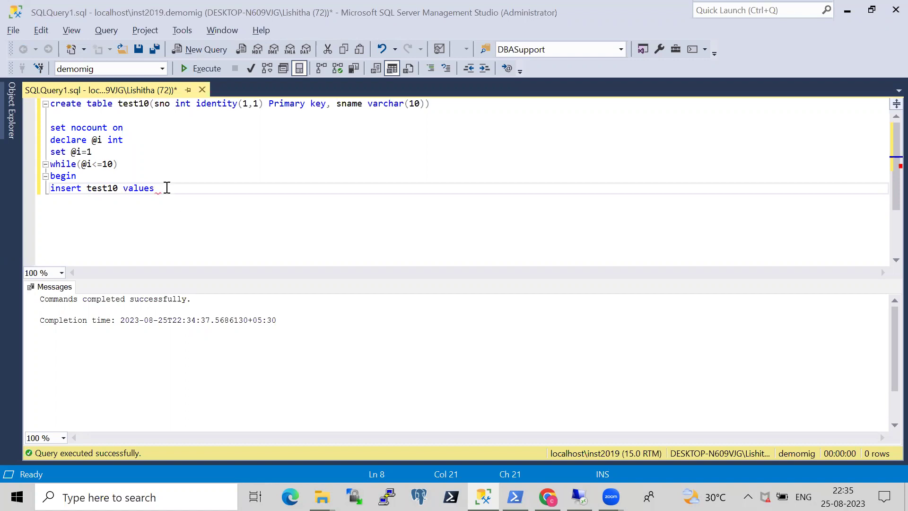
{"action": "type", "text": "("}
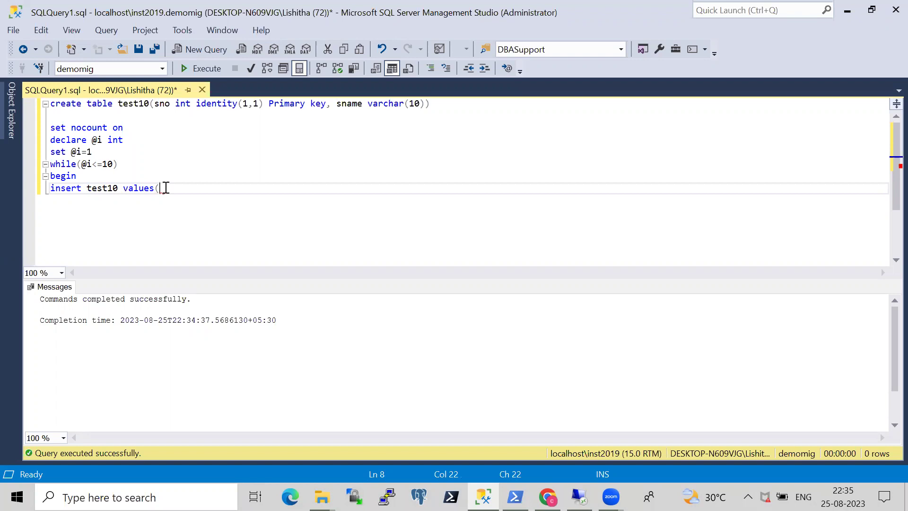
{"action": "type", "text": "'test'+cast"}
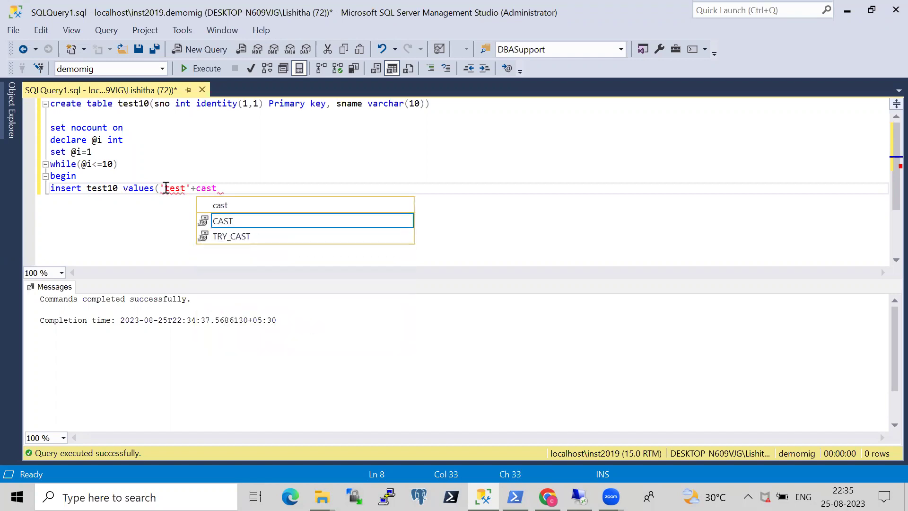
{"action": "type", "text": "(@i as "}
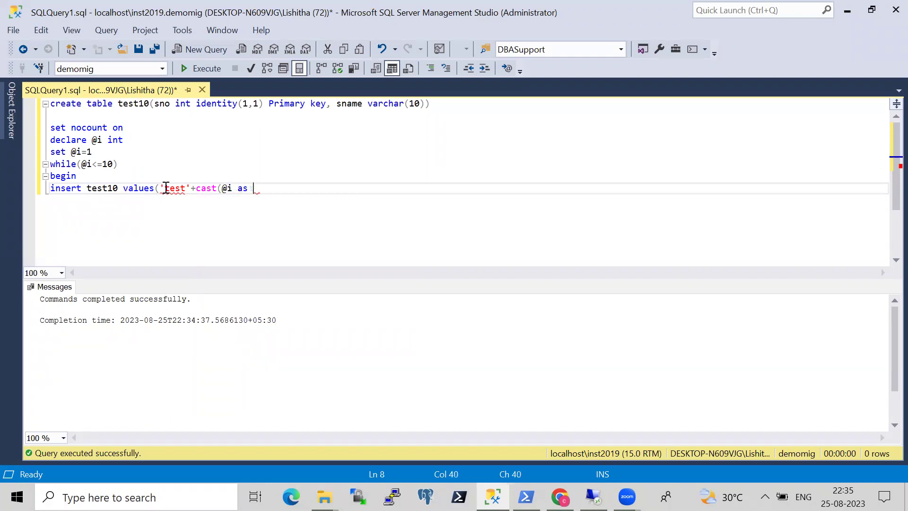
{"action": "type", "text": "varc"}
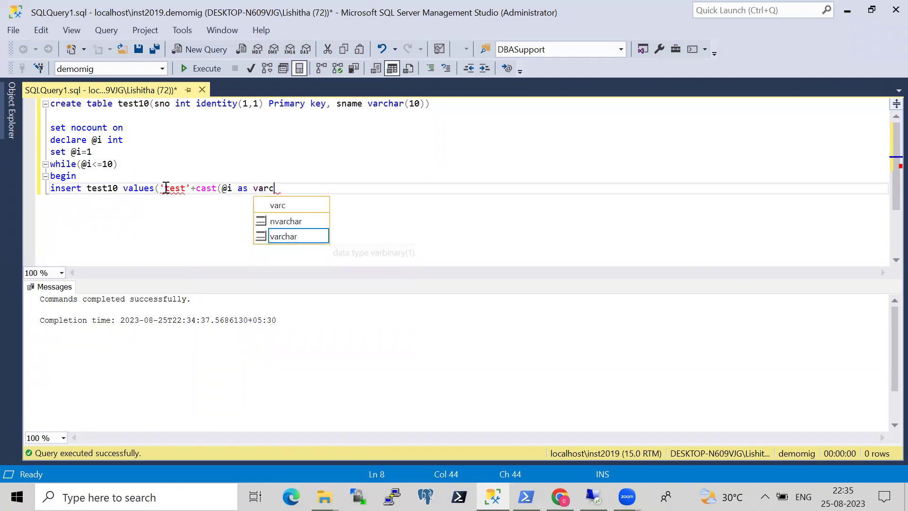
{"action": "type", "text": "har"}
{"action": "key", "text": "BackSpace"}
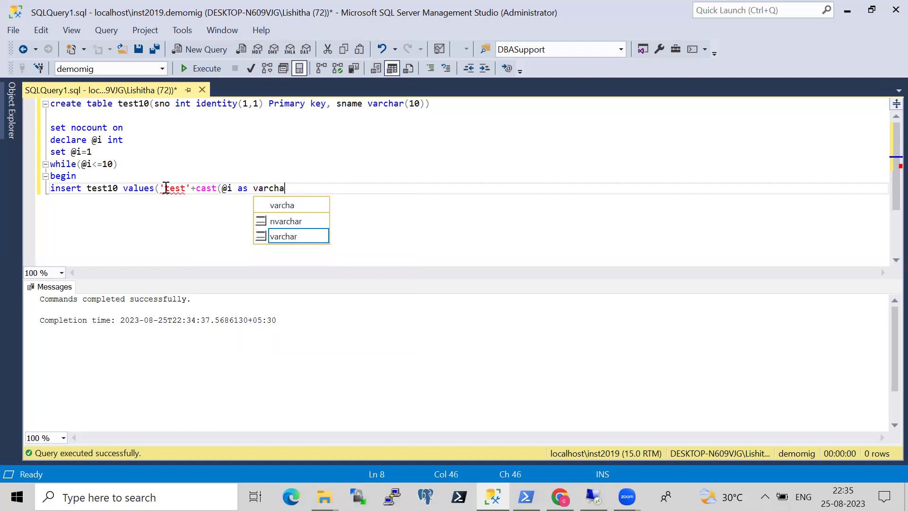
{"action": "type", "text": "r(10))"}
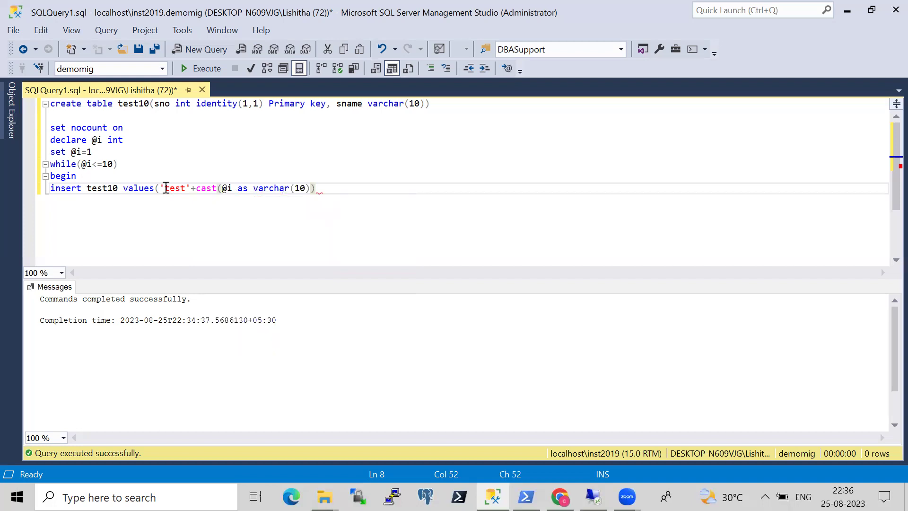
{"action": "left_click", "coordinate": [67, 216]}
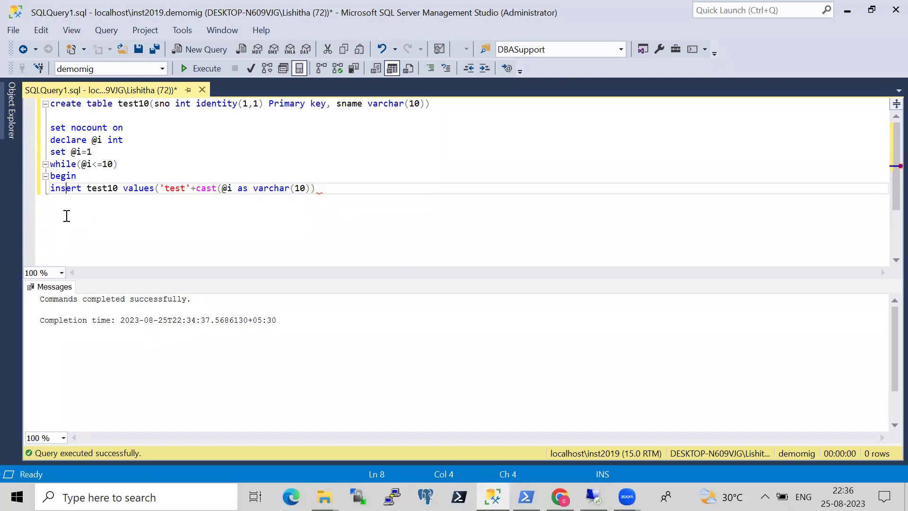
- Add "set @i=@i+1" after the insert line and close the loop body with "end"
{"action": "left_click", "coordinate": [367, 188]}
{"action": "key", "text": "Return"}
{"action": "type", "text": "set @i="}
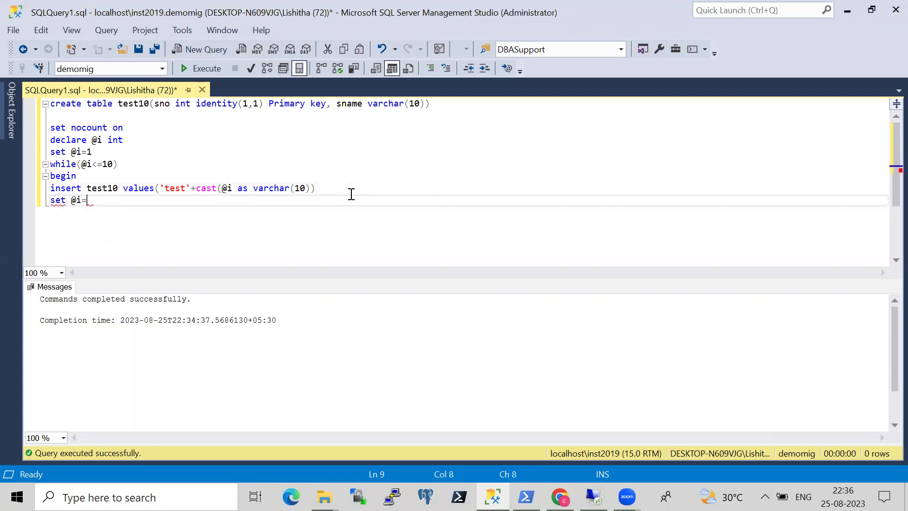
{"action": "type", "text": "@i+1"}
{"action": "key", "text": "Return"}
{"action": "type", "text": "end"}
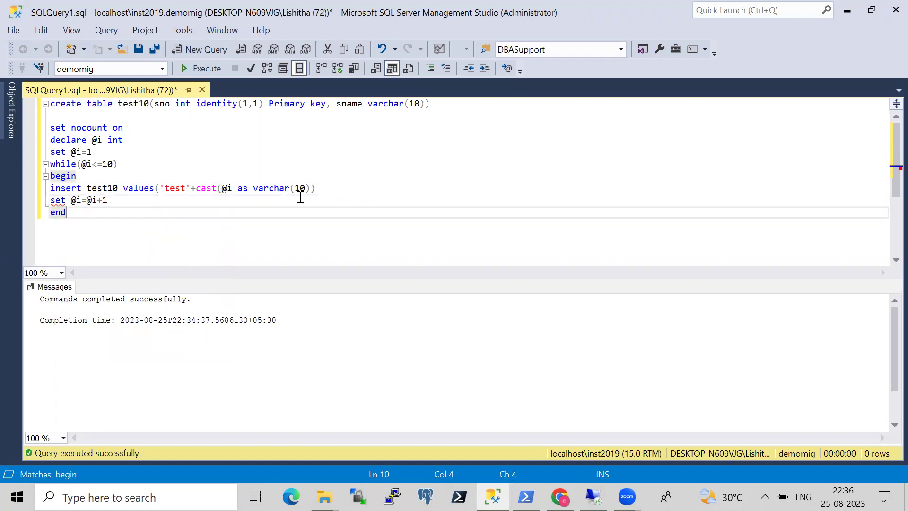
- Add the missing closing parenthesis to the insert statement and execute only the block from "set nocount on" to "end"
{"action": "left_click", "coordinate": [321, 190]}
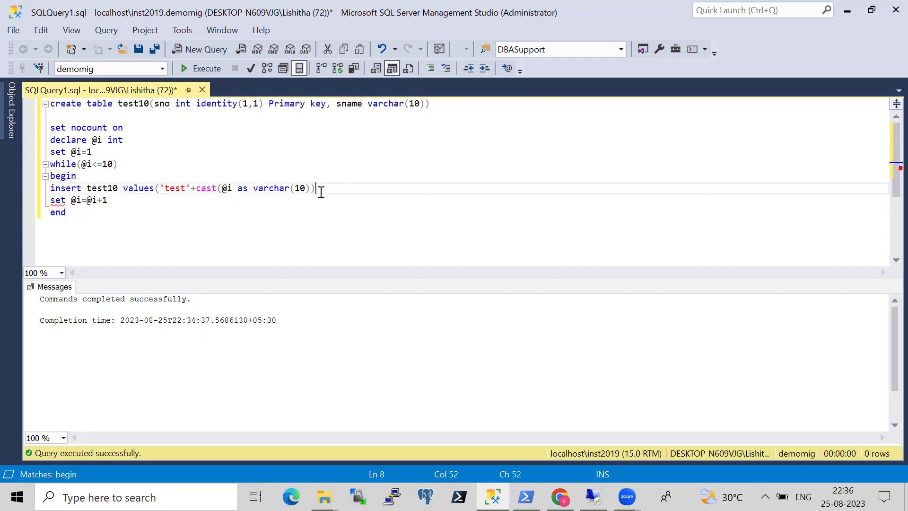
{"action": "left_click", "coordinate": [258, 190]}
{"action": "left_click_drag", "start_coordinate": [90, 222], "coordinate": [43, 134]}
{"action": "key", "text": "F5"}
- Add "select * from test10" below the loop and execute only that statement to list the table's rows
{"action": "left_click", "coordinate": [123, 231]}
{"action": "key", "text": "Return"}
{"action": "key", "text": "Return"}
{"action": "type", "text": "select * from test10"}
{"action": "key", "text": "shift+Home"}
{"action": "key", "text": "F5"}
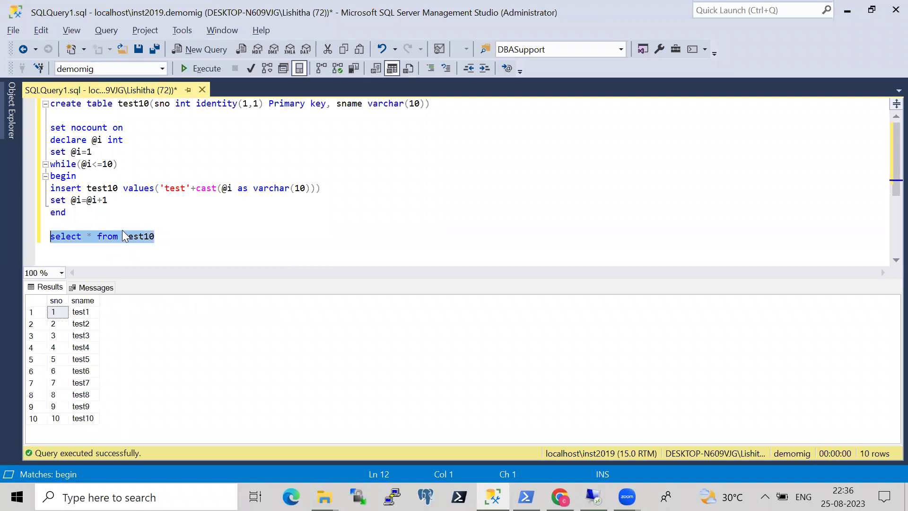
{"action": "left_click", "coordinate": [161, 406]}
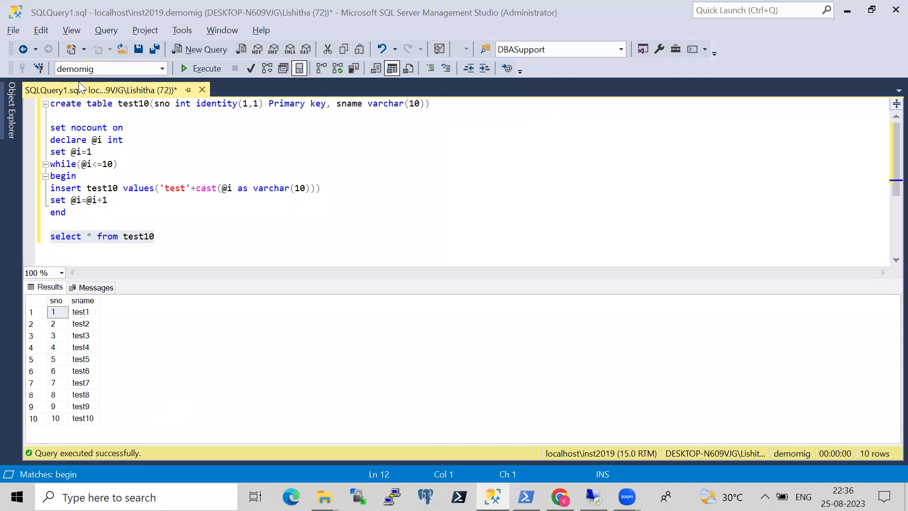
- Collapse the Databases folder in Object Explorer and view the top-level nodes of the localhost\inst2019 server
{"action": "left_click", "coordinate": [10, 110]}
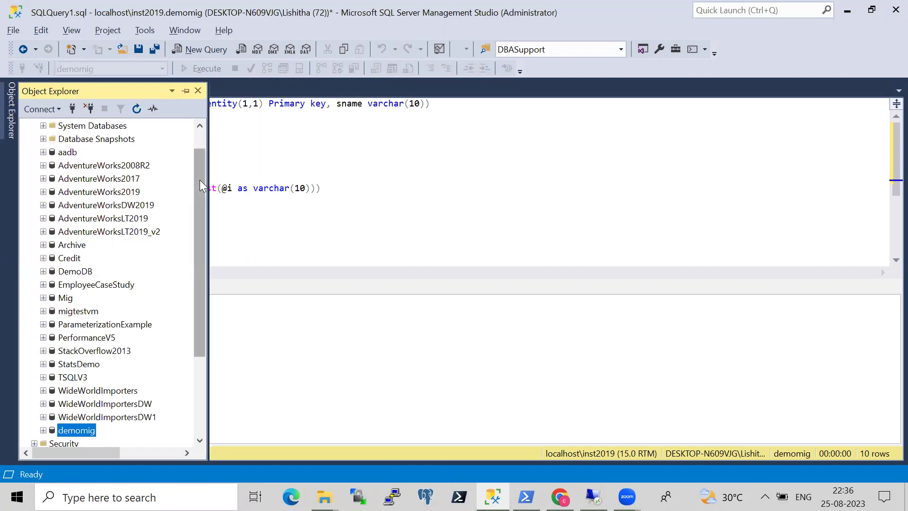
{"action": "scroll", "coordinate": [200, 161], "scroll_direction": "up", "scroll_amount": 1}
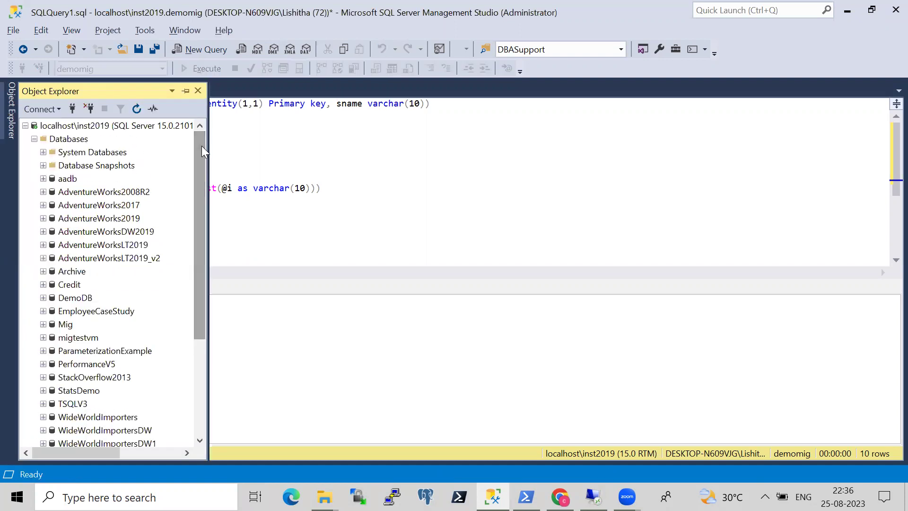
{"action": "left_click", "coordinate": [36, 140]}
{"action": "left_click", "coordinate": [317, 229]}
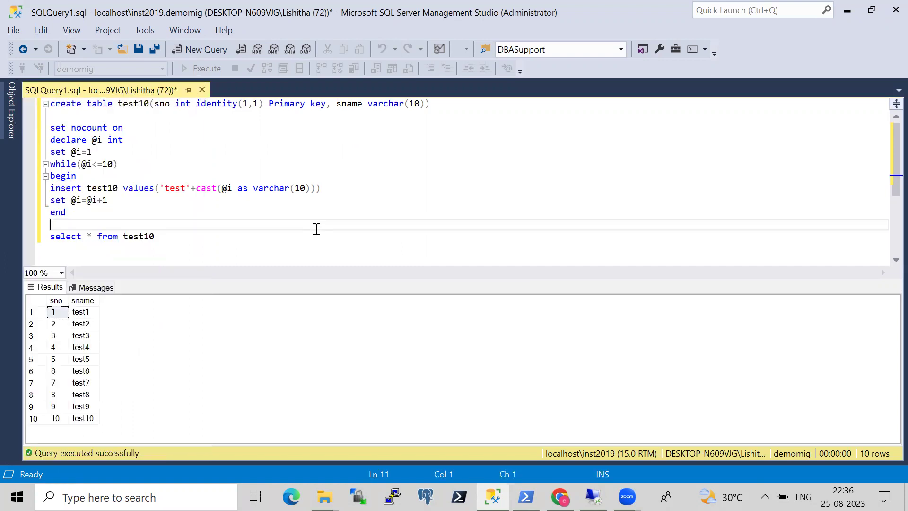
{"action": "left_click", "coordinate": [9, 133]}
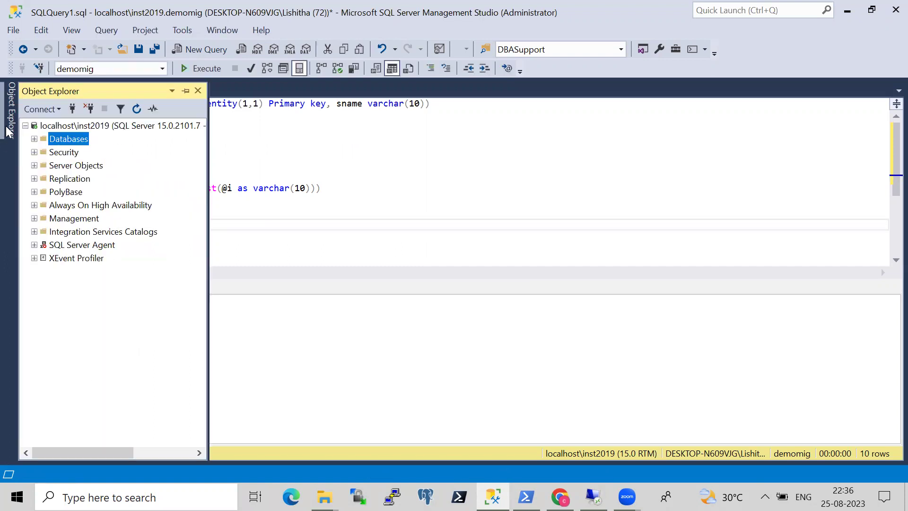
- Start a new statement "backup database demomig" two lines below the select statement
{"action": "left_click", "coordinate": [245, 240]}
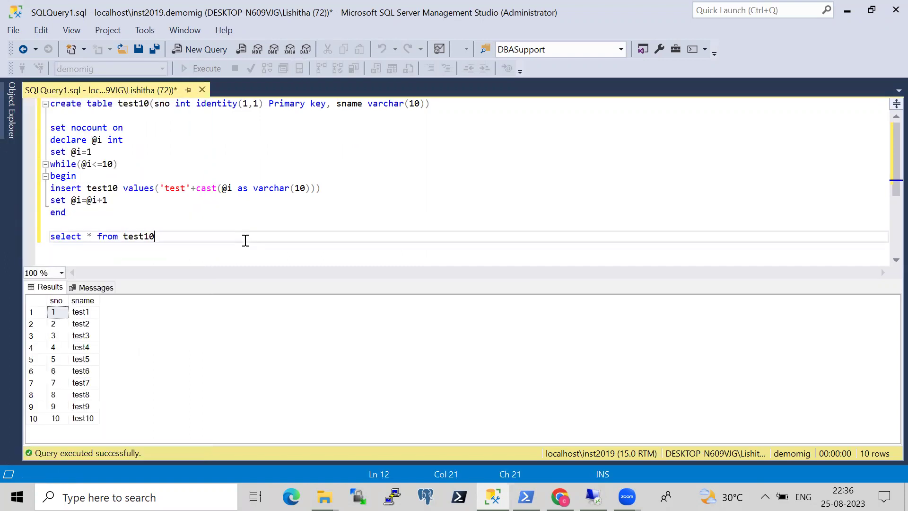
{"action": "key", "text": "Return"}
{"action": "key", "text": "Return"}
{"action": "type", "text": "backup database "}
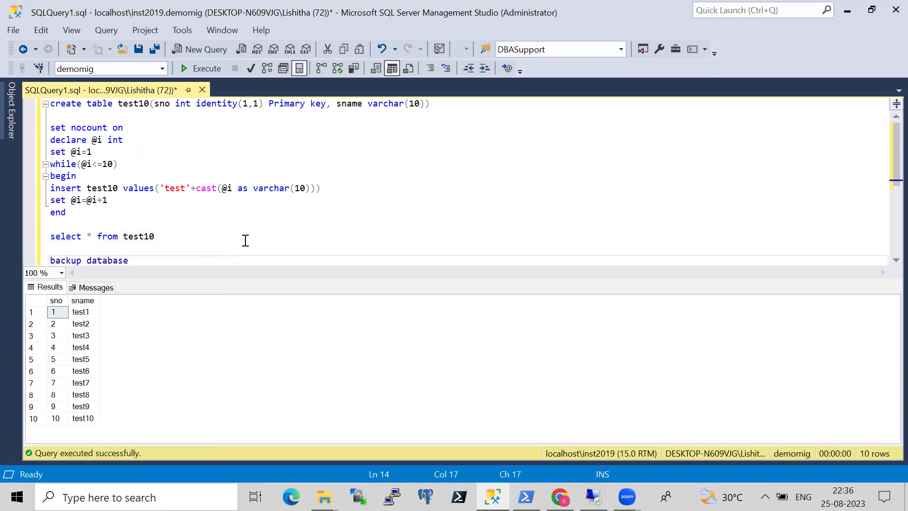
{"action": "type", "text": "demomig "}
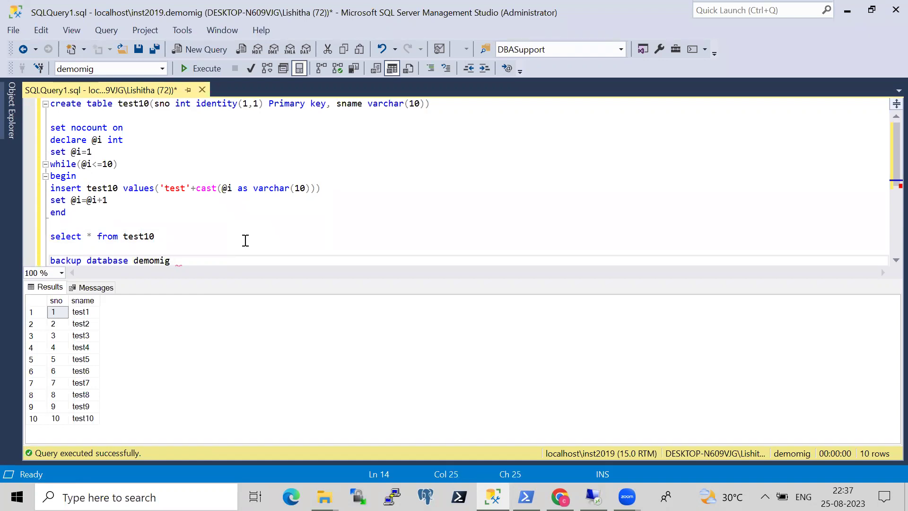
- Complete the backup statement with to disk='D:\app\demomig.bak', enclosing the path in single quotes
{"action": "type", "text": "to disk=D:\\app"}
{"action": "key", "text": "BackSpace"}
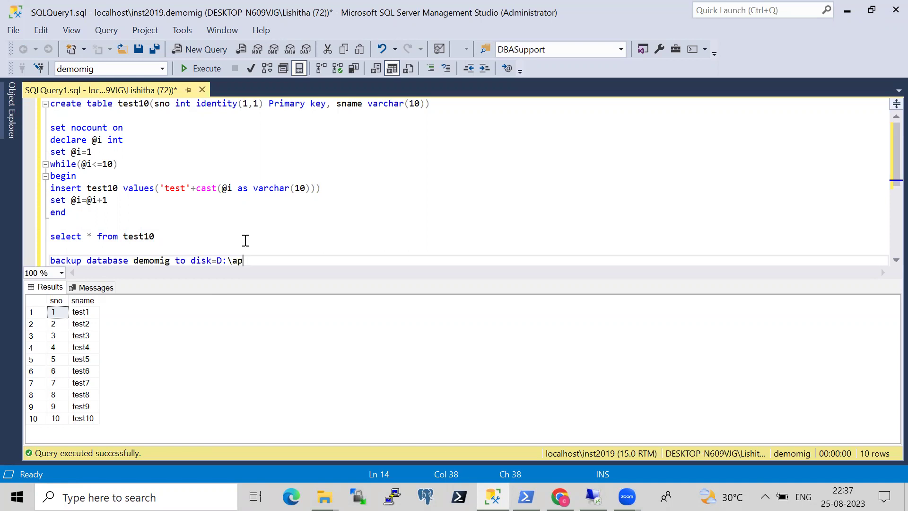
{"action": "type", "text": "p\\"}
{"action": "left_click", "coordinate": [219, 261]}
{"action": "type", "text": "'"}
{"action": "key", "text": "End"}
{"action": "type", "text": "demomig"}
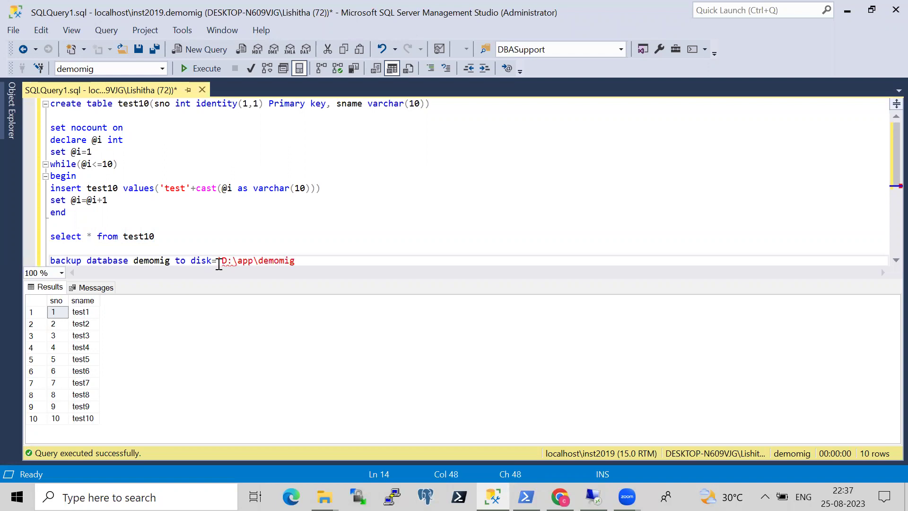
{"action": "type", "text": ","}
{"action": "key", "text": "BackSpace"}
{"action": "type", "text": ".bak'"}
{"action": "key", "text": "shift+Home"}
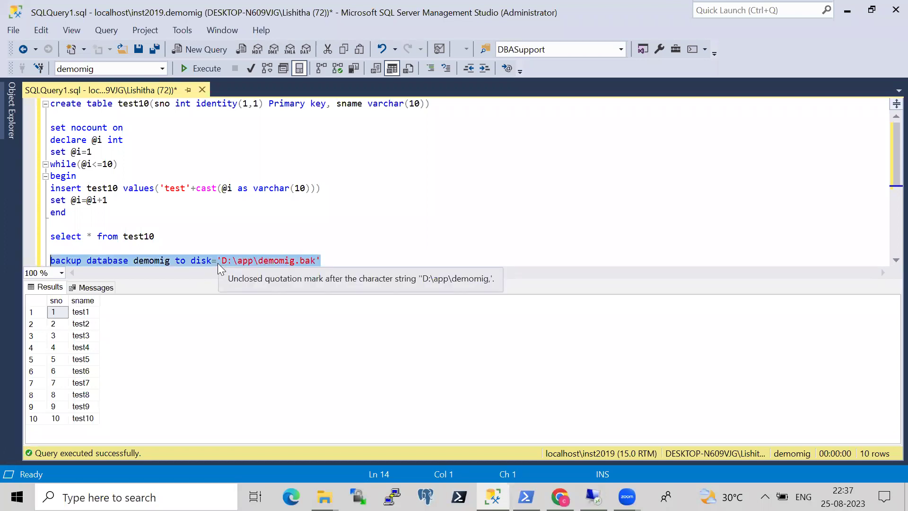
- Check the recovery model and other options in the demomig database's properties, then close them without changes
{"action": "left_click", "coordinate": [12, 114]}
{"action": "left_click", "coordinate": [34, 138]}
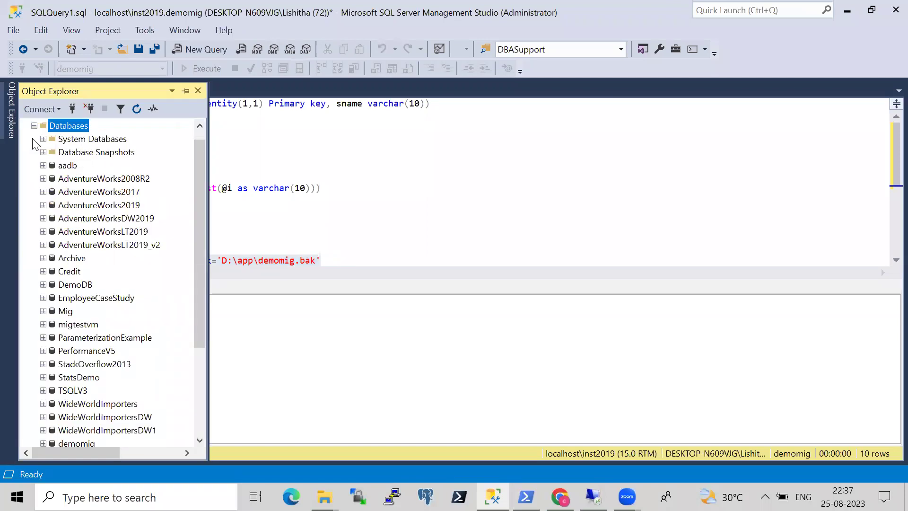
{"action": "left_click_drag", "start_coordinate": [199, 173], "coordinate": [199, 257]}
{"action": "right_click", "coordinate": [82, 310]}
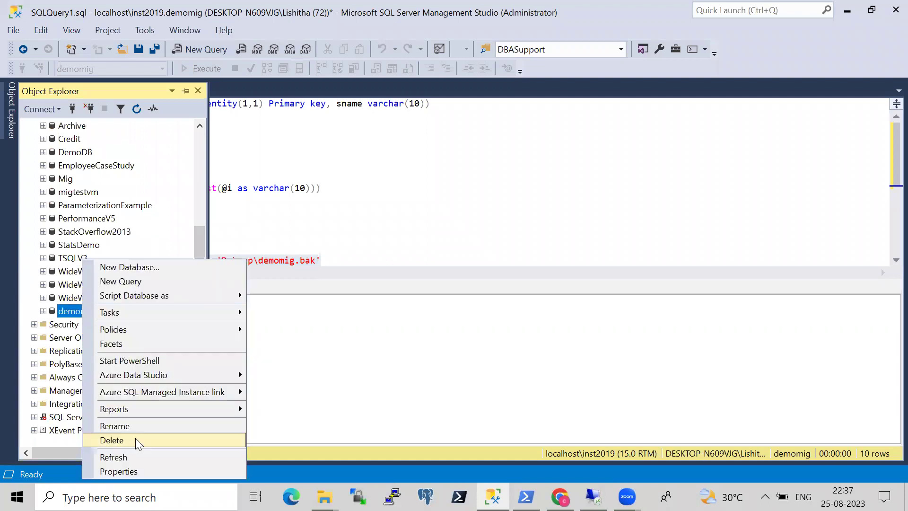
{"action": "left_click", "coordinate": [128, 470]}
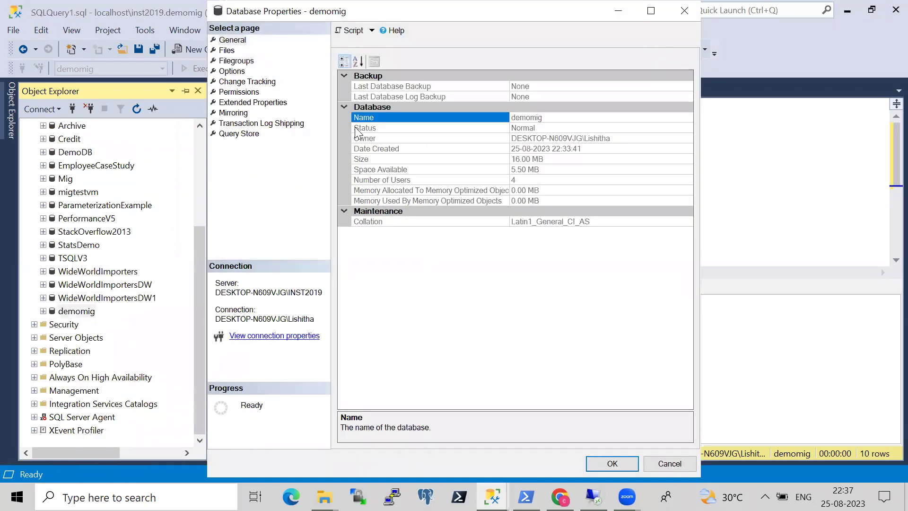
{"action": "left_click", "coordinate": [231, 71]}
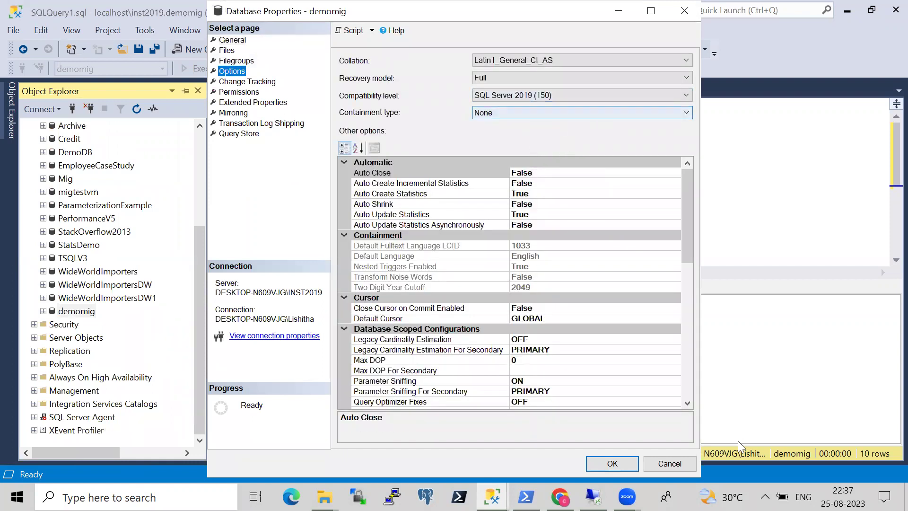
{"action": "left_click", "coordinate": [677, 466]}
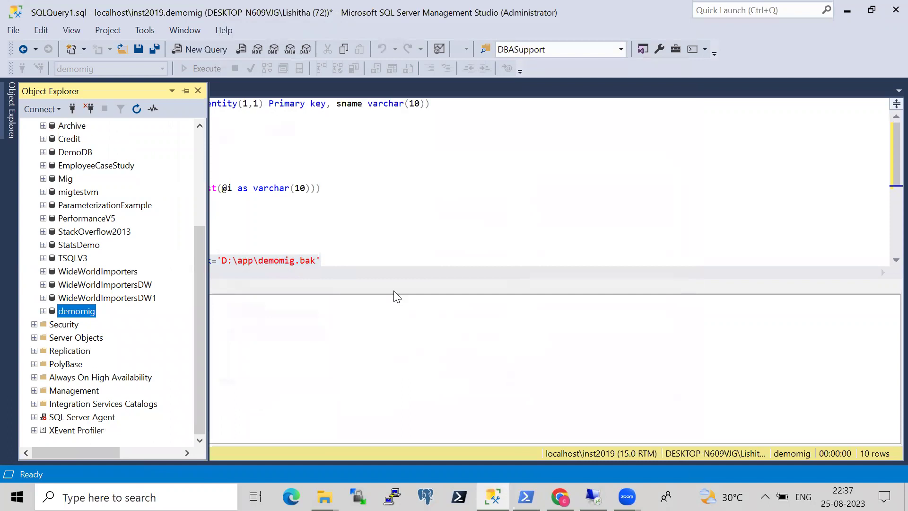
- Execute only the backup database statement for demomig
{"action": "left_click", "coordinate": [348, 260]}
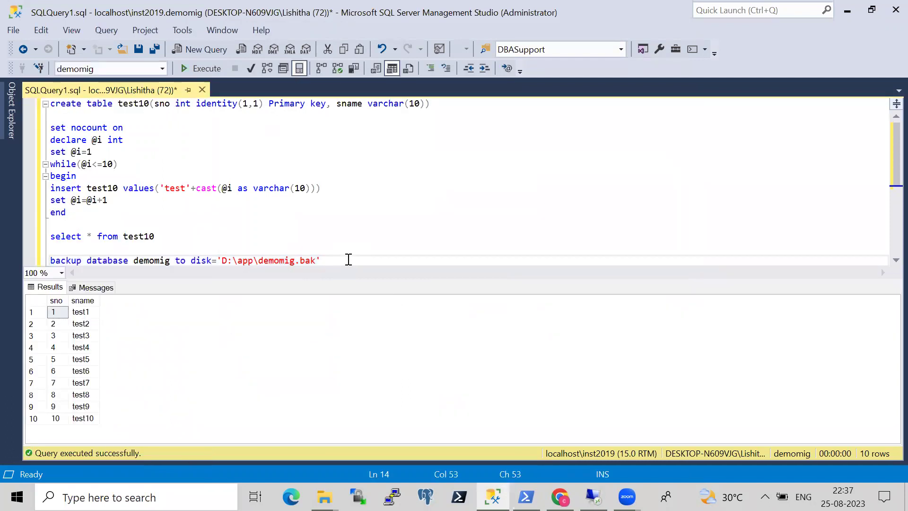
{"action": "left_click_drag", "start_coordinate": [348, 259], "coordinate": [40, 264]}
{"action": "key", "text": "F5"}
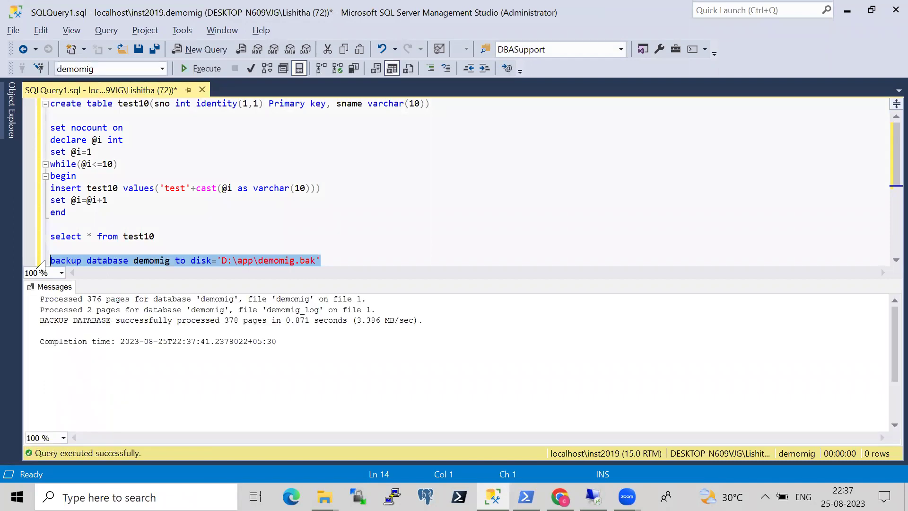
- Open the D:\app\ folder in a maximized File Explorer window and copy the demomig.bak file
{"action": "key", "text": "super+r"}
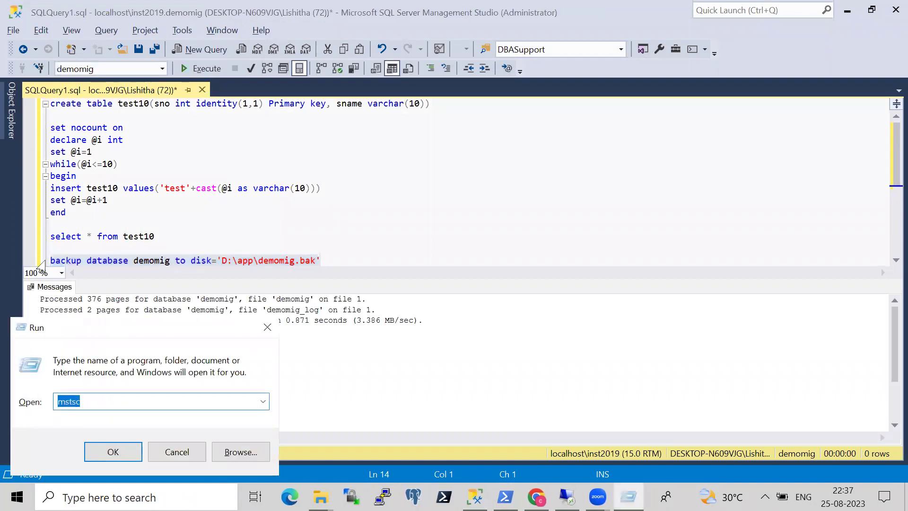
{"action": "type", "text": "D:\\"}
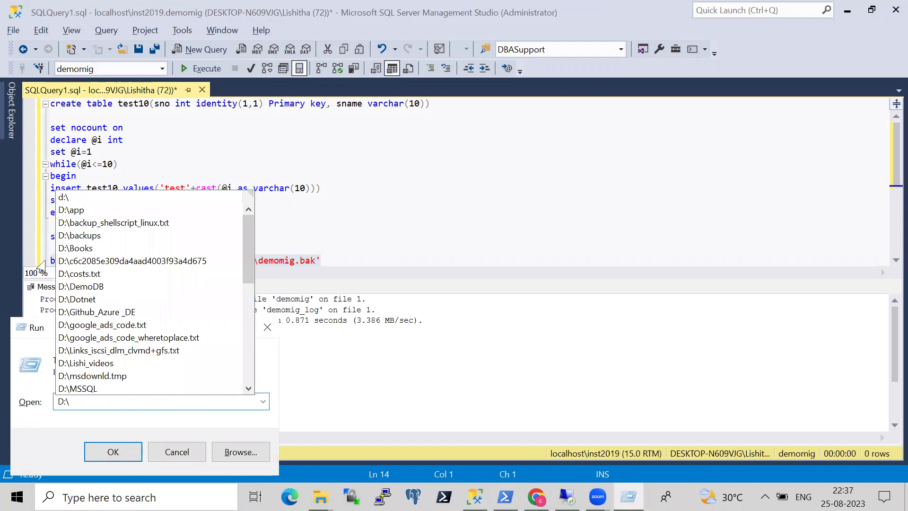
{"action": "type", "text": "app\\"}
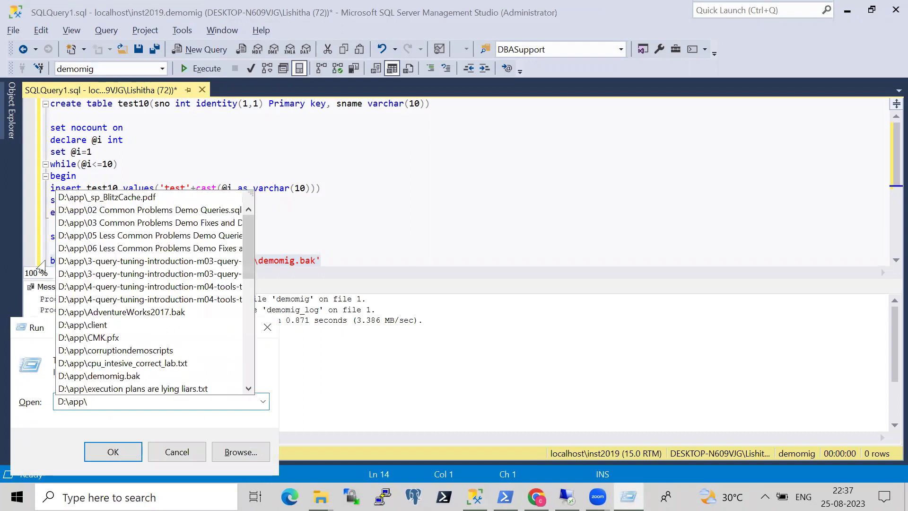
{"action": "key", "text": "Return"}
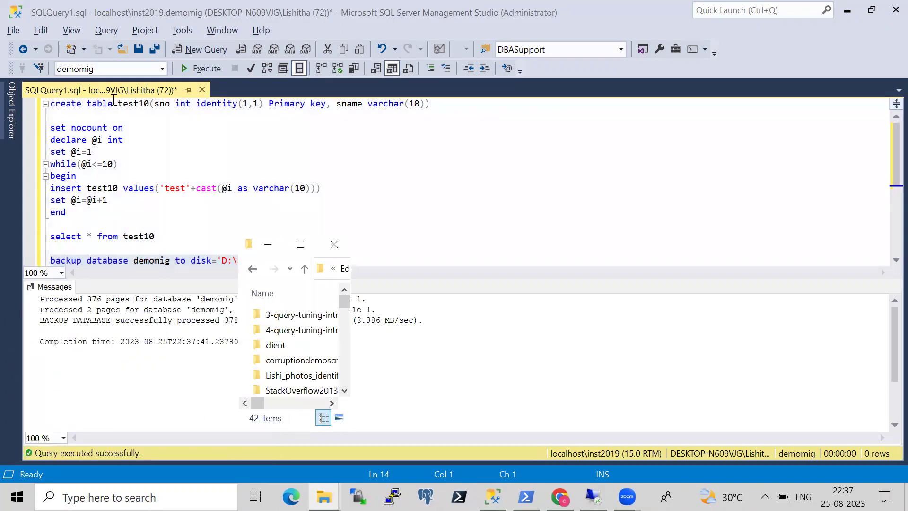
{"action": "left_click", "coordinate": [301, 245]}
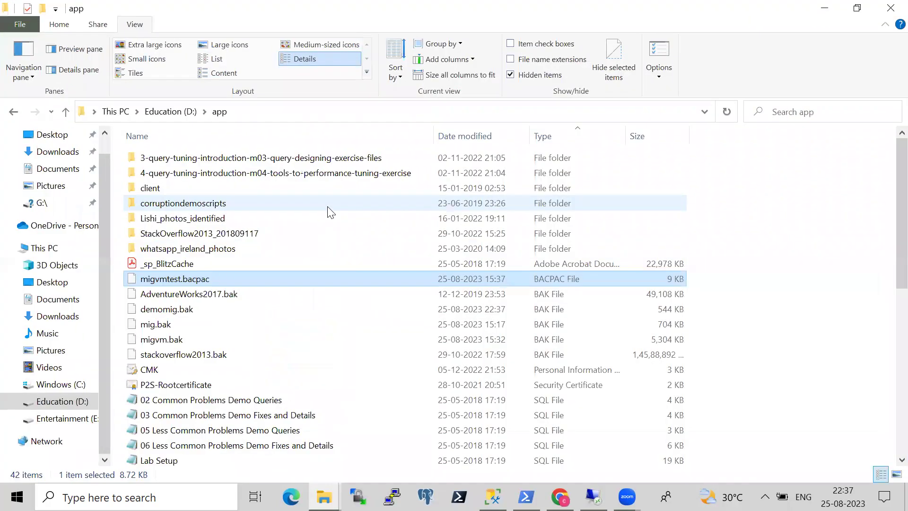
{"action": "left_click", "coordinate": [168, 312]}
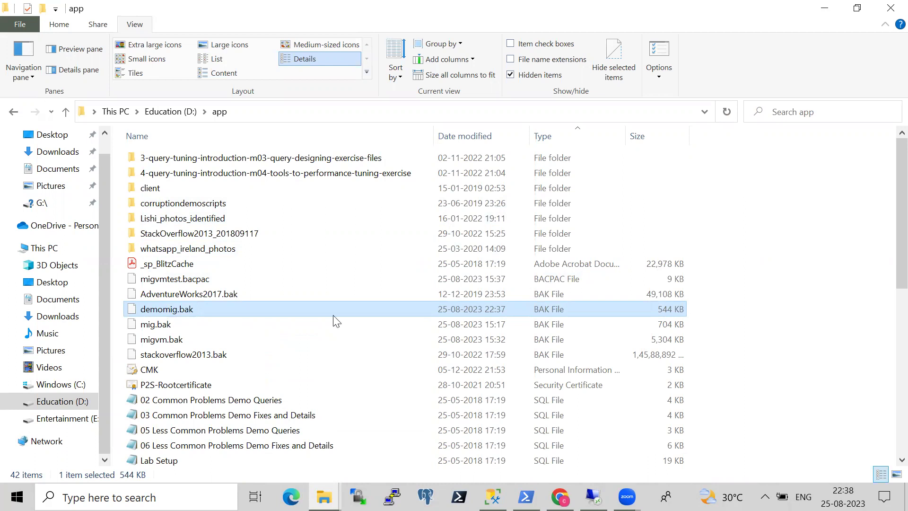
- Switch to the Remote Desktop session and paste demomig.bak into the virtual machine's Temporary Storage (D:) drive using File Explorer
{"action": "left_click", "coordinate": [593, 497]}
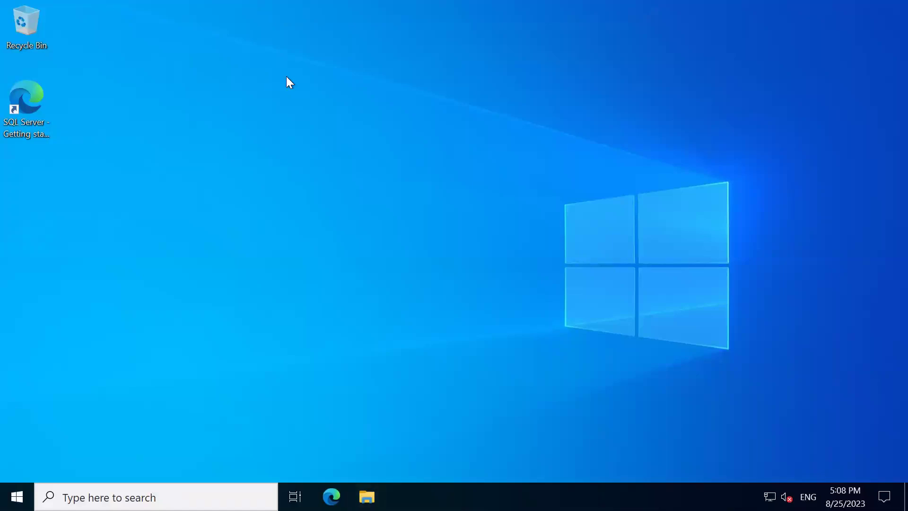
{"action": "key", "text": "super+e"}
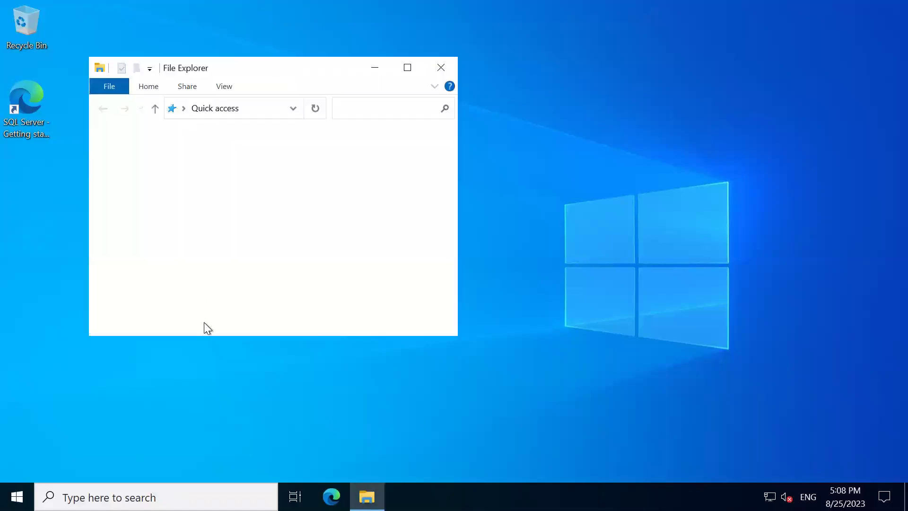
{"action": "left_click", "coordinate": [405, 71]}
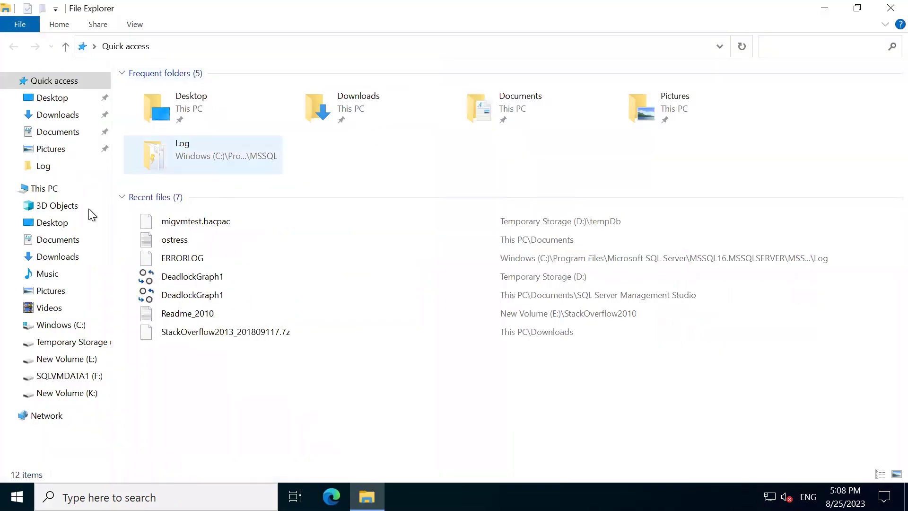
{"action": "left_click", "coordinate": [48, 194]}
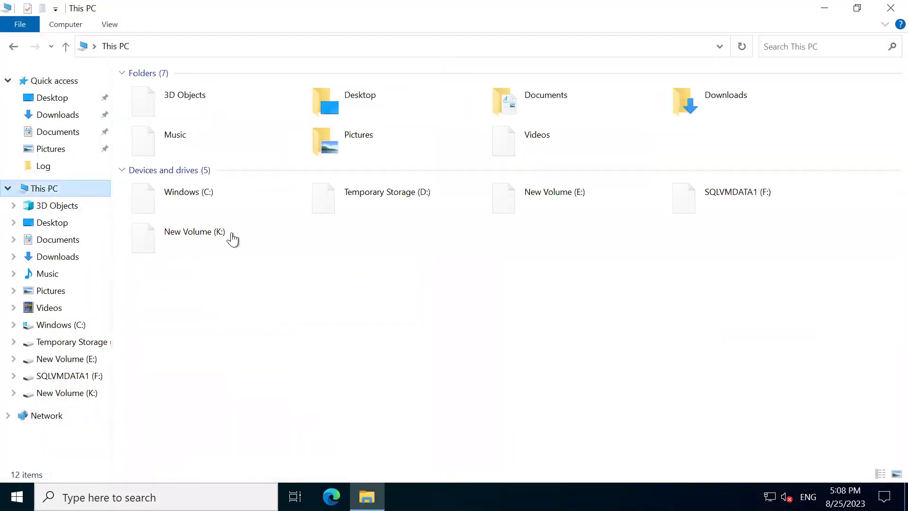
{"action": "double_click", "coordinate": [430, 196]}
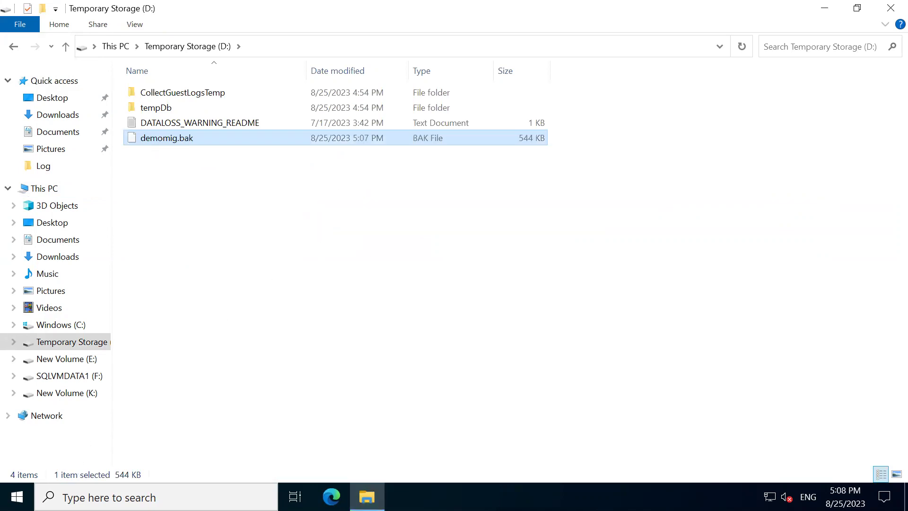
- Launch SQL Server Management Studio 19 on the virtual machine and connect to SQLN1 with Windows Authentication
{"action": "left_click", "coordinate": [17, 497]}
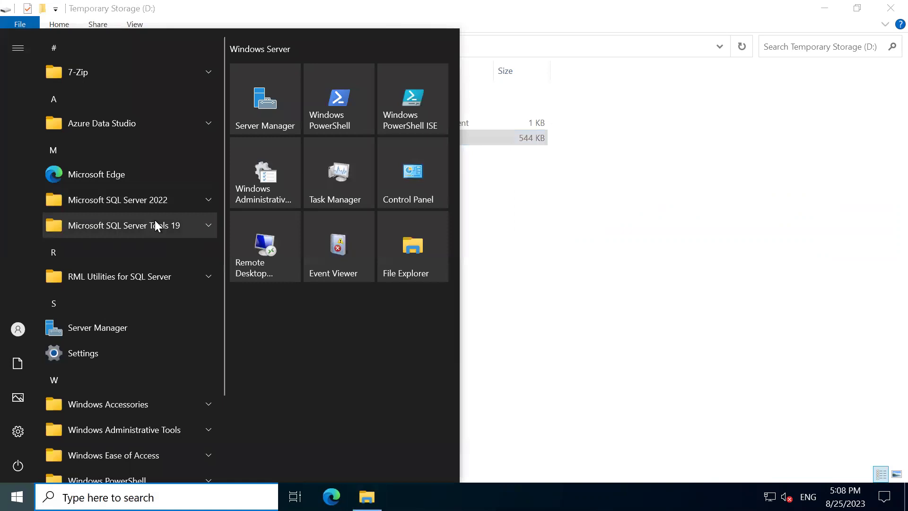
{"action": "left_click", "coordinate": [155, 223]}
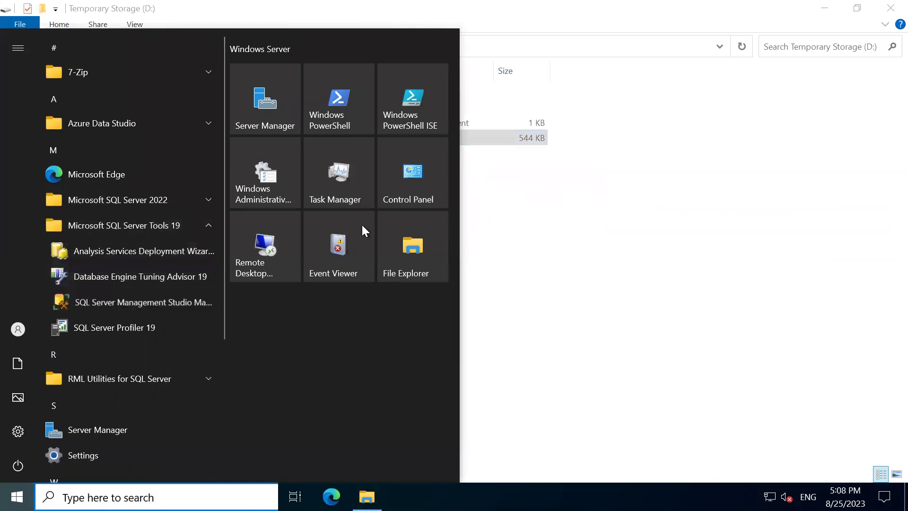
{"action": "left_click", "coordinate": [531, 194]}
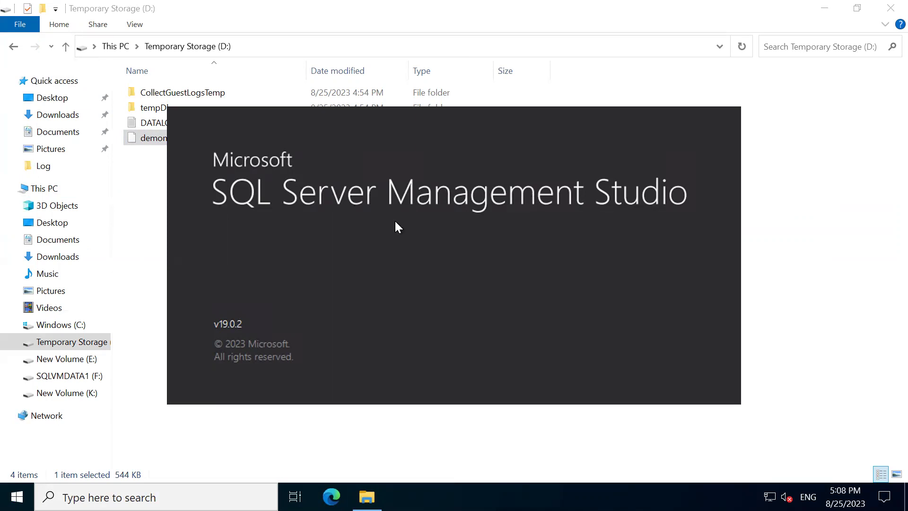
{"action": "left_click", "coordinate": [825, 8]}
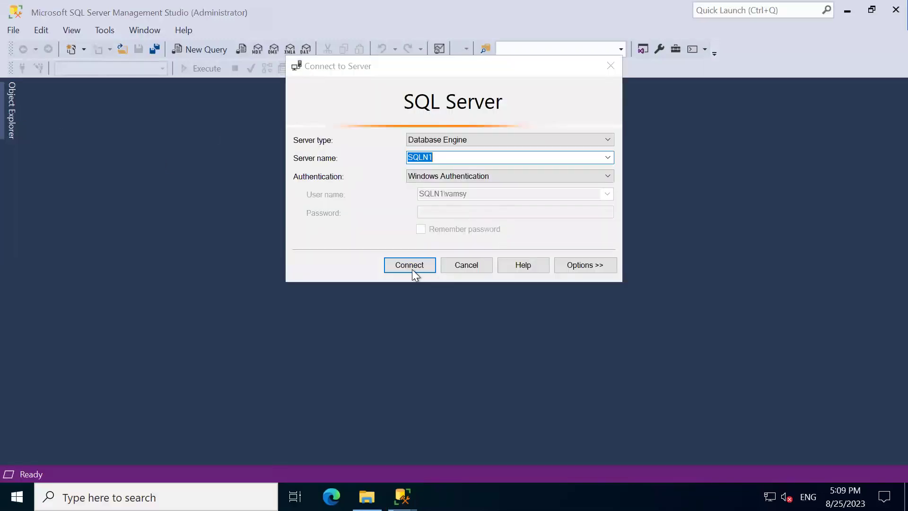
{"action": "left_click", "coordinate": [419, 264]}
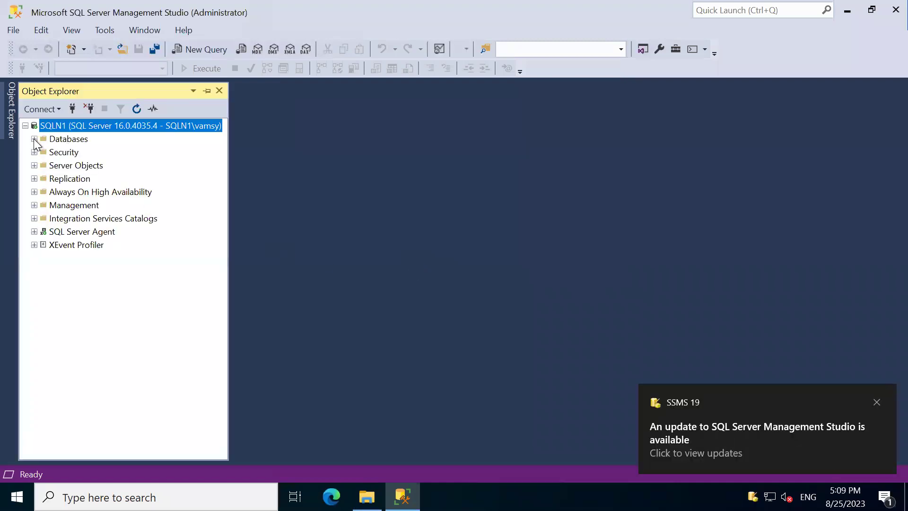
- Open the Restore Database dialog for the SQLN1 databases and set the restore source to Device
{"action": "left_click", "coordinate": [34, 139]}
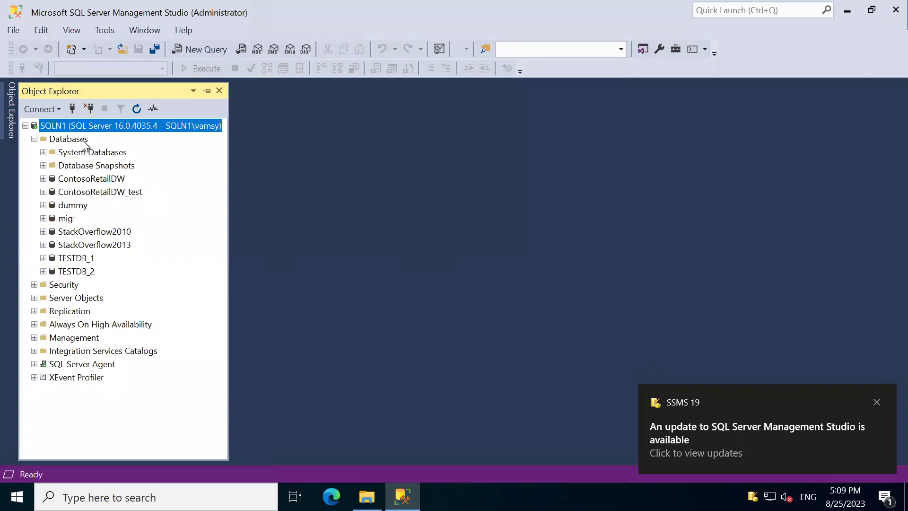
{"action": "right_click", "coordinate": [83, 140]}
{"action": "left_click", "coordinate": [132, 181]}
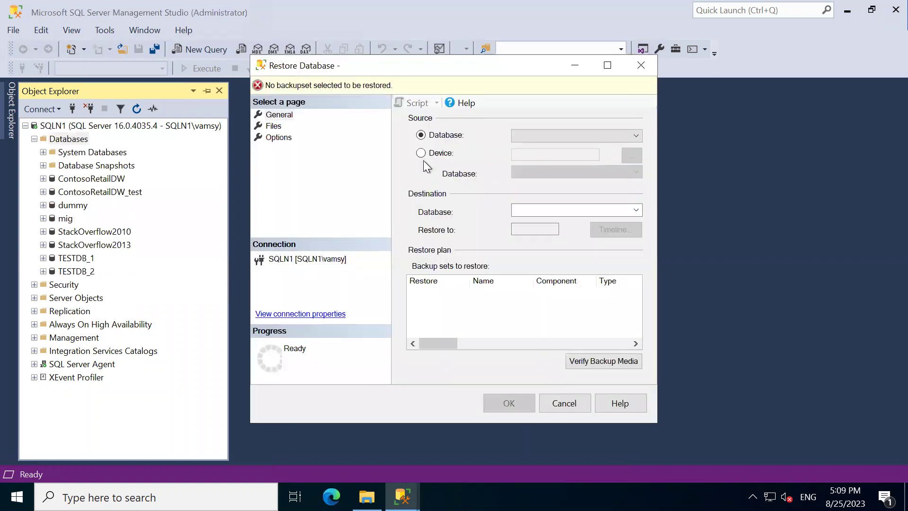
{"action": "left_click", "coordinate": [422, 154]}
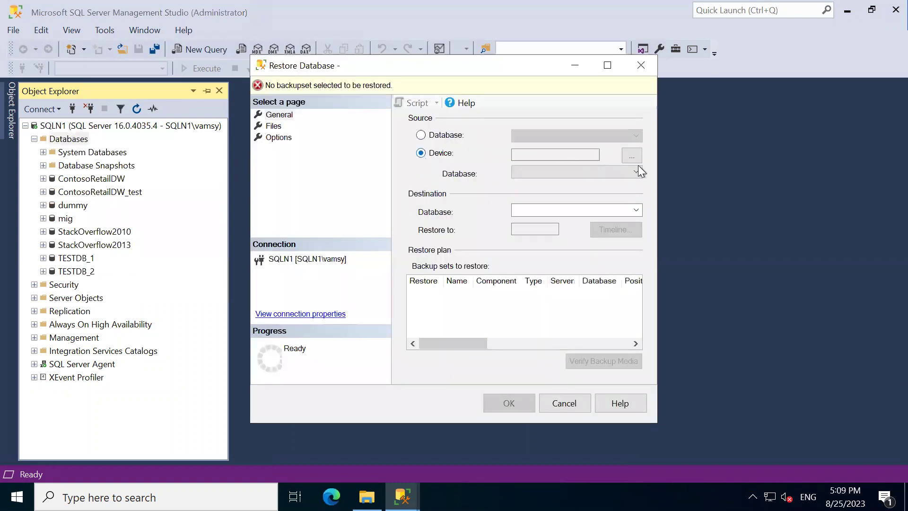
- Add the demomig.bak file from the D: drive as the backup media for the restore
{"action": "left_click", "coordinate": [632, 156]}
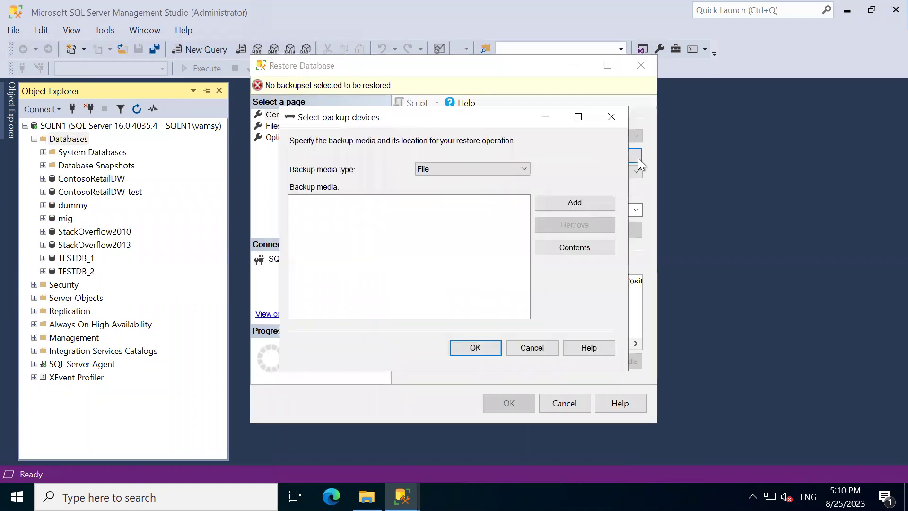
{"action": "left_click", "coordinate": [564, 202]}
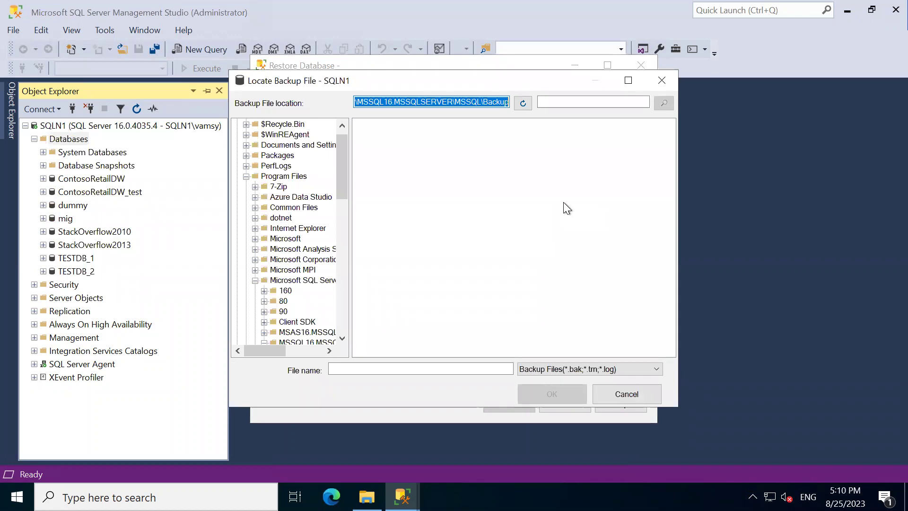
{"action": "left_click_drag", "start_coordinate": [339, 152], "coordinate": [342, 117]}
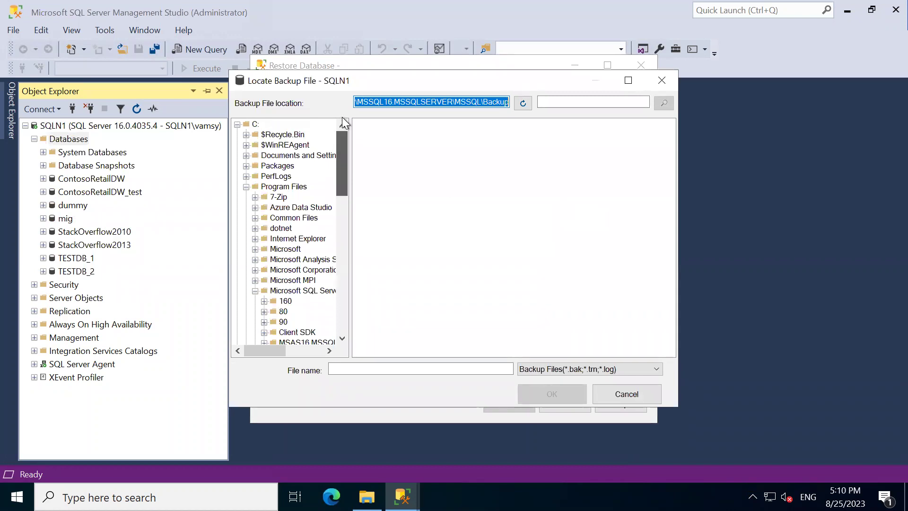
{"action": "left_click", "coordinate": [237, 124]}
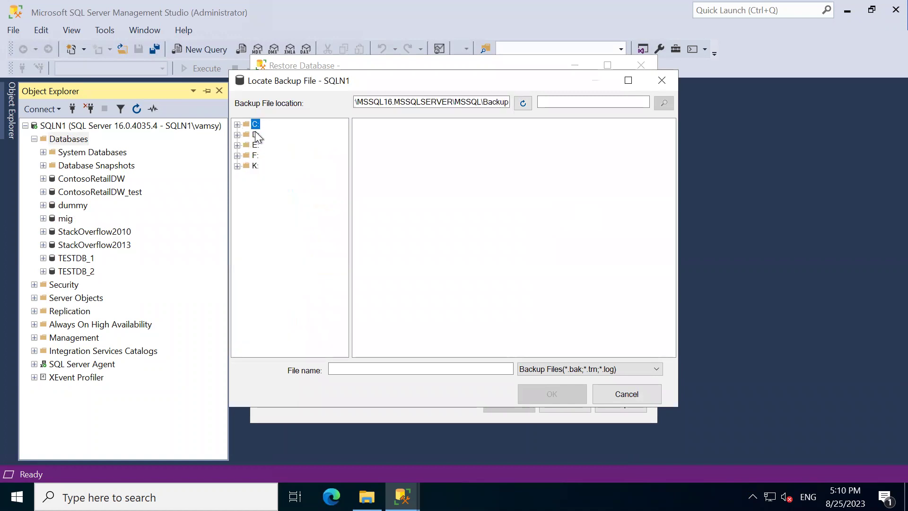
{"action": "left_click", "coordinate": [256, 135]}
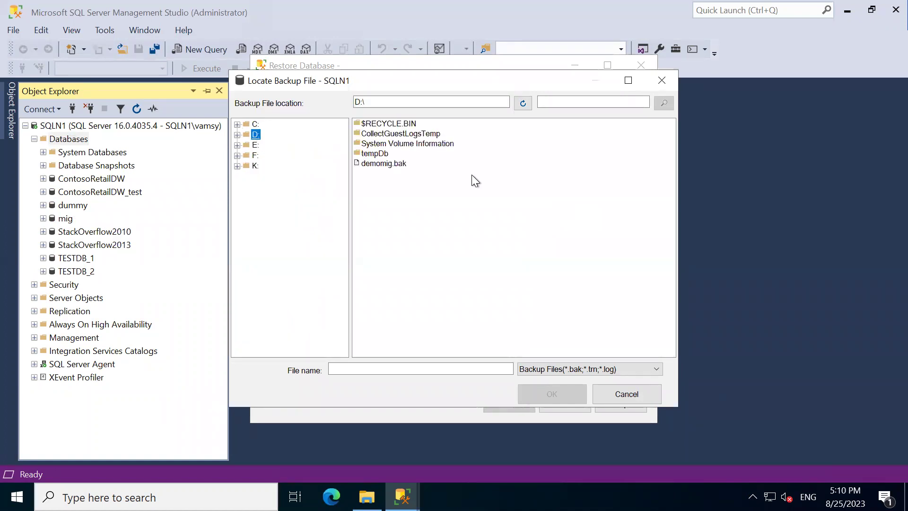
{"action": "left_click", "coordinate": [401, 166]}
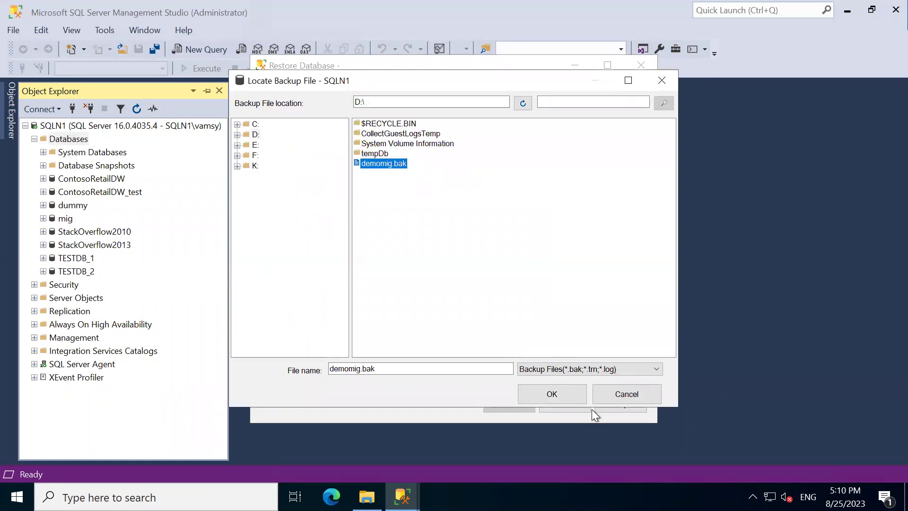
{"action": "left_click", "coordinate": [563, 399]}
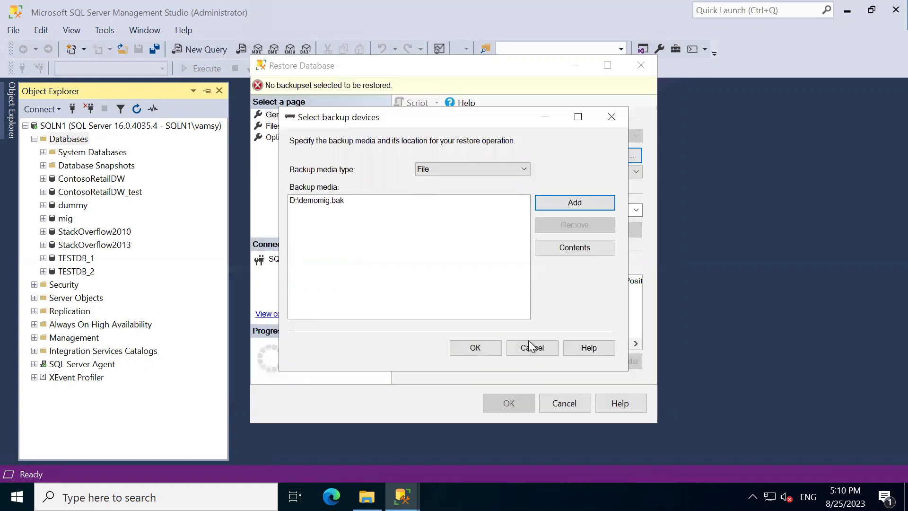
- Switch to WhatsApp Web in Chrome and review the message about moving 15 days of data from SQL 2022 to SQL 2019
{"action": "mouse_move", "coordinate": [489, 2]}
{"action": "left_click", "coordinate": [580, 7]}
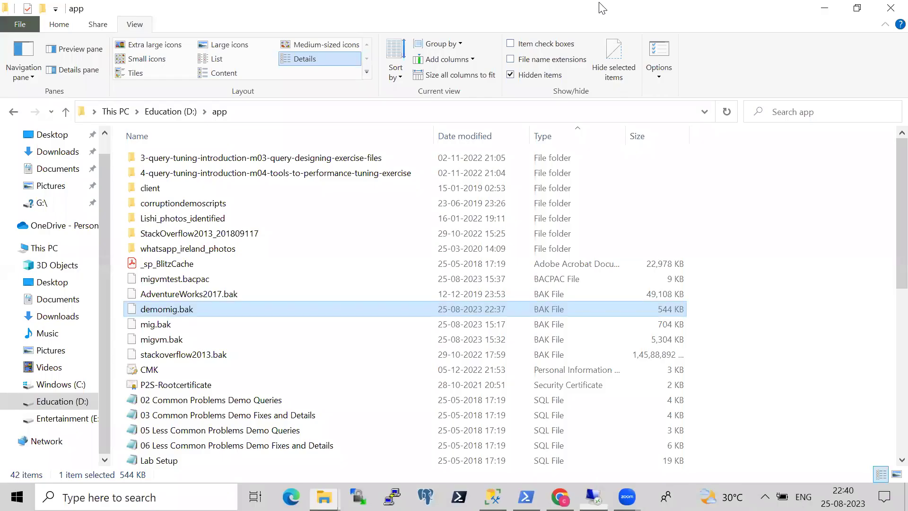
{"action": "left_click", "coordinate": [560, 497]}
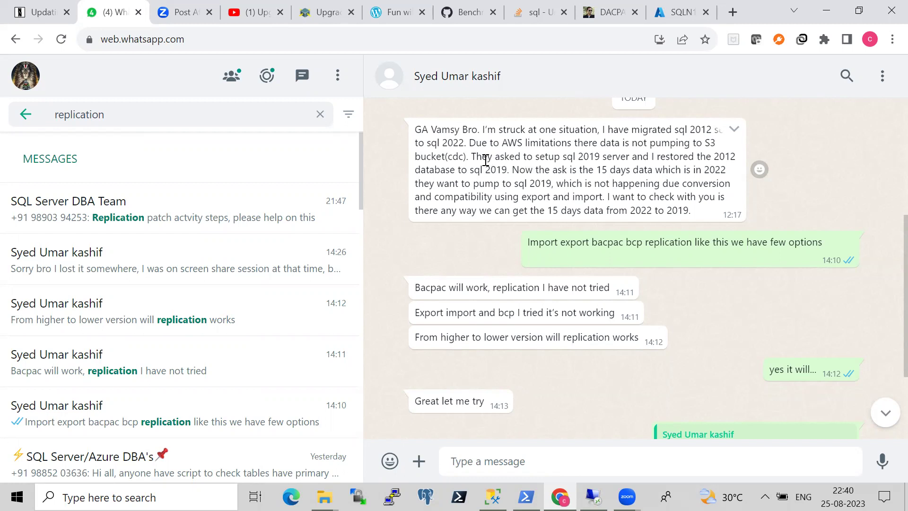
{"action": "left_click_drag", "start_coordinate": [476, 160], "coordinate": [508, 166]}
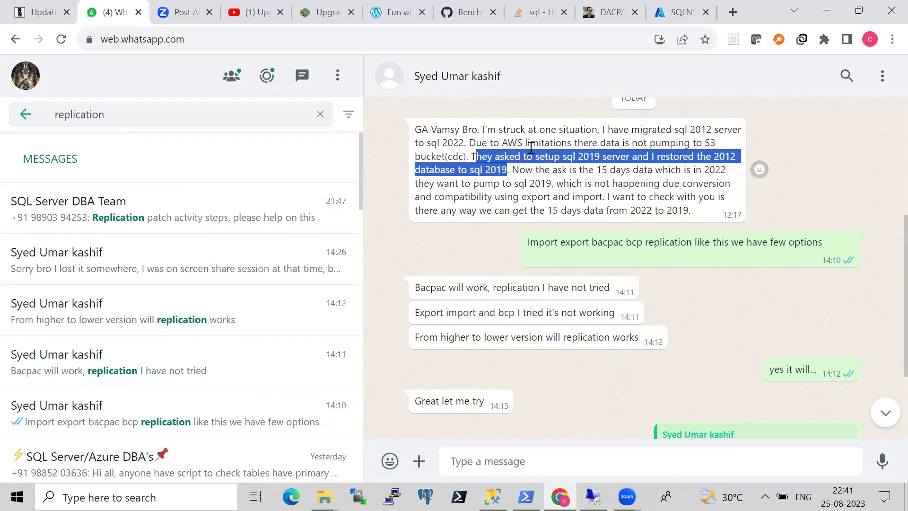
{"action": "left_click", "coordinate": [557, 173]}
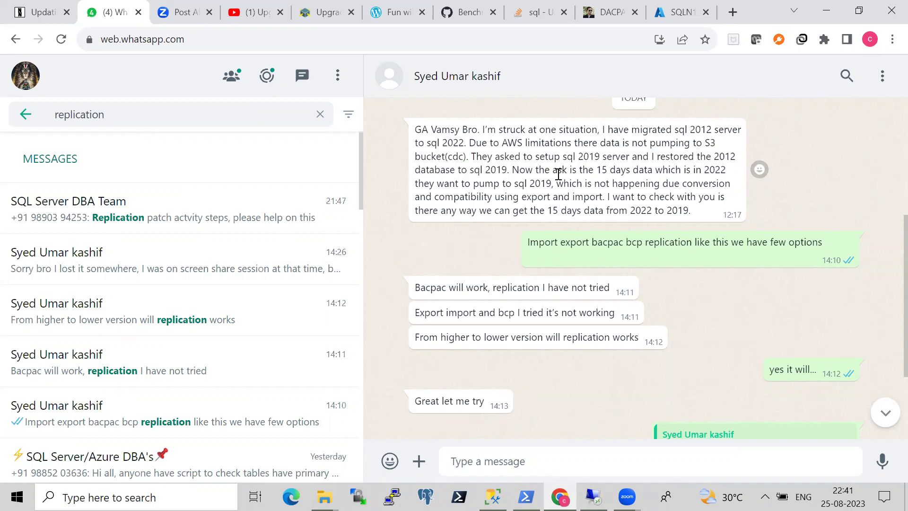
{"action": "left_click_drag", "start_coordinate": [513, 173], "coordinate": [636, 173]}
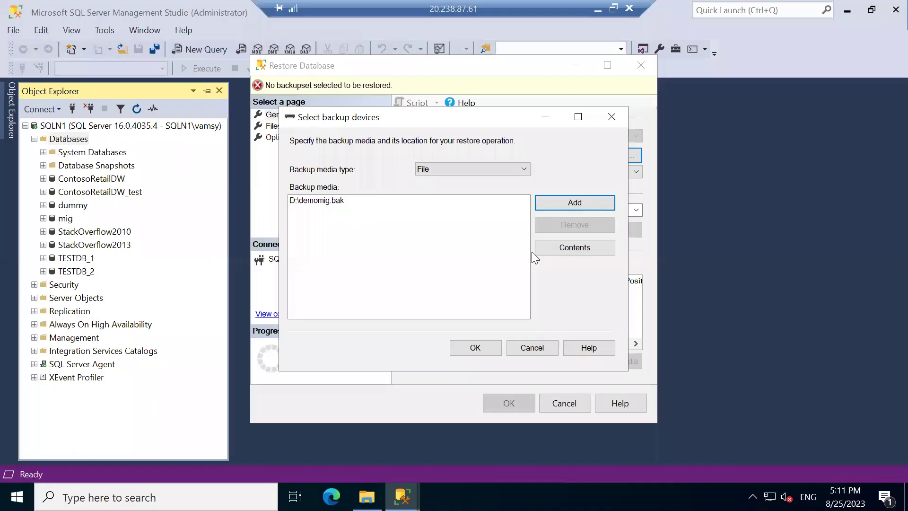
- Confirm D:\demomig.bak as the backup device in the Remote Desktop session and restore the demomig database with its default file locations
{"action": "left_click", "coordinate": [494, 342]}
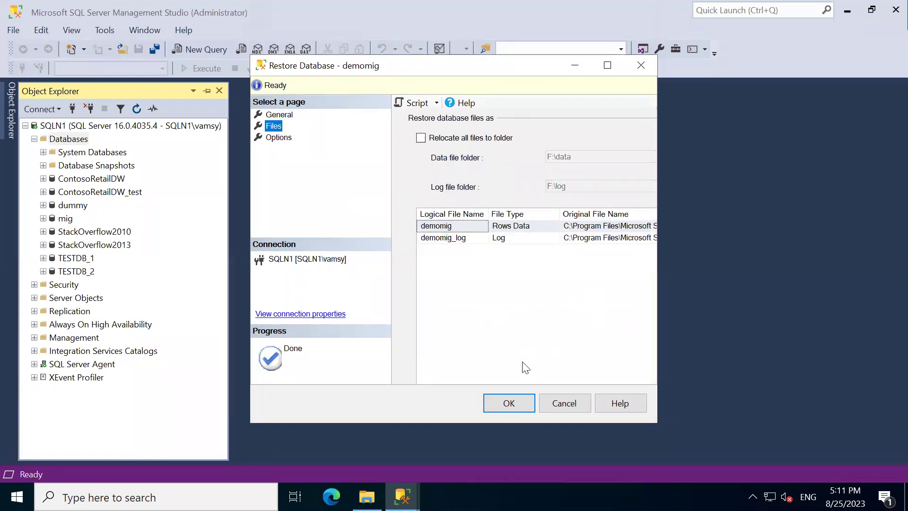
{"action": "left_click", "coordinate": [516, 404]}
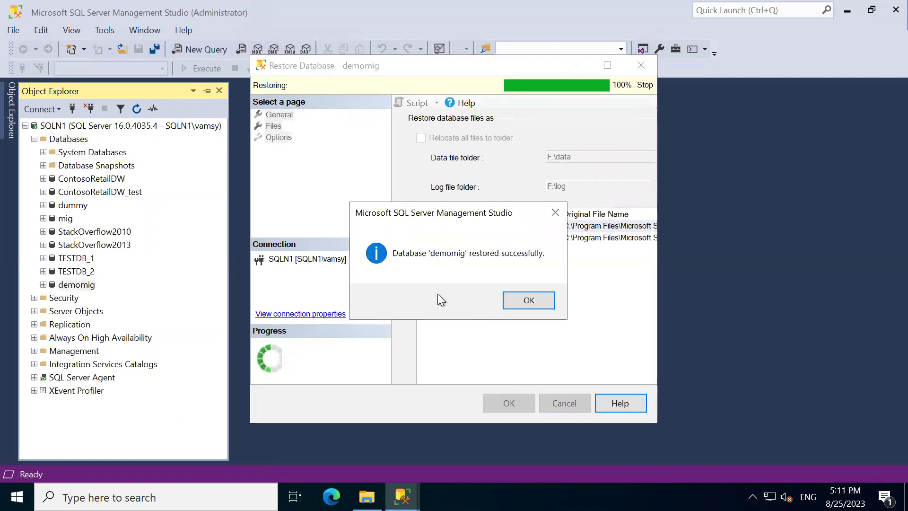
{"action": "left_click", "coordinate": [529, 304]}
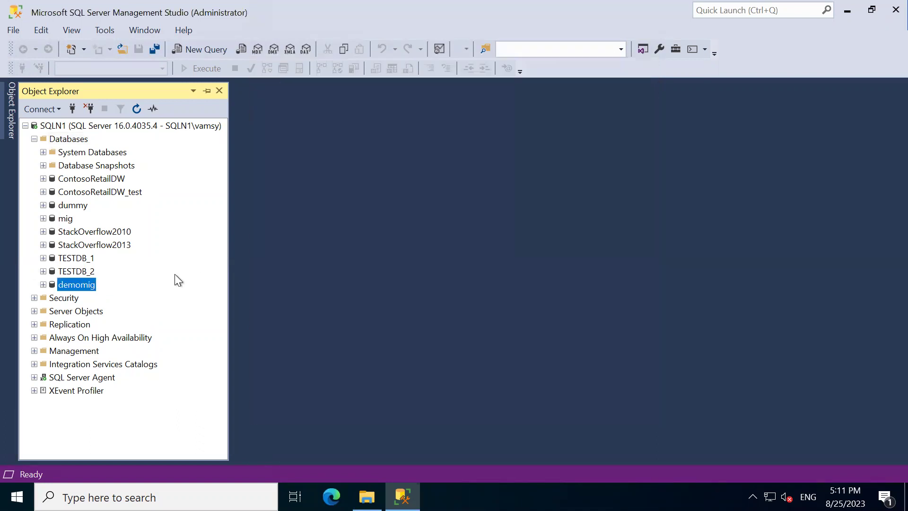
- Create a new query on the restored demomig database and execute select * from test10
{"action": "right_click", "coordinate": [86, 289]}
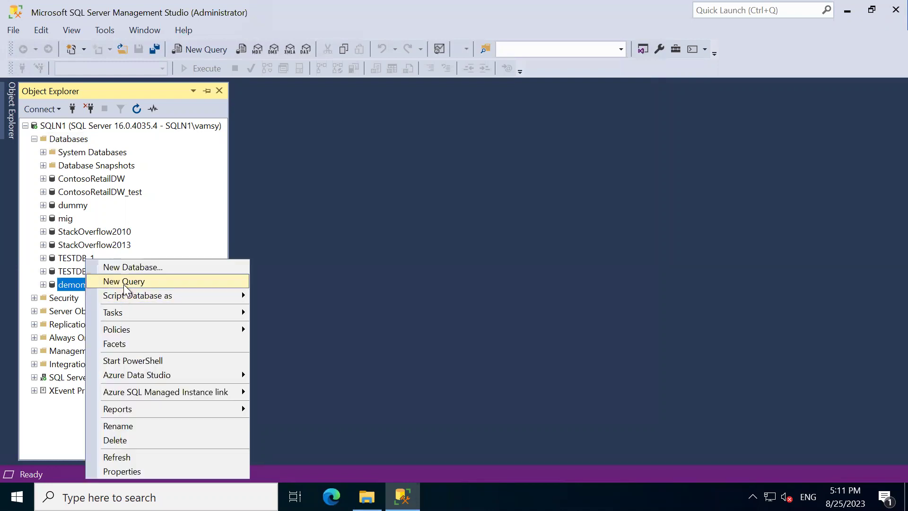
{"action": "left_click", "coordinate": [124, 282]}
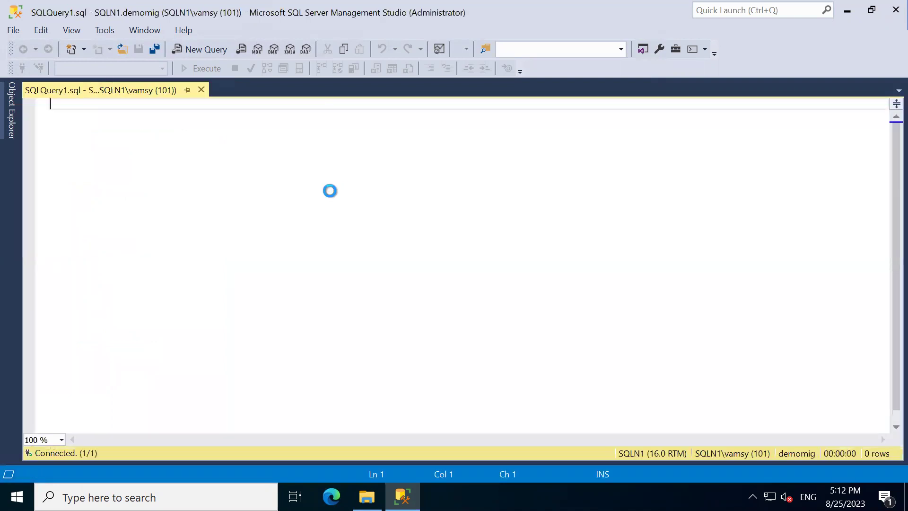
{"action": "type", "text": "sel;ec"}
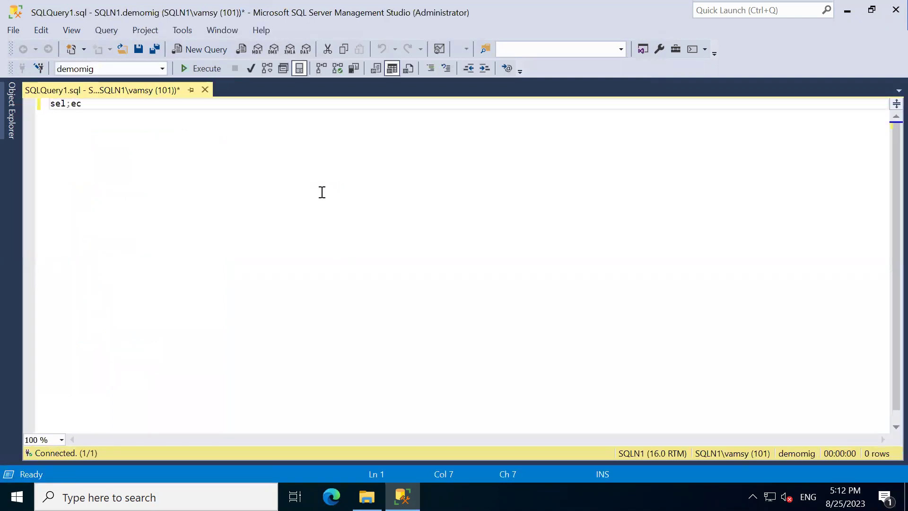
{"action": "key", "text": "BackSpace"}
{"action": "key", "text": "BackSpace"}
{"action": "type", "text": "ect * from test10"}
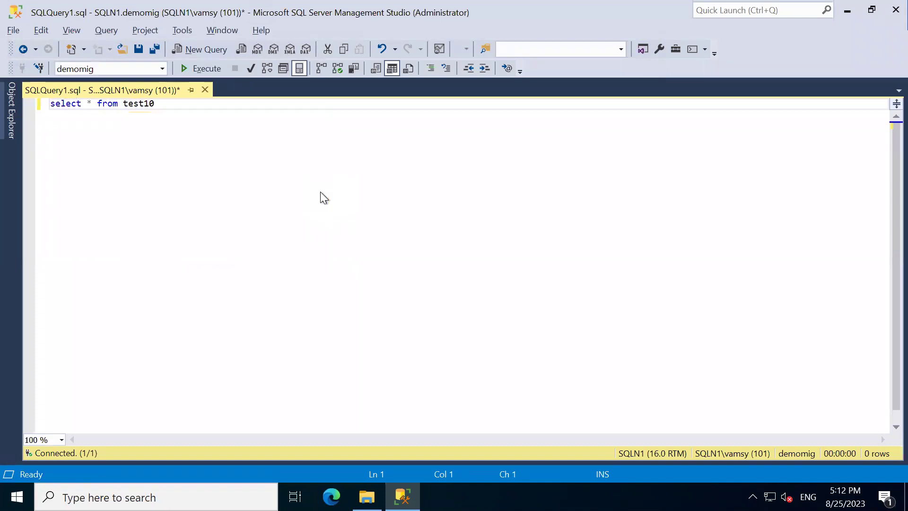
{"action": "key", "text": "F5"}
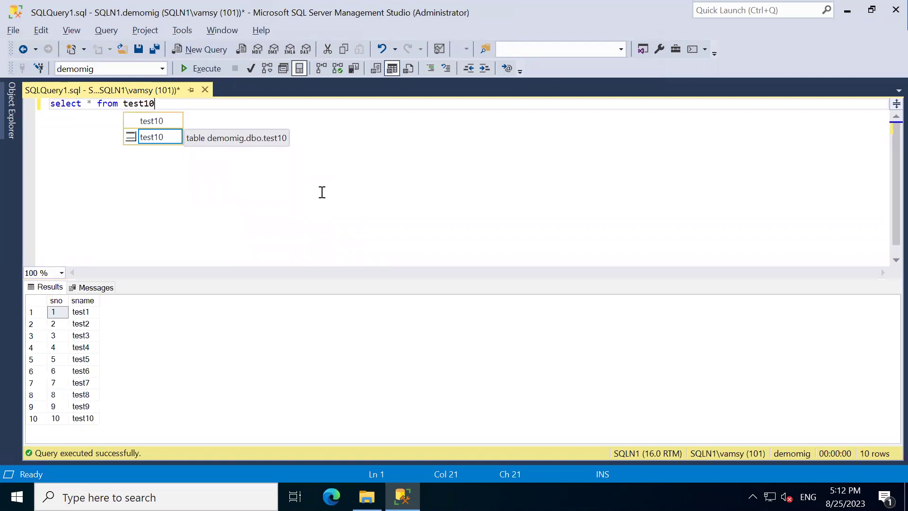
- Copy the test10 insert loop from the local SQL Server 2019 query and paste it below the select statement in the SQLN1 query
{"action": "mouse_move", "coordinate": [566, 5]}
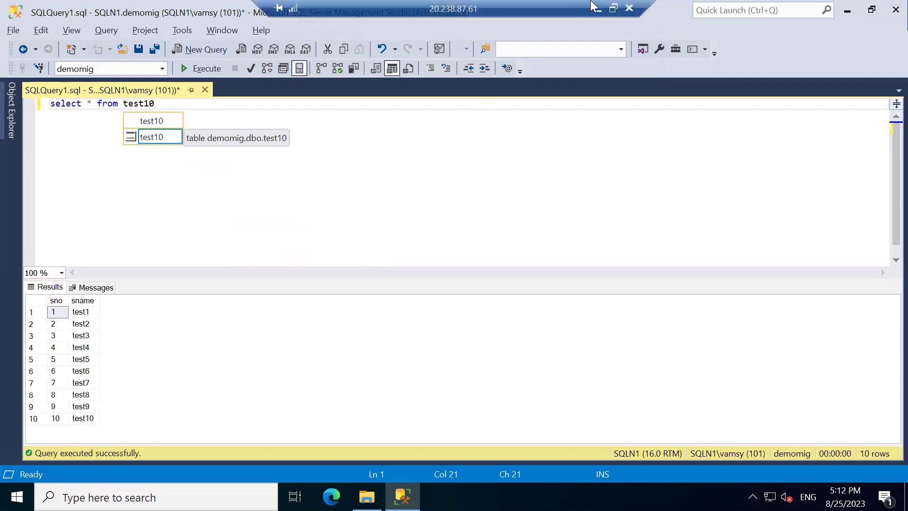
{"action": "left_click", "coordinate": [595, 9]}
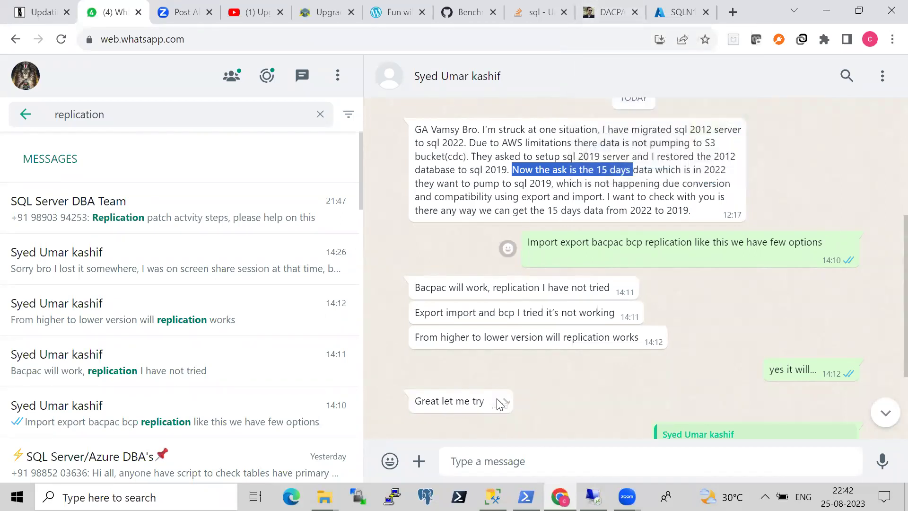
{"action": "key", "text": "alt+Tab"}
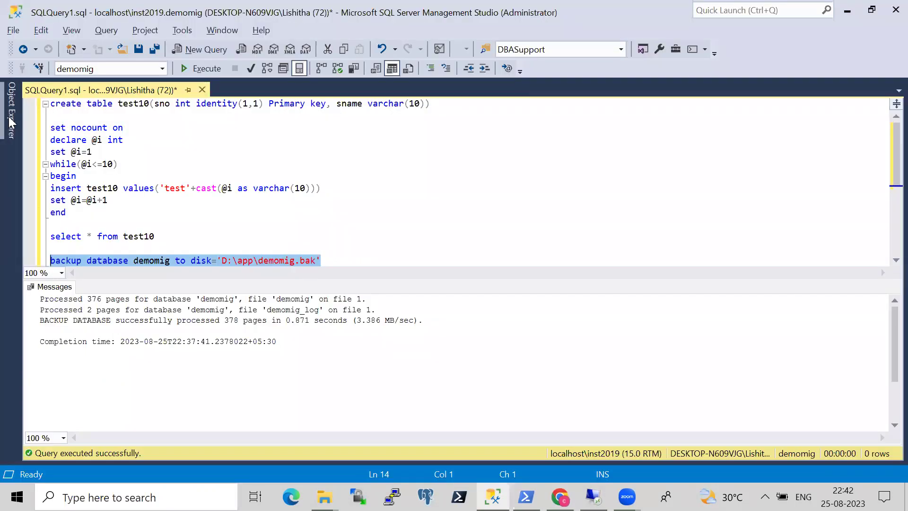
{"action": "mouse_move", "coordinate": [13, 123]}
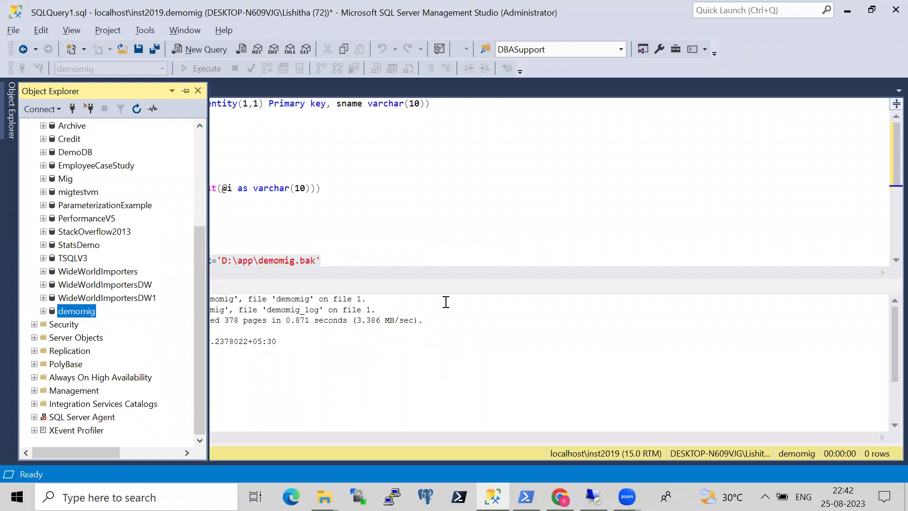
{"action": "left_click", "coordinate": [403, 246]}
{"action": "left_click_drag", "start_coordinate": [78, 214], "coordinate": [49, 128]}
{"action": "key", "text": "ctrl+c"}
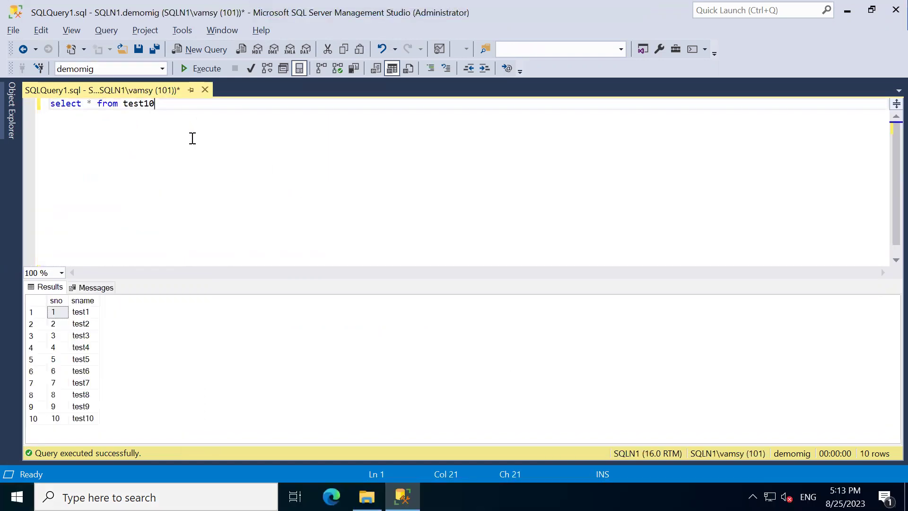
{"action": "key", "text": "Return"}
{"action": "key", "text": "Return"}
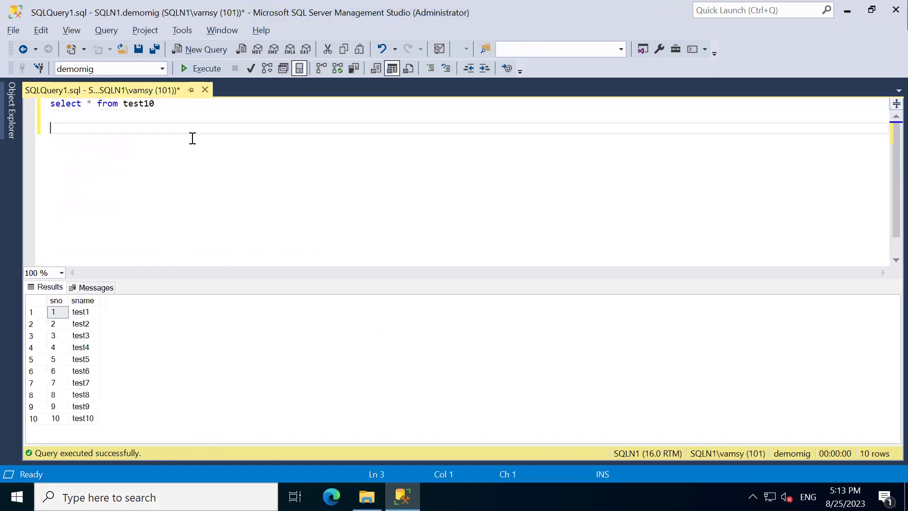
{"action": "key", "text": "ctrl+v"}
- Change the pasted loop to start at @i=11 and run while @i<=20, and execute only that loop
{"action": "left_click", "coordinate": [94, 151]}
{"action": "type", "text": "0"}
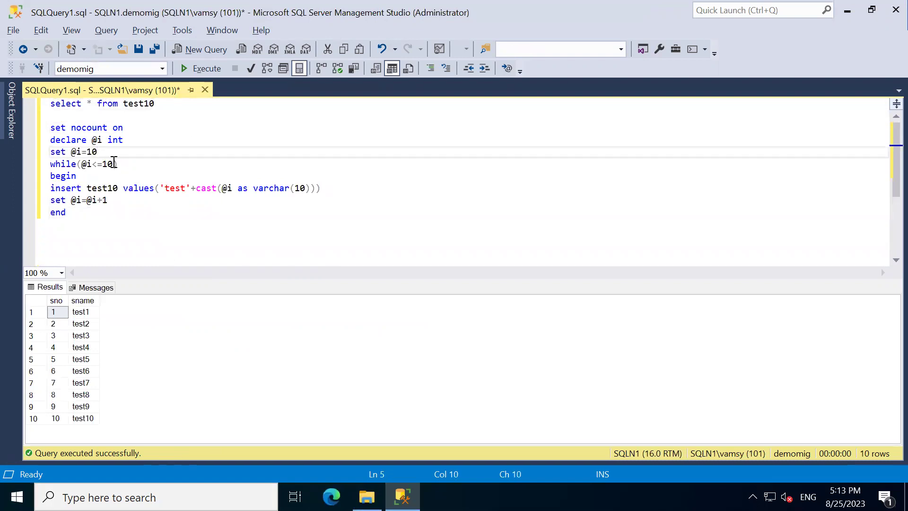
{"action": "left_click", "coordinate": [113, 164]}
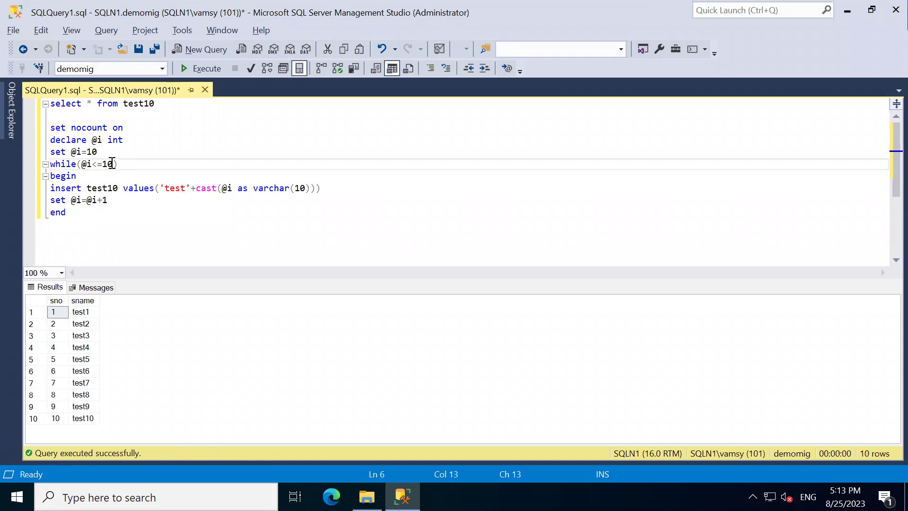
{"action": "key", "text": "BackSpace"}
{"action": "key", "text": "BackSpace"}
{"action": "type", "text": "20"}
{"action": "left_click", "coordinate": [100, 153]}
{"action": "key", "text": "BackSpace"}
{"action": "type", "text": "1"}
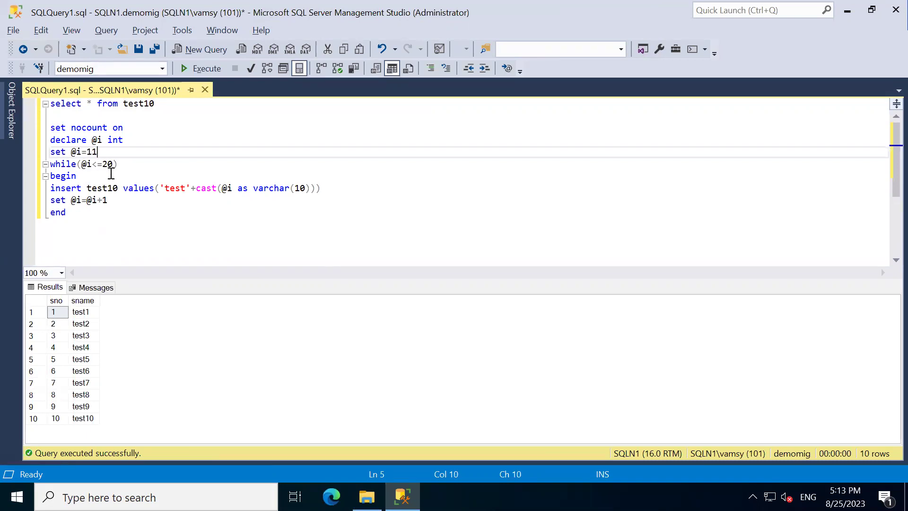
{"action": "left_click_drag", "start_coordinate": [82, 211], "coordinate": [43, 130]}
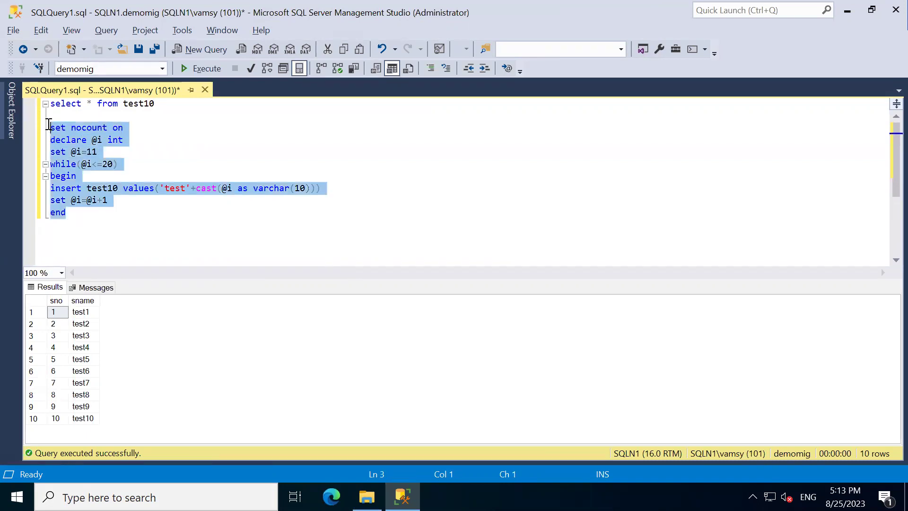
{"action": "key", "text": "F5"}
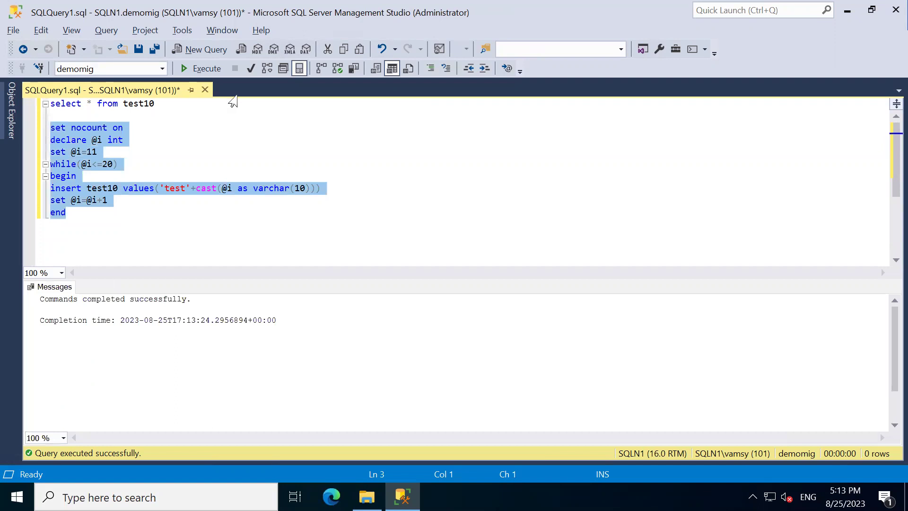
- Rerun only select * from test10, and add and execute delete from test10 where sno=8 below the insert loop
{"action": "left_click_drag", "start_coordinate": [170, 105], "coordinate": [34, 101]}
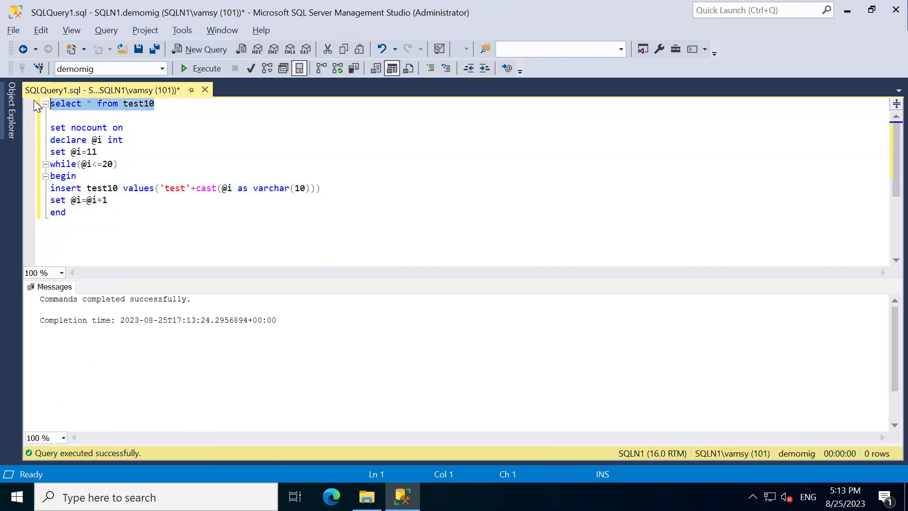
{"action": "key", "text": "F5"}
{"action": "left_click", "coordinate": [110, 245]}
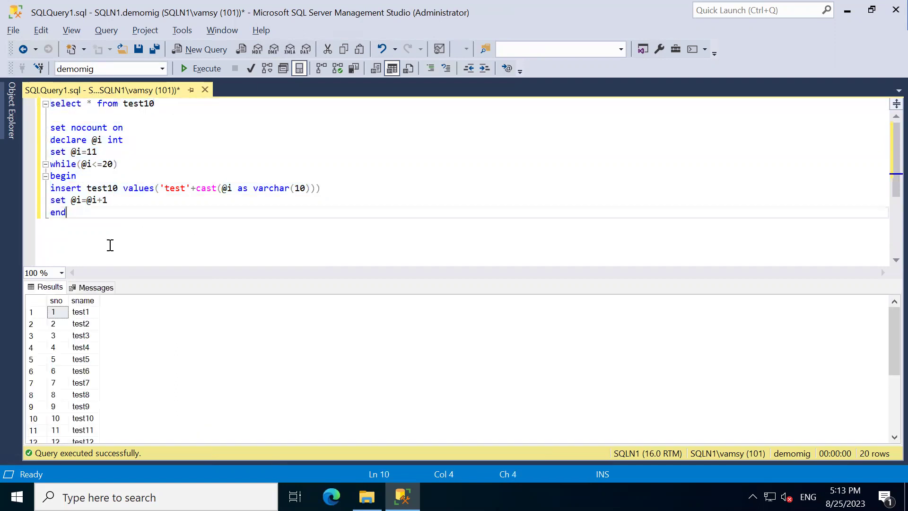
{"action": "key", "text": "Return"}
{"action": "key", "text": "Return"}
{"action": "type", "text": "delete from"}
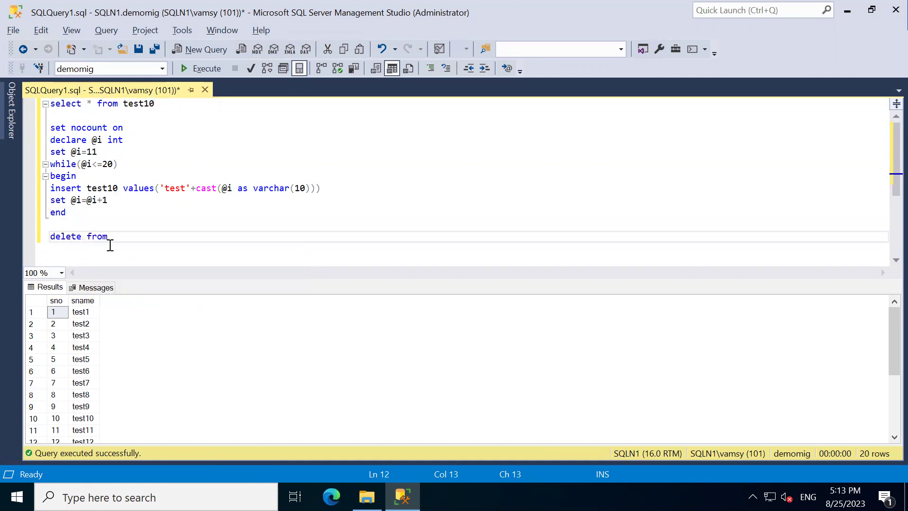
{"action": "type", "text": " test10 where sno=8"}
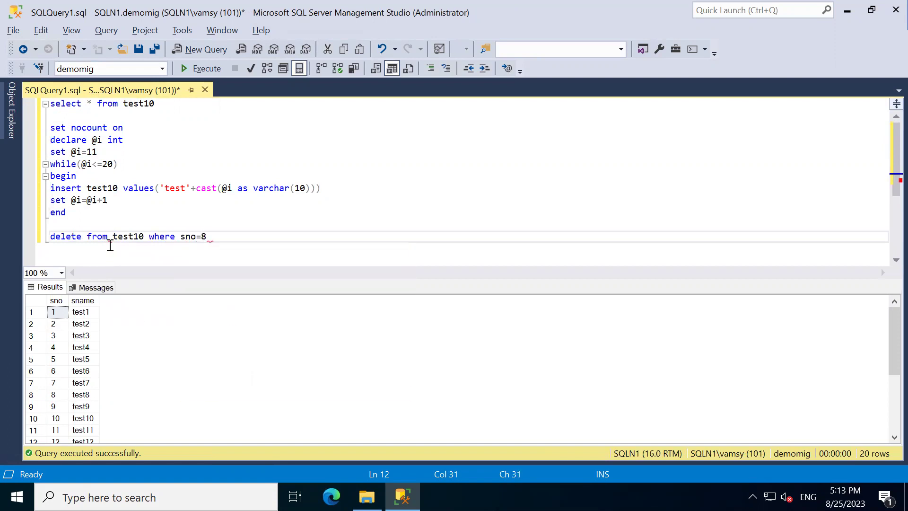
{"action": "key", "text": "shift+Home"}
{"action": "key", "text": "F5"}
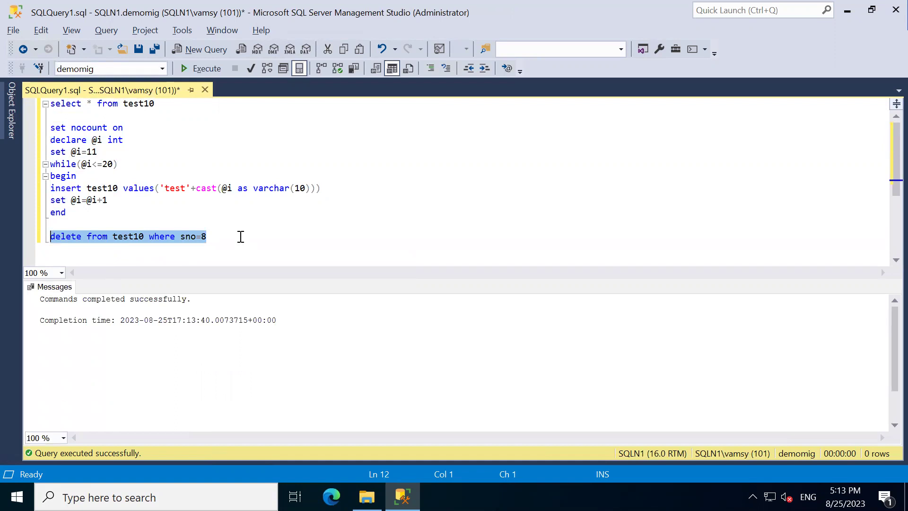
- Add the statement update test10 set sname='test1000' where sno=10 below the delete statement
{"action": "left_click", "coordinate": [241, 237]}
{"action": "key", "text": "Return"}
{"action": "type", "text": "updt"}
{"action": "key", "text": "BackSpace"}
{"action": "type", "text": "ate "}
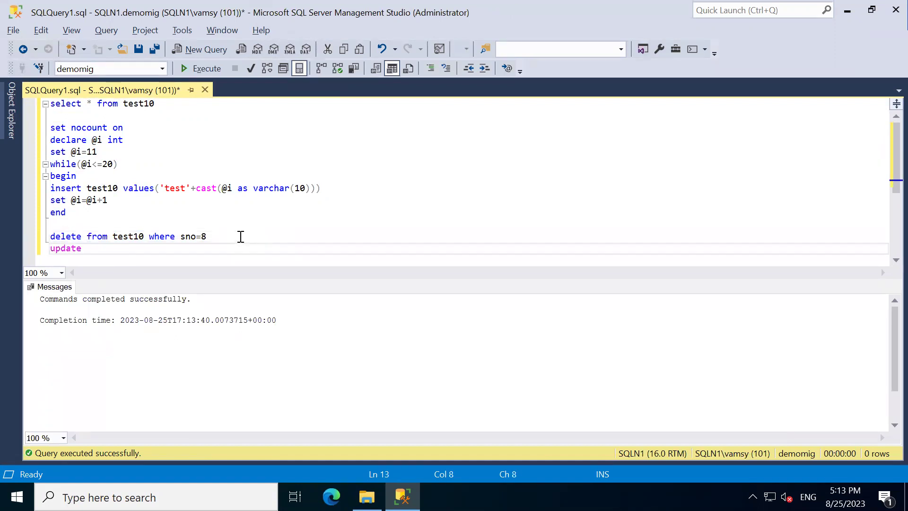
{"action": "type", "text": "tes"}
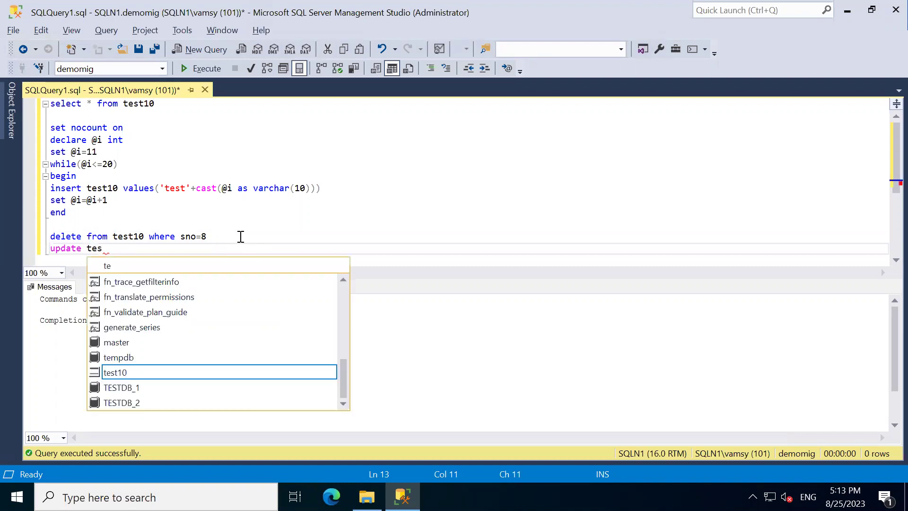
{"action": "type", "text": "t10 set "}
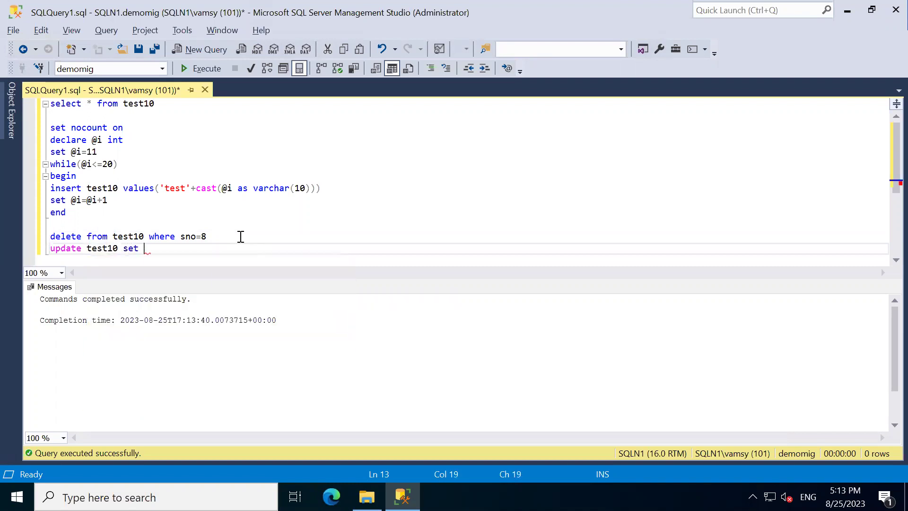
{"action": "type", "text": "sname='test"}
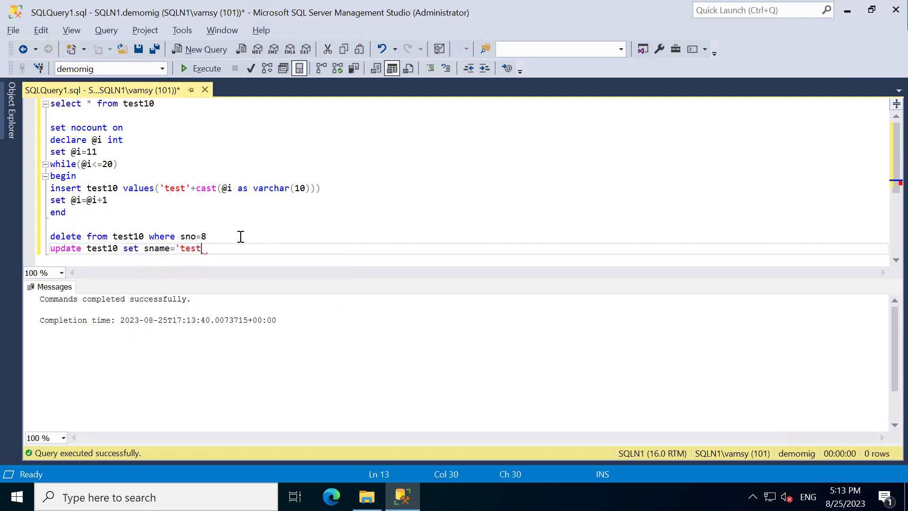
{"action": "type", "text": "1000' where sno=10"}
- Execute only select * from test10 and check the sname value of the row with sno 10
{"action": "left_click_drag", "start_coordinate": [161, 104], "coordinate": [33, 98]}
{"action": "key", "text": "F5"}
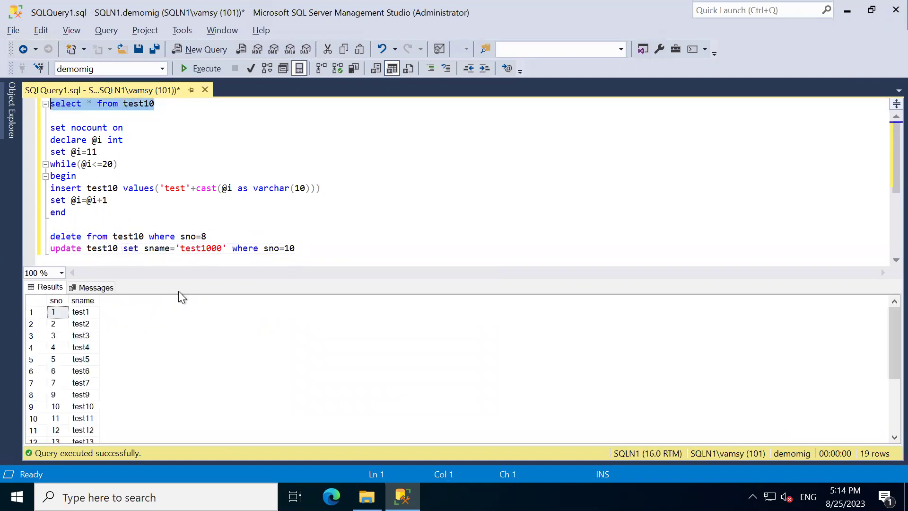
{"action": "left_click", "coordinate": [82, 408]}
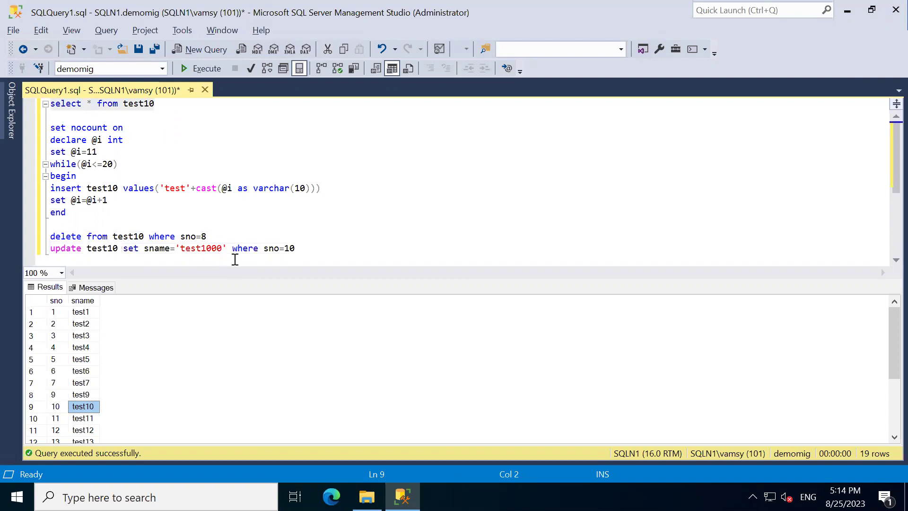
- Execute only the test10 update statement and query the test10 rows again
{"action": "left_click_drag", "start_coordinate": [314, 247], "coordinate": [24, 248]}
{"action": "key", "text": "alt+x"}
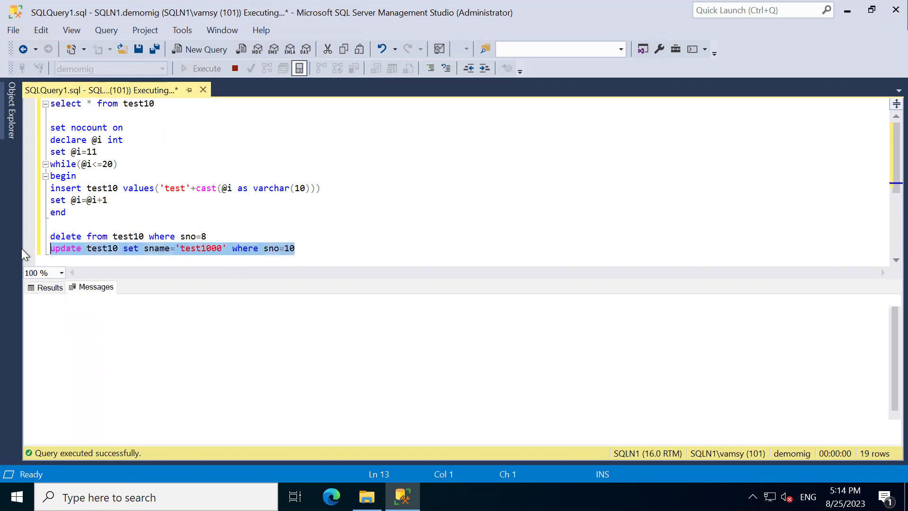
{"action": "left_click_drag", "start_coordinate": [163, 103], "coordinate": [35, 104]}
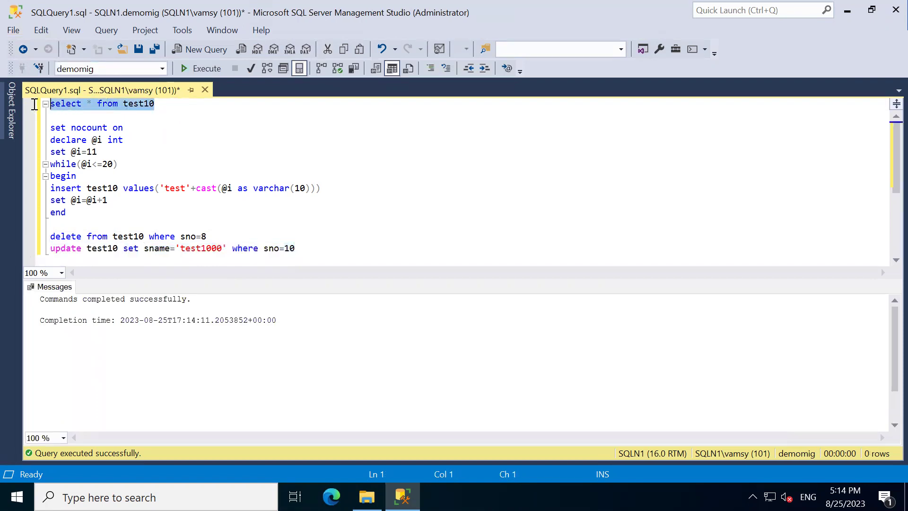
{"action": "key", "text": "alt+x"}
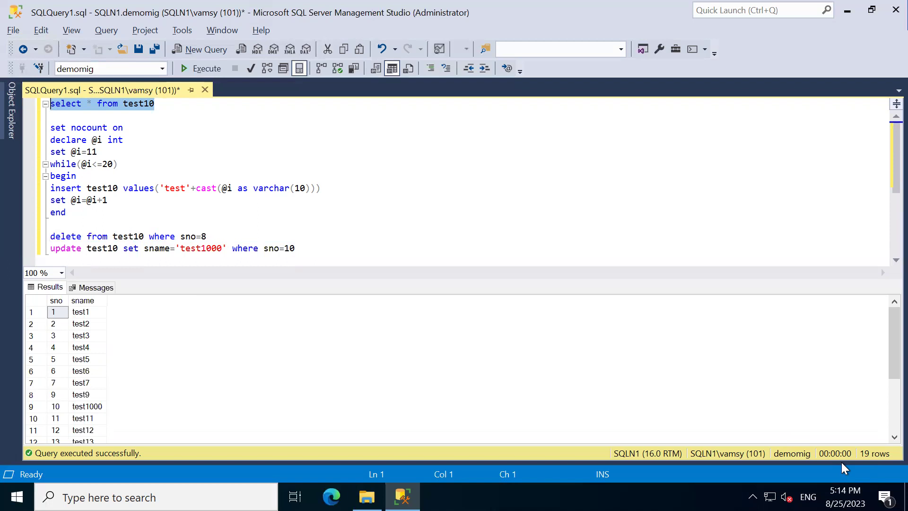
- Examine the compatibility level in the demomig database's property options on SQLN1, and close the properties without changes
{"action": "left_click", "coordinate": [11, 111]}
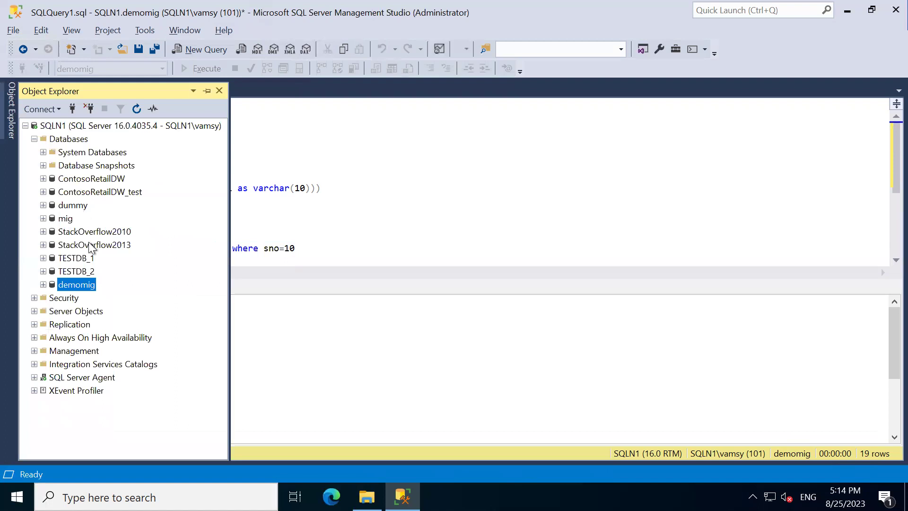
{"action": "right_click", "coordinate": [90, 283]}
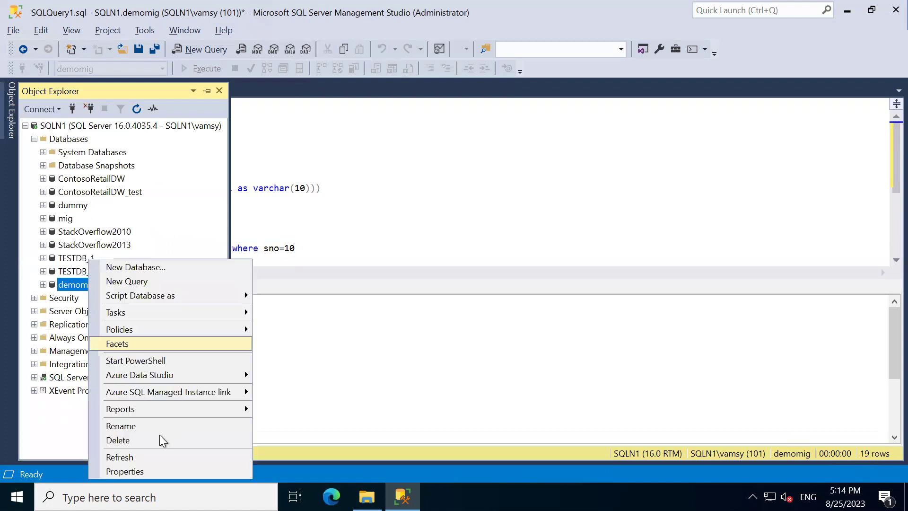
{"action": "left_click", "coordinate": [135, 470]}
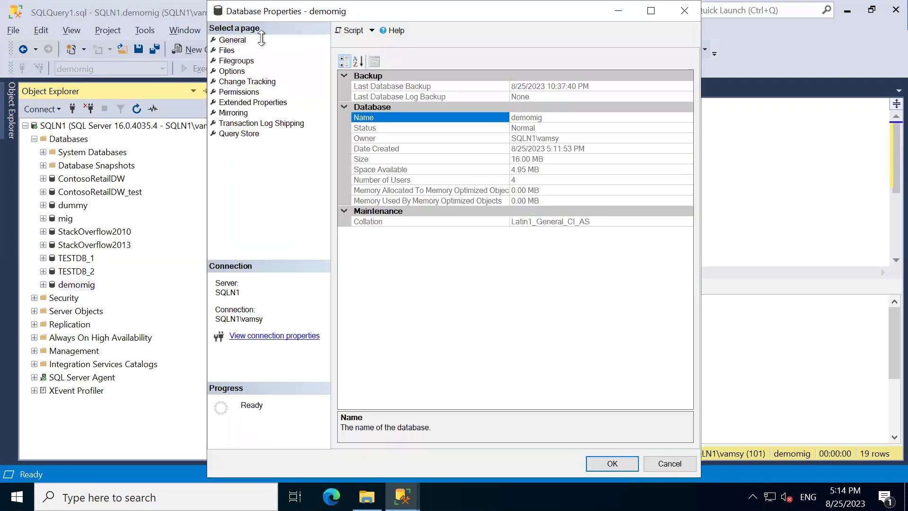
{"action": "left_click", "coordinate": [237, 72]}
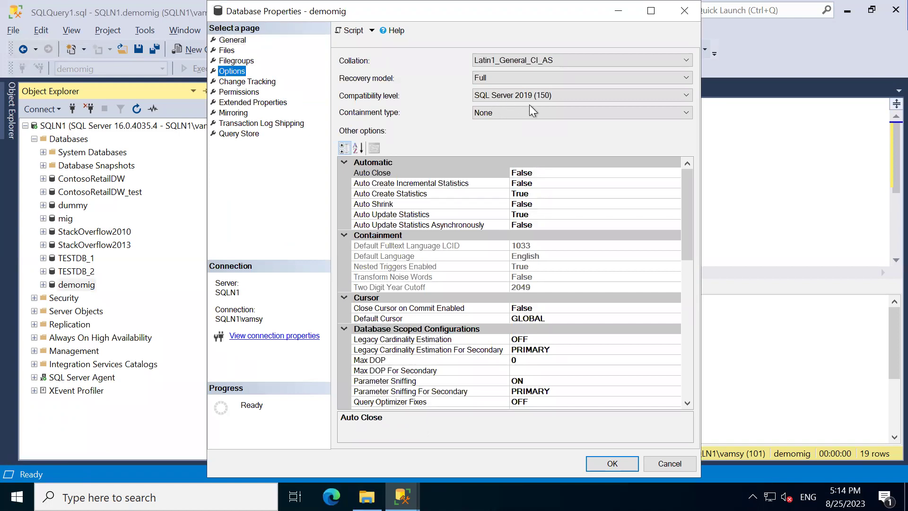
{"action": "left_click", "coordinate": [669, 464]}
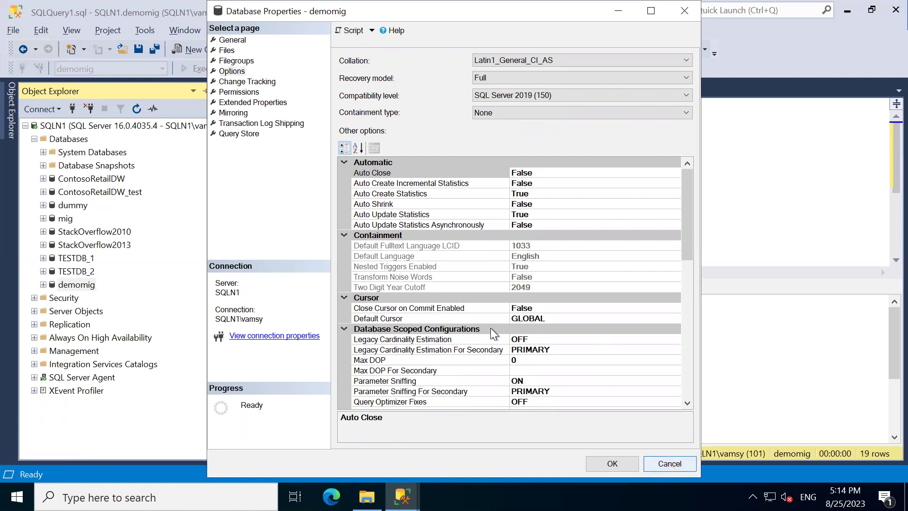
{"action": "left_click", "coordinate": [666, 470]}
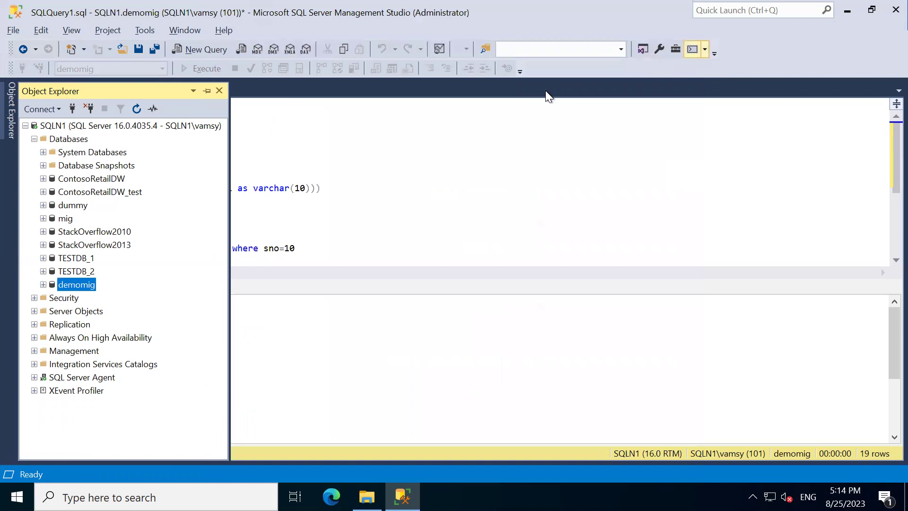
{"action": "left_click", "coordinate": [545, 113]}
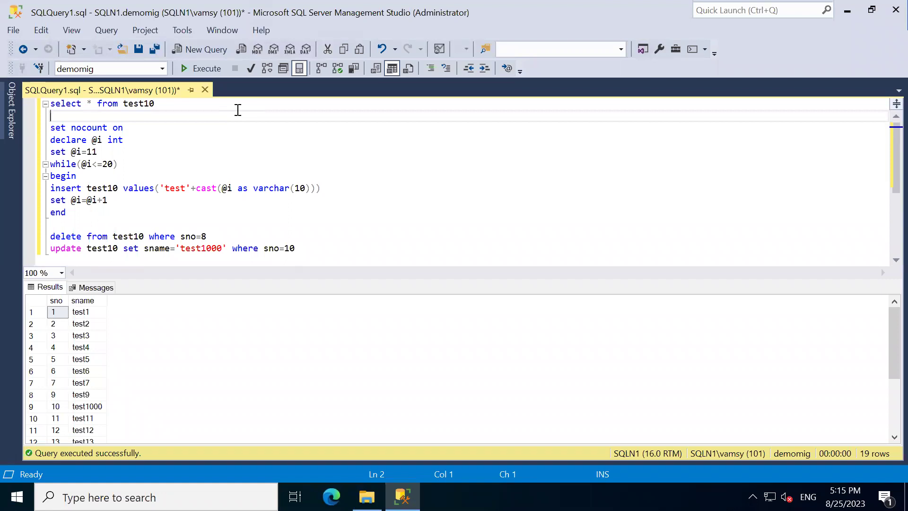
- Write backup database demomig to disk='D:\tempdb\demomig.bak' in a new SQLN1 query and execute it
{"action": "left_click", "coordinate": [206, 45]}
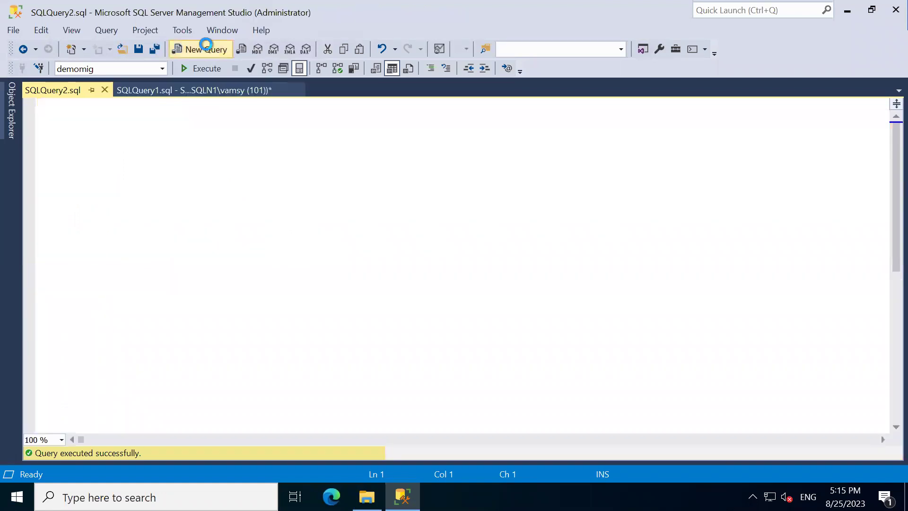
{"action": "type", "text": "backup"}
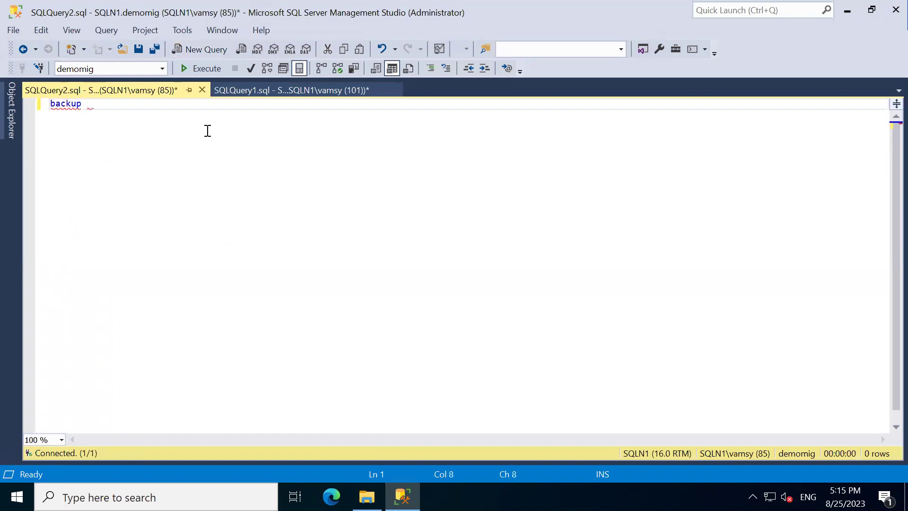
{"action": "type", "text": " database demomig "}
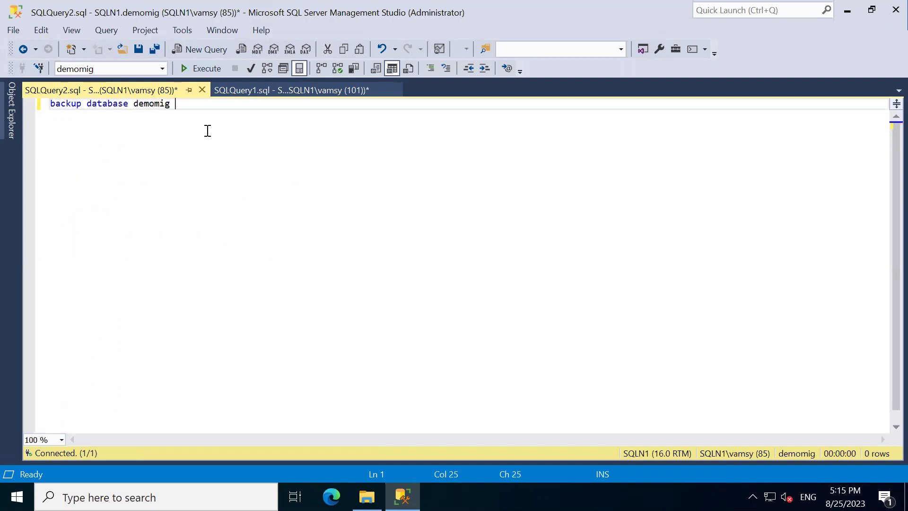
{"action": "type", "text": "to disk='D:\t"}
{"action": "type", "text": "empod"}
{"action": "key", "text": "BackSpace"}
{"action": "key", "text": "BackSpace"}
{"action": "type", "text": "db\\d"}
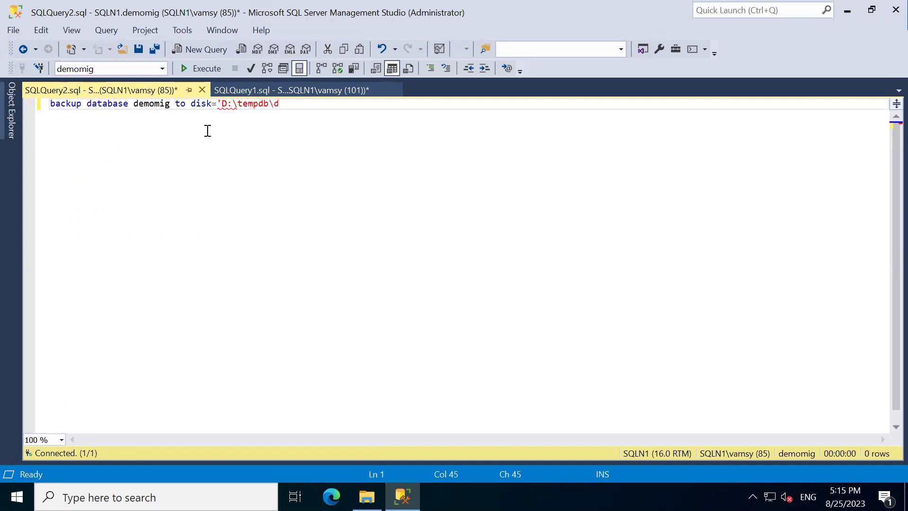
{"action": "type", "text": "emomig.bak'"}
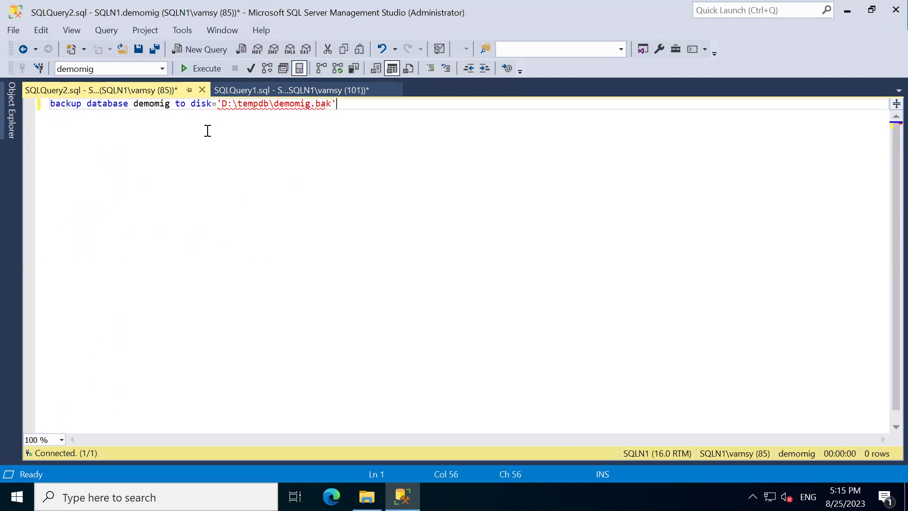
{"action": "key", "text": "shift+Home"}
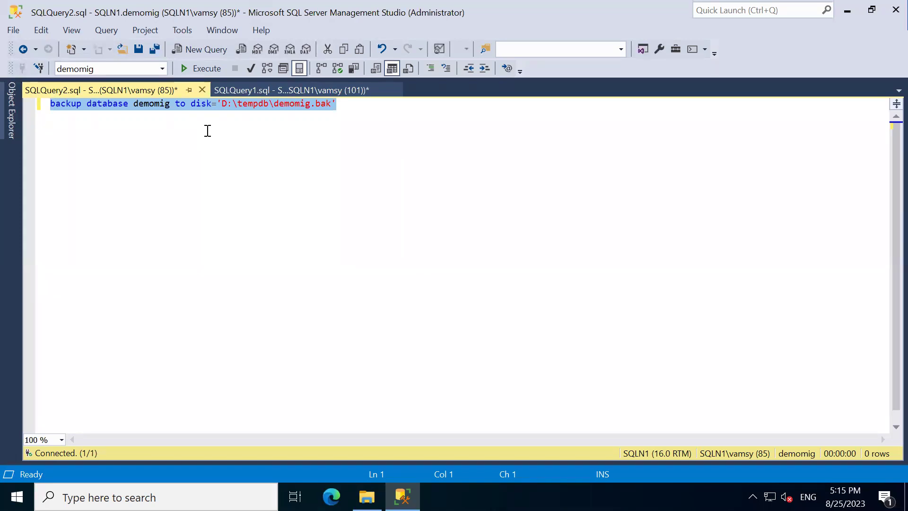
{"action": "key", "text": "alt+x"}
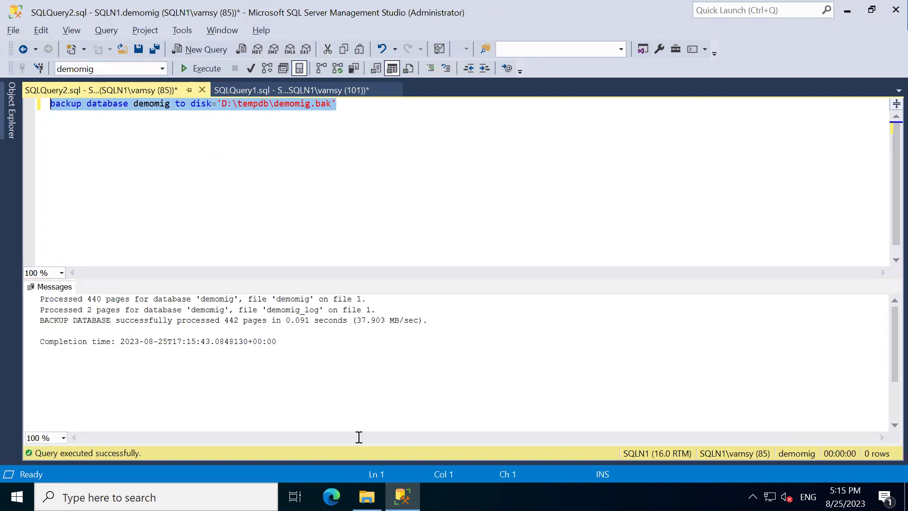
- Copy the new demomig.bak from the D:\tempDb folder in File Explorer on the remote server
{"action": "left_click", "coordinate": [367, 496]}
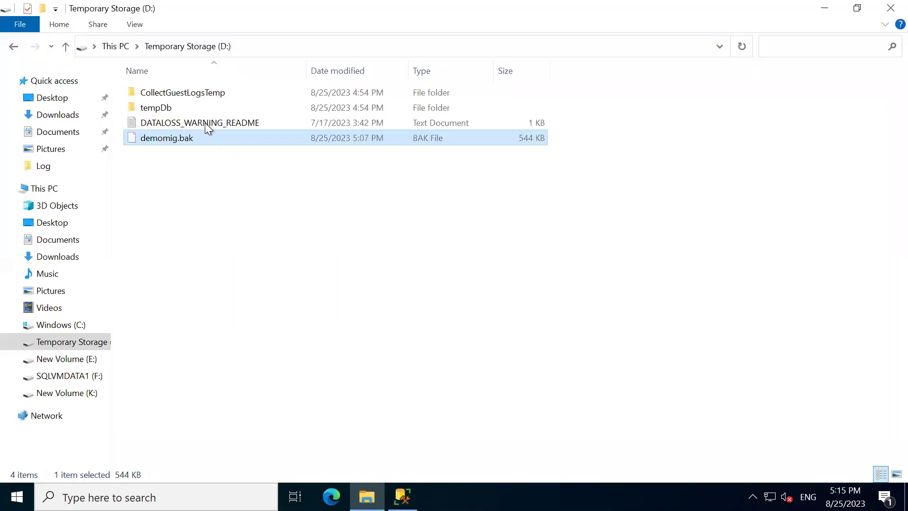
{"action": "double_click", "coordinate": [161, 107]}
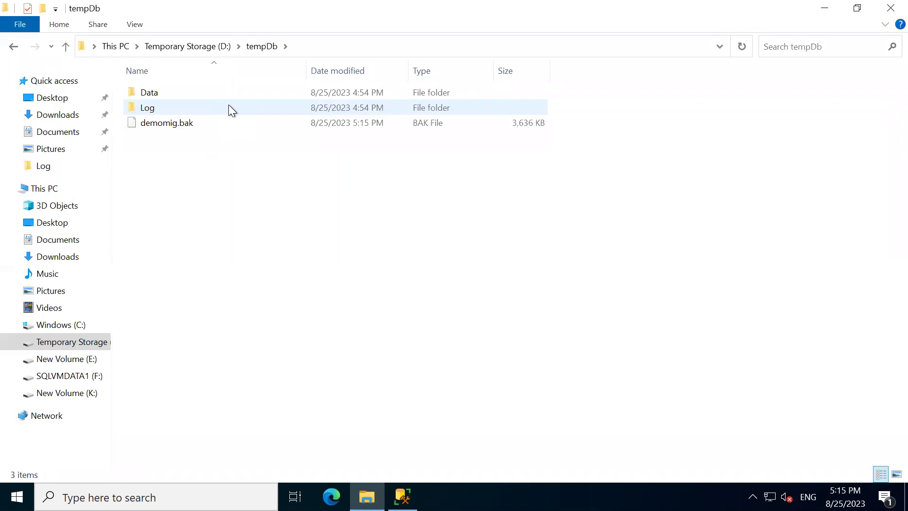
{"action": "right_click", "coordinate": [180, 122]}
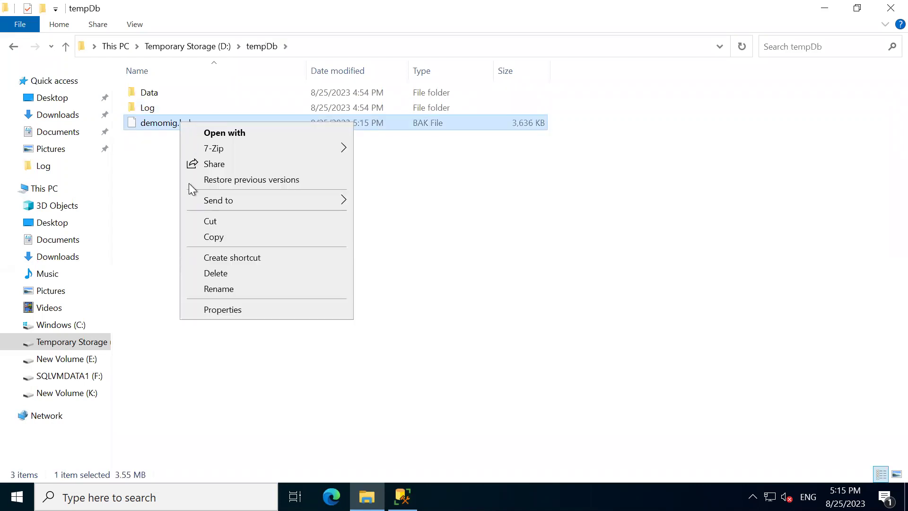
{"action": "left_click", "coordinate": [195, 237]}
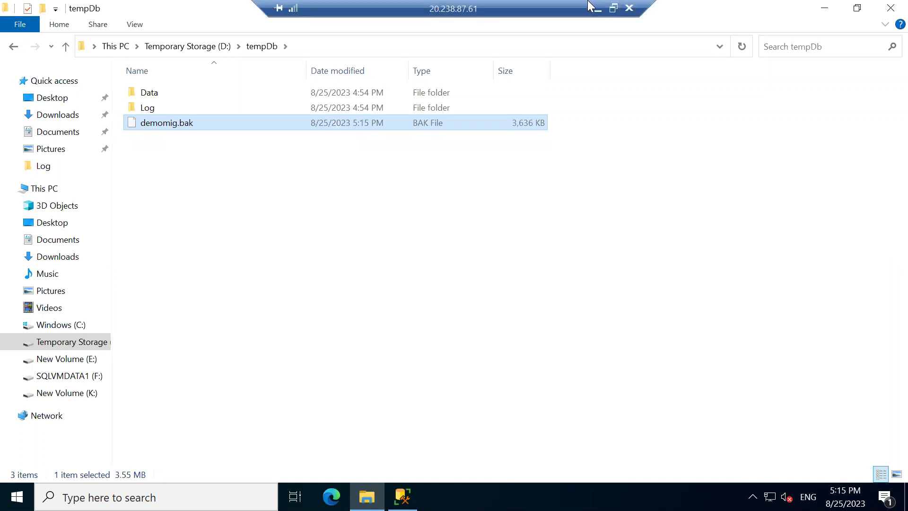
- Switch from the Remote Desktop session to the local machine and bring up the D:\app folder in File Explorer
{"action": "left_click", "coordinate": [594, 5]}
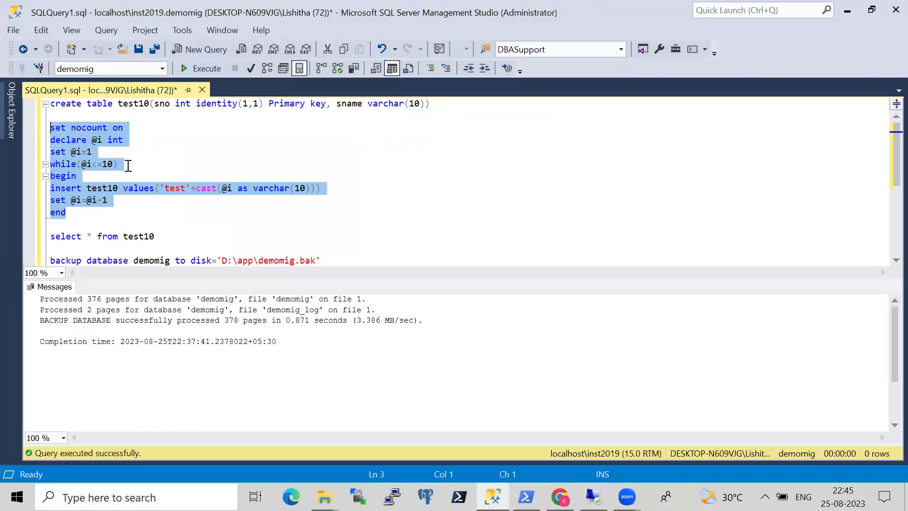
{"action": "mouse_move", "coordinate": [325, 496]}
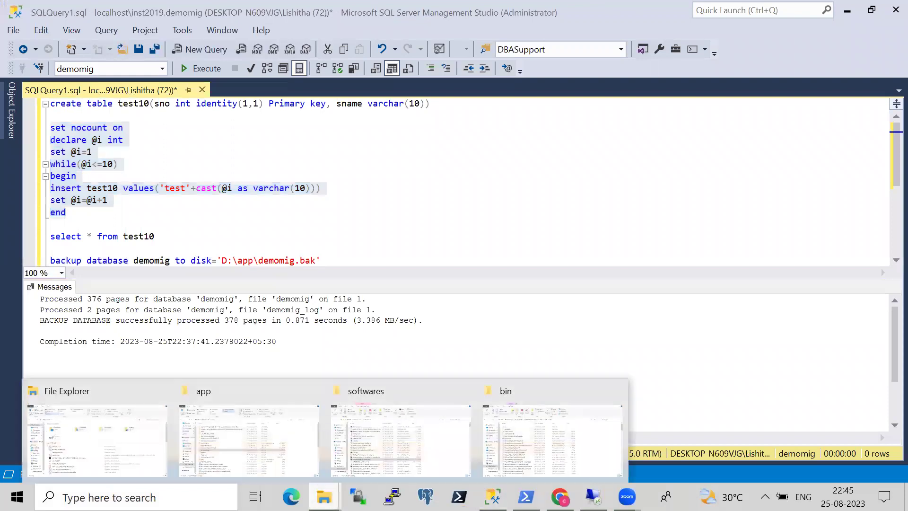
{"action": "left_click", "coordinate": [297, 426]}
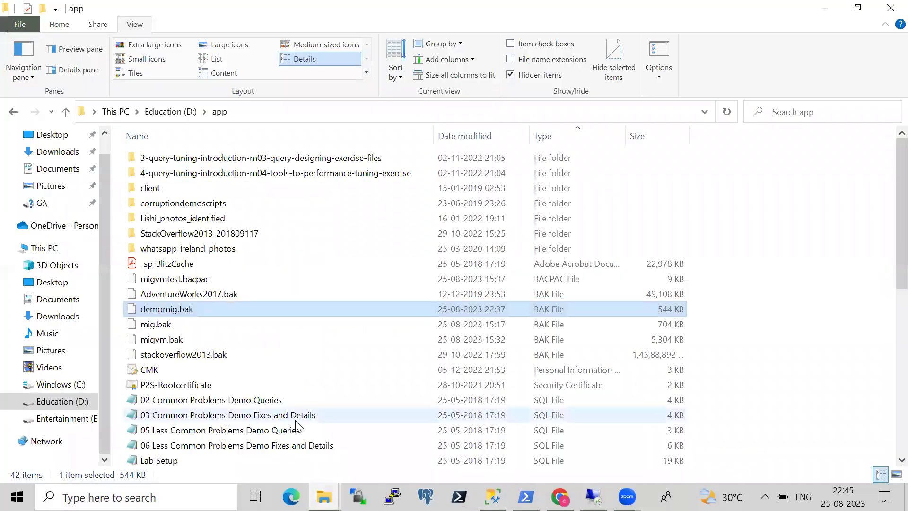
- Paste the copied demomig.bak into the local D:\app folder, replacing the existing file of the same name
{"action": "left_click", "coordinate": [809, 291]}
{"action": "right_click", "coordinate": [809, 296]}
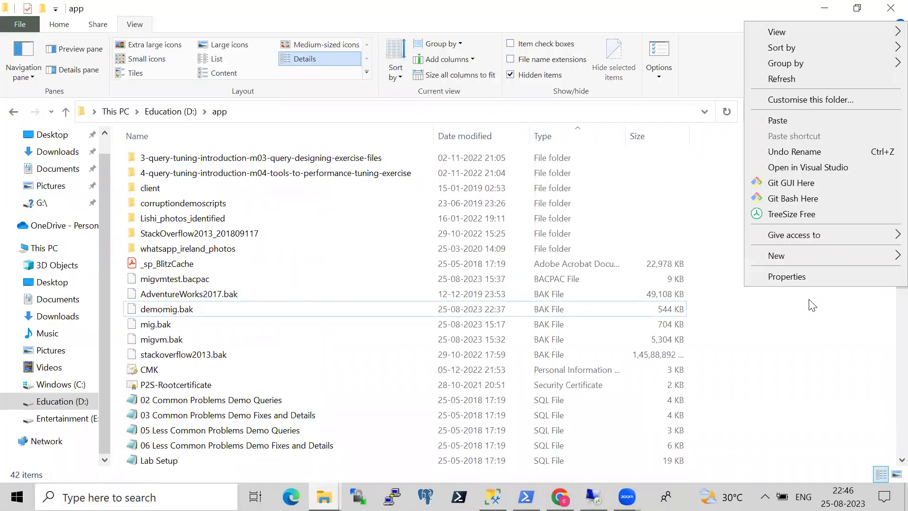
{"action": "left_click", "coordinate": [786, 119]}
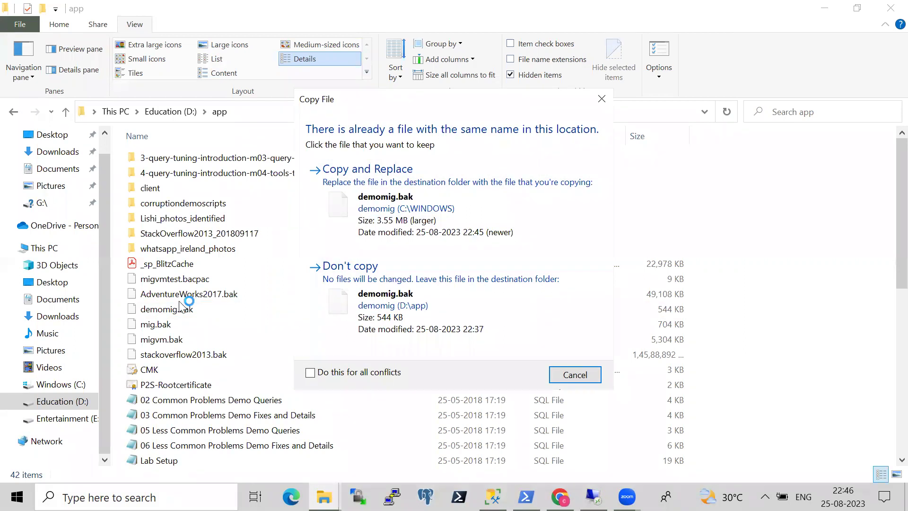
{"action": "left_click", "coordinate": [142, 312]}
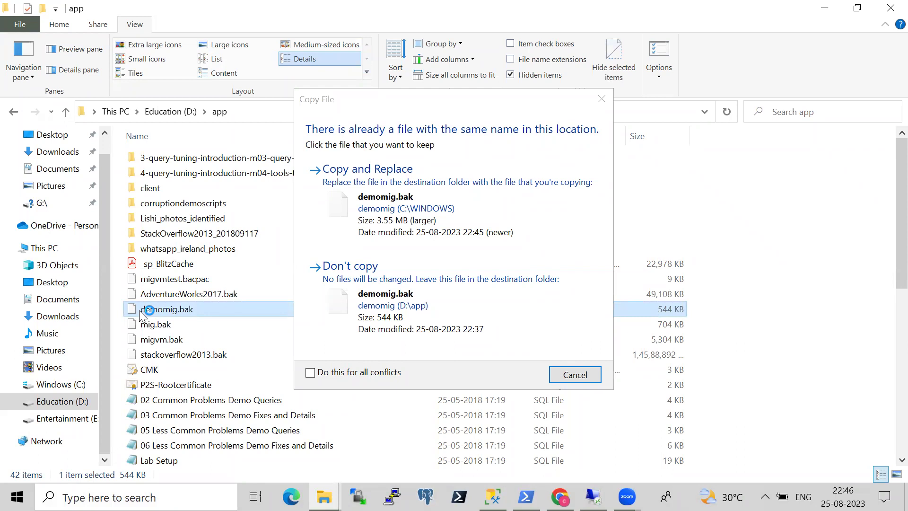
{"action": "left_click", "coordinate": [405, 178]}
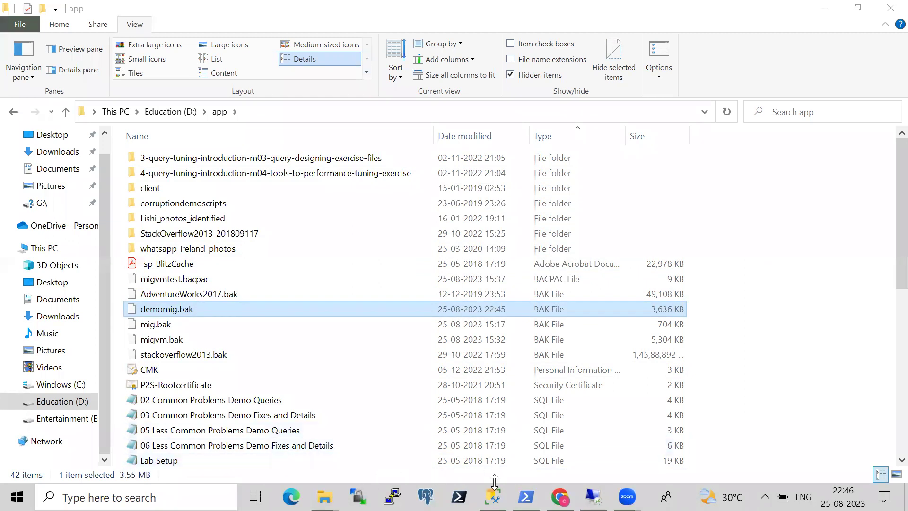
- Switch to the local SQL Server Management Studio and start a database restore on the localhost\inst2019 instance
{"action": "left_click", "coordinate": [492, 497]}
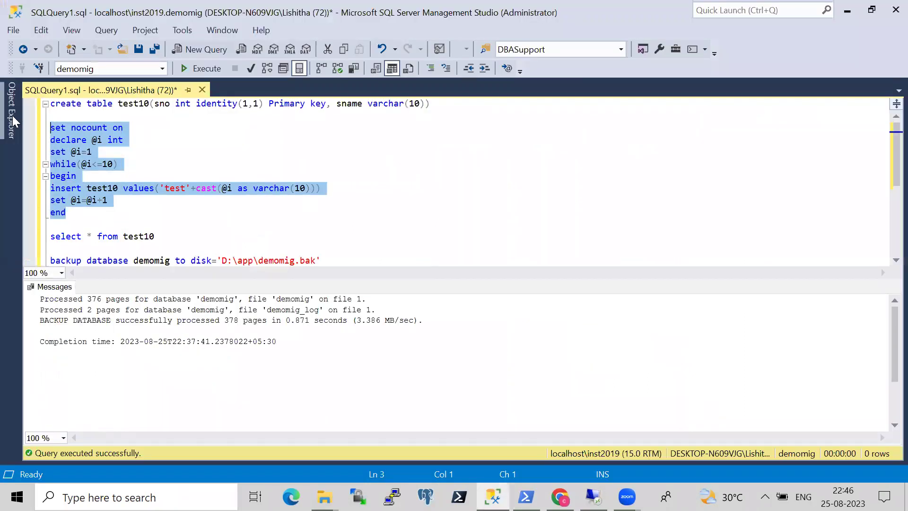
{"action": "mouse_move", "coordinate": [12, 117]}
{"action": "left_click_drag", "start_coordinate": [197, 247], "coordinate": [203, 140]}
{"action": "right_click", "coordinate": [70, 138]}
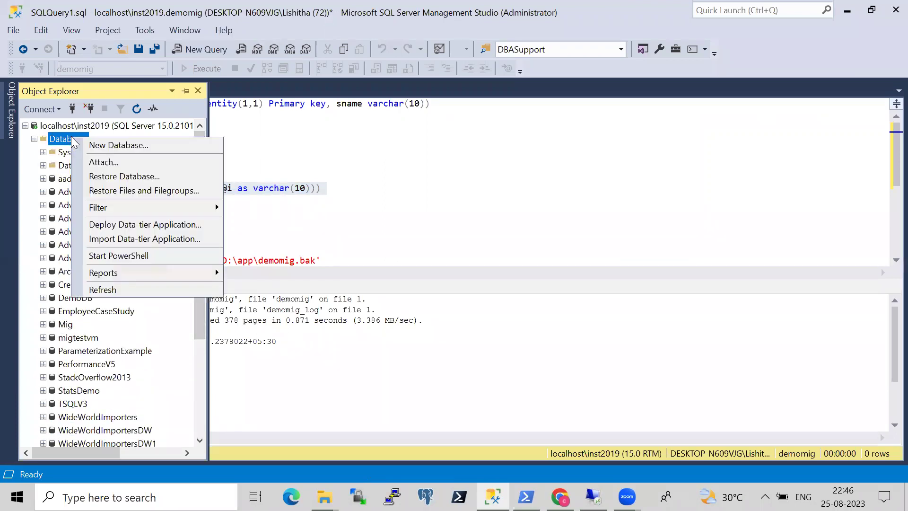
{"action": "left_click", "coordinate": [148, 176]}
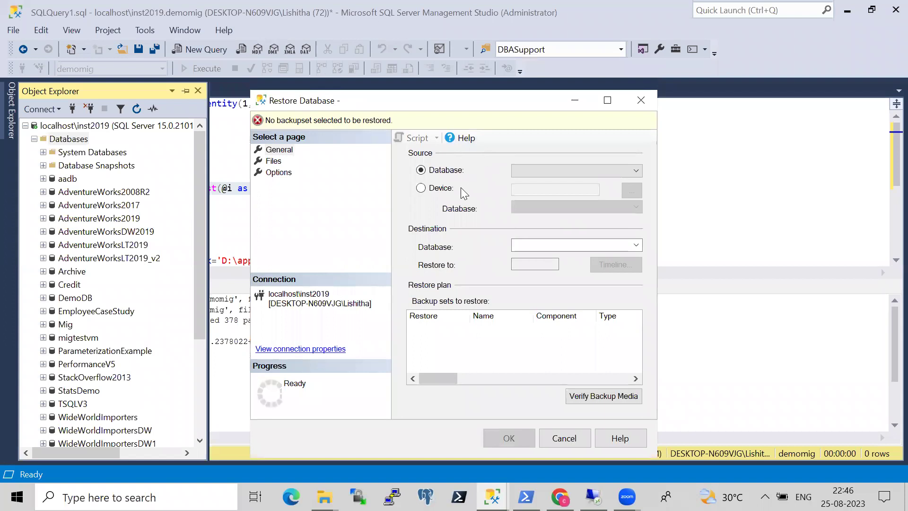
- Set the restore source to a device and add the backup file demomig.bak from D:\app
{"action": "left_click", "coordinate": [421, 187]}
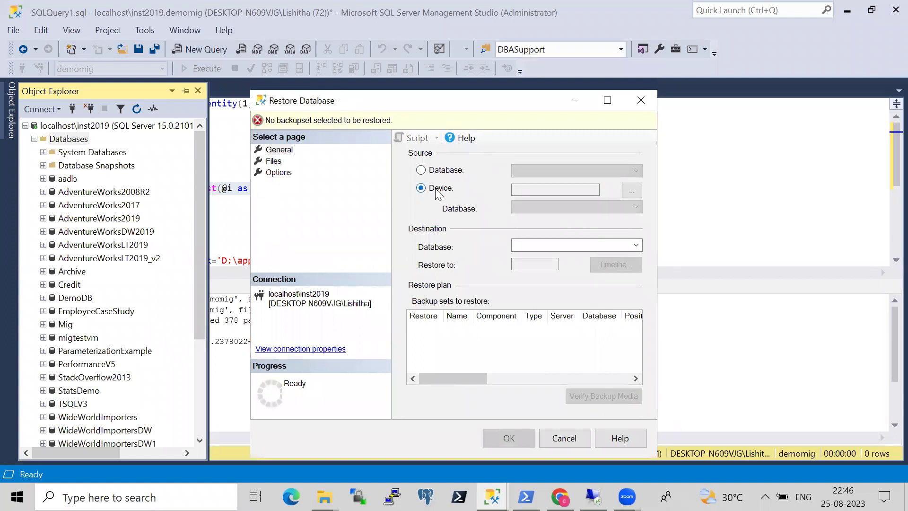
{"action": "left_click", "coordinate": [632, 190]}
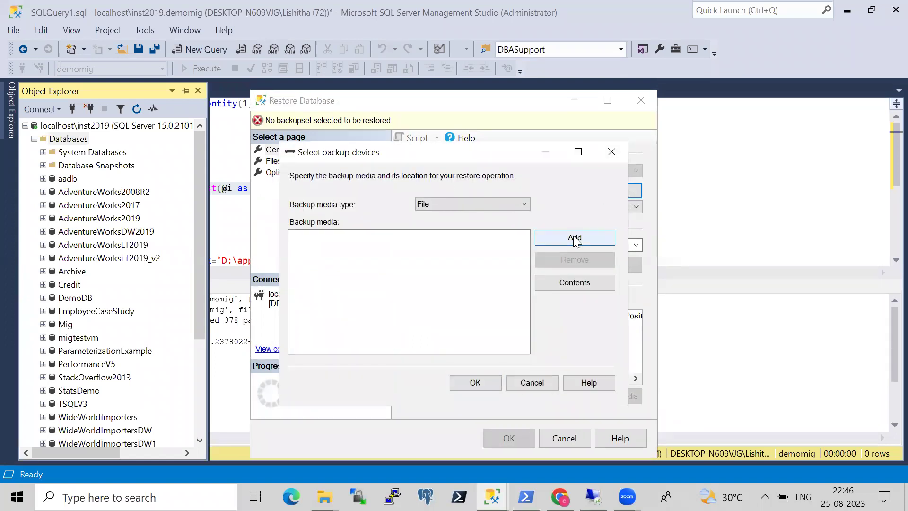
{"action": "left_click", "coordinate": [575, 237]}
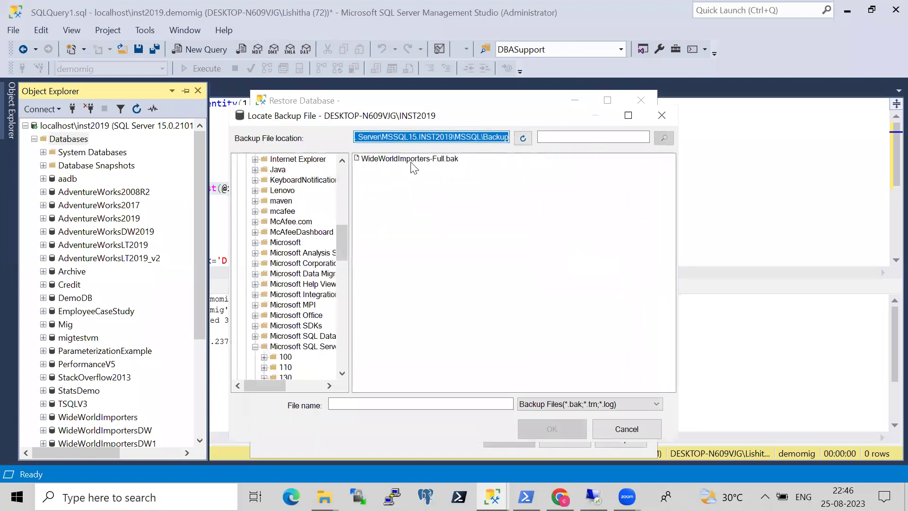
{"action": "type", "text": "D:\\app"}
{"action": "key", "text": "Return"}
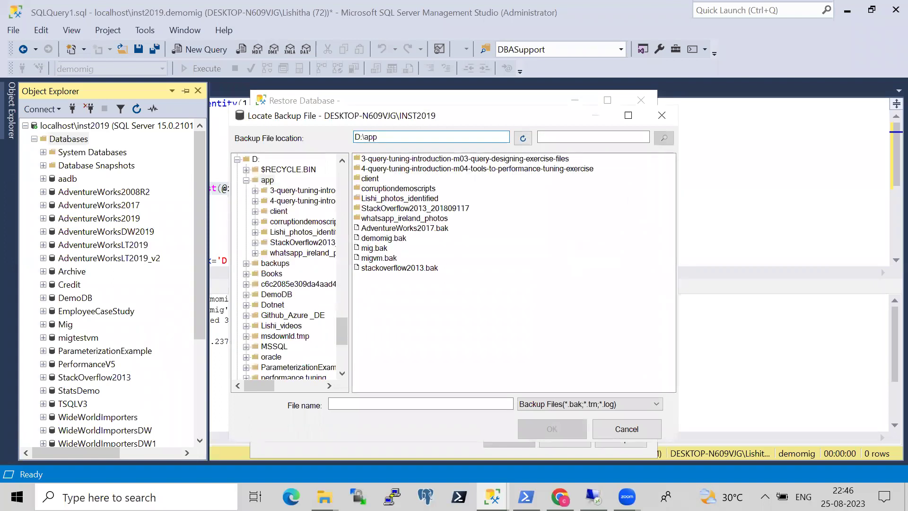
{"action": "left_click", "coordinate": [402, 239]}
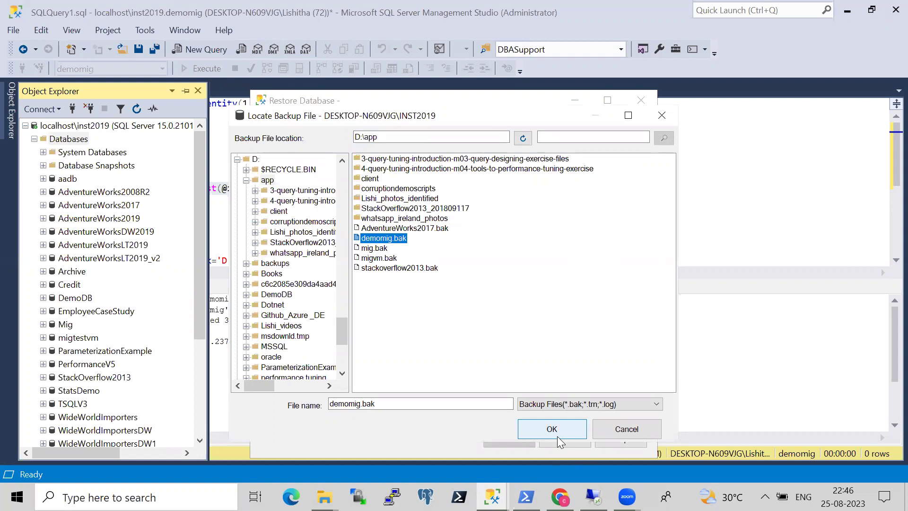
{"action": "left_click", "coordinate": [553, 430]}
{"action": "left_click", "coordinate": [495, 385]}
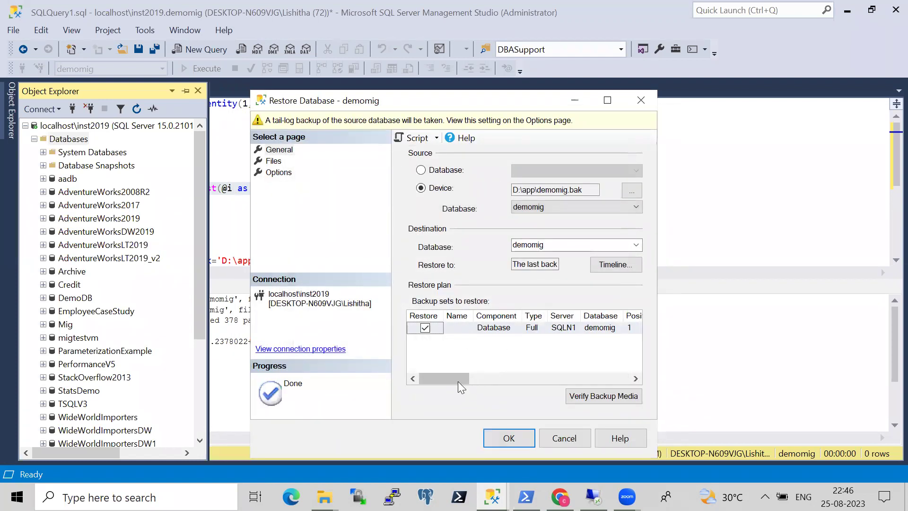
- Review the restore plan in the enlarged dialog and turn off the tail-log backup before restore
{"action": "left_click", "coordinate": [607, 100]}
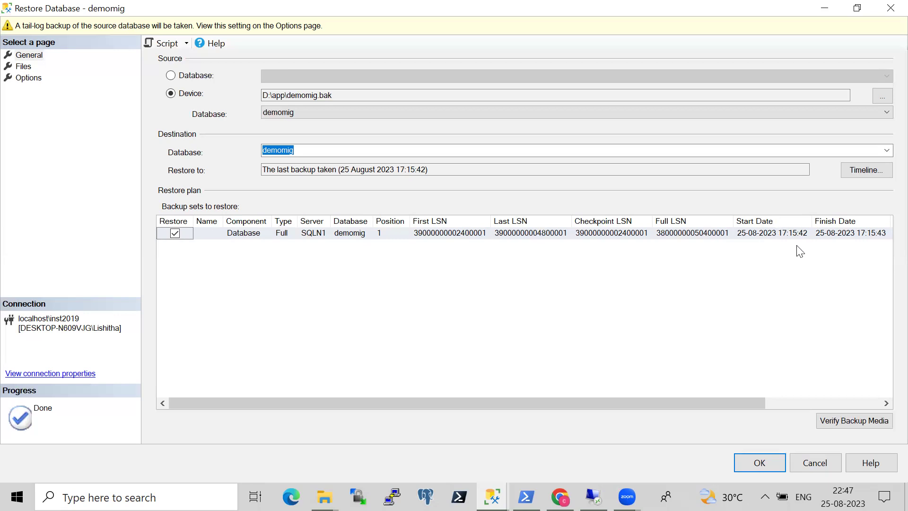
{"action": "left_click", "coordinate": [21, 68]}
{"action": "left_click", "coordinate": [25, 78]}
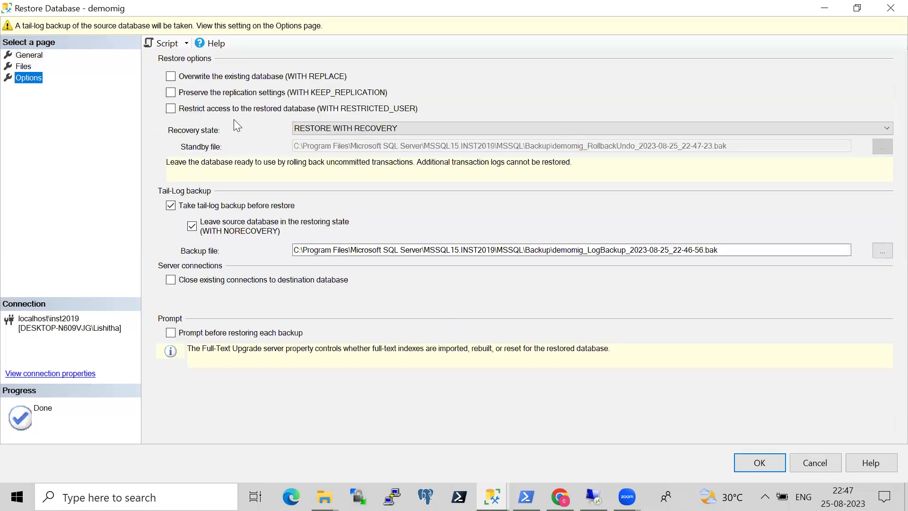
{"action": "left_click", "coordinate": [173, 210]}
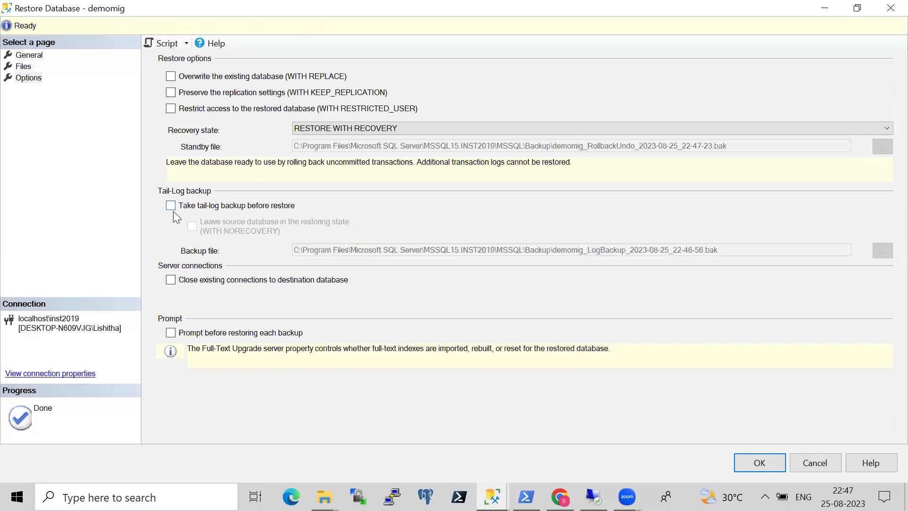
- Try to restore the backup to the destination database demomig_test, read the error details, and dismiss the message
{"action": "left_click", "coordinate": [35, 60]}
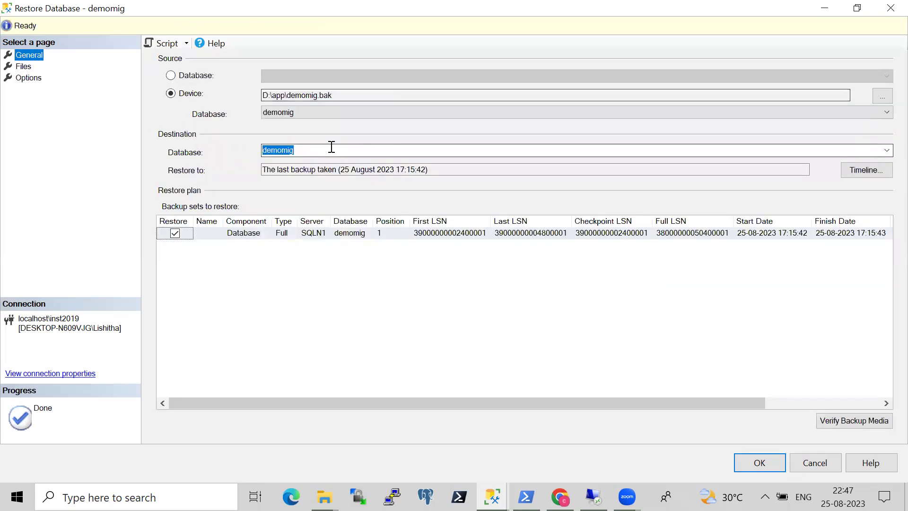
{"action": "left_click", "coordinate": [303, 151]}
{"action": "type", "text": "_test"}
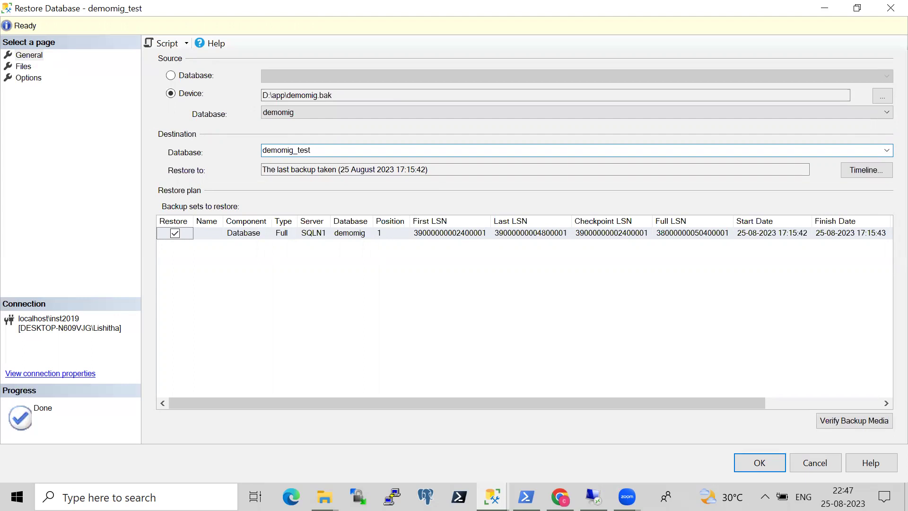
{"action": "key", "text": "Return"}
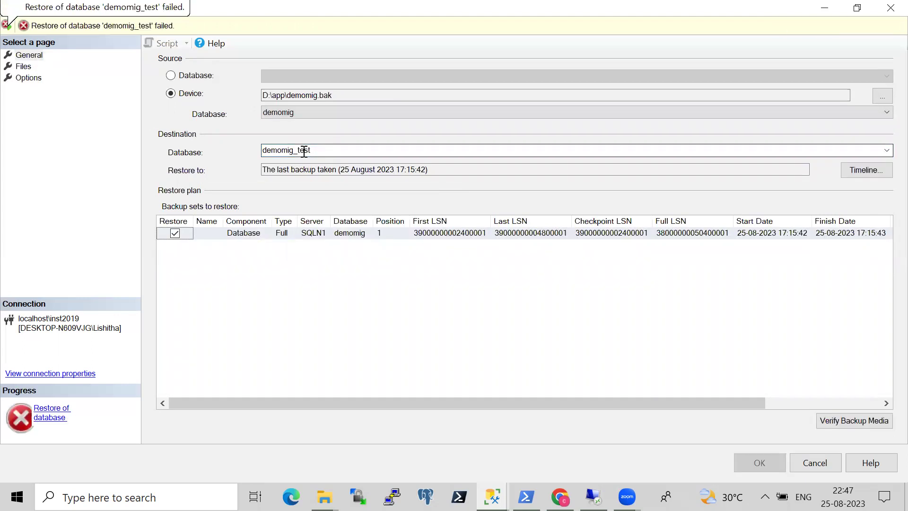
{"action": "left_click", "coordinate": [42, 419]}
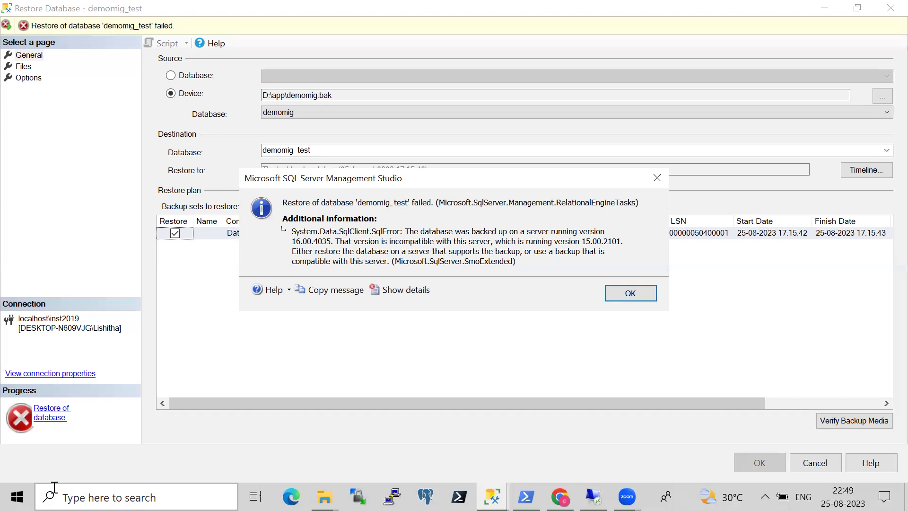
{"action": "left_click", "coordinate": [644, 293]}
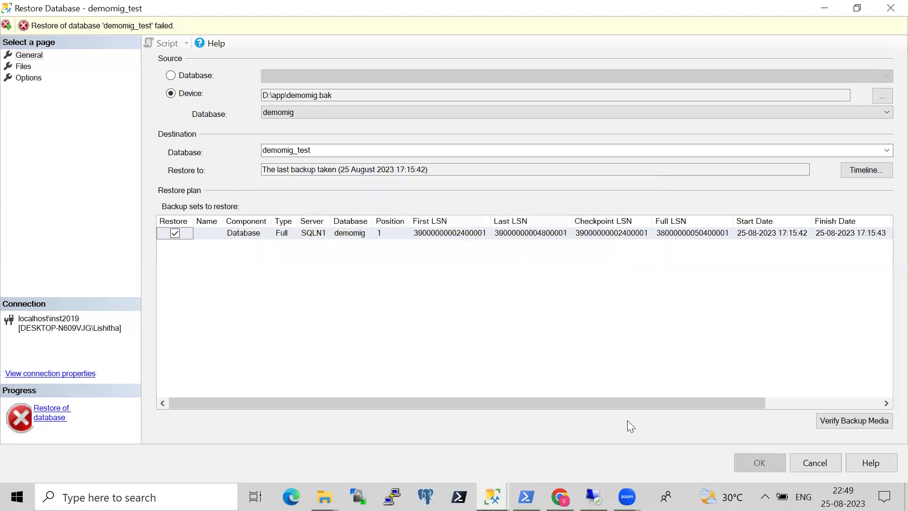
- Switch back to the Remote Desktop session and bring up the SQLN1 database list in Management Studio
{"action": "left_click", "coordinate": [593, 496]}
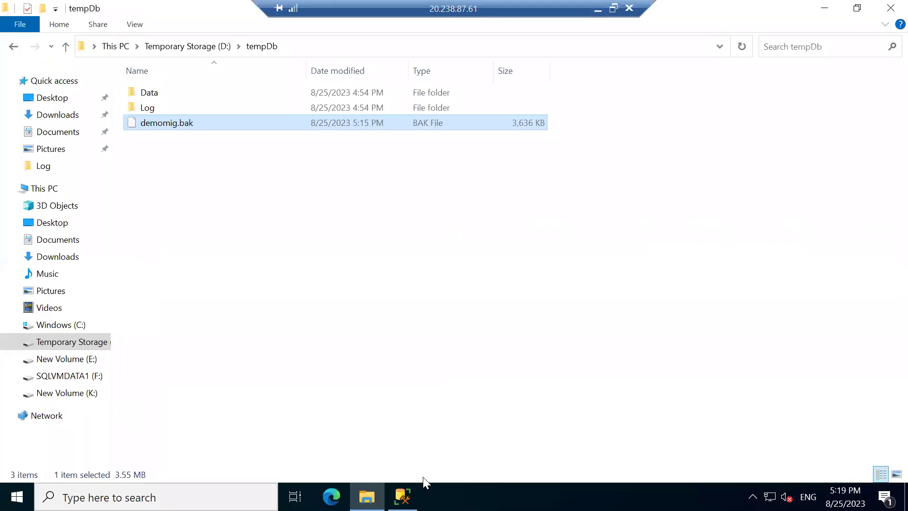
{"action": "left_click", "coordinate": [402, 497]}
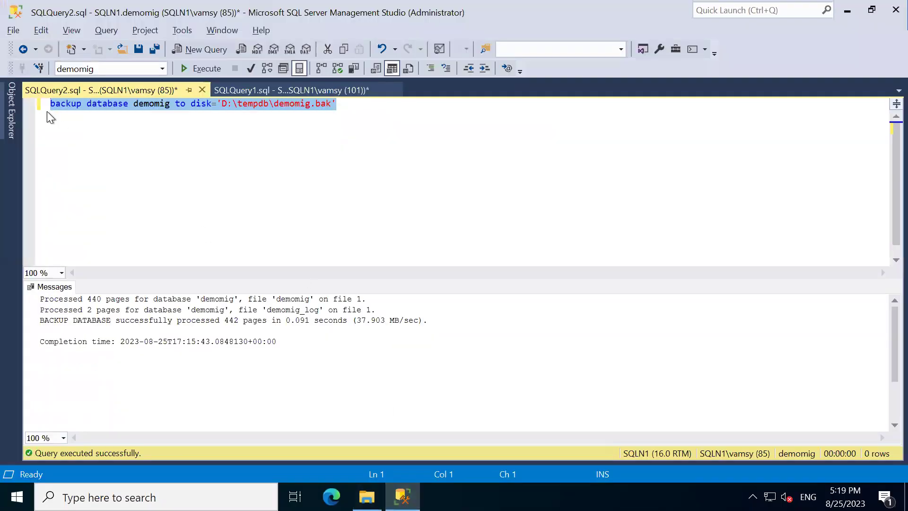
{"action": "left_click", "coordinate": [6, 111]}
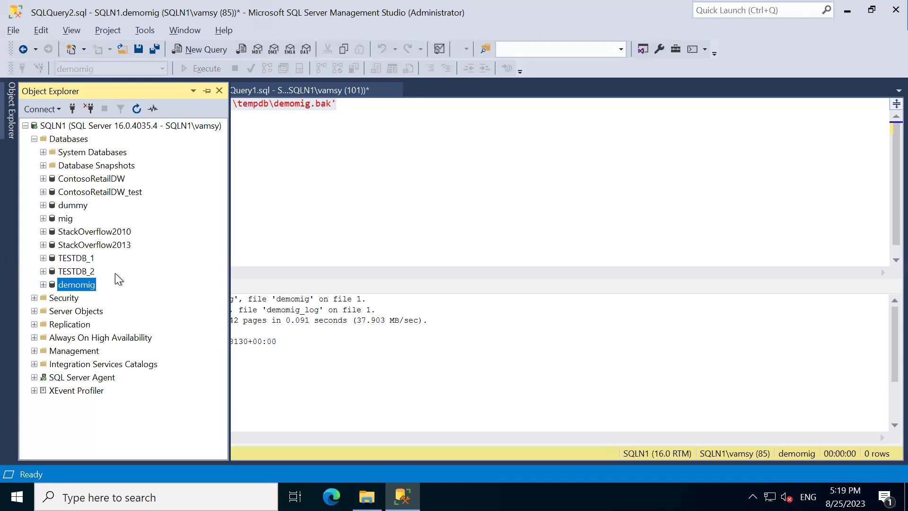
- Set the compatibility level of SQLN1's demomig database to SQL Server 2008 (100) and apply the change
{"action": "right_click", "coordinate": [92, 292]}
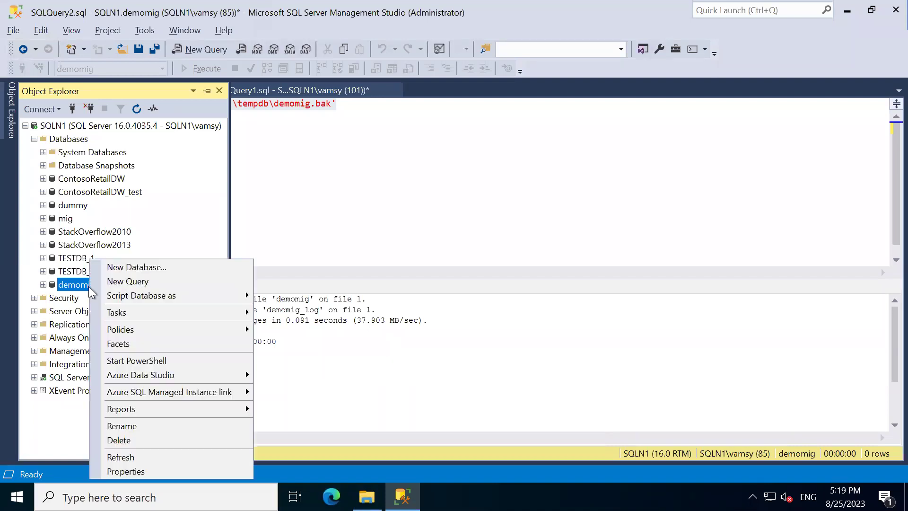
{"action": "left_click", "coordinate": [129, 474]}
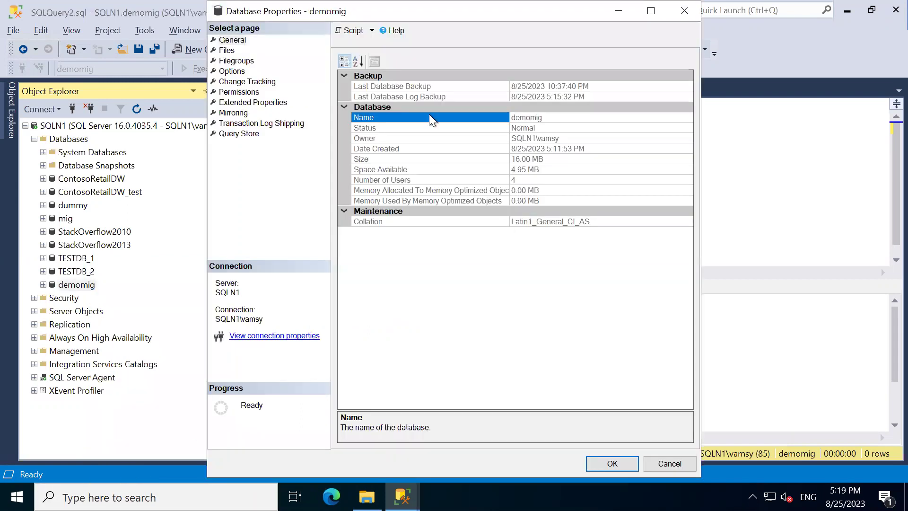
{"action": "left_click", "coordinate": [234, 71]}
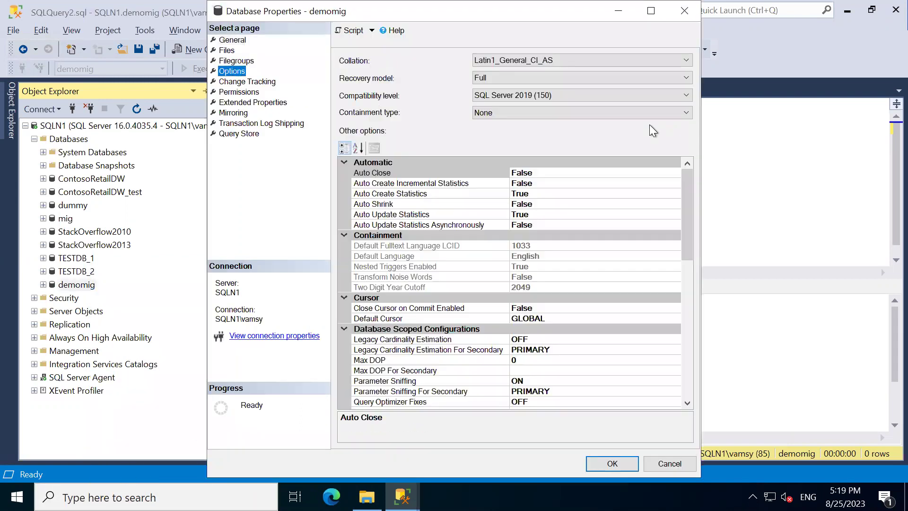
{"action": "left_click", "coordinate": [640, 97]}
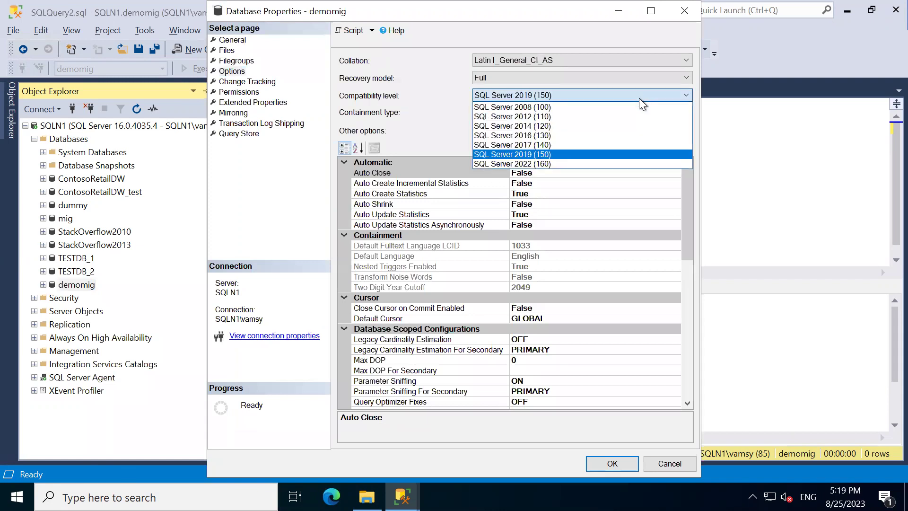
{"action": "left_click", "coordinate": [552, 108]}
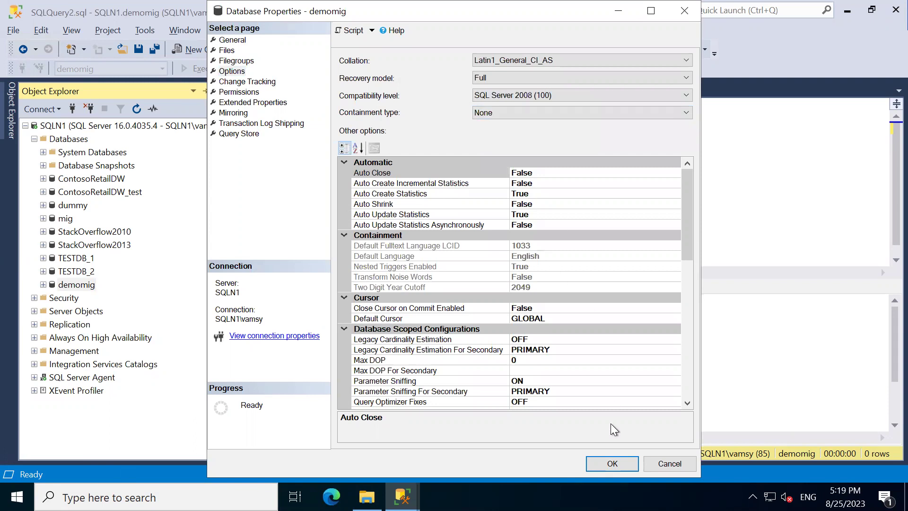
{"action": "left_click", "coordinate": [611, 463]}
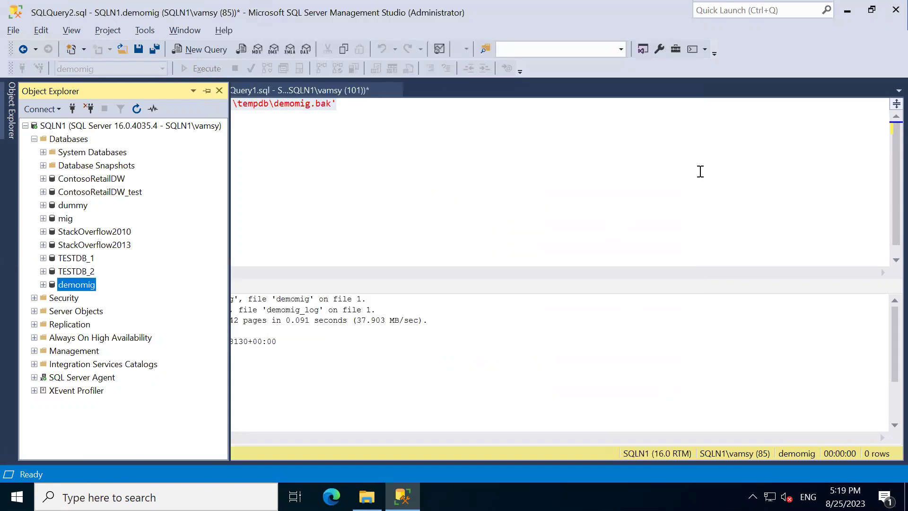
- Change the target file name in the backup statement to demomig_2008.bak
{"action": "left_click", "coordinate": [310, 103]}
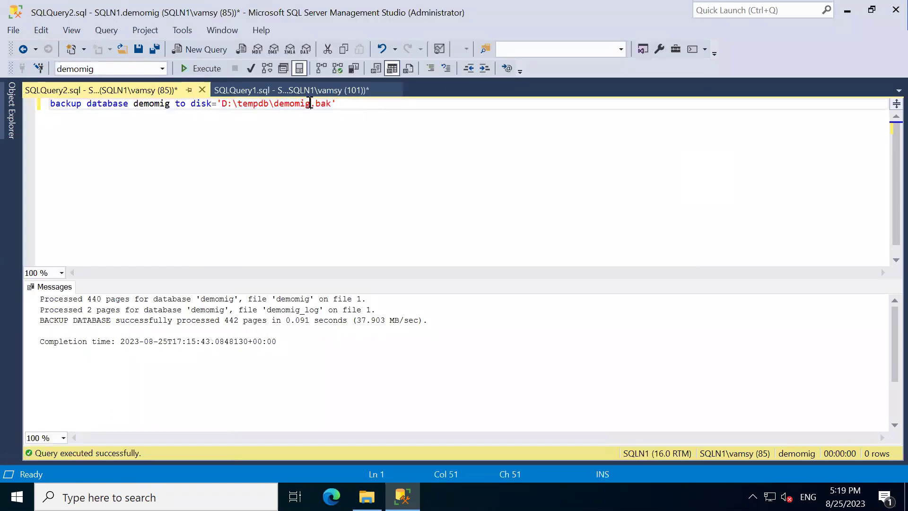
{"action": "type", "text": "_2008"}
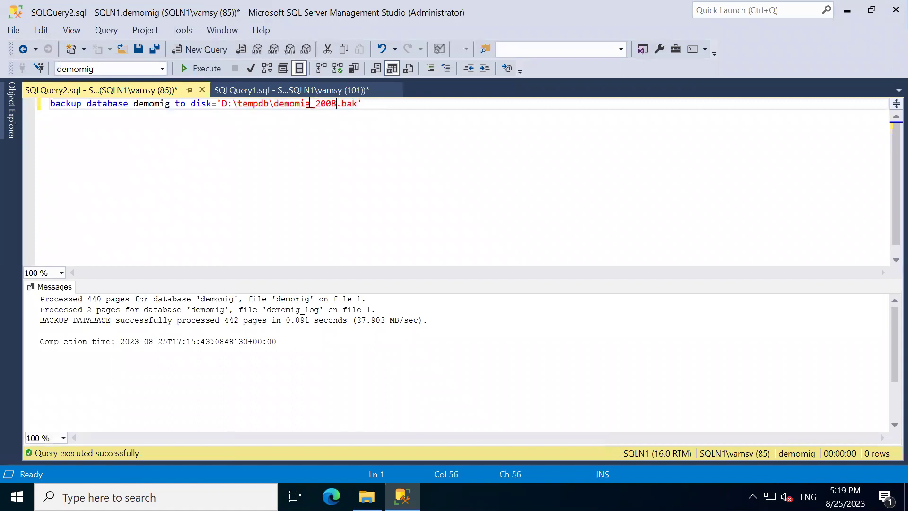
{"action": "key", "text": "Left"}
{"action": "key", "text": "Left"}
{"action": "key", "text": "Left"}
{"action": "key", "text": "Left"}
{"action": "key", "text": "Left"}
- Add the query select * from sys.databases below the backup statement and run only that query
{"action": "left_click", "coordinate": [433, 141]}
{"action": "key", "text": "Return"}
{"action": "key", "text": "Return"}
{"action": "type", "text": "se"}
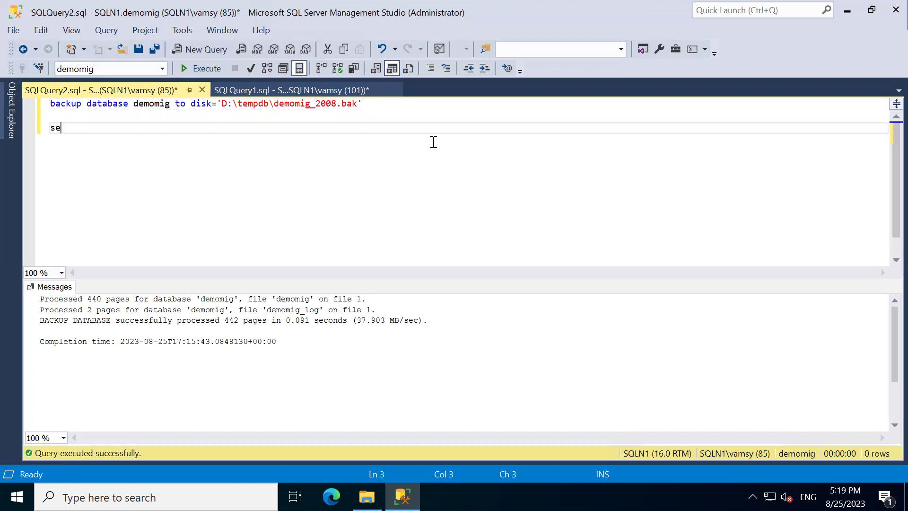
{"action": "type", "text": "lect * from sys"}
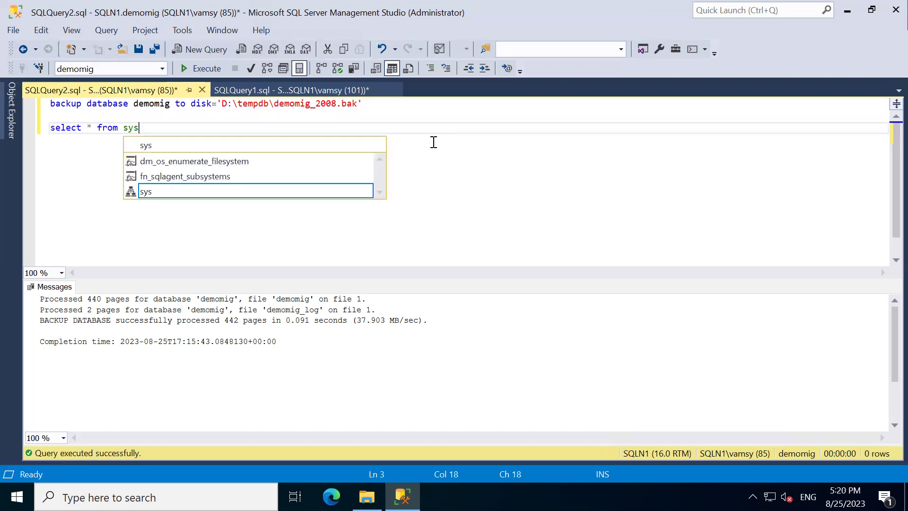
{"action": "type", "text": ".databa"}
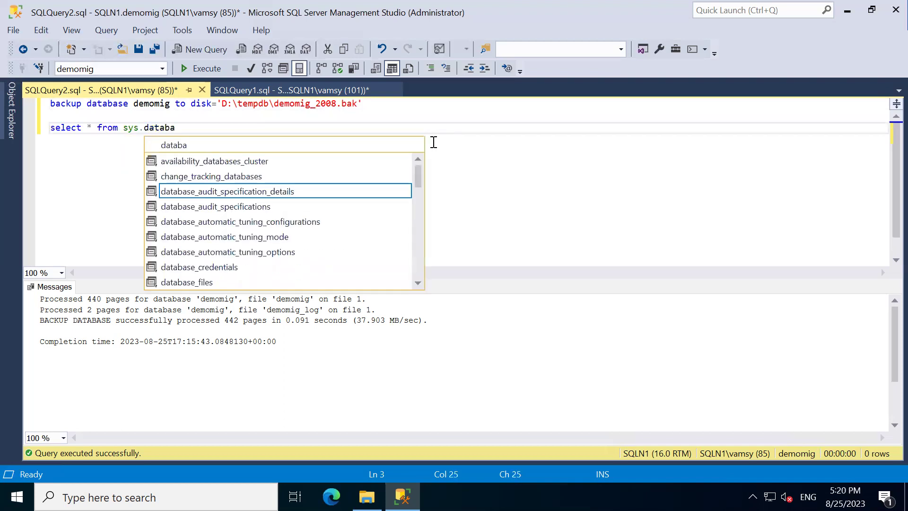
{"action": "type", "text": "ses"}
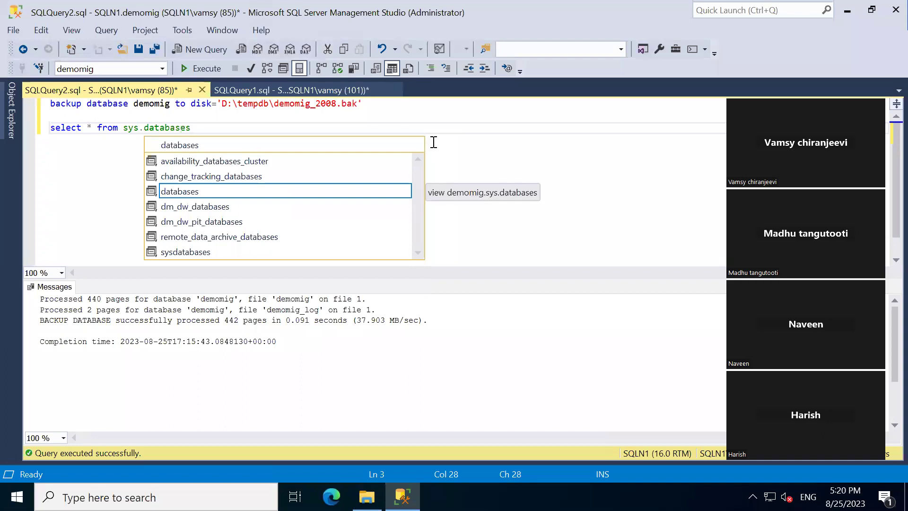
{"action": "key", "text": "shift+Home"}
{"action": "key", "text": "F5"}
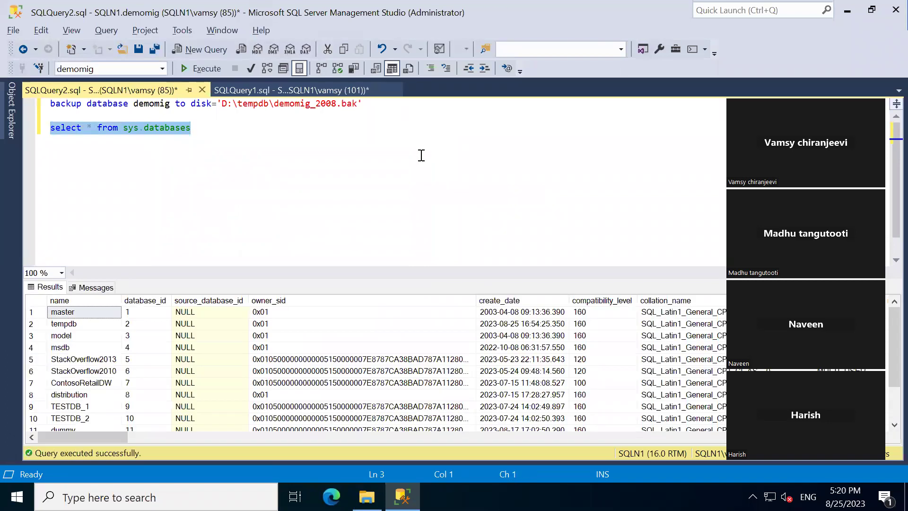
- Look through the columns of the sys.databases results to review the database-level settings
{"action": "left_click_drag", "start_coordinate": [123, 436], "coordinate": [558, 456]}
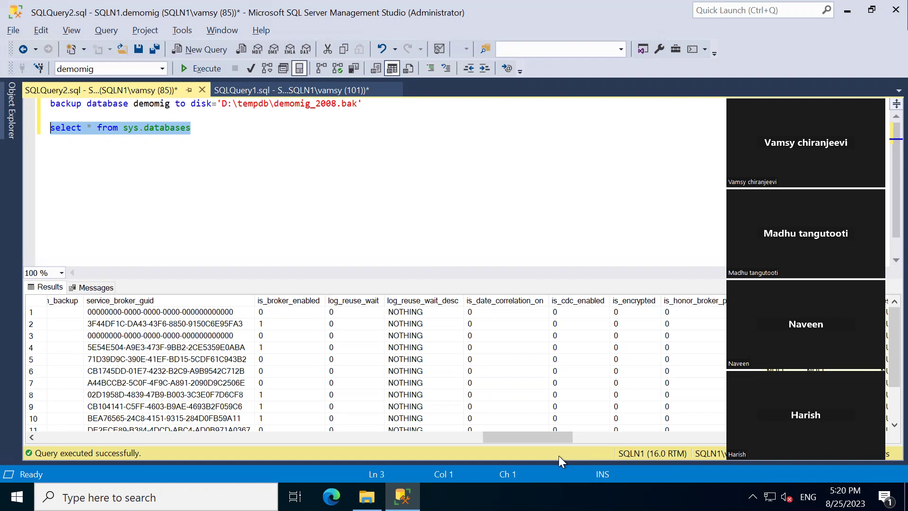
{"action": "left_click_drag", "start_coordinate": [544, 438], "coordinate": [699, 439]}
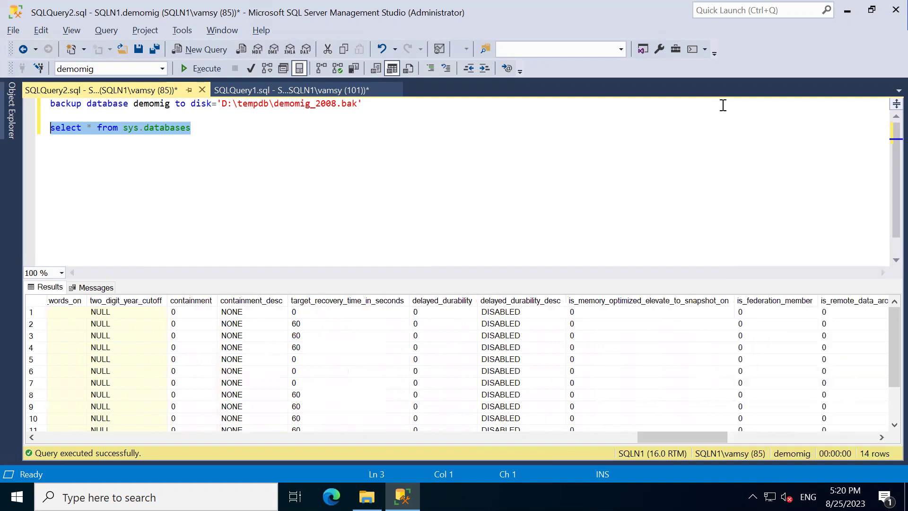
{"action": "left_click_drag", "start_coordinate": [672, 437], "coordinate": [105, 410]}
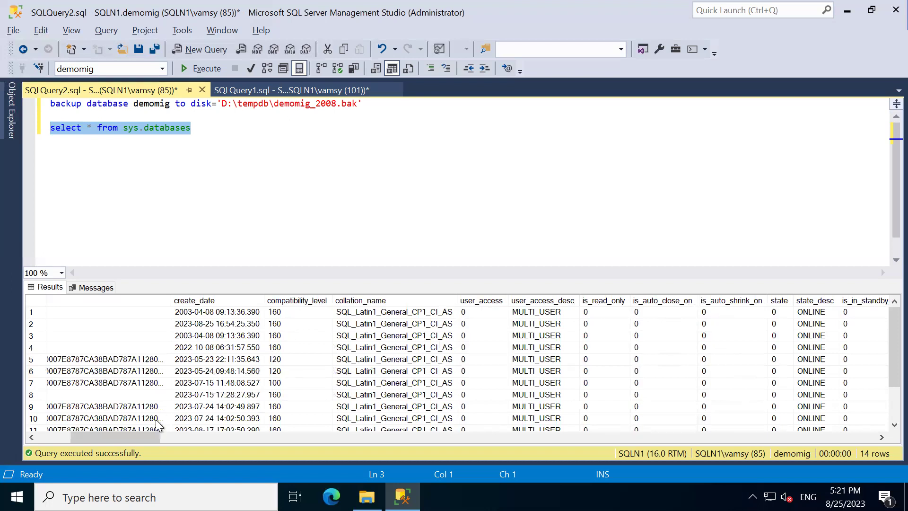
{"action": "left_click_drag", "start_coordinate": [101, 438], "coordinate": [383, 430]}
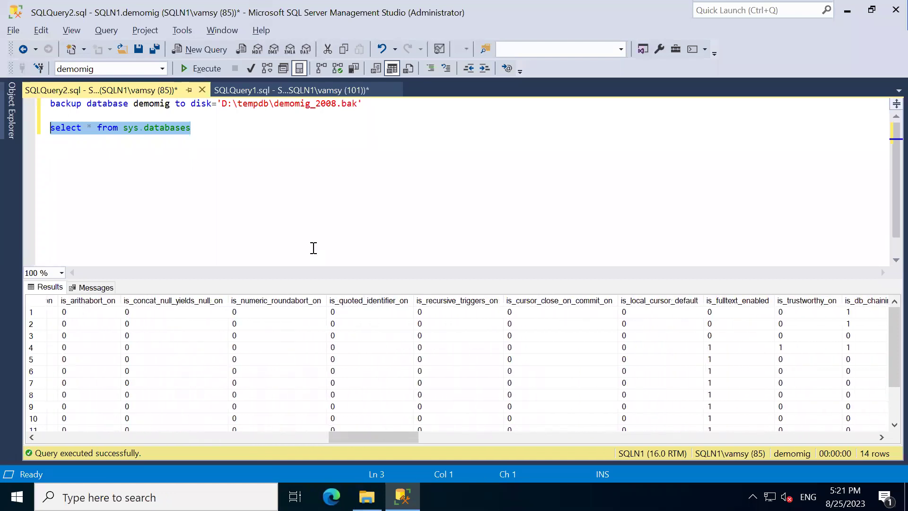
{"action": "key", "text": "End"}
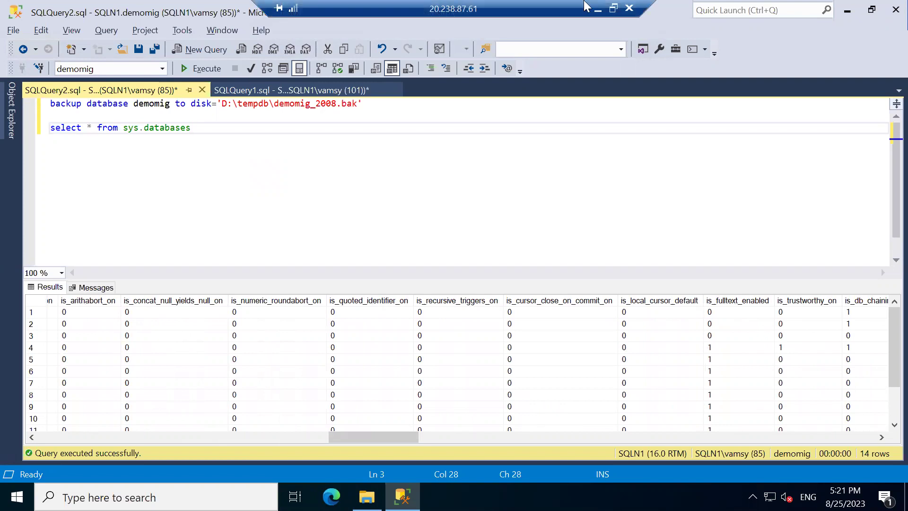
- Switch to the local machine, reread the demomig_test restore error, dismiss it, and cancel the Restore Database dialog
{"action": "left_click", "coordinate": [598, 9]}
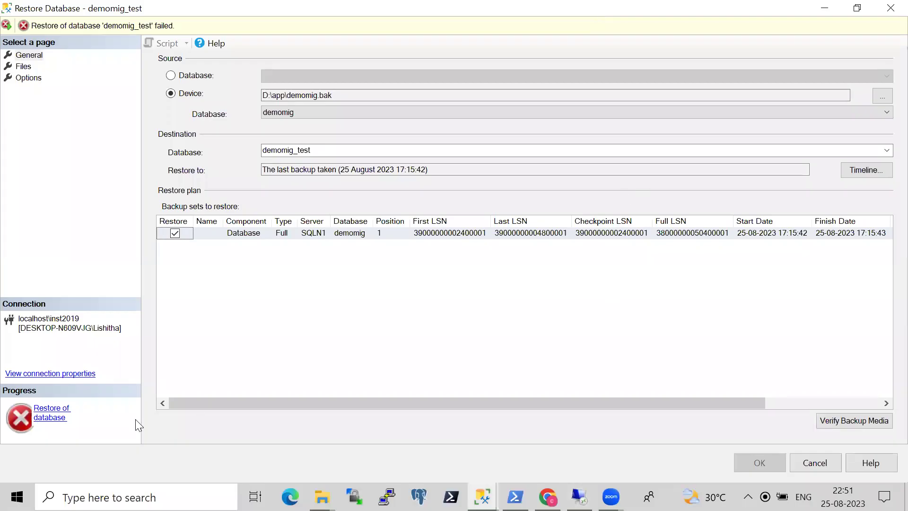
{"action": "left_click", "coordinate": [56, 418]}
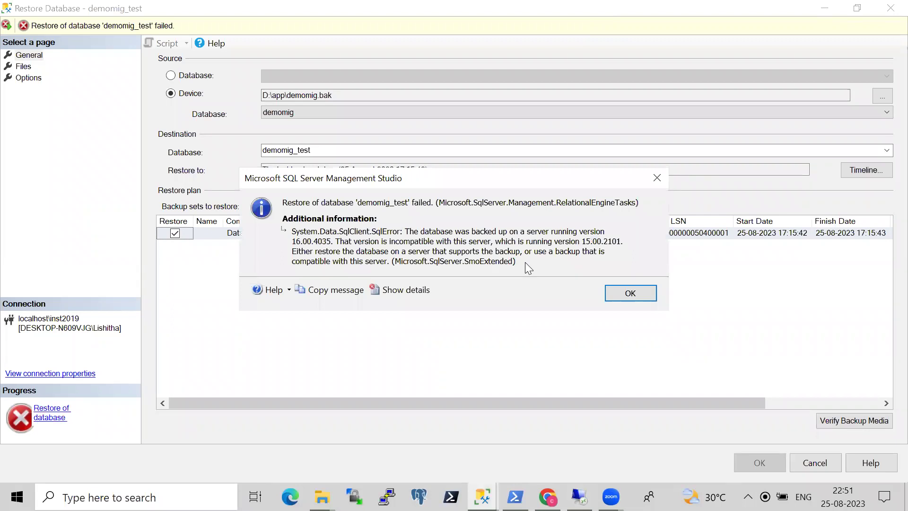
{"action": "left_click", "coordinate": [638, 292]}
{"action": "left_click", "coordinate": [814, 463]}
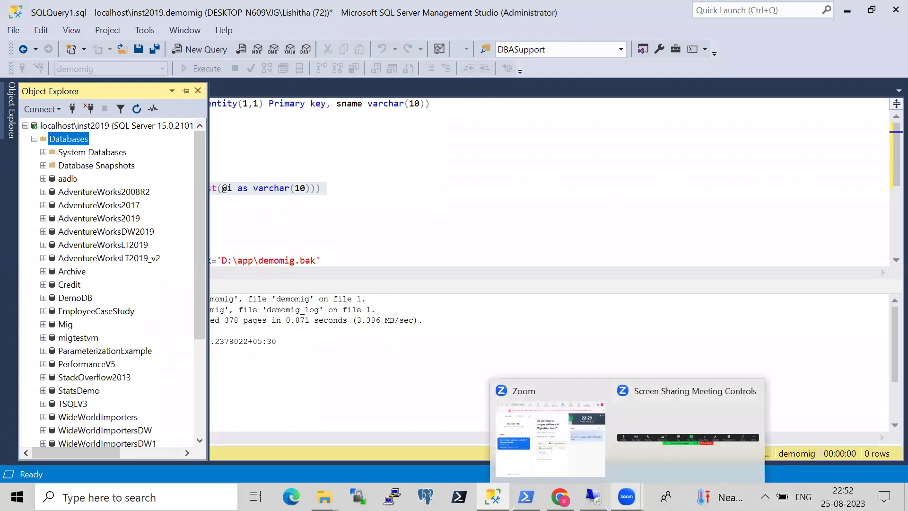
- Return to the Remote Desktop session and launch a maximized Export Data-tier Application wizard for SQLN1's demomig database
{"action": "left_click", "coordinate": [594, 497]}
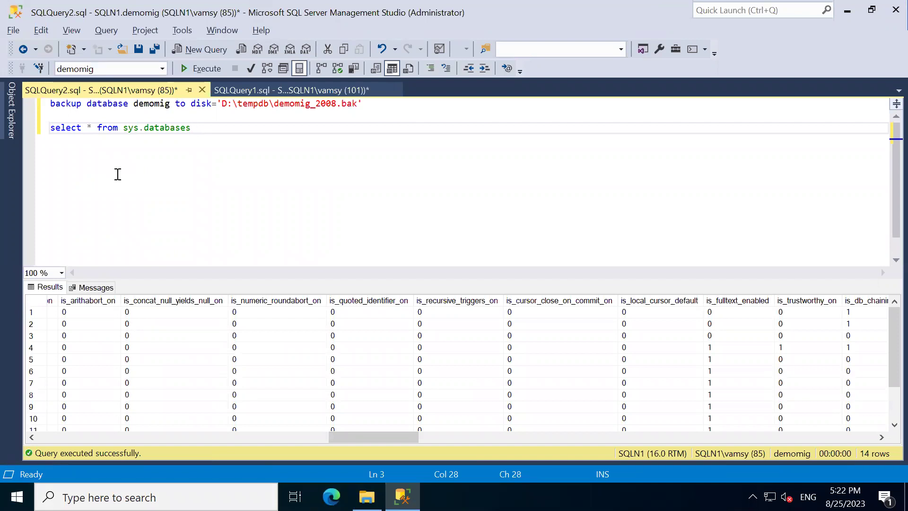
{"action": "left_click", "coordinate": [9, 111]}
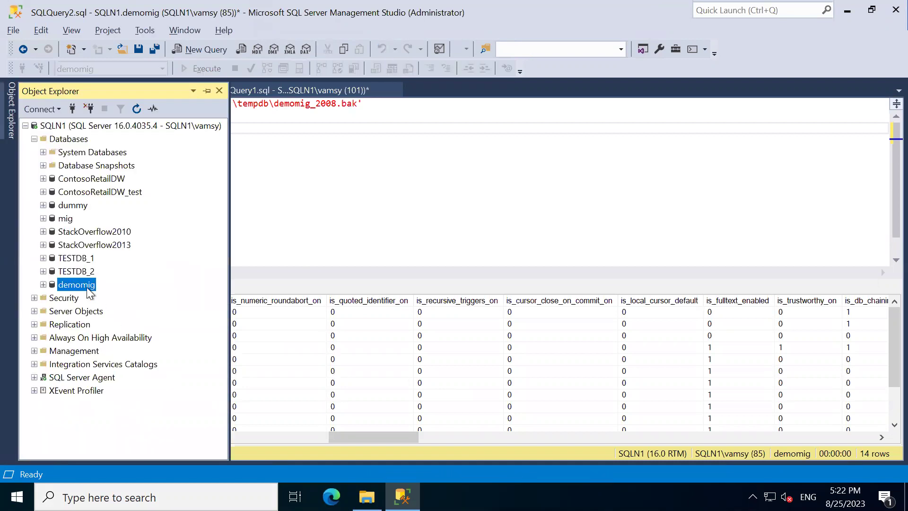
{"action": "right_click", "coordinate": [90, 294]}
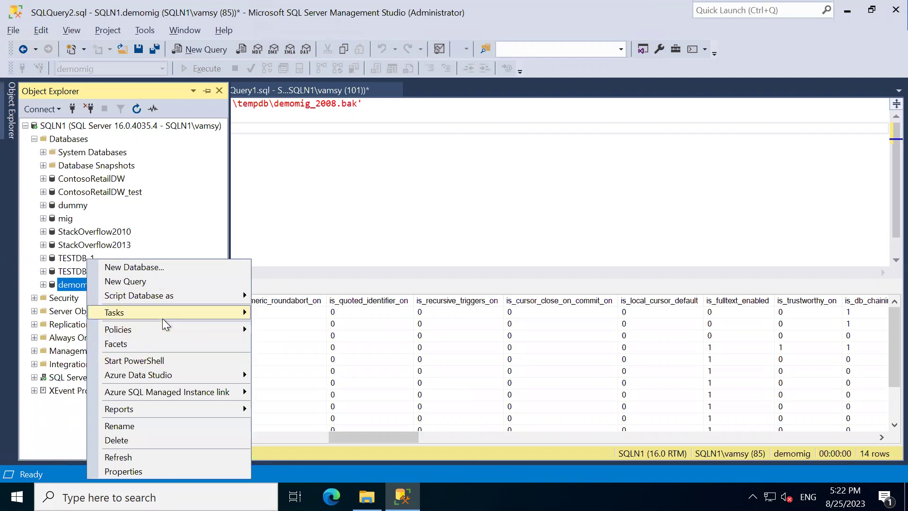
{"action": "mouse_move", "coordinate": [176, 310]}
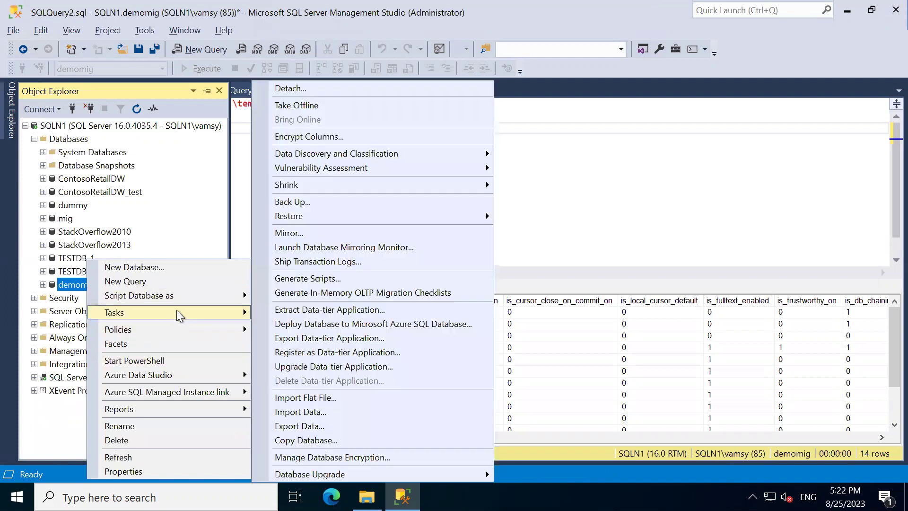
{"action": "left_click", "coordinate": [303, 340]}
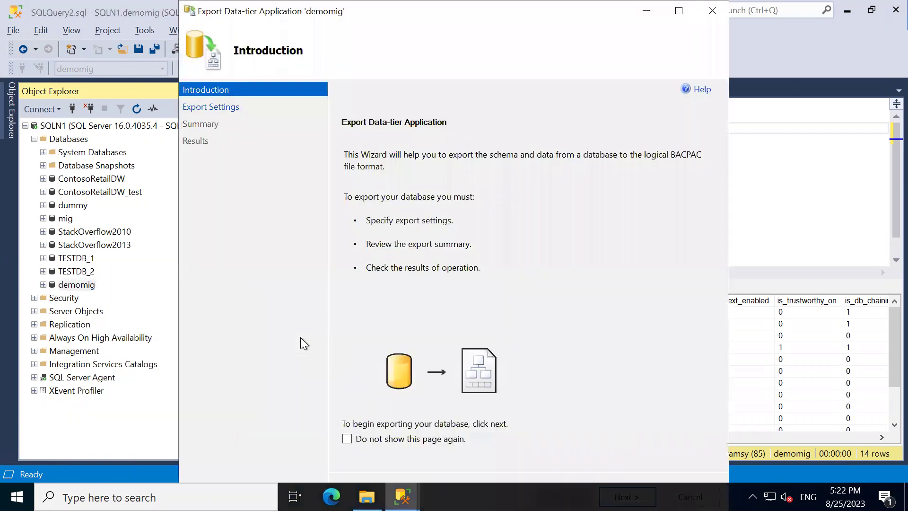
{"action": "left_click", "coordinate": [678, 13]}
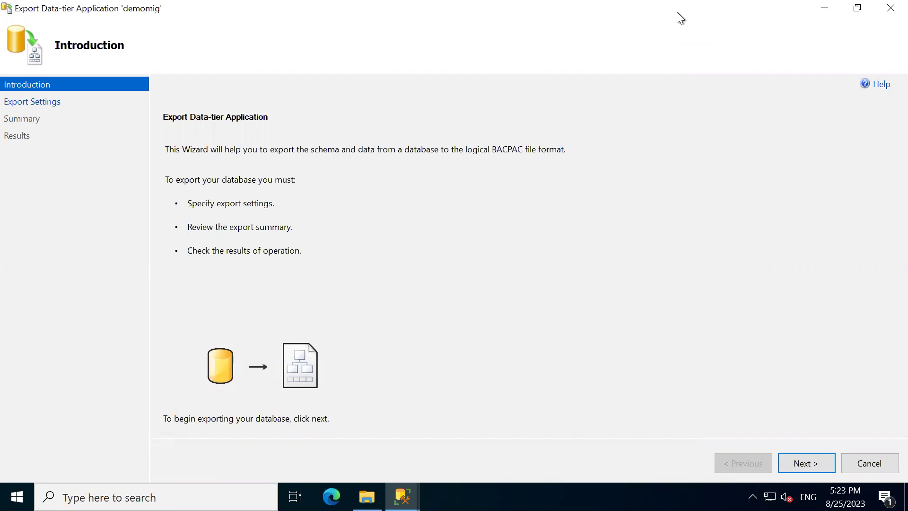
- Minimize the export wizard and begin another query below the sys.databases one with select * from sys
{"action": "left_click", "coordinate": [825, 8]}
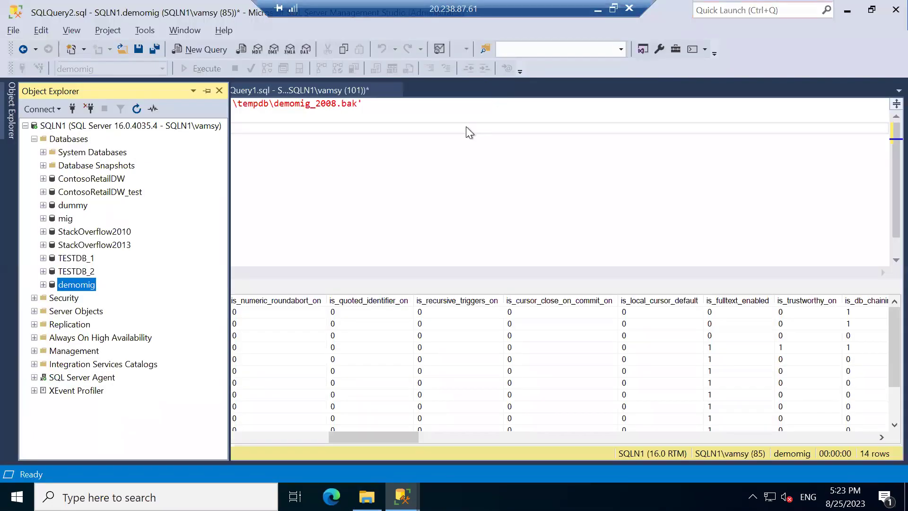
{"action": "left_click", "coordinate": [413, 184]}
{"action": "type", "text": "select "}
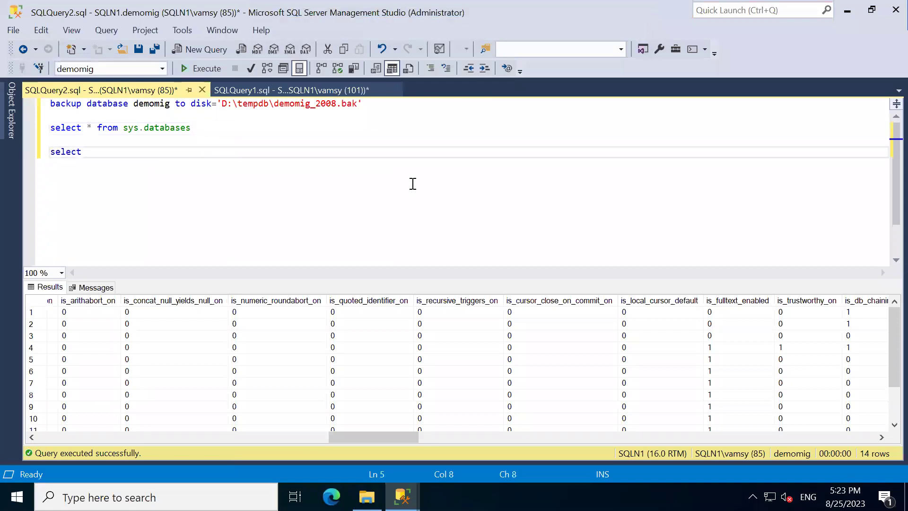
{"action": "type", "text": "* from sys"}
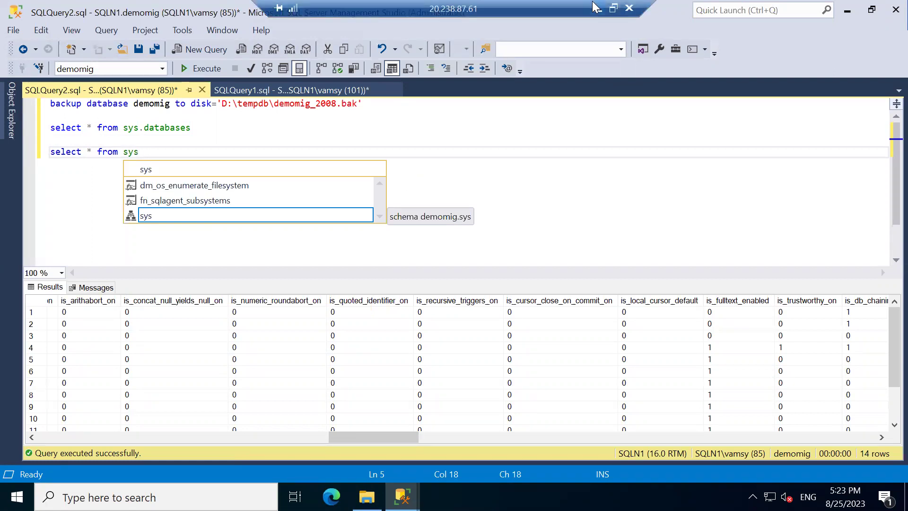
- Switch to Chrome on the local machine, look up dm_db_persisted_sku_features, and copy the full view name from the Microsoft Learn article
{"action": "left_click", "coordinate": [597, 8]}
{"action": "key", "text": "alt+Tab"}
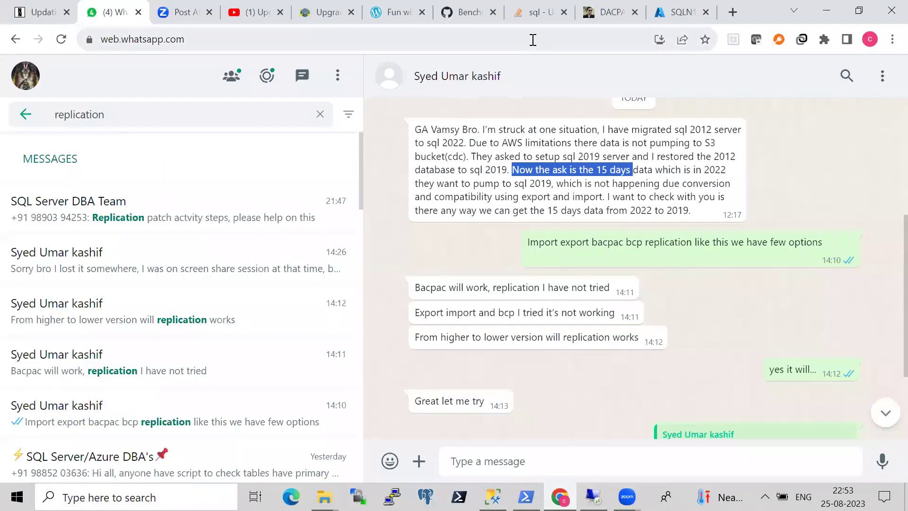
{"action": "left_click", "coordinate": [732, 12]}
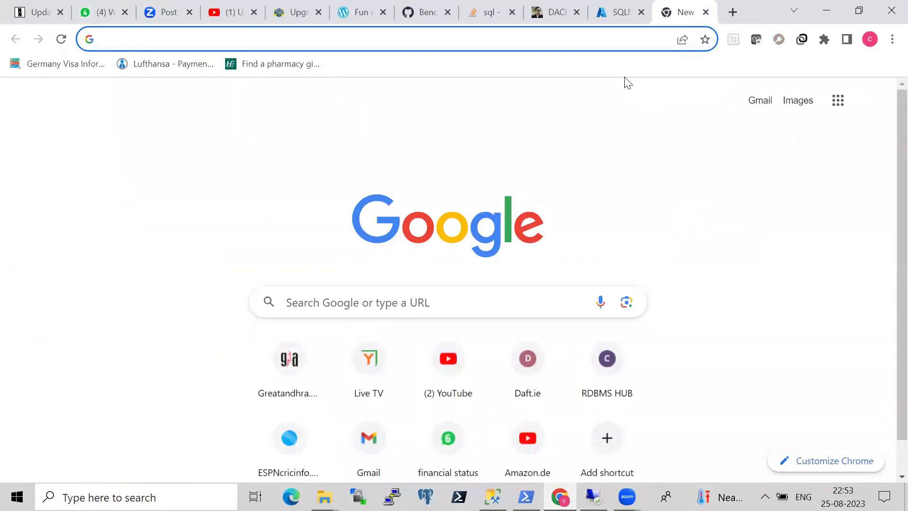
{"action": "type", "text": "dm_sku"}
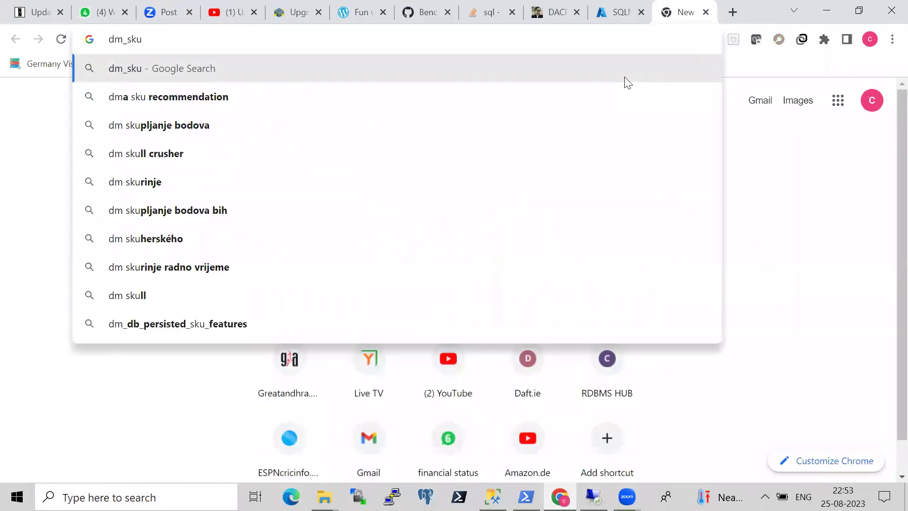
{"action": "type", "text": "_per"}
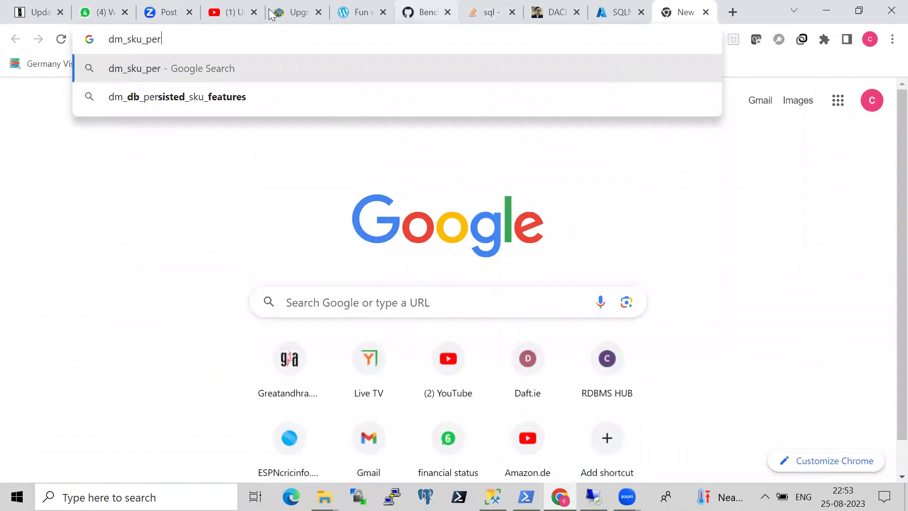
{"action": "left_click", "coordinate": [123, 98]}
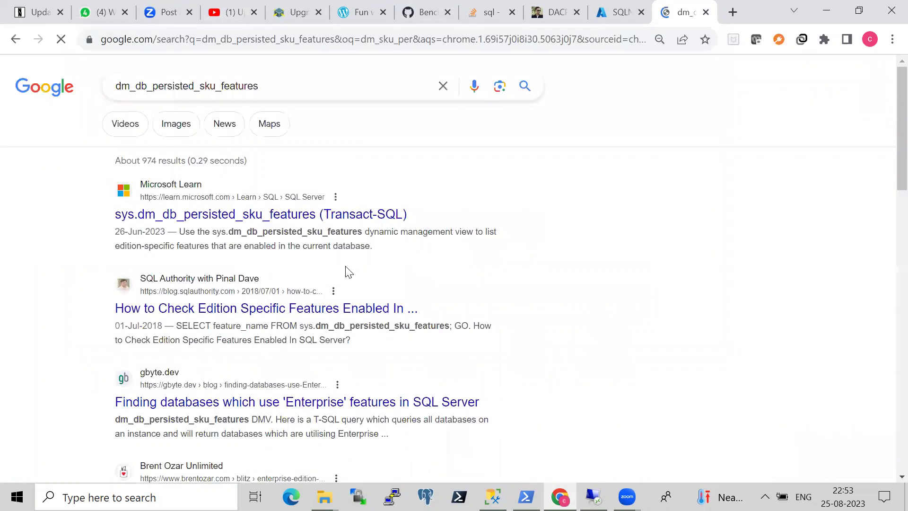
{"action": "left_click", "coordinate": [311, 219]}
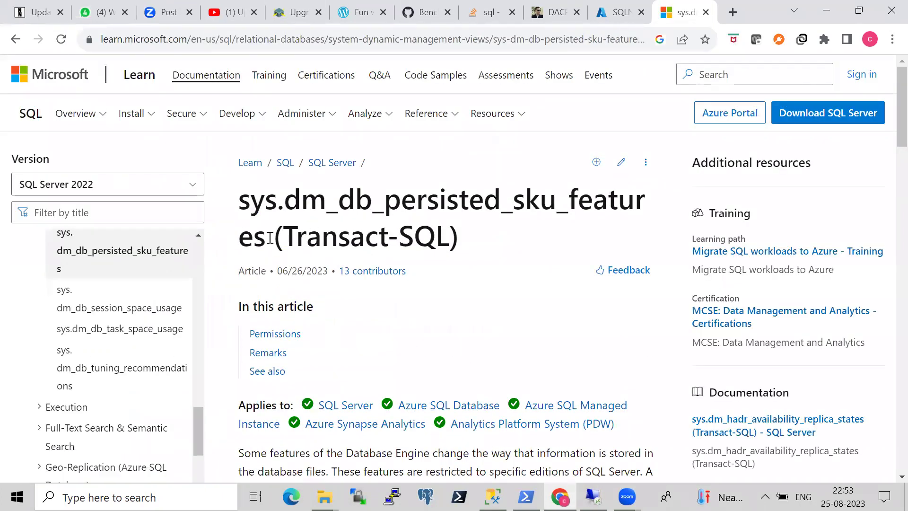
{"action": "left_click_drag", "start_coordinate": [269, 238], "coordinate": [238, 199]}
{"action": "key", "text": "ctrl+c"}
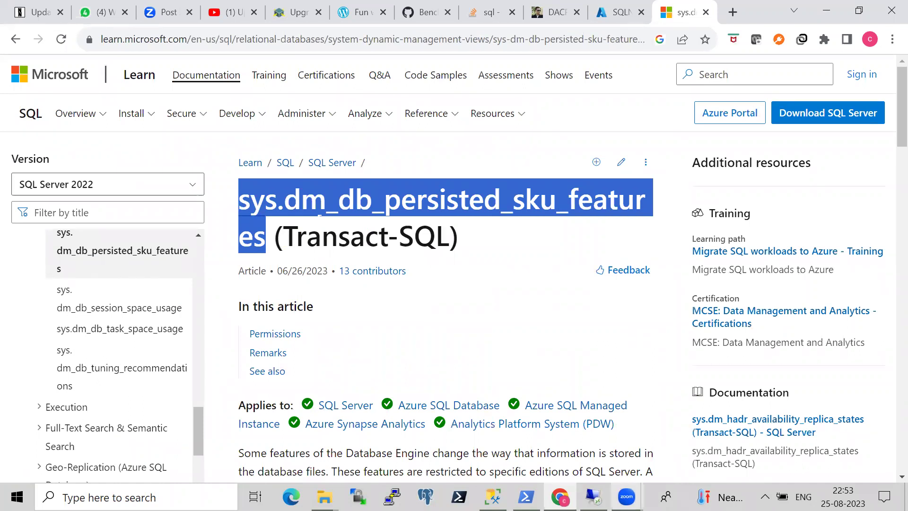
- Back in the Remote Desktop session, complete the query as select * from sys.dm_db_persisted_sku_features and run only that statement
{"action": "left_click", "coordinate": [594, 497]}
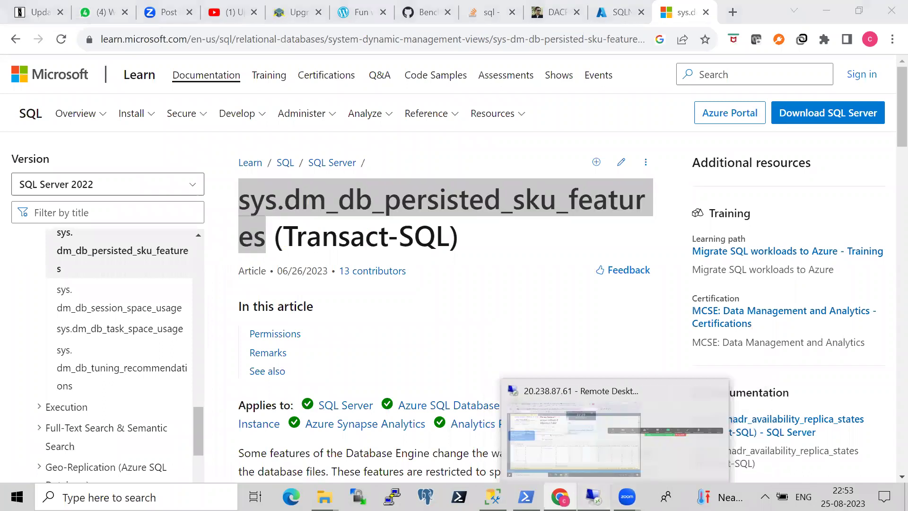
{"action": "left_click_drag", "start_coordinate": [138, 152], "coordinate": [123, 152]}
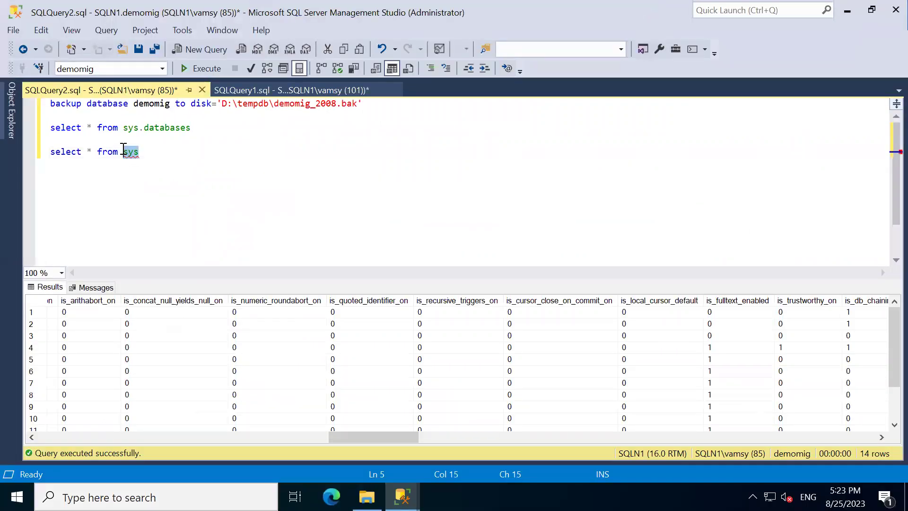
{"action": "key", "text": "ctrl+v"}
{"action": "key", "text": "shift+Home"}
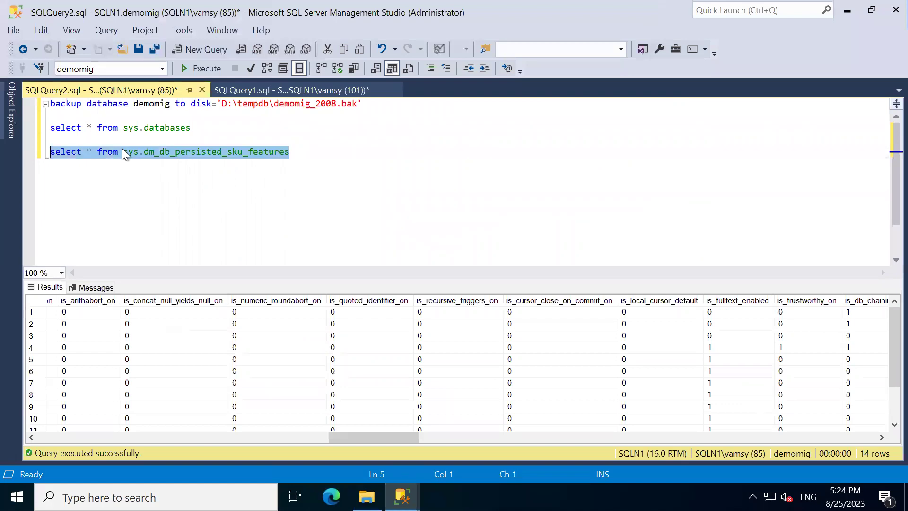
{"action": "key", "text": "F5"}
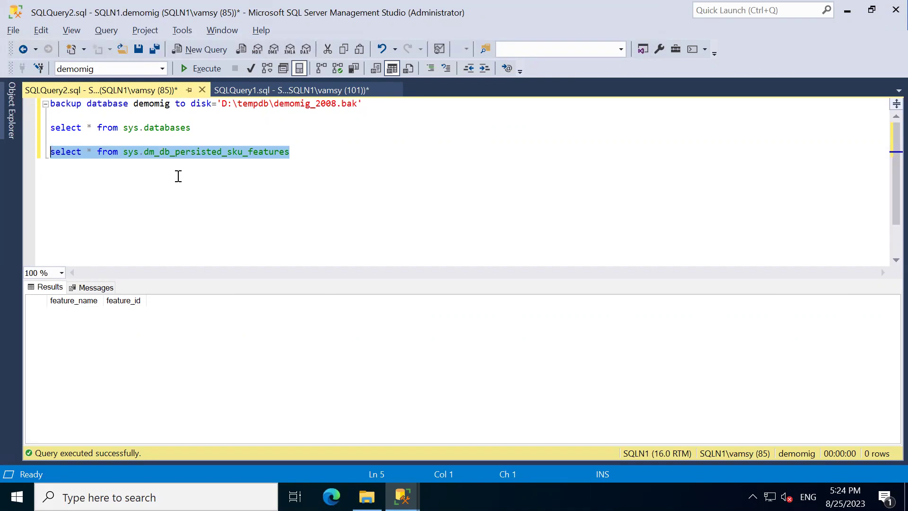
- Highlight the persisted SKU features query, and bring the demomig Export Data-tier Application wizard back to the front
{"action": "left_click", "coordinate": [303, 159]}
{"action": "left_click_drag", "start_coordinate": [307, 160], "coordinate": [37, 160]}
{"action": "mouse_move", "coordinate": [402, 496]}
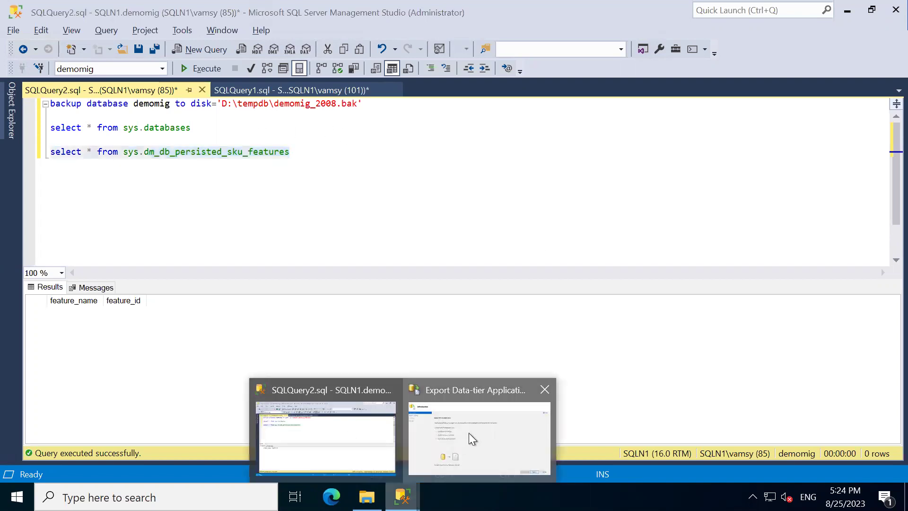
{"action": "left_click", "coordinate": [469, 433]}
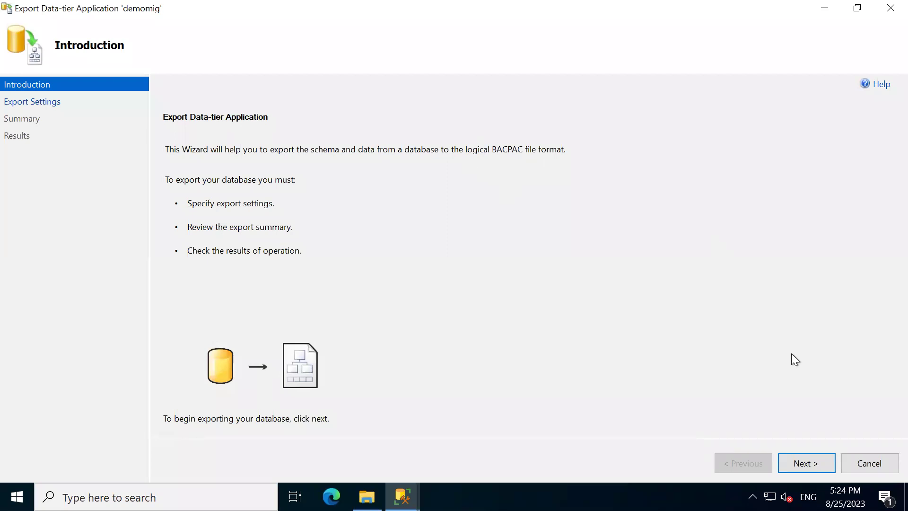
- Set the demomig export to save to local disk as demomig_test.bacpac in D:\tempDb, and proceed to the export summary
{"action": "left_click", "coordinate": [819, 463]}
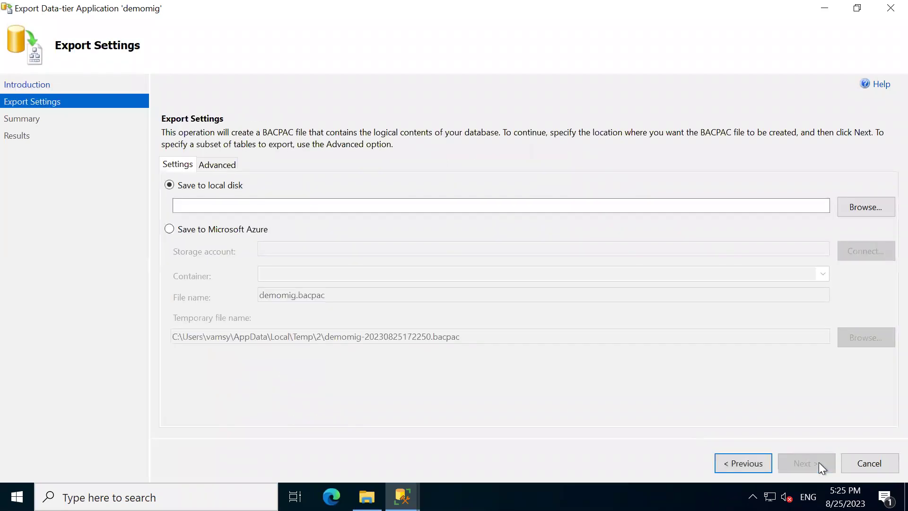
{"action": "left_click", "coordinate": [860, 213]}
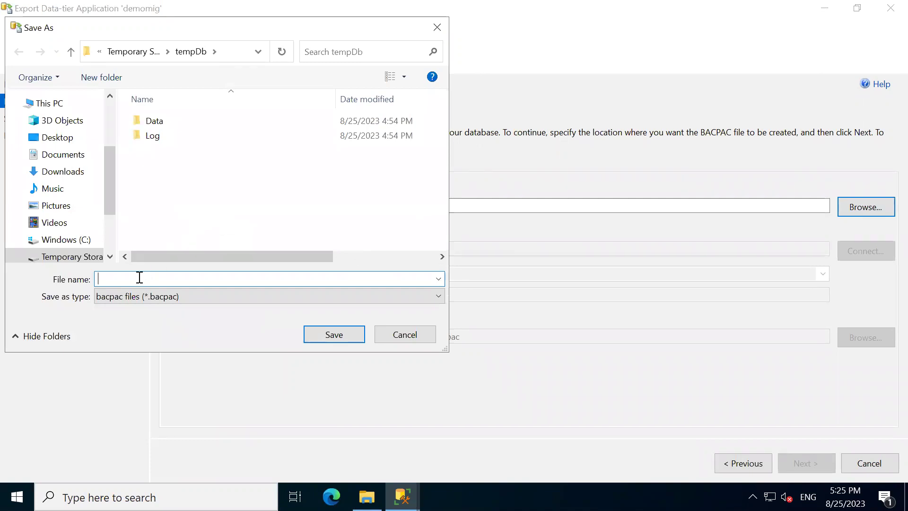
{"action": "type", "text": "demomi"}
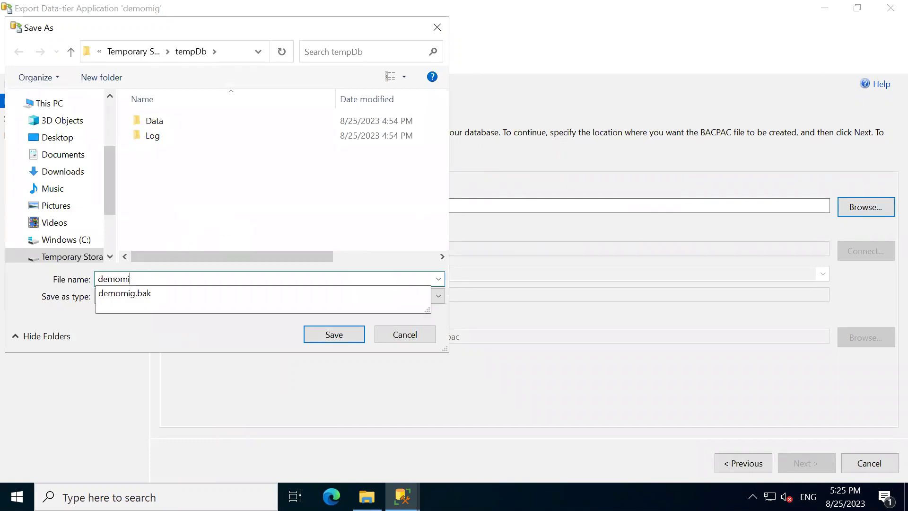
{"action": "type", "text": "g_test"}
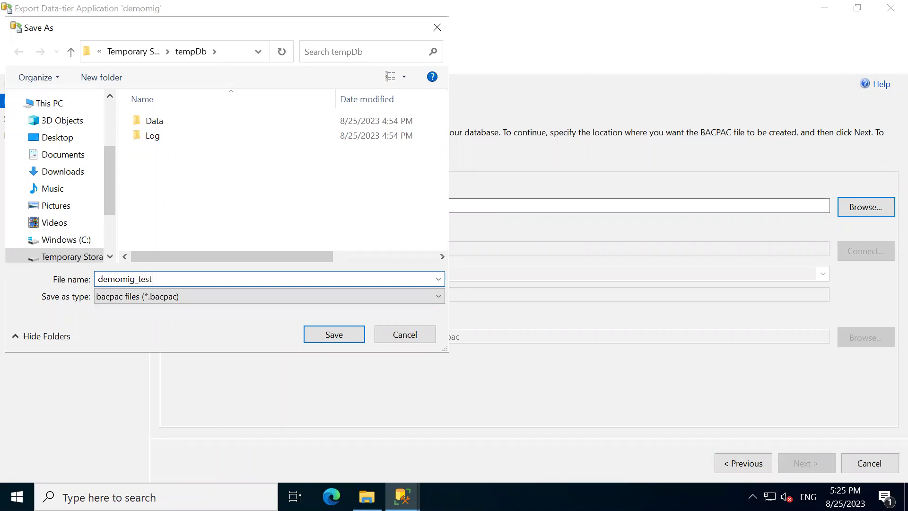
{"action": "key", "text": "Return"}
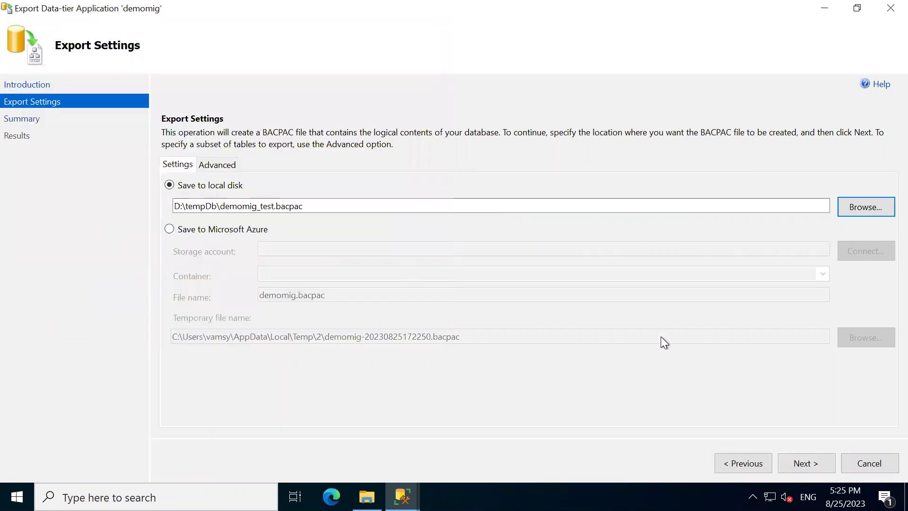
{"action": "left_click", "coordinate": [804, 461]}
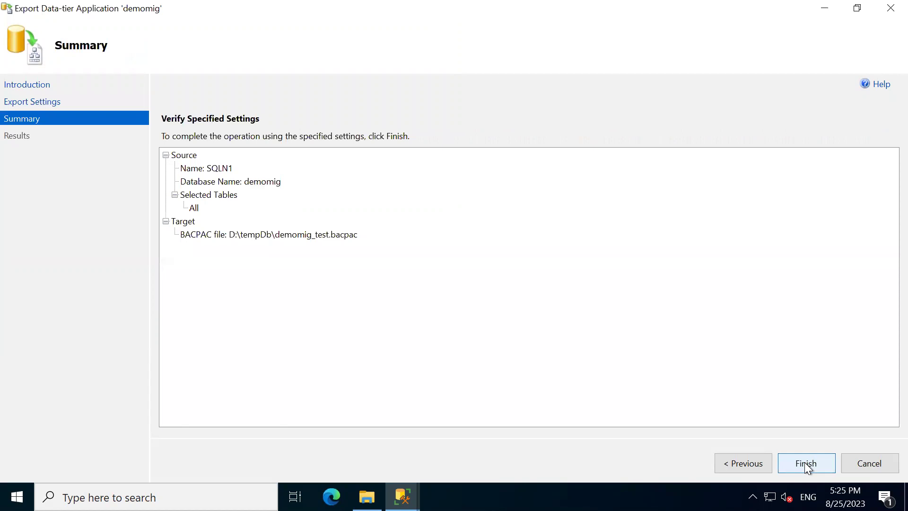
- Go back to the export settings and review which tables are selected for data export under the advanced options
{"action": "left_click", "coordinate": [747, 465]}
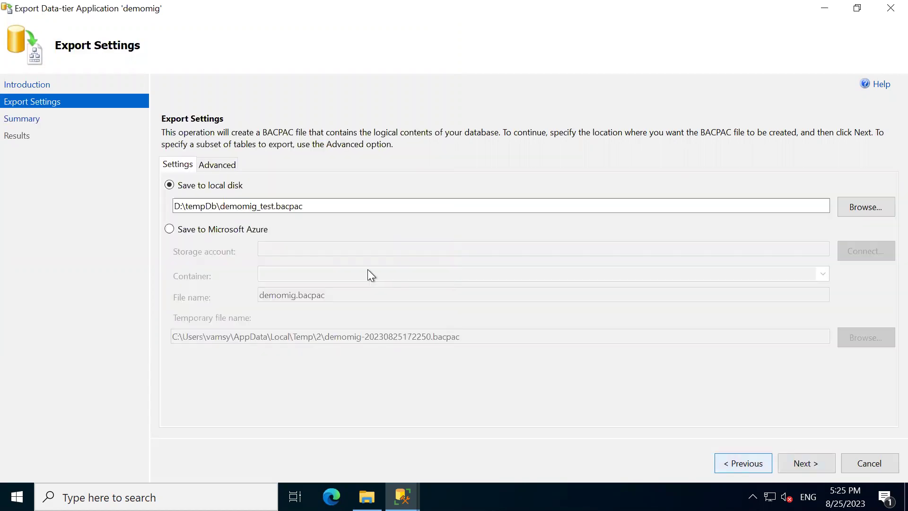
{"action": "left_click", "coordinate": [220, 165]}
{"action": "left_click", "coordinate": [170, 208]}
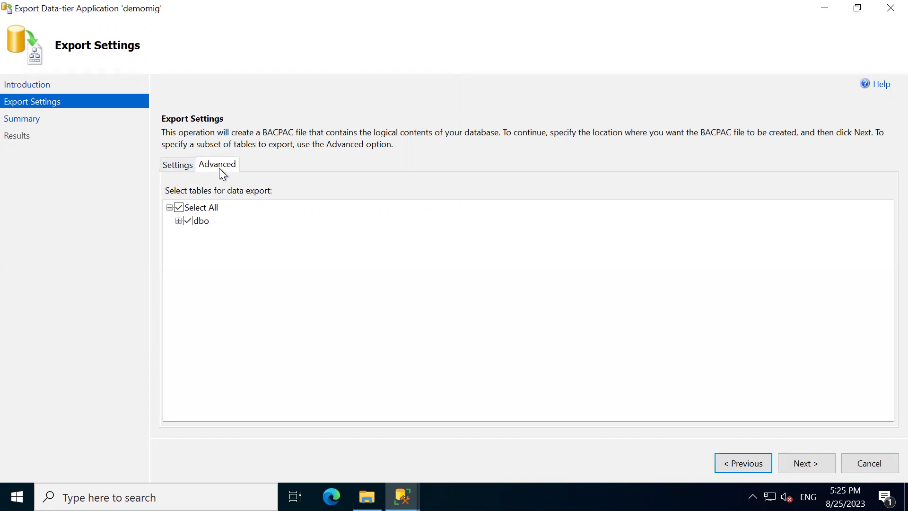
{"action": "left_click", "coordinate": [189, 170]}
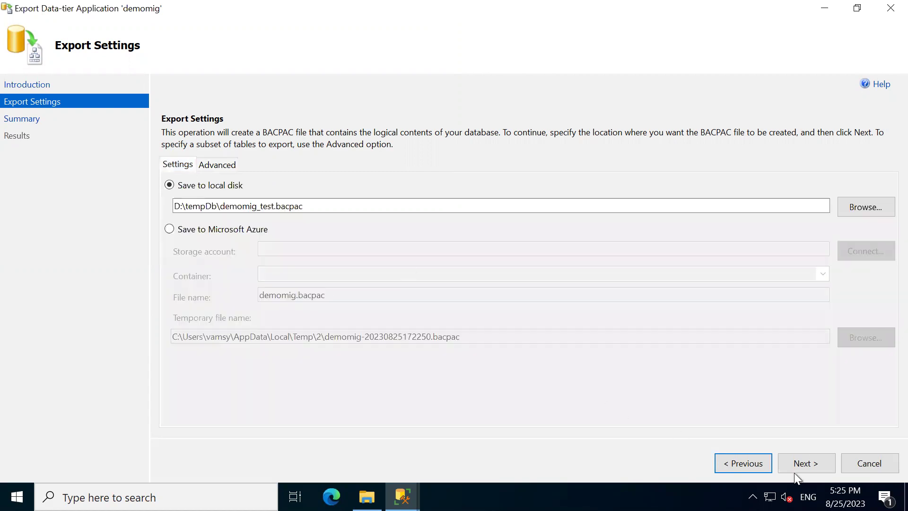
- Run the BACPAC export of all demomig tables from the summary page, and close the wizard once the operation completes
{"action": "left_click", "coordinate": [816, 464]}
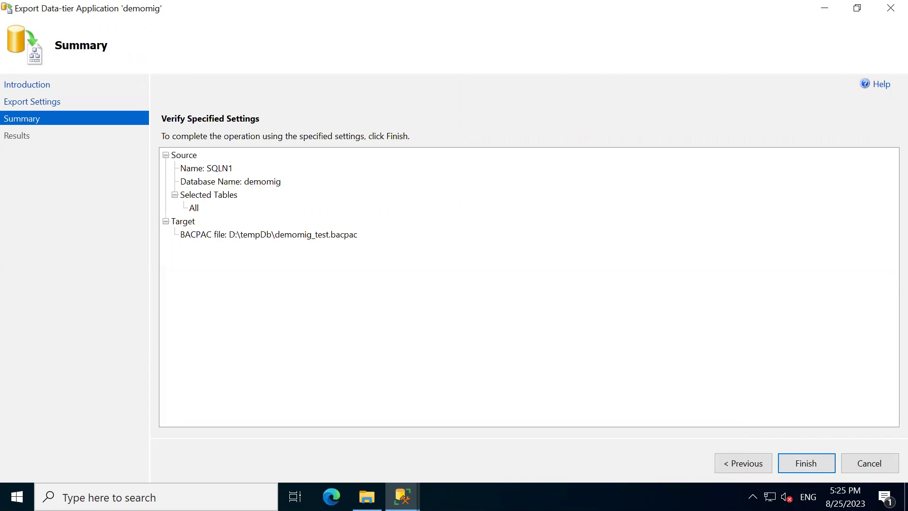
{"action": "left_click", "coordinate": [814, 466]}
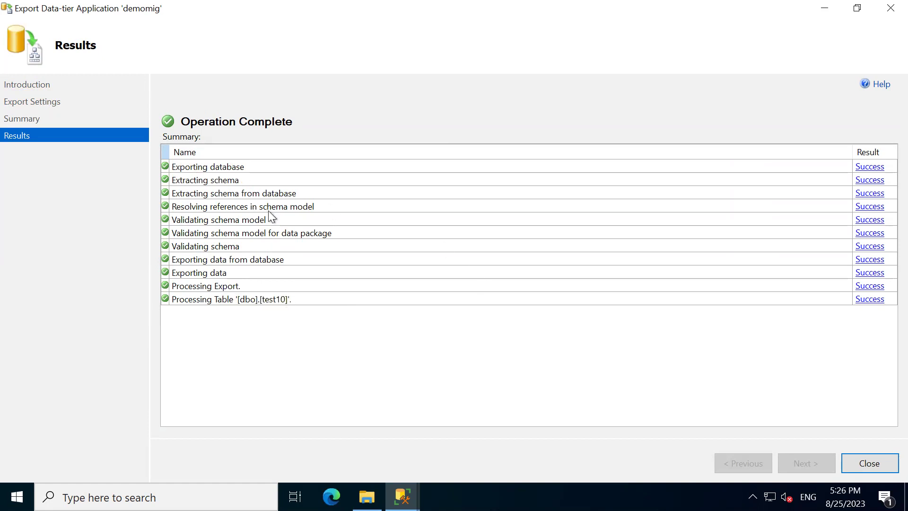
{"action": "left_click", "coordinate": [865, 466]}
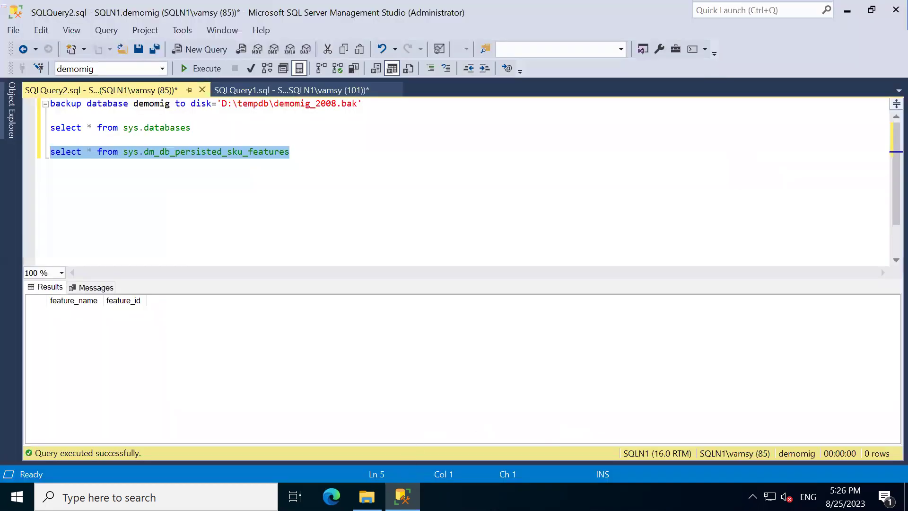
- Switch to File Explorer, select demomig_test.bacpac in the tempDb folder, and bring up the available actions for that file
{"action": "left_click", "coordinate": [366, 497]}
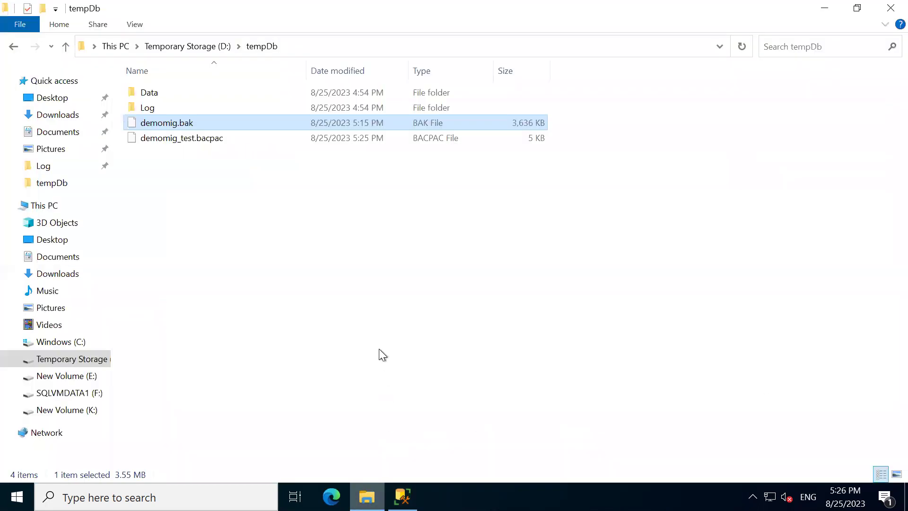
{"action": "left_click", "coordinate": [178, 137]}
{"action": "right_click", "coordinate": [178, 137]}
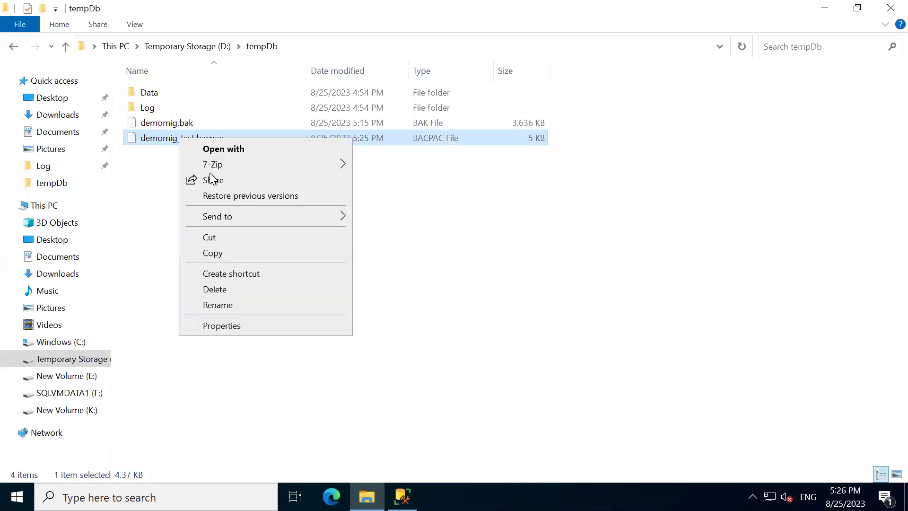
- Copy the demomig_test.bacpac file in the tempDb folder and minimize the remote desktop session
{"action": "left_click", "coordinate": [217, 253]}
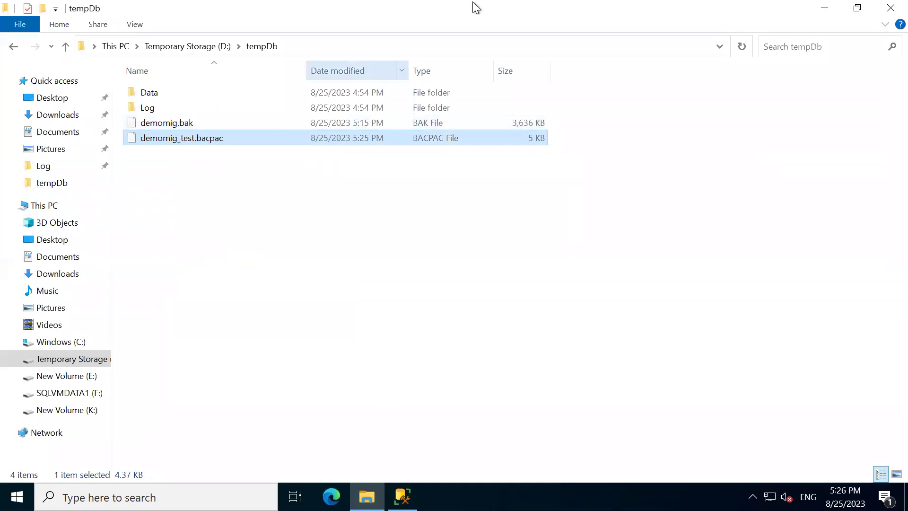
{"action": "mouse_move", "coordinate": [555, 1]}
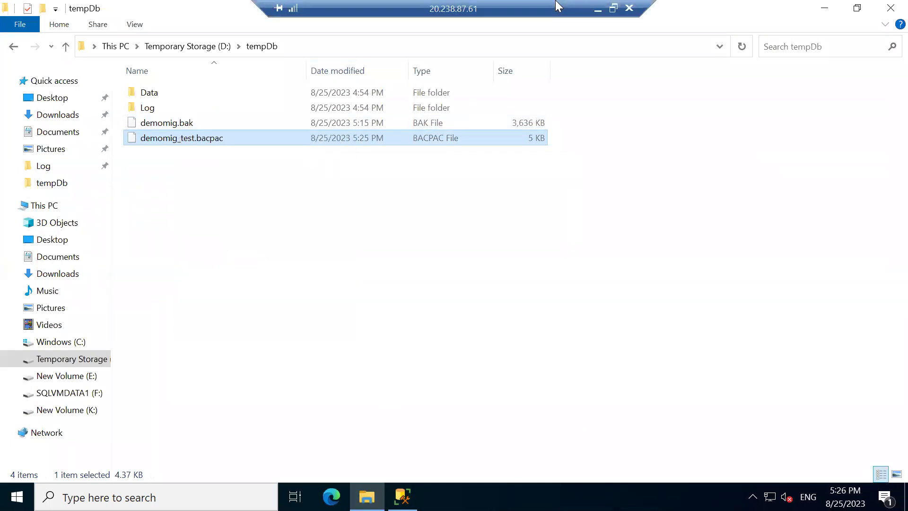
{"action": "left_click", "coordinate": [597, 8]}
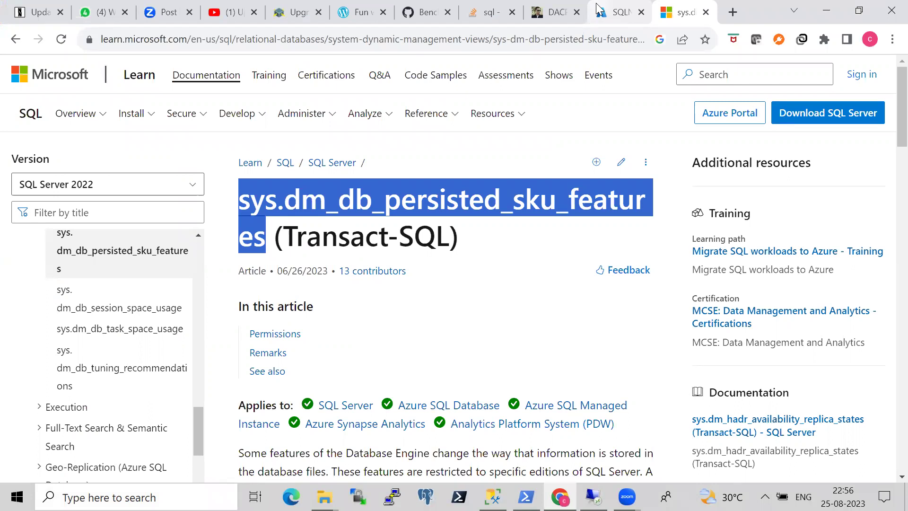
- Switch to the local SQL Server Management Studio, run select * from test10 in demomig and highlight the returned sname values
{"action": "left_click", "coordinate": [493, 496]}
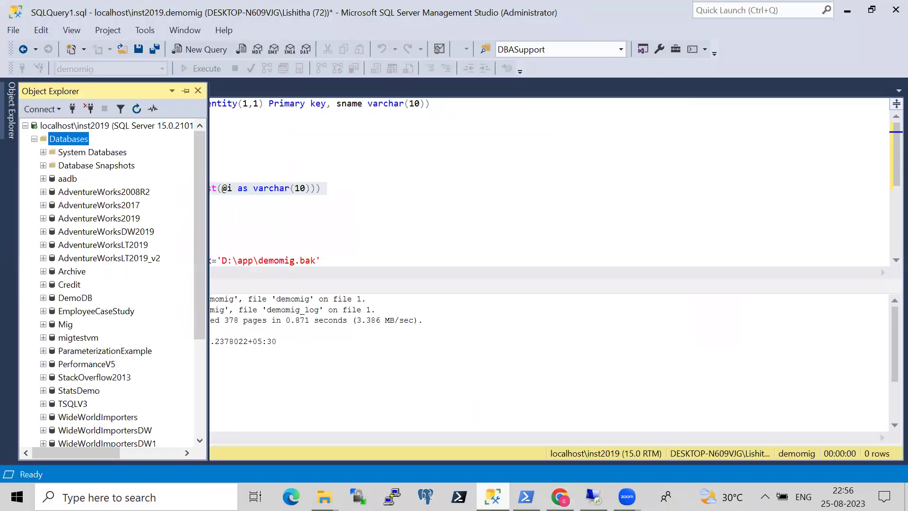
{"action": "left_click", "coordinate": [173, 236]}
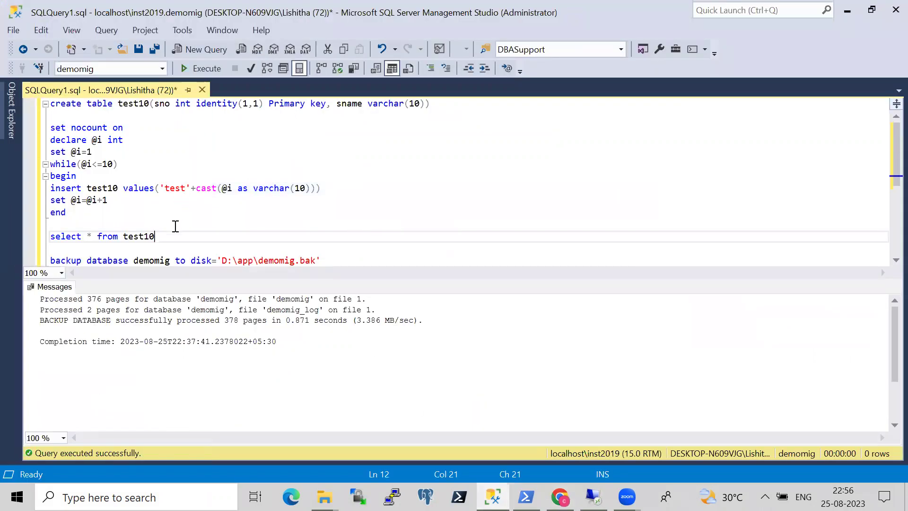
{"action": "left_click_drag", "start_coordinate": [174, 236], "coordinate": [33, 240]}
{"action": "key", "text": "F5"}
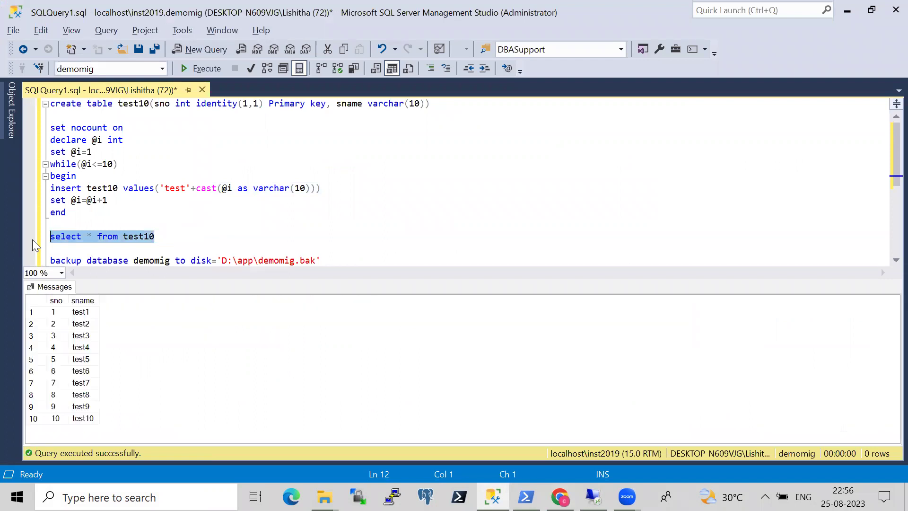
{"action": "left_click_drag", "start_coordinate": [91, 313], "coordinate": [90, 417]}
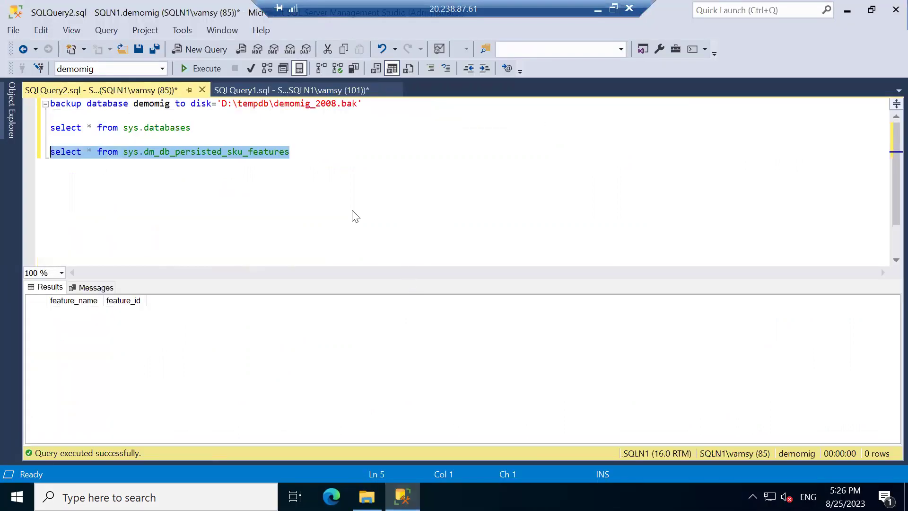
- In the remote server's Management Studio, run select * from test10 from the SQLQuery1 script
{"action": "left_click", "coordinate": [286, 87]}
{"action": "left_click_drag", "start_coordinate": [165, 104], "coordinate": [24, 100]}
{"action": "key", "text": "alt+x"}
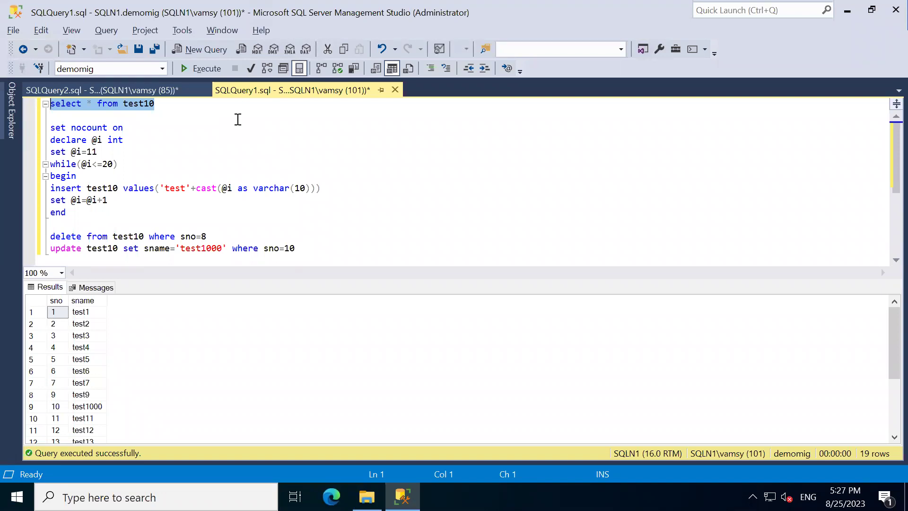
- Change the first statement to select count(*) from test10 and run only that statement
{"action": "left_click", "coordinate": [191, 106]}
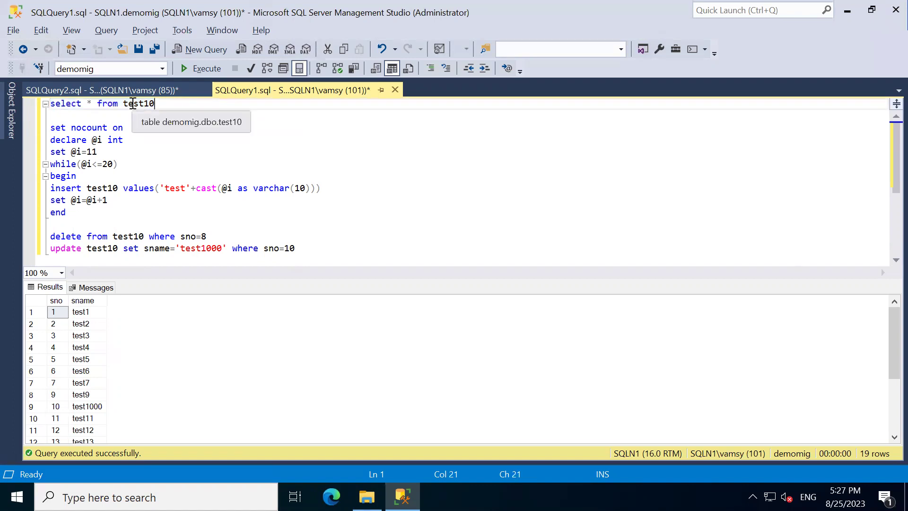
{"action": "left_click", "coordinate": [93, 104]}
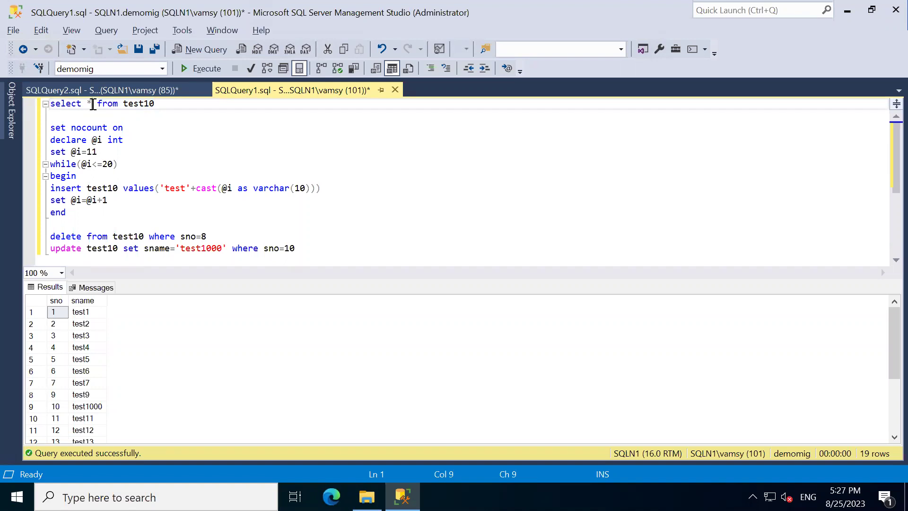
{"action": "key", "text": "BackSpace"}
{"action": "type", "text": "conut"}
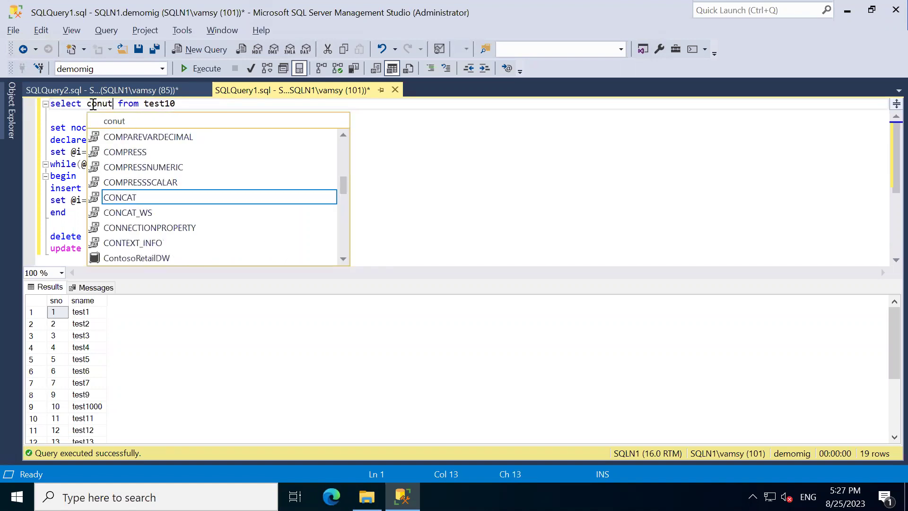
{"action": "key", "text": "BackSpace"}
{"action": "key", "text": "BackSpace"}
{"action": "key", "text": "BackSpace"}
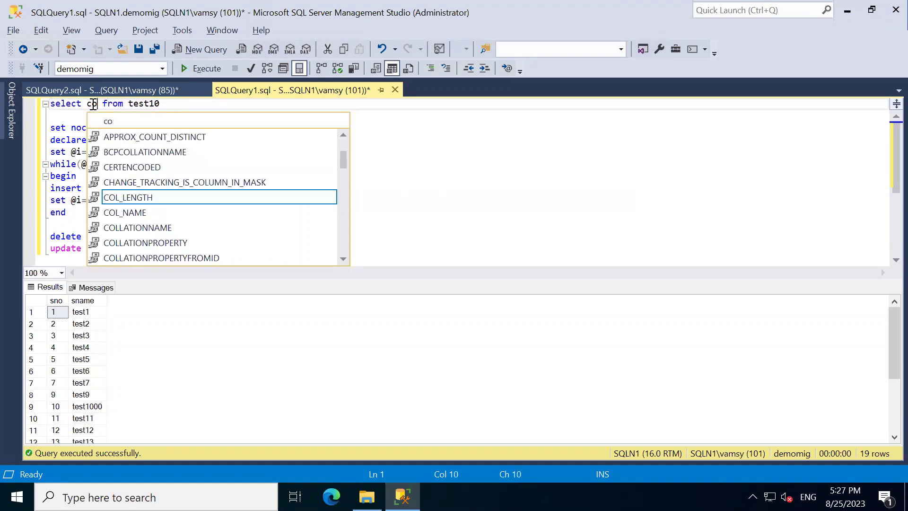
{"action": "type", "text": "unt(*)"}
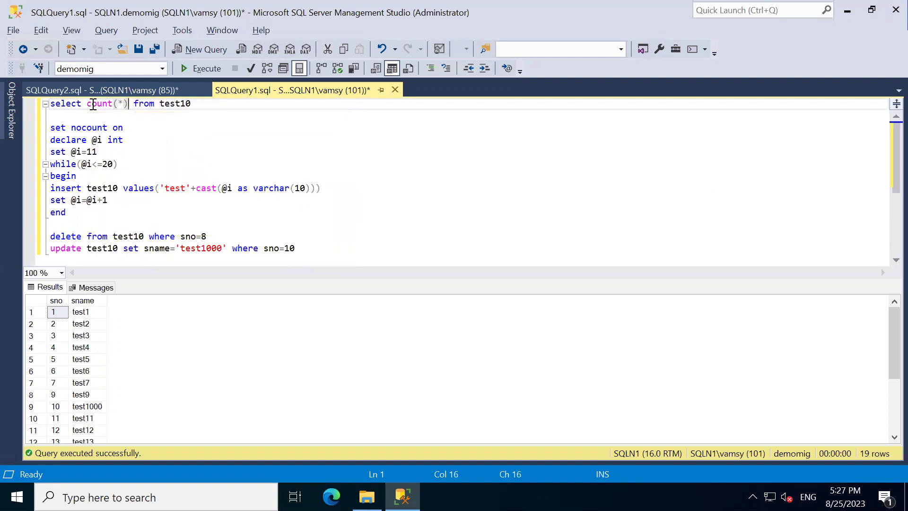
{"action": "left_click_drag", "start_coordinate": [202, 104], "coordinate": [29, 111]}
{"action": "key", "text": "F5"}
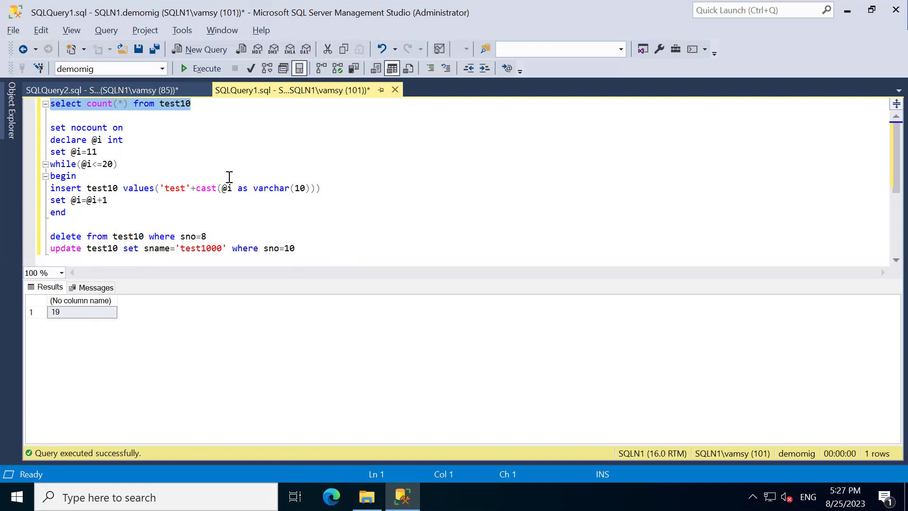
- Replace count(*) with * in the test10 query and run that statement again
{"action": "left_click", "coordinate": [221, 137]}
{"action": "left_click_drag", "start_coordinate": [128, 103], "coordinate": [88, 104]}
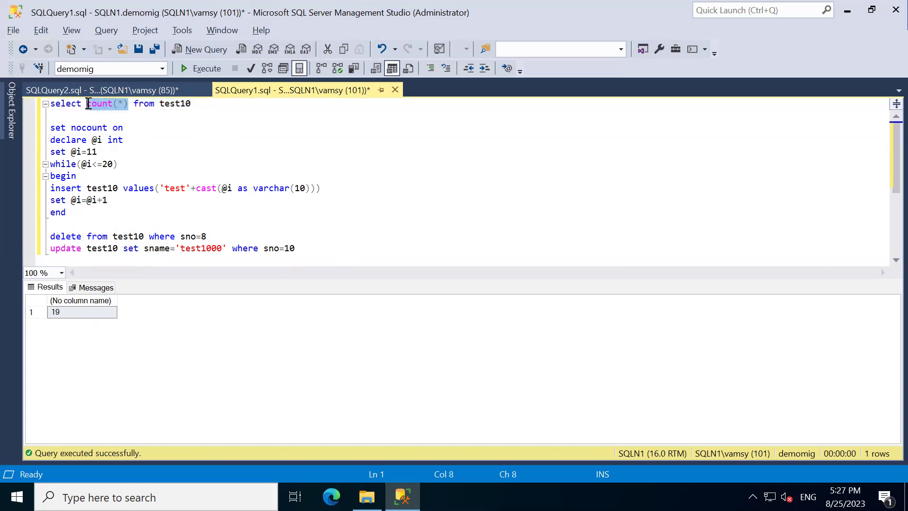
{"action": "type", "text": "*"}
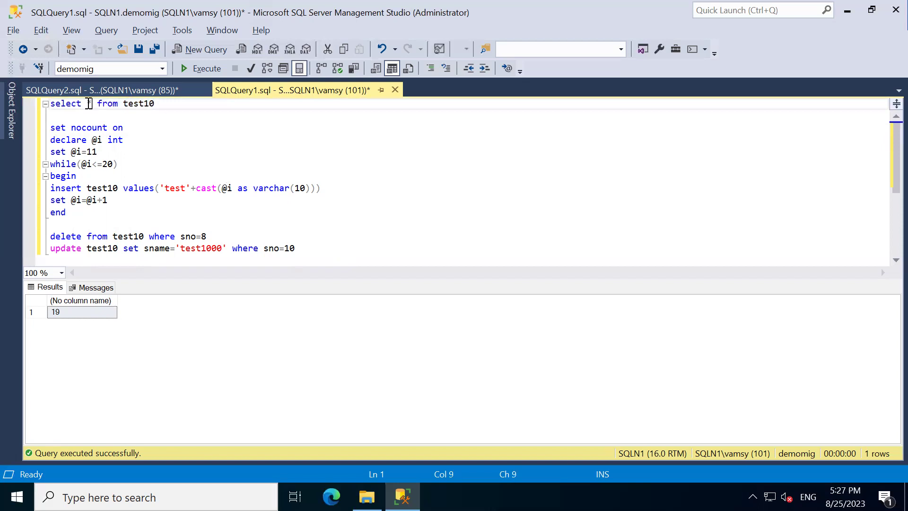
{"action": "key", "text": "End"}
{"action": "key", "text": "shift+Home"}
{"action": "key", "text": "F5"}
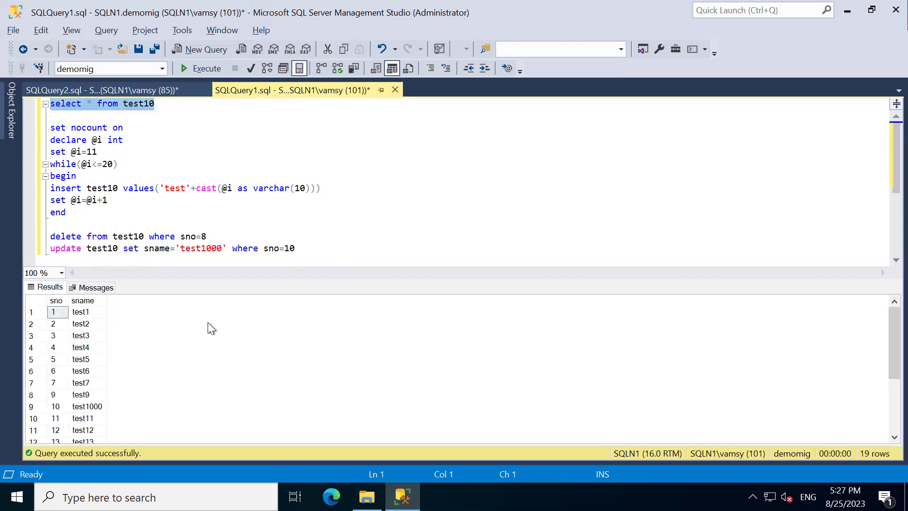
- Inspect the sno 10 row in the remote results and compare it with the local instance's test10 rows
{"action": "left_click", "coordinate": [58, 407]}
{"action": "left_click", "coordinate": [100, 408]}
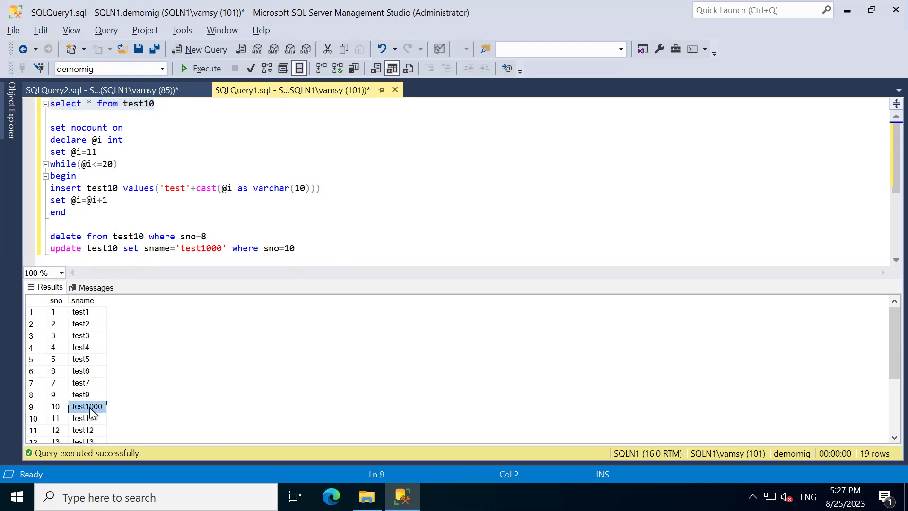
{"action": "left_click", "coordinate": [597, 8]}
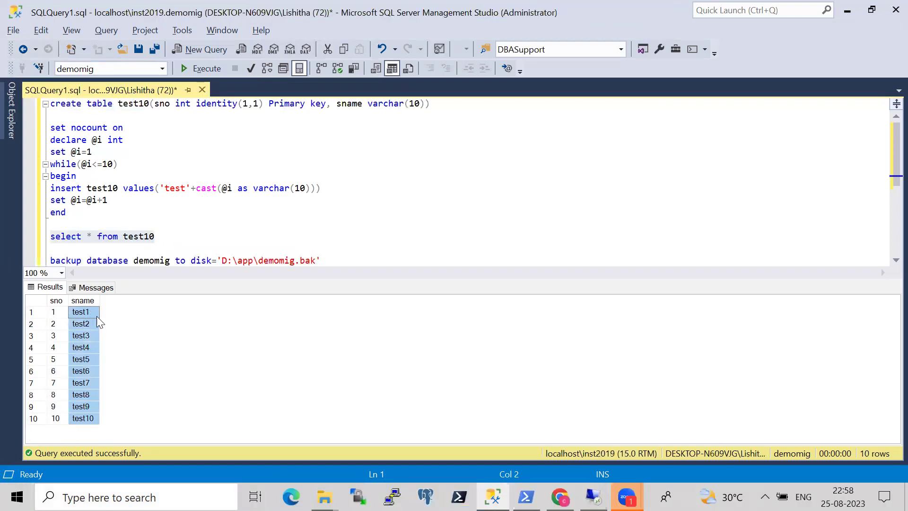
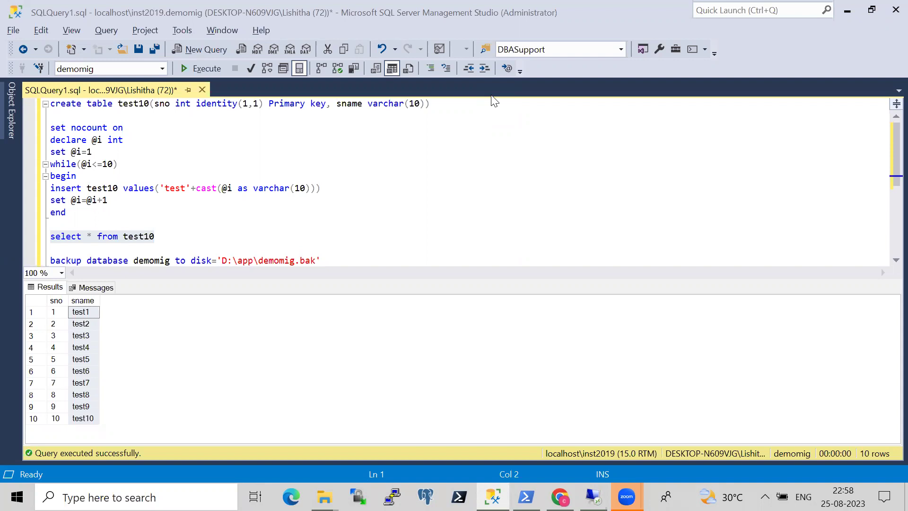
{"action": "left_click", "coordinate": [81, 315]}
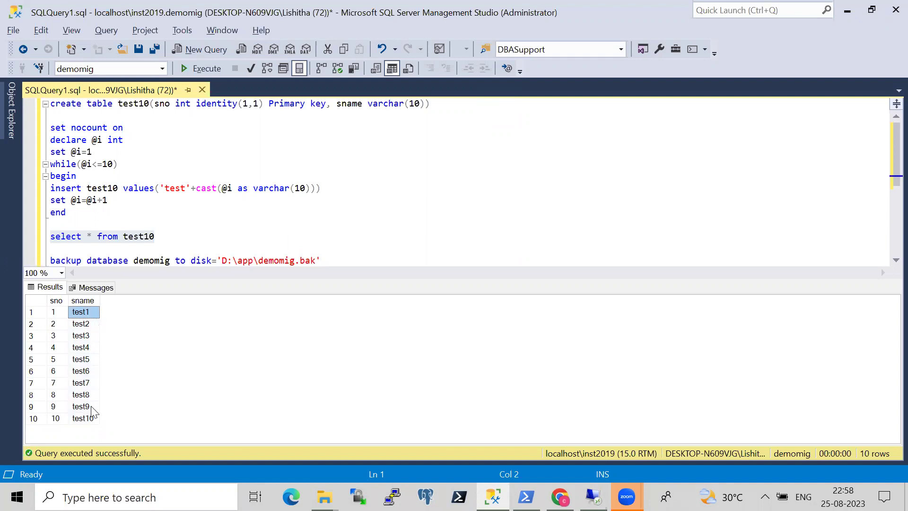
- Return to the remote session and examine the first ten test10 rows for differences from the local table
{"action": "left_click", "coordinate": [593, 497]}
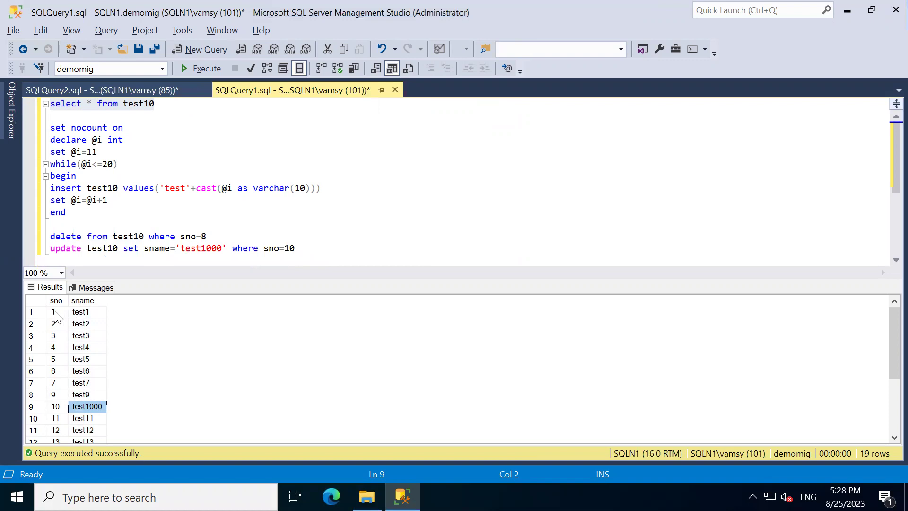
{"action": "left_click_drag", "start_coordinate": [54, 313], "coordinate": [70, 416]}
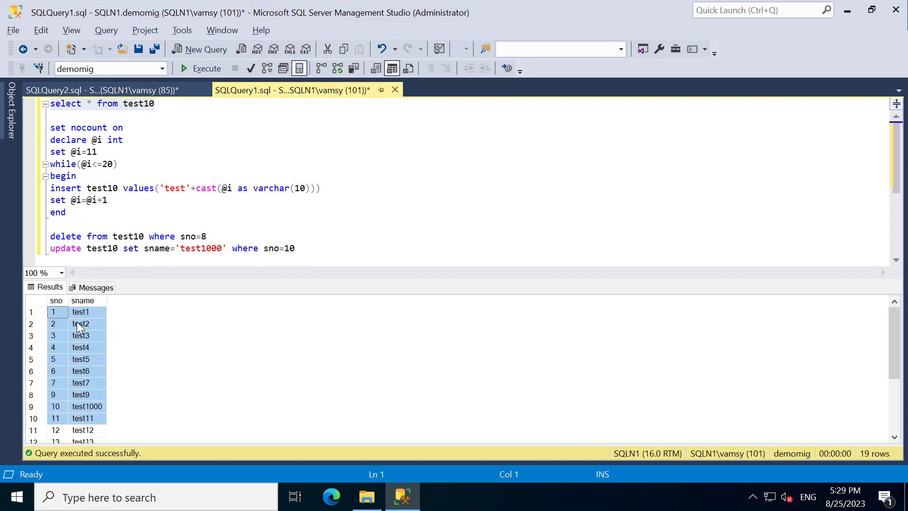
{"action": "left_click", "coordinate": [65, 330]}
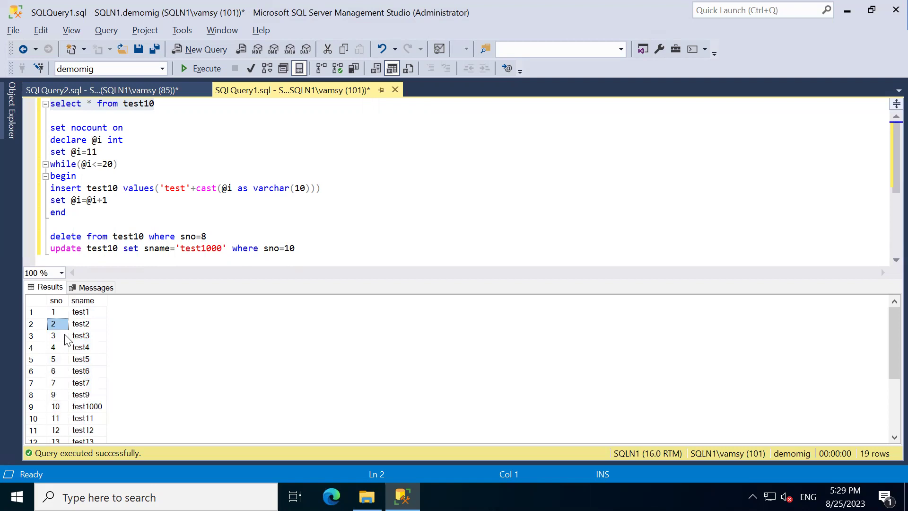
{"action": "mouse_move", "coordinate": [577, 2]}
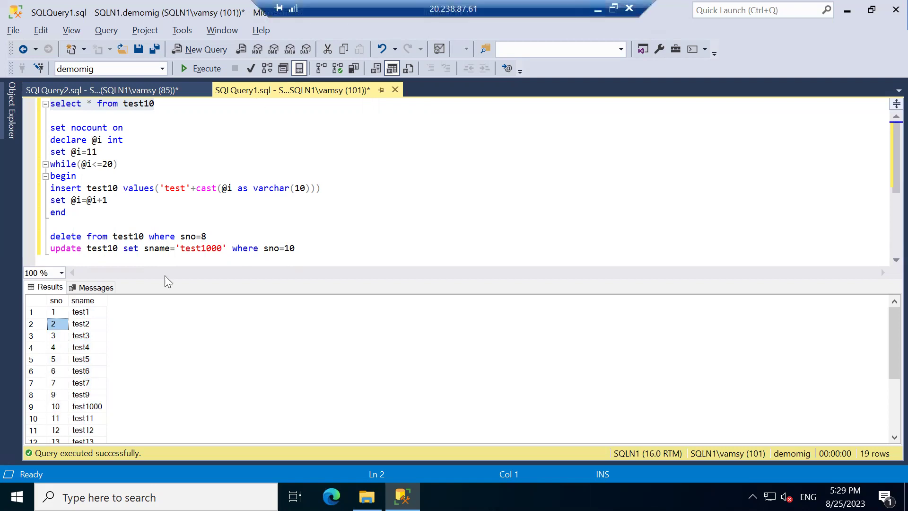
{"action": "left_click", "coordinate": [598, 8]}
{"action": "left_click", "coordinate": [593, 497]}
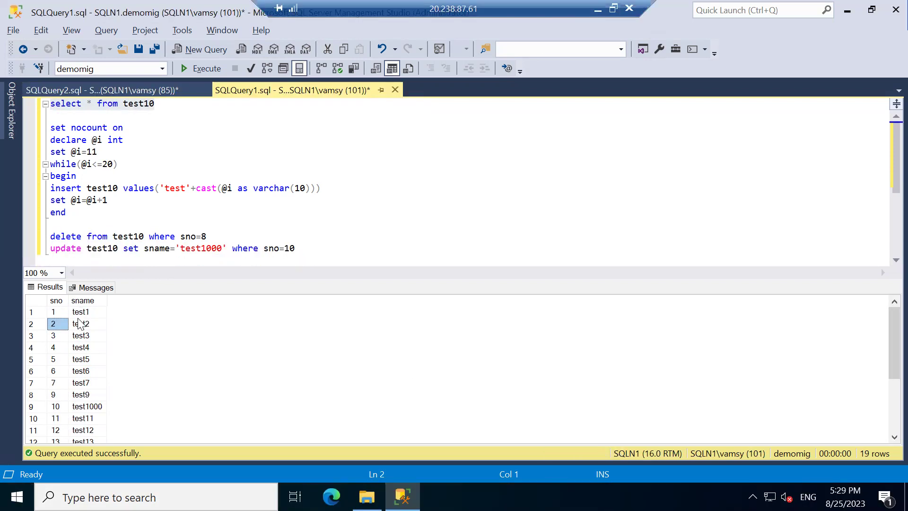
- Highlight the first eleven remote rows and the complete sno 10 row, and minimize the remote session
{"action": "left_click", "coordinate": [55, 314]}
{"action": "left_click_drag", "start_coordinate": [56, 329], "coordinate": [101, 432]}
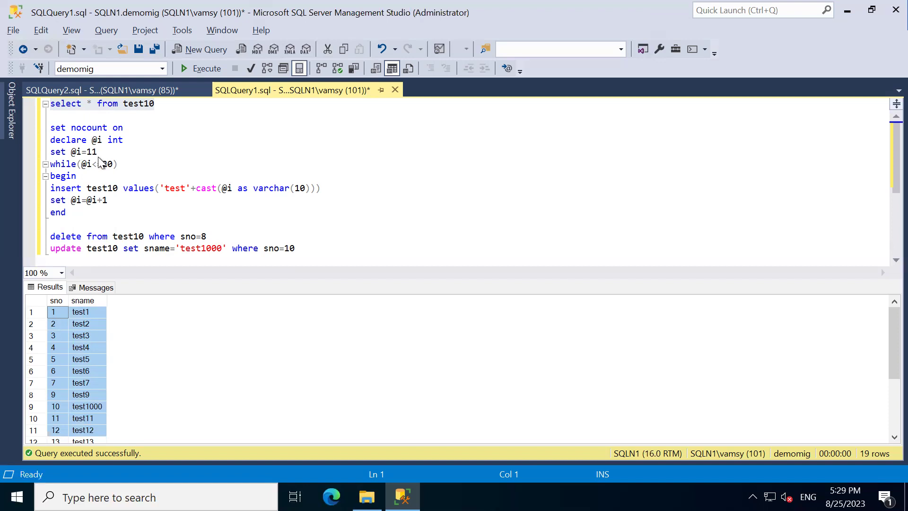
{"action": "left_click", "coordinate": [89, 408]}
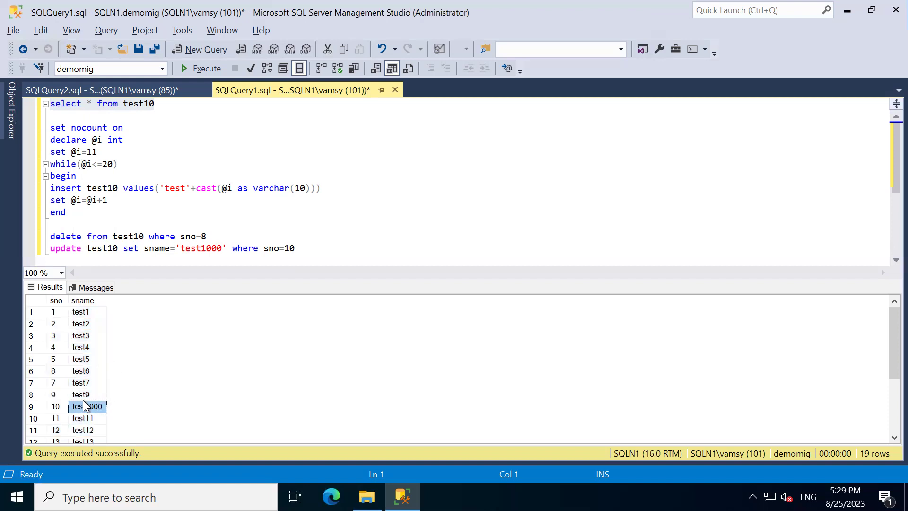
{"action": "left_click", "coordinate": [40, 410]}
{"action": "mouse_move", "coordinate": [544, 6]}
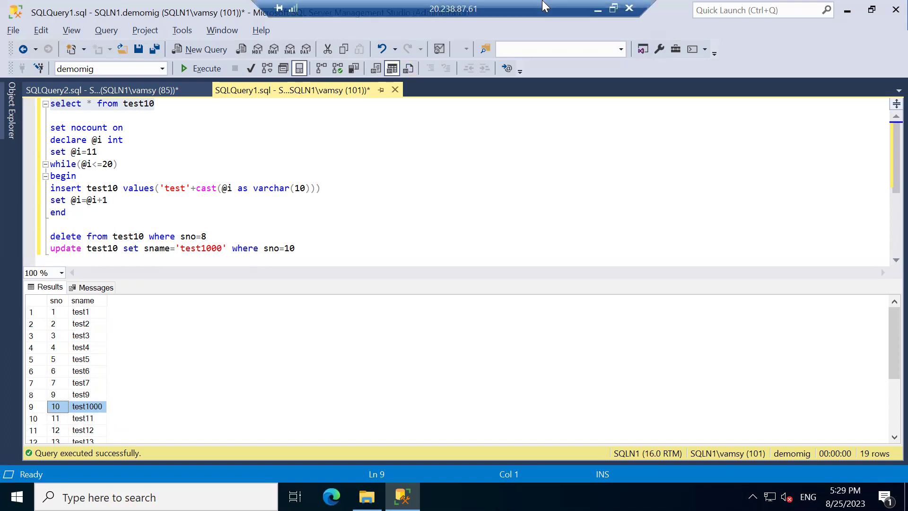
{"action": "left_click", "coordinate": [598, 7]}
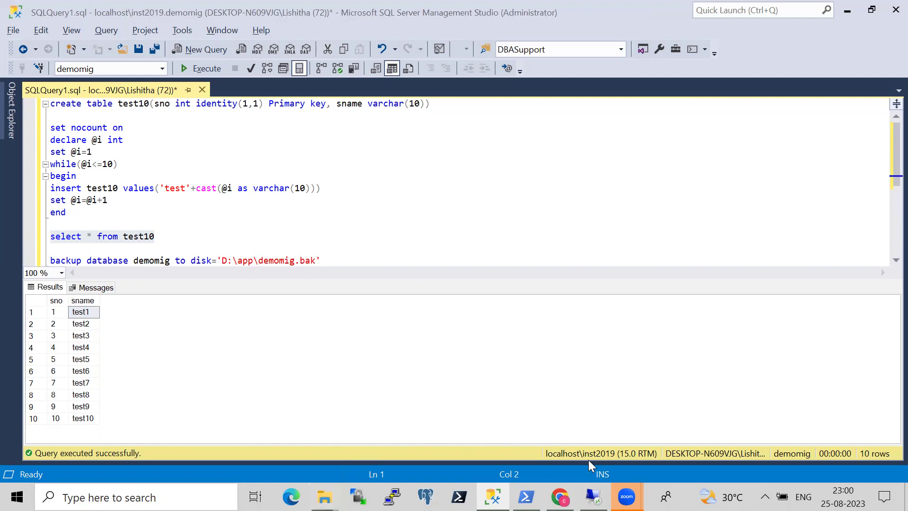
- Switch to Chrome and review the script in the Stack Overflow answer about using tablediff to compare all tables
{"action": "left_click", "coordinate": [560, 497]}
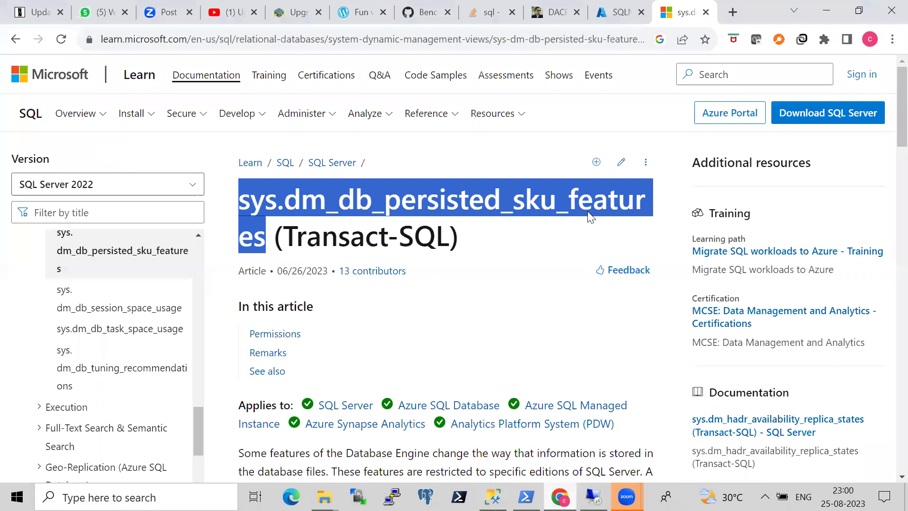
{"action": "left_click", "coordinate": [491, 14]}
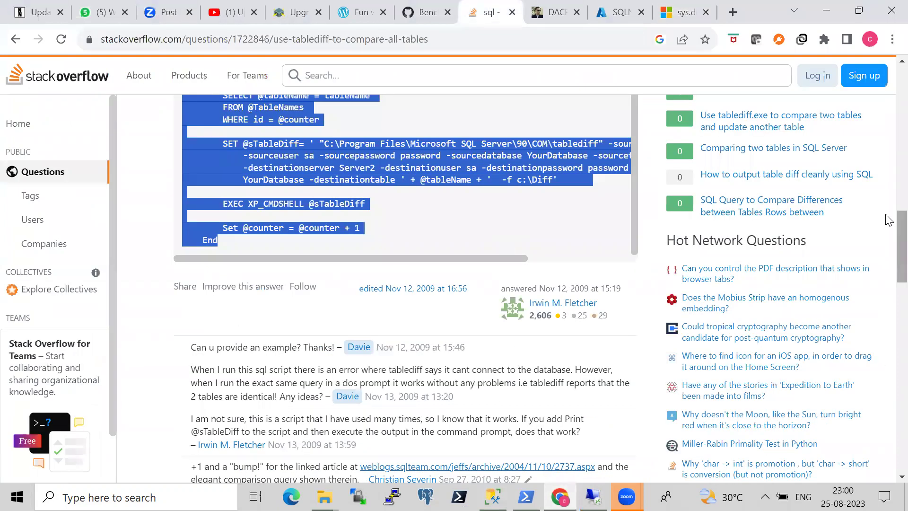
{"action": "scroll", "coordinate": [888, 237], "scroll_direction": "up", "scroll_amount": 6}
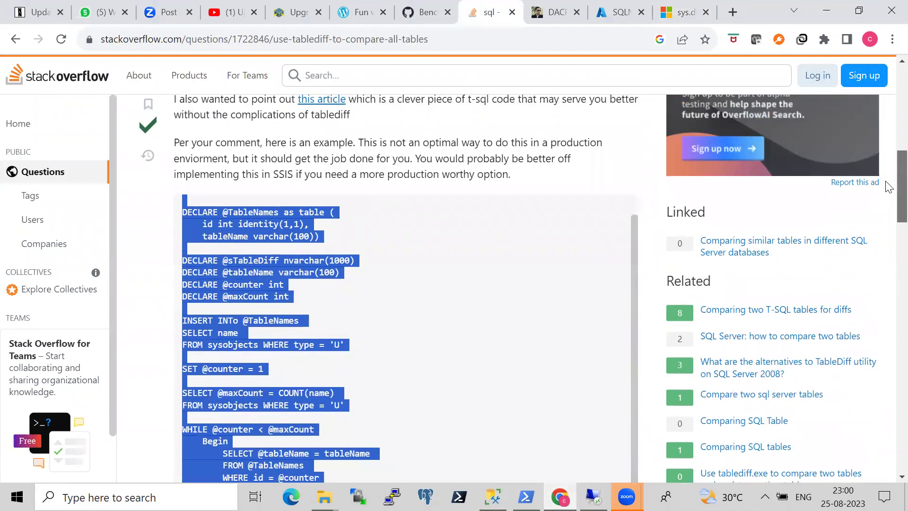
{"action": "left_click_drag", "start_coordinate": [886, 186], "coordinate": [886, 212]}
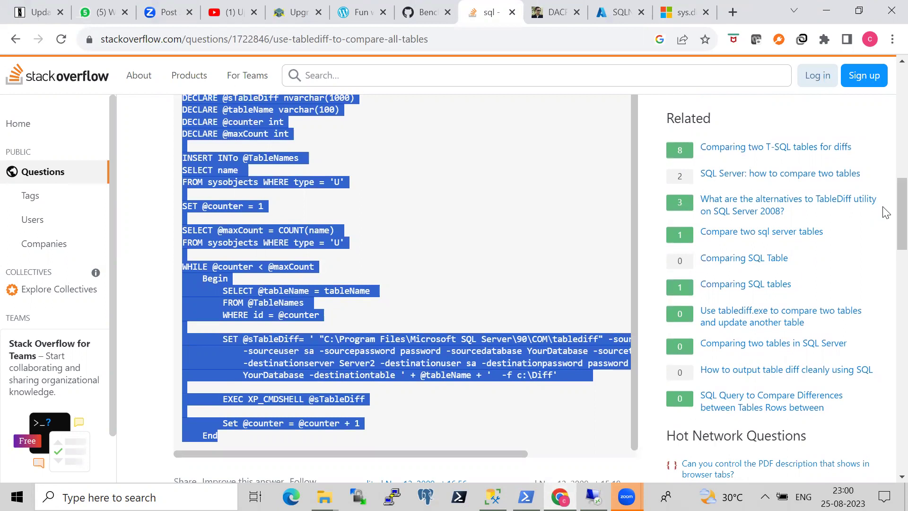
- Open the recent document BACPAC_SQLPACKAGE from File Explorer, dismiss the dialog warning, and review the sample tablediff.exe command
{"action": "left_click", "coordinate": [325, 497]}
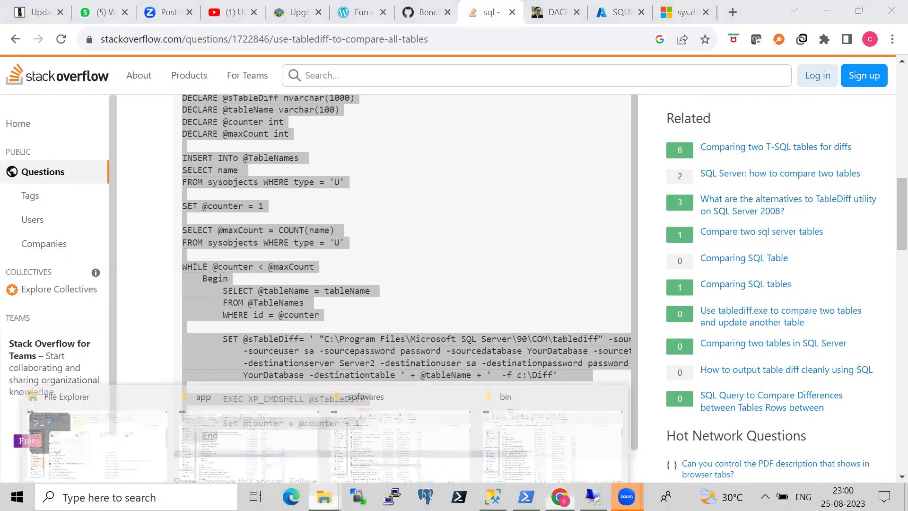
{"action": "left_click", "coordinate": [118, 440]}
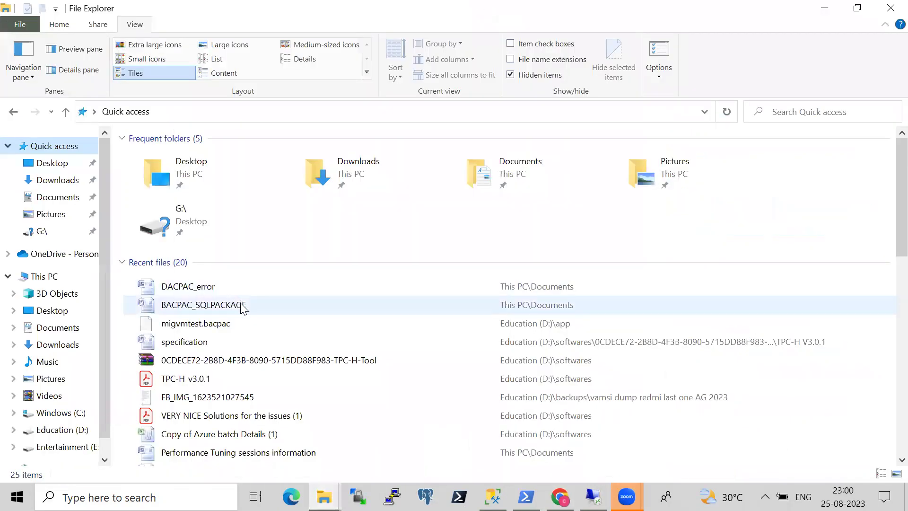
{"action": "double_click", "coordinate": [205, 306]}
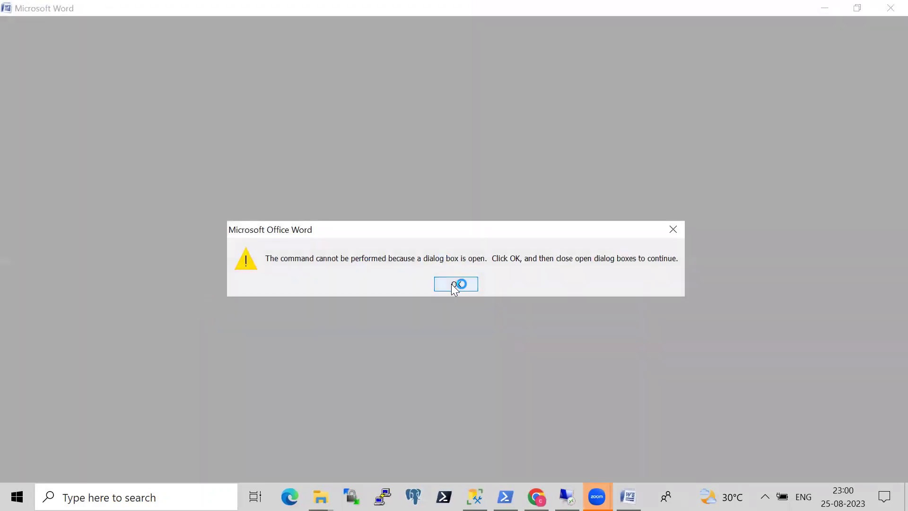
{"action": "left_click", "coordinate": [456, 284]}
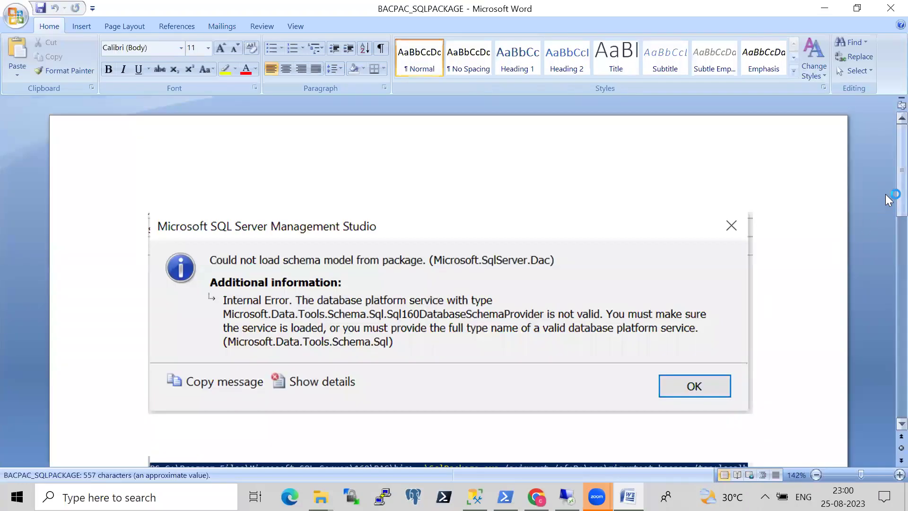
{"action": "scroll", "coordinate": [886, 199], "scroll_direction": "down", "scroll_amount": 5}
{"action": "scroll", "coordinate": [885, 237], "scroll_direction": "down", "scroll_amount": 8}
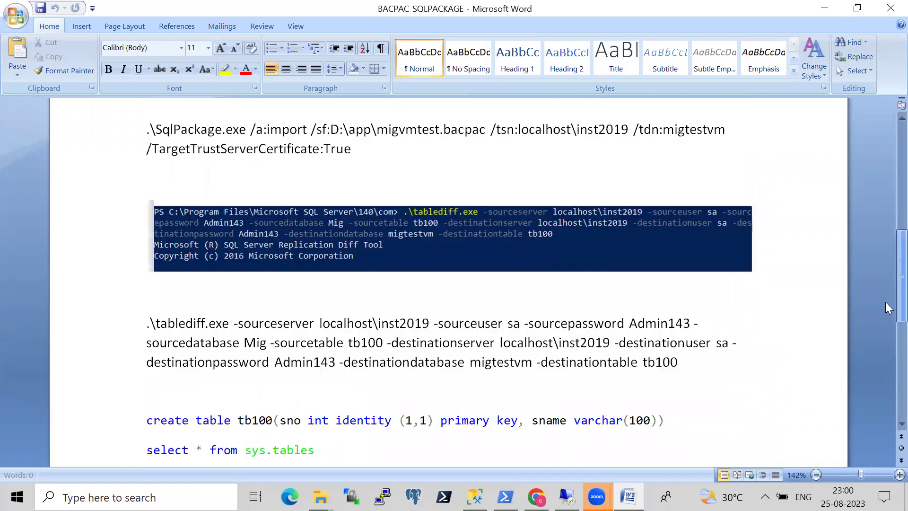
{"action": "scroll", "coordinate": [887, 308], "scroll_direction": "down", "scroll_amount": 1}
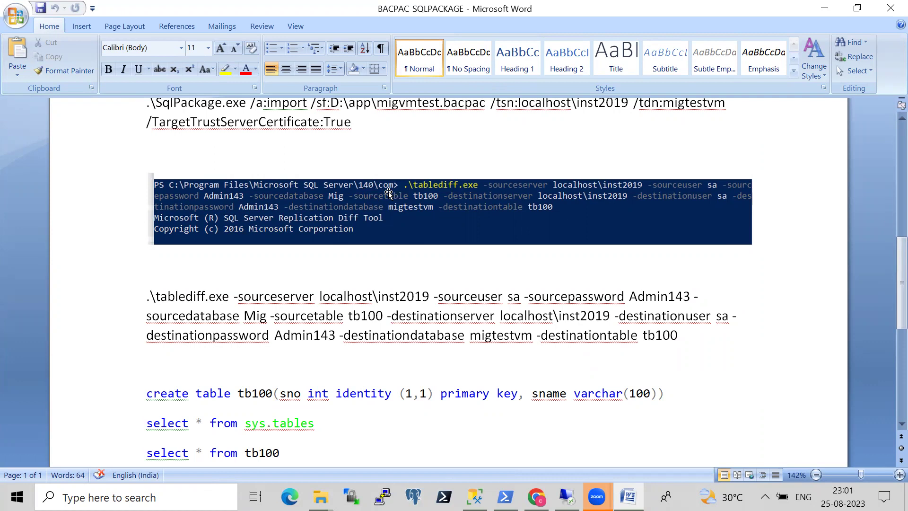
- In File Explorer, browse to the 150 folder under C:\Program Files\Microsoft SQL Server
{"action": "left_click", "coordinate": [320, 497]}
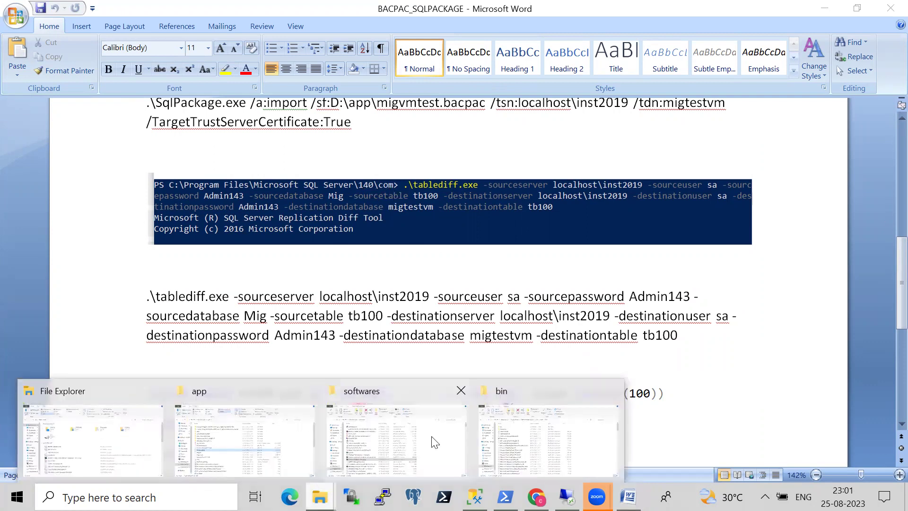
{"action": "left_click", "coordinate": [535, 436]}
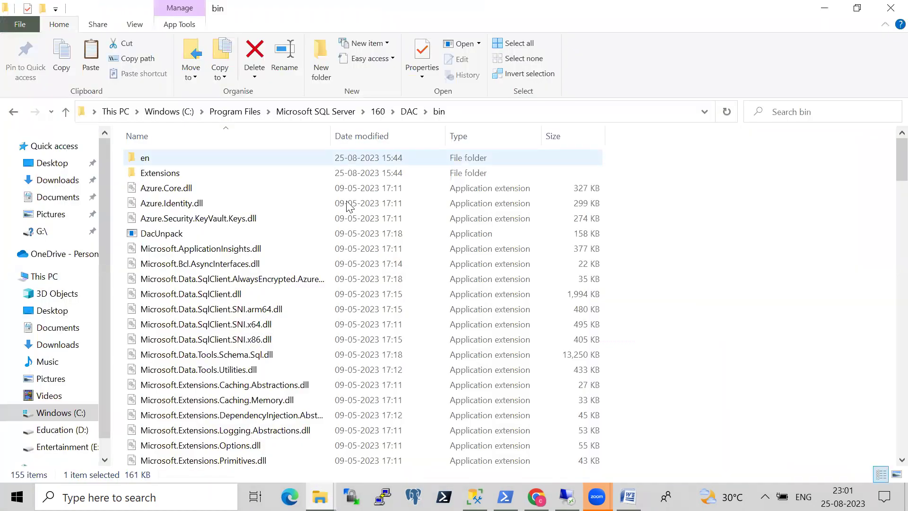
{"action": "left_click", "coordinate": [256, 112]}
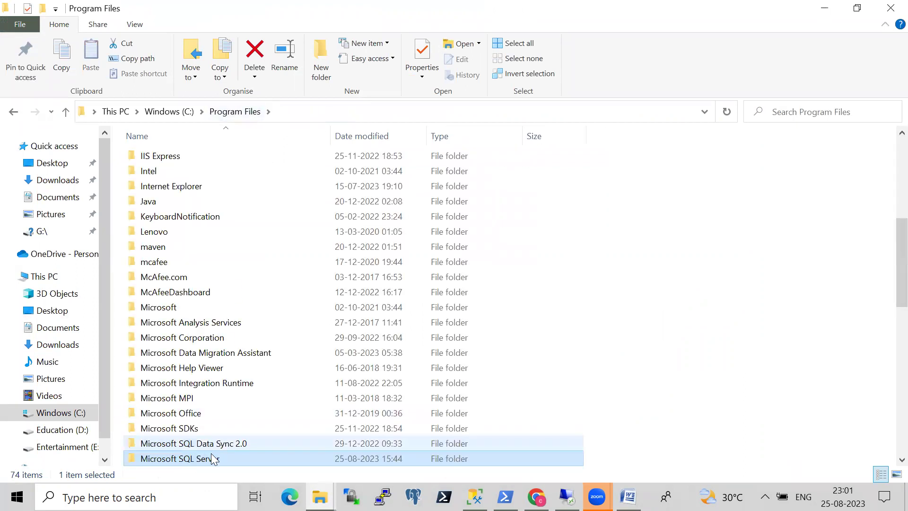
{"action": "double_click", "coordinate": [213, 459]}
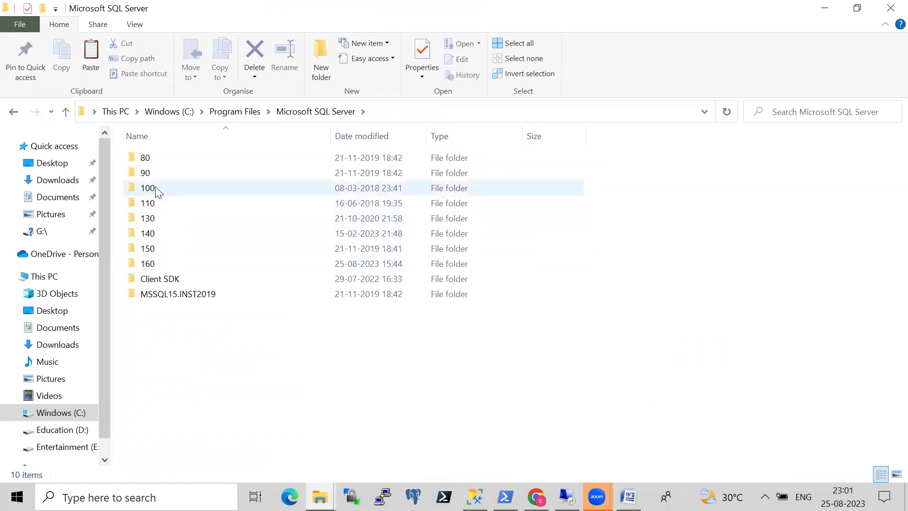
{"action": "double_click", "coordinate": [160, 246]}
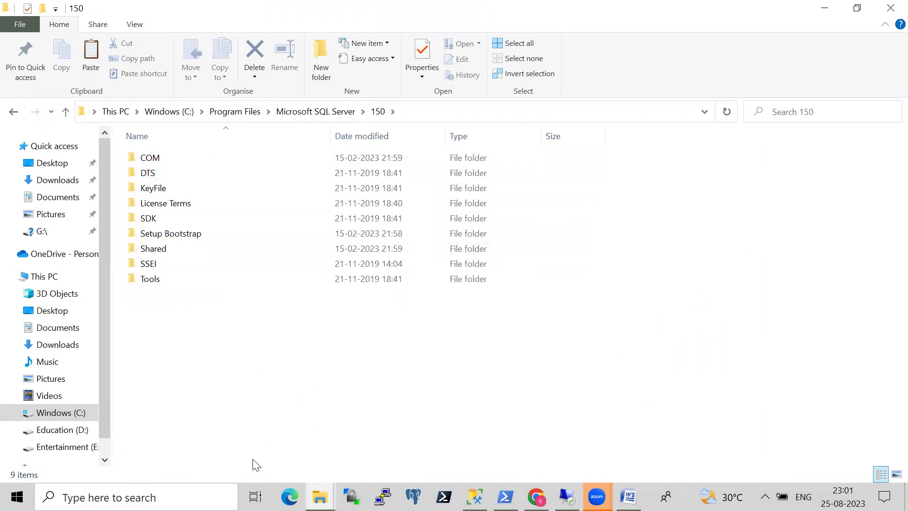
- Switch to the administrator Windows PowerShell window and clear its console with cls
{"action": "mouse_move", "coordinate": [505, 497]}
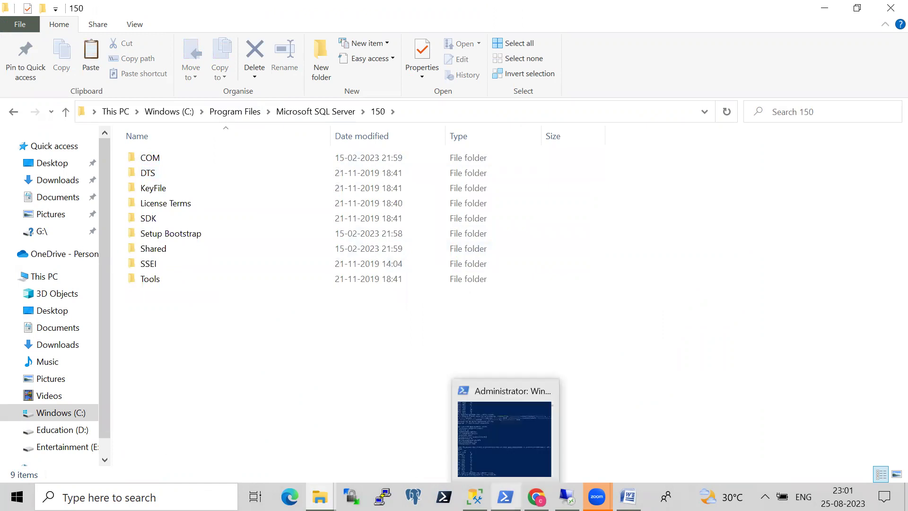
{"action": "left_click", "coordinate": [509, 440]}
{"action": "type", "text": "cls"}
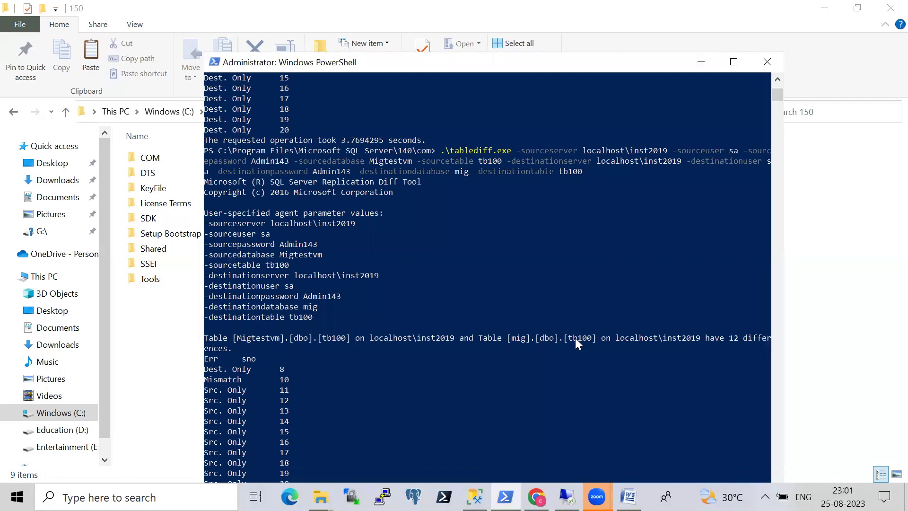
{"action": "key", "text": "Return"}
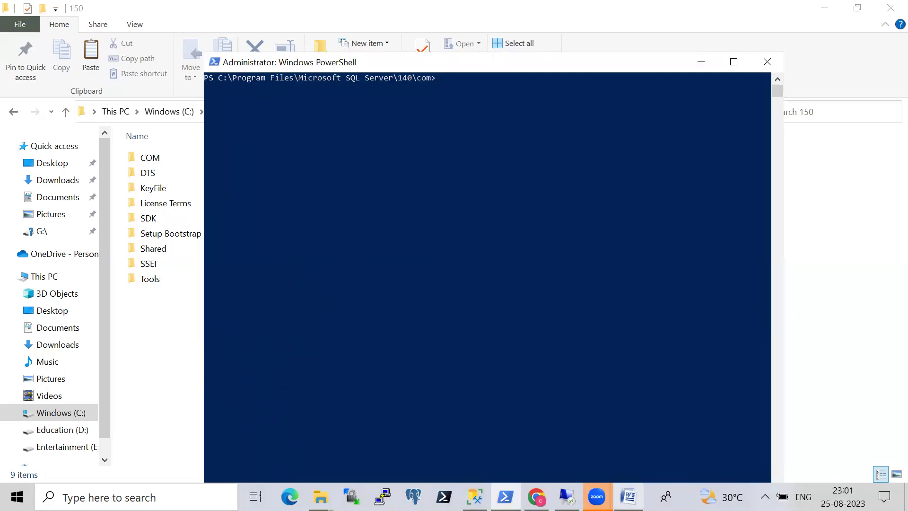
- Review the tablediff command in the Word notes and the test10 query in the remote session, and minimize the remote session
{"action": "left_click", "coordinate": [628, 496]}
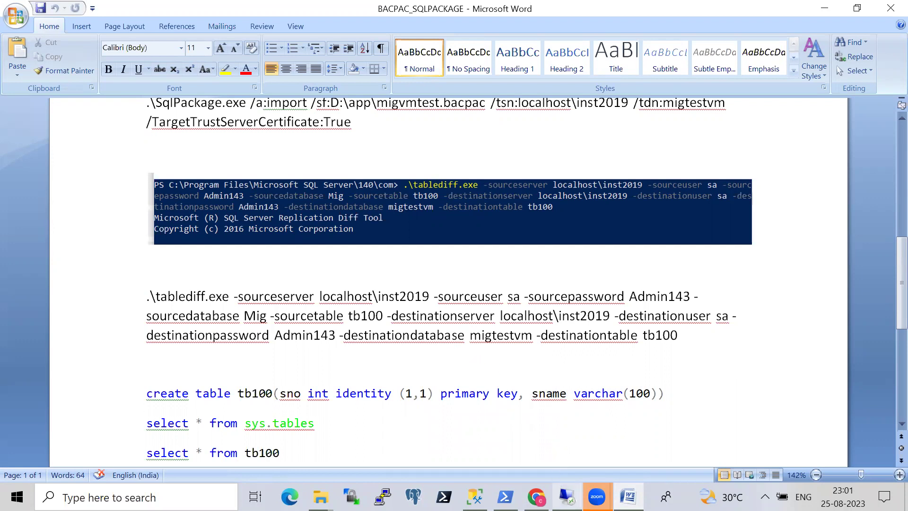
{"action": "mouse_move", "coordinate": [567, 497]}
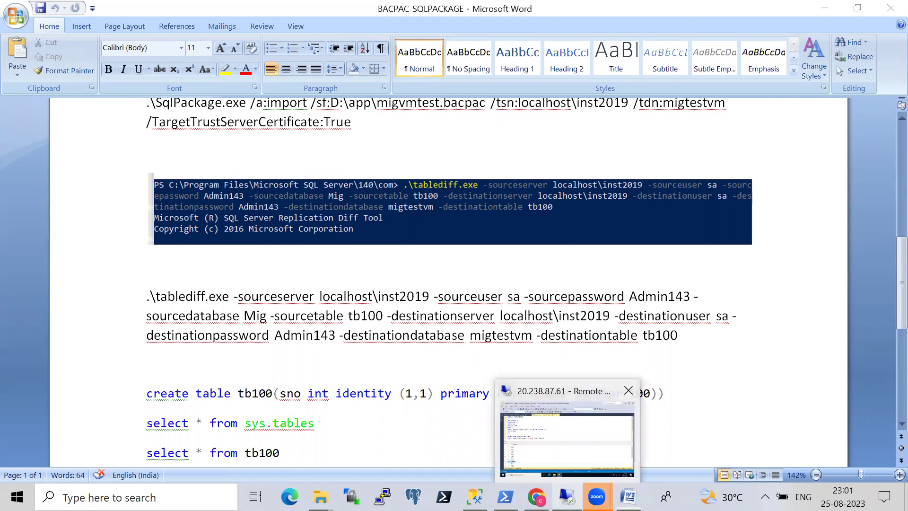
{"action": "left_click", "coordinate": [568, 438]}
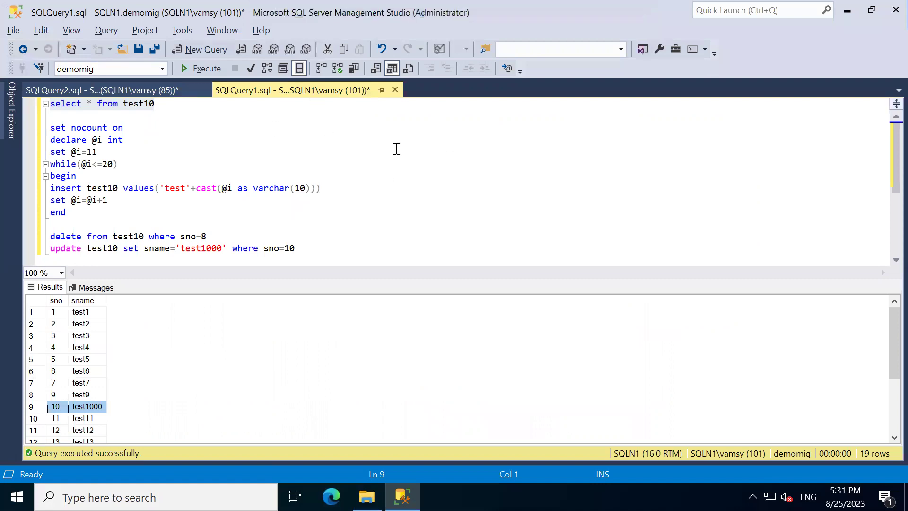
{"action": "mouse_move", "coordinate": [529, 6]}
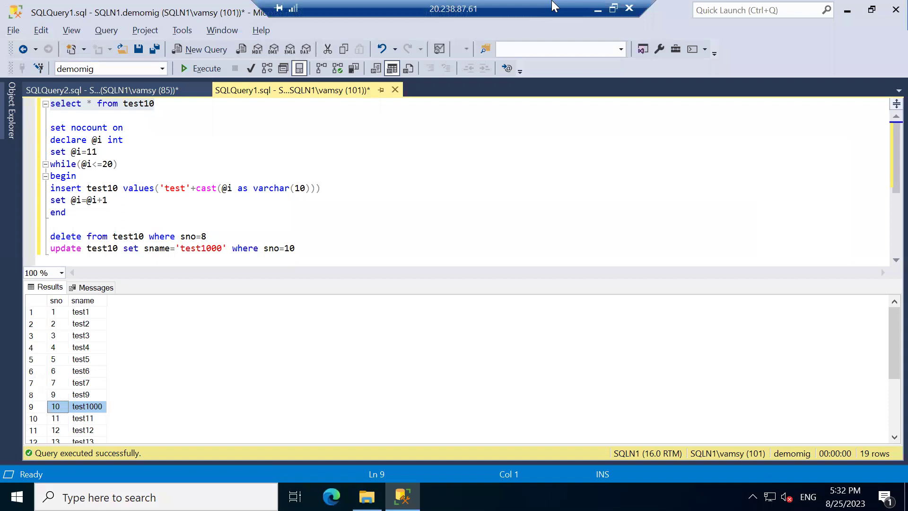
{"action": "left_click", "coordinate": [597, 9]}
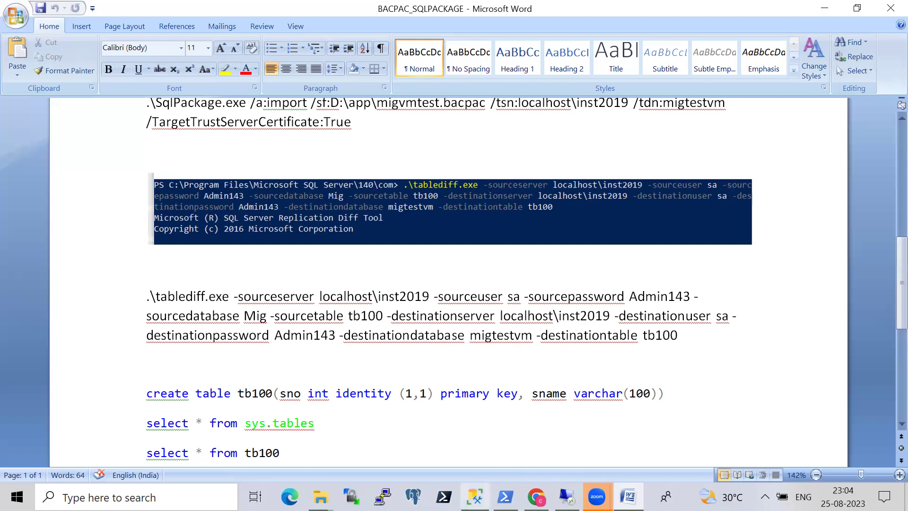
- In the local Management Studio, start the Import Data-tier Application wizard for Databases, maximize it, and browse D:\app for a BACPAC on local disk
{"action": "key", "text": "alt+Tab"}
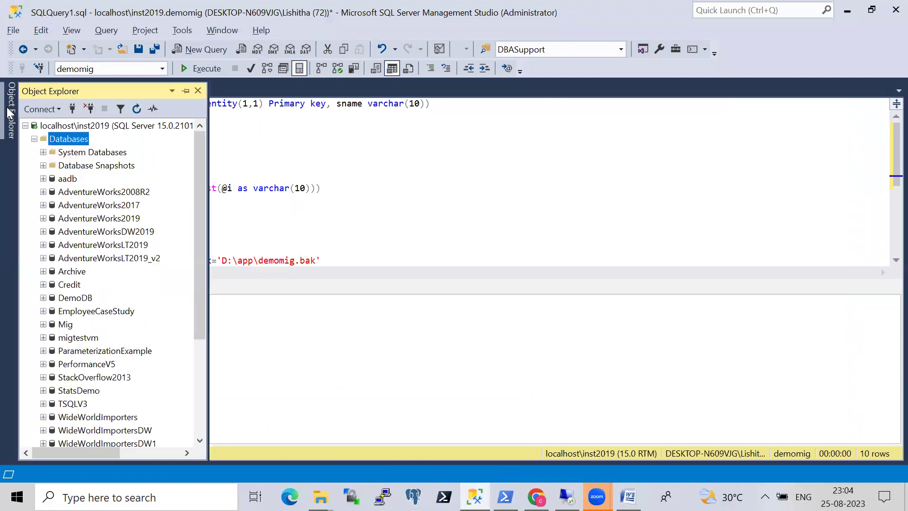
{"action": "left_click", "coordinate": [10, 114]}
{"action": "right_click", "coordinate": [73, 141]}
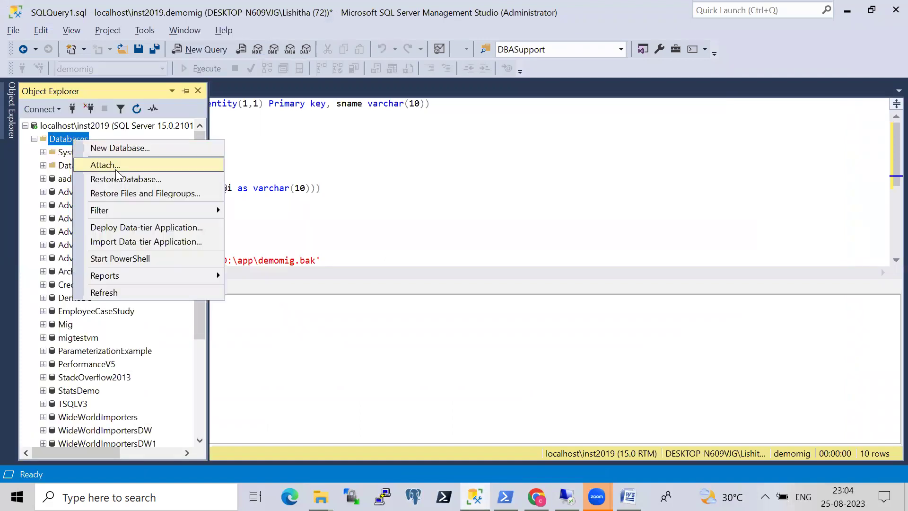
{"action": "left_click", "coordinate": [122, 242]}
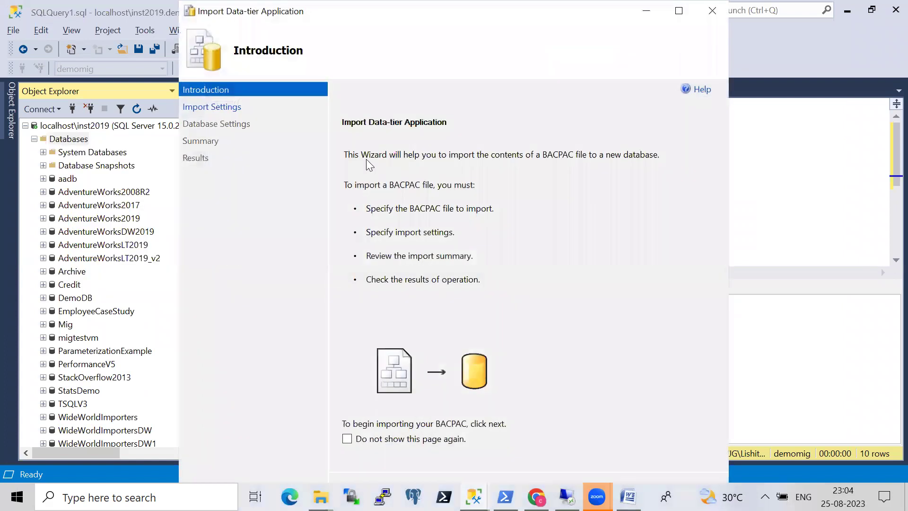
{"action": "left_click", "coordinate": [679, 10]}
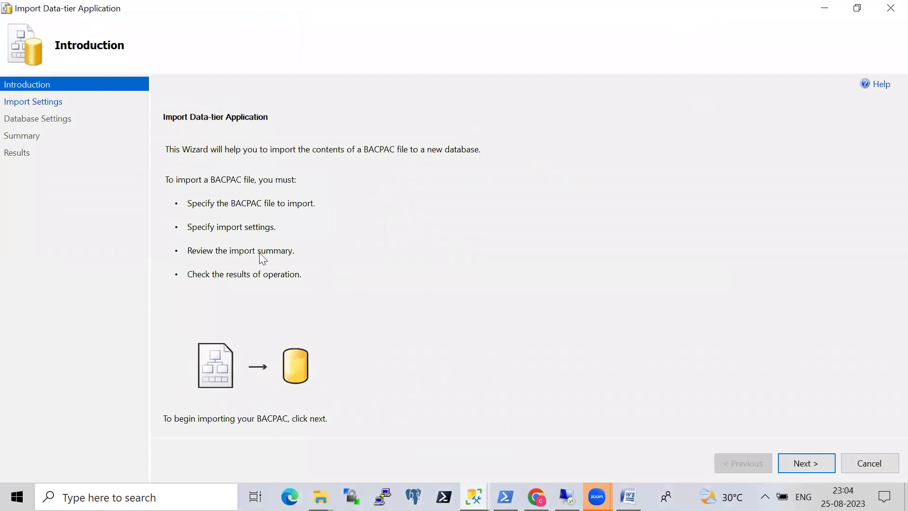
{"action": "left_click", "coordinate": [807, 463]}
{"action": "left_click", "coordinate": [865, 173]}
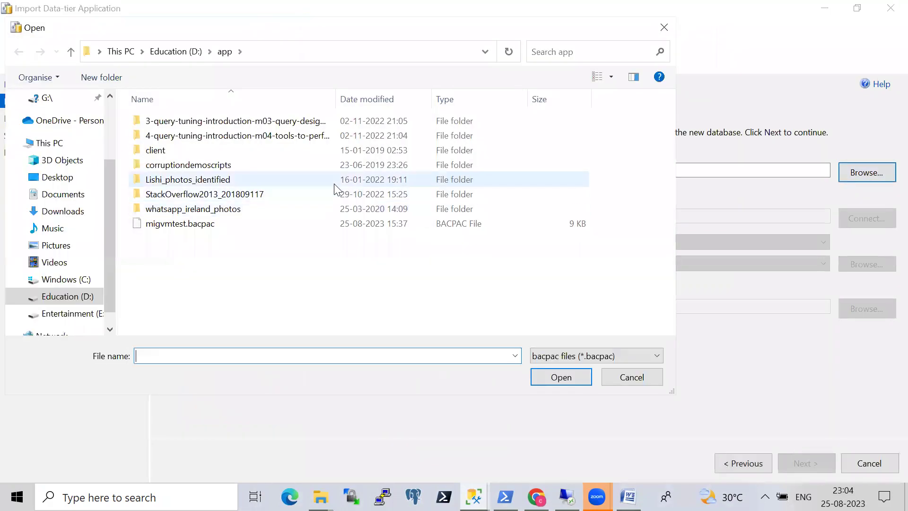
{"action": "left_click", "coordinate": [204, 224]}
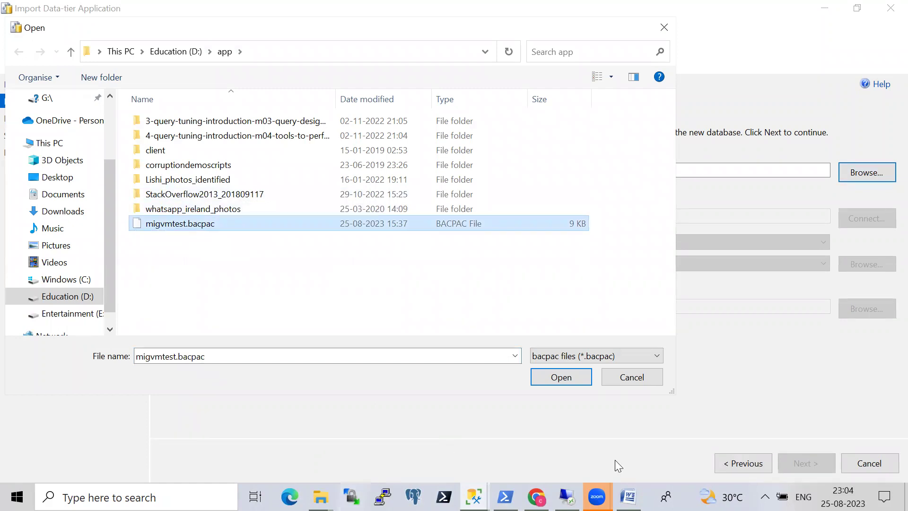
- In the remote session, copy demomig_test.bacpac from the D:\tempDb folder and minimize the session
{"action": "left_click", "coordinate": [567, 497]}
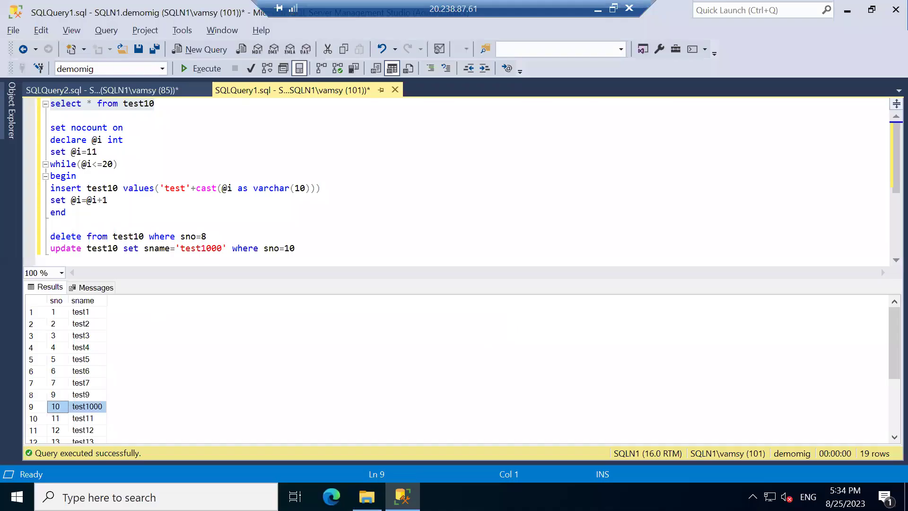
{"action": "left_click", "coordinate": [367, 496]}
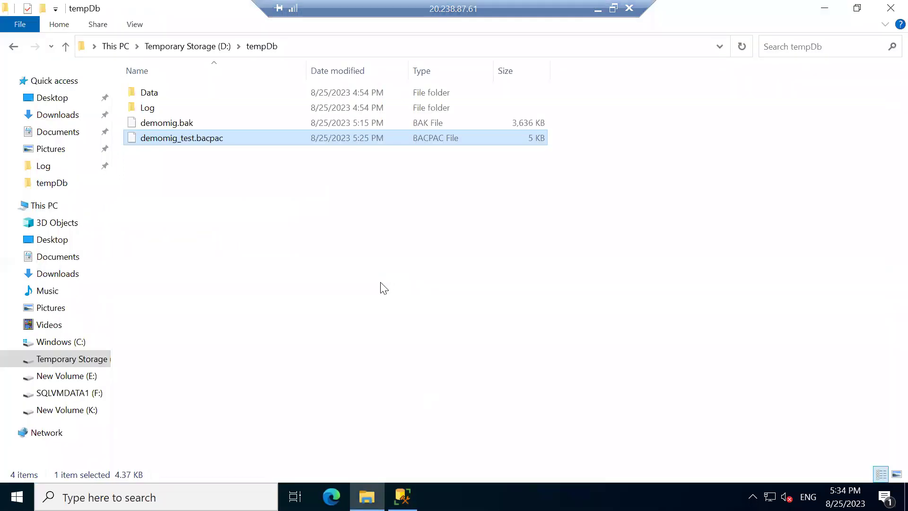
{"action": "right_click", "coordinate": [202, 141]}
{"action": "left_click", "coordinate": [245, 254]}
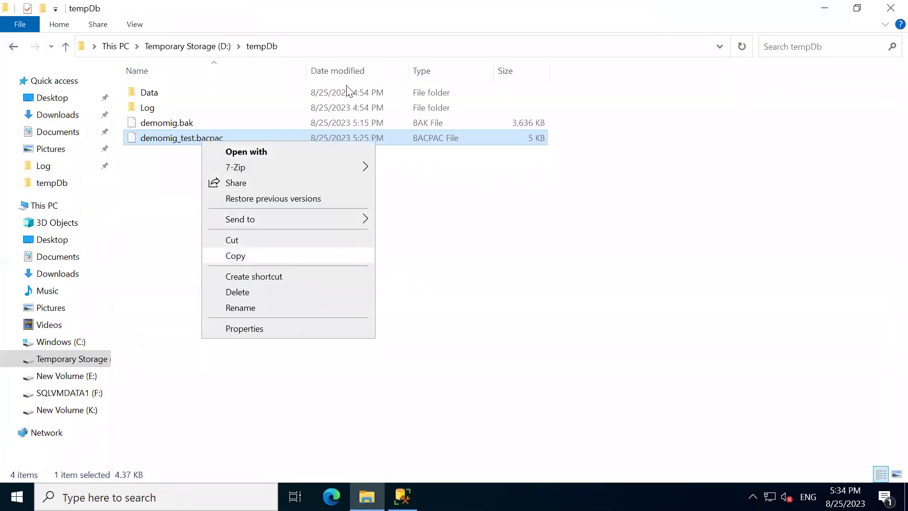
{"action": "mouse_move", "coordinate": [548, 3]}
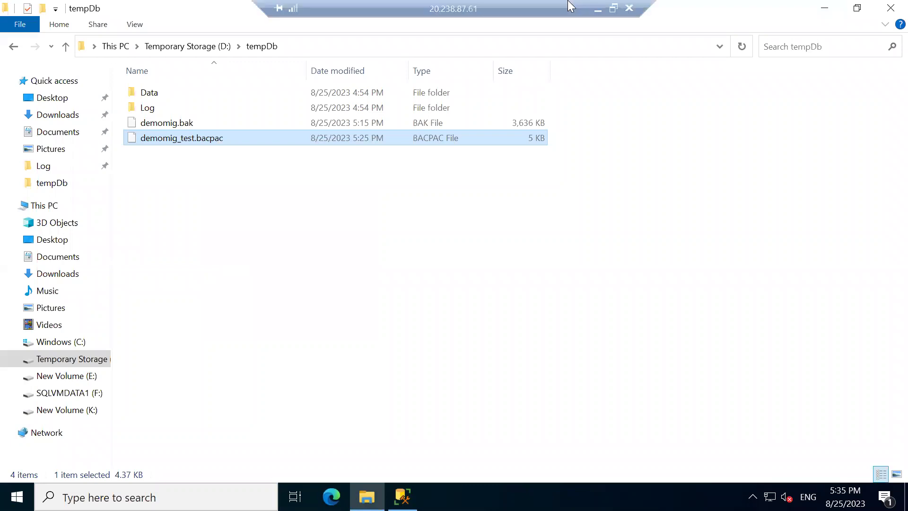
{"action": "left_click", "coordinate": [599, 7]}
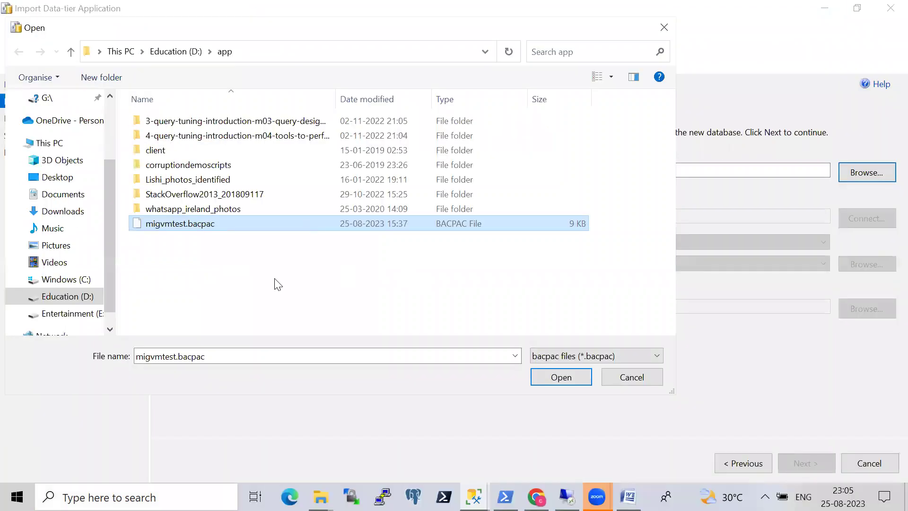
- Cancel the BACPAC file selection and paste the copied demomig_test.bacpac into the local D:\app folder in File Explorer
{"action": "left_click", "coordinate": [640, 378]}
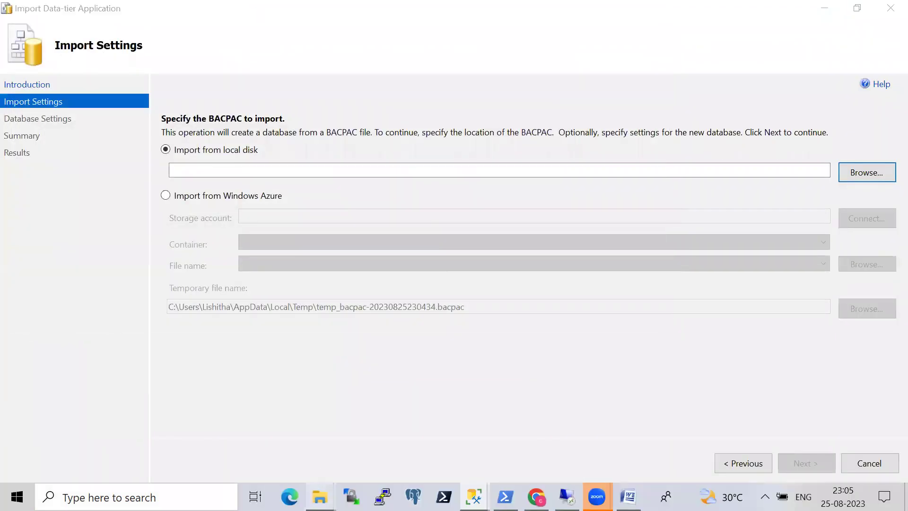
{"action": "mouse_move", "coordinate": [320, 497]}
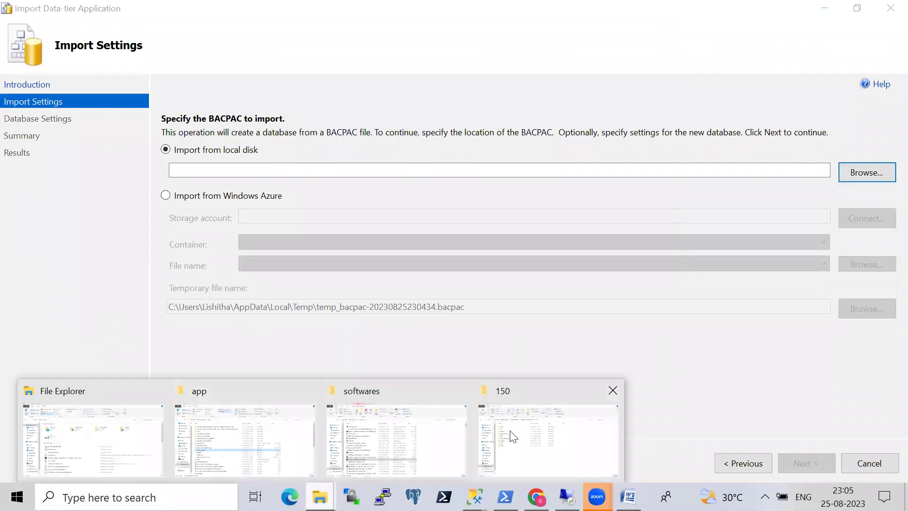
{"action": "left_click", "coordinate": [236, 425]}
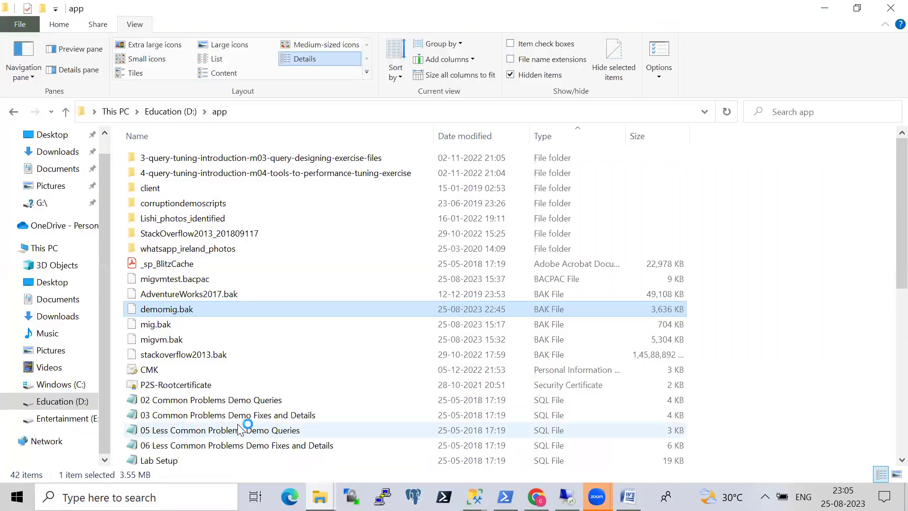
{"action": "left_click", "coordinate": [766, 271]}
{"action": "right_click", "coordinate": [766, 268]}
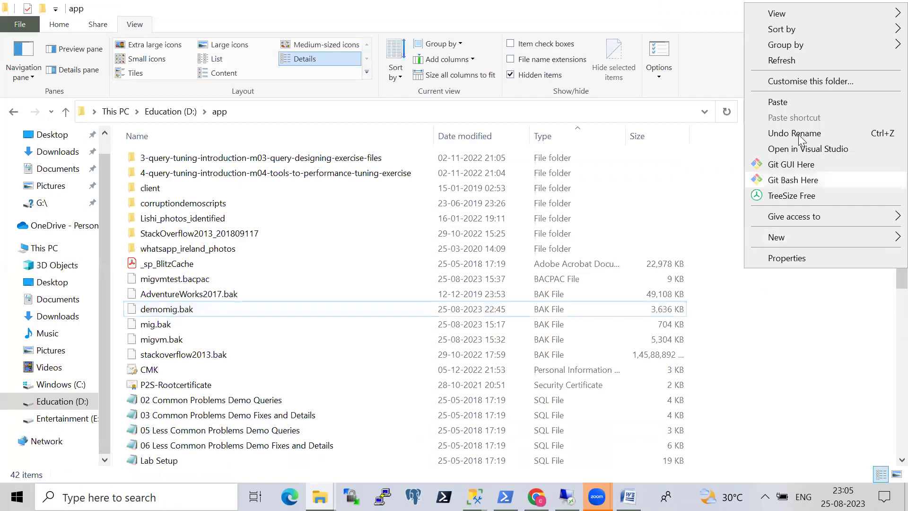
{"action": "left_click", "coordinate": [786, 102]}
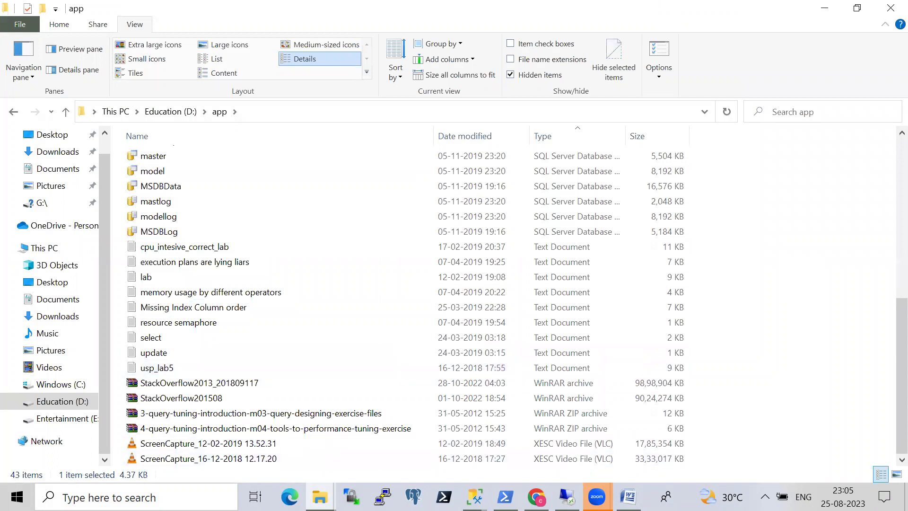
- Return to the Import Data-tier Application wizard, choose D:\app\demomig_test.bacpac from local disk, and proceed to the database settings
{"action": "mouse_move", "coordinate": [474, 497]}
{"action": "left_click", "coordinate": [526, 431]}
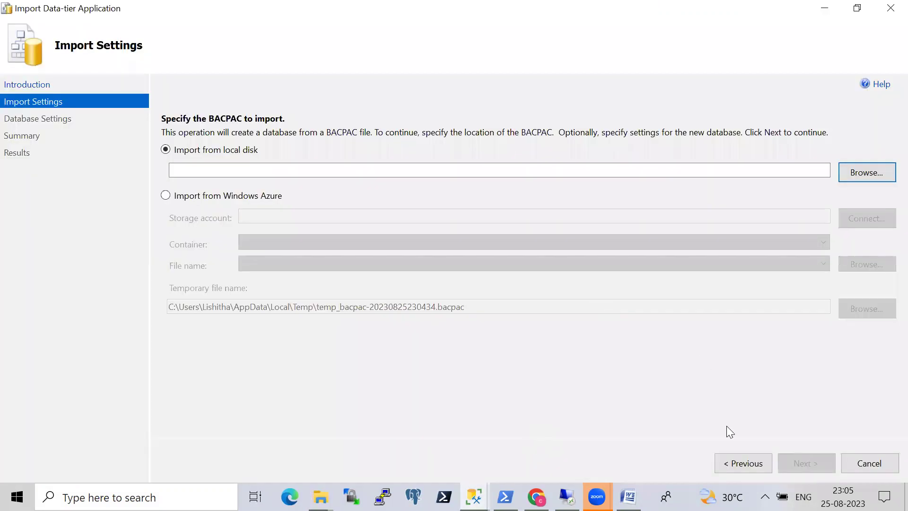
{"action": "left_click", "coordinate": [736, 465]}
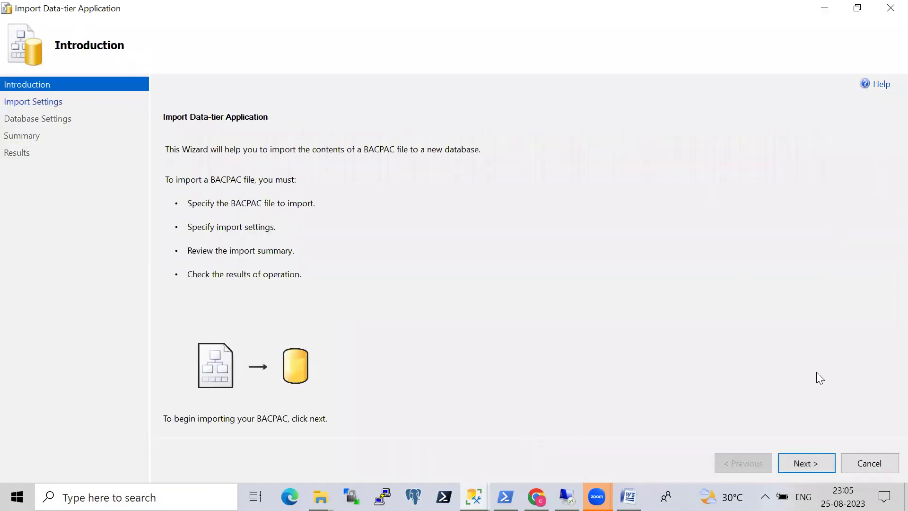
{"action": "left_click", "coordinate": [806, 463]}
{"action": "left_click", "coordinate": [870, 173]}
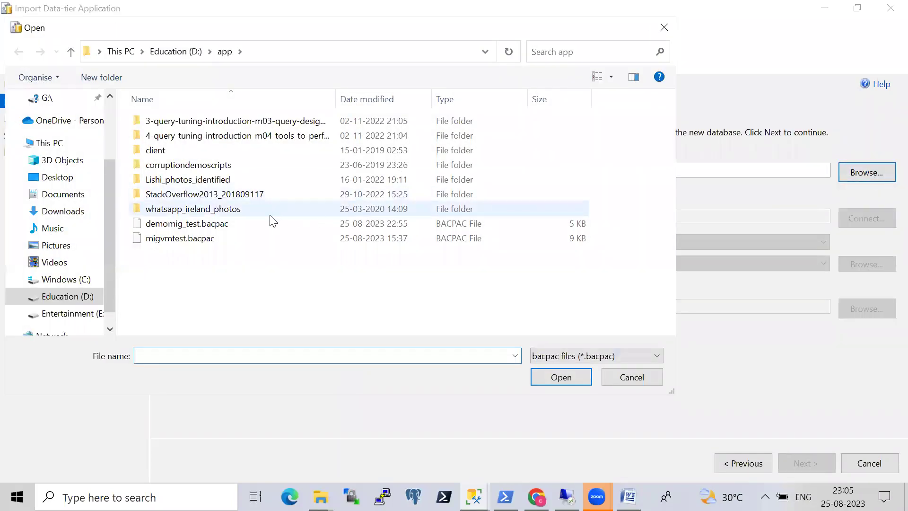
{"action": "left_click", "coordinate": [244, 226]}
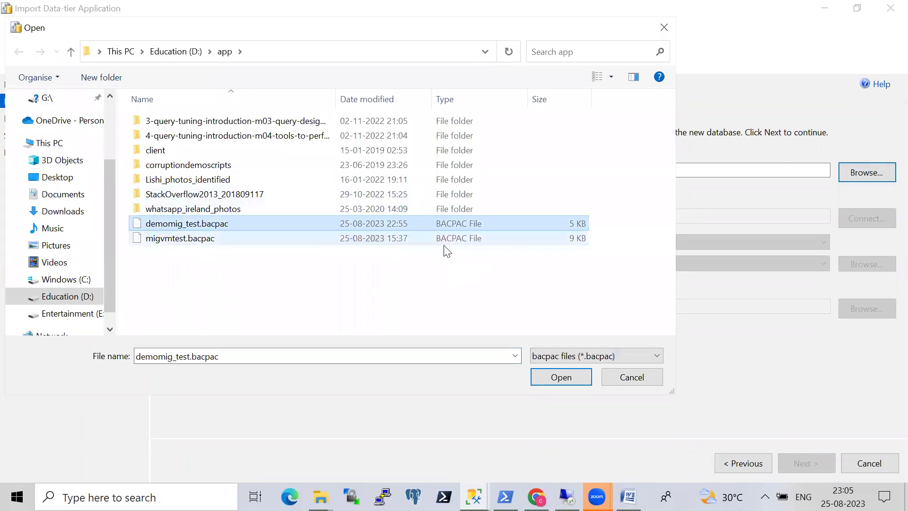
{"action": "left_click", "coordinate": [552, 378]}
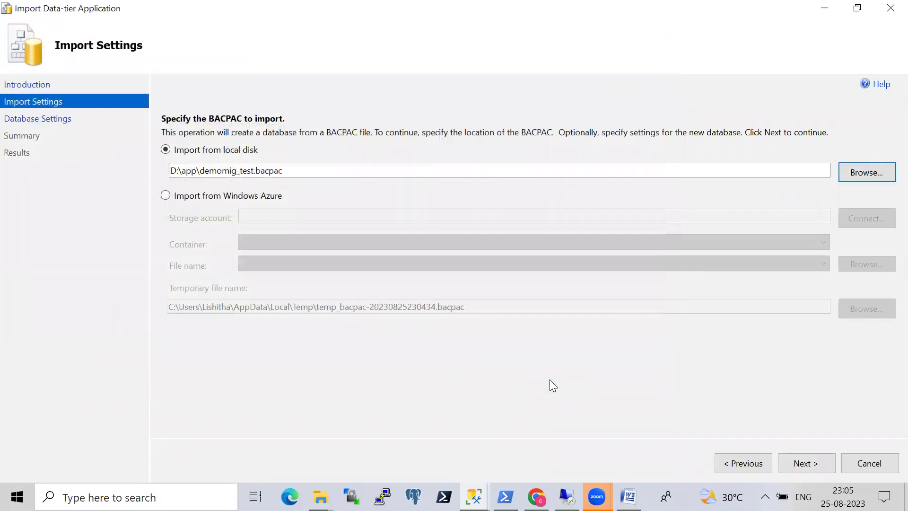
{"action": "left_click", "coordinate": [797, 463]}
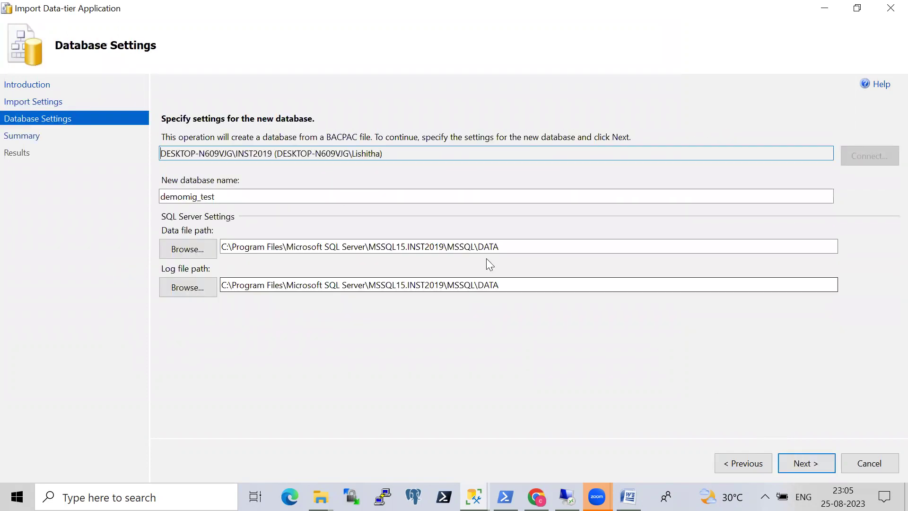
- Try to import the BACPAC with the new database named demomig_test_10, keeping the default data and log file paths
{"action": "left_click", "coordinate": [254, 199]}
{"action": "type", "text": "_10"}
{"action": "left_click", "coordinate": [815, 458]}
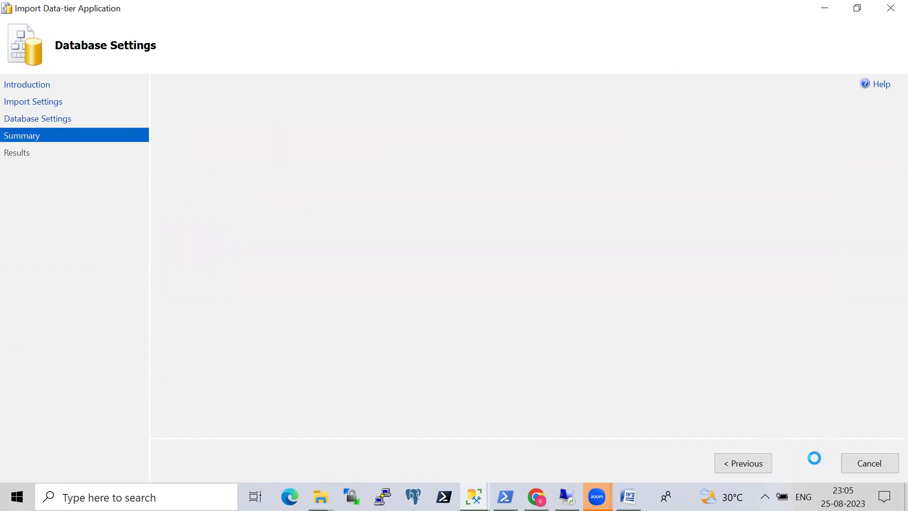
{"action": "left_click", "coordinate": [815, 464]}
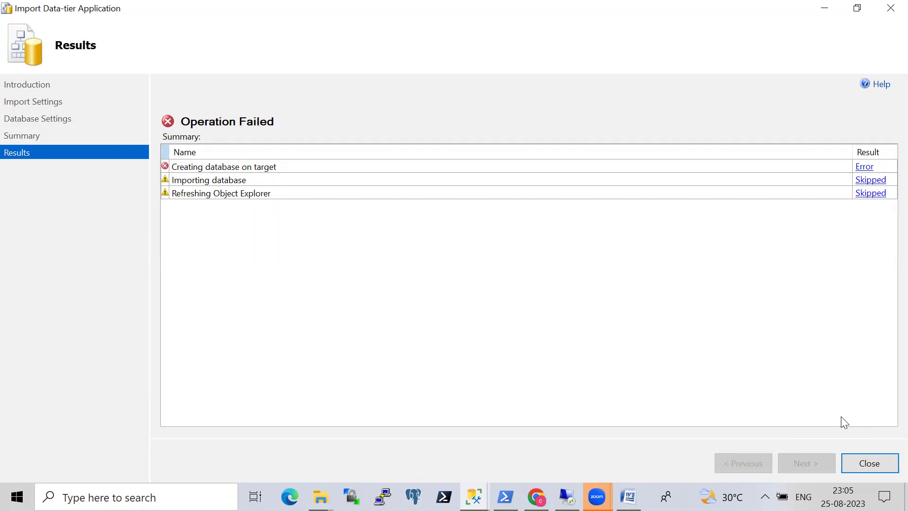
- Read the error details for creating the database on the target, and close the import wizard
{"action": "left_click", "coordinate": [864, 167]}
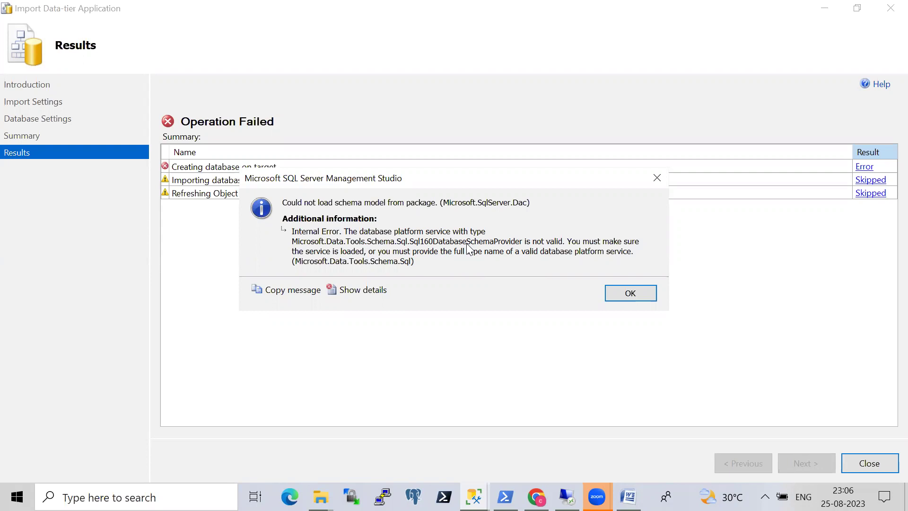
{"action": "left_click", "coordinate": [636, 294]}
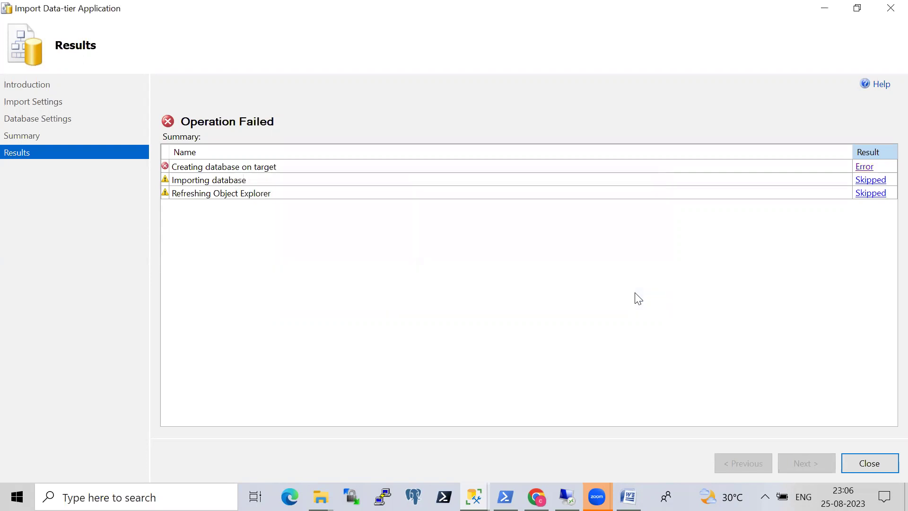
{"action": "left_click", "coordinate": [868, 465]}
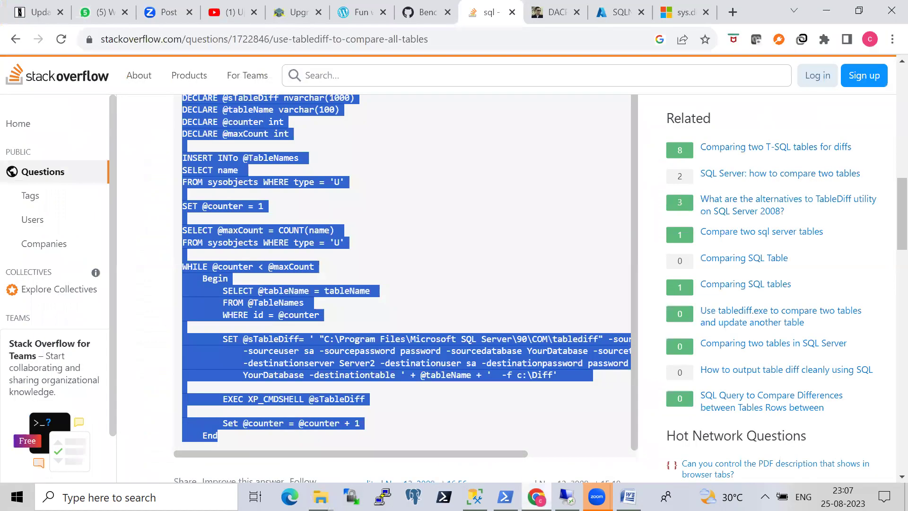
- Switch to Chrome and review the sqlwithmanoj article on the DACPAC database platform service error and its target platform fix
{"action": "left_click", "coordinate": [537, 496]}
{"action": "left_click", "coordinate": [544, 7]}
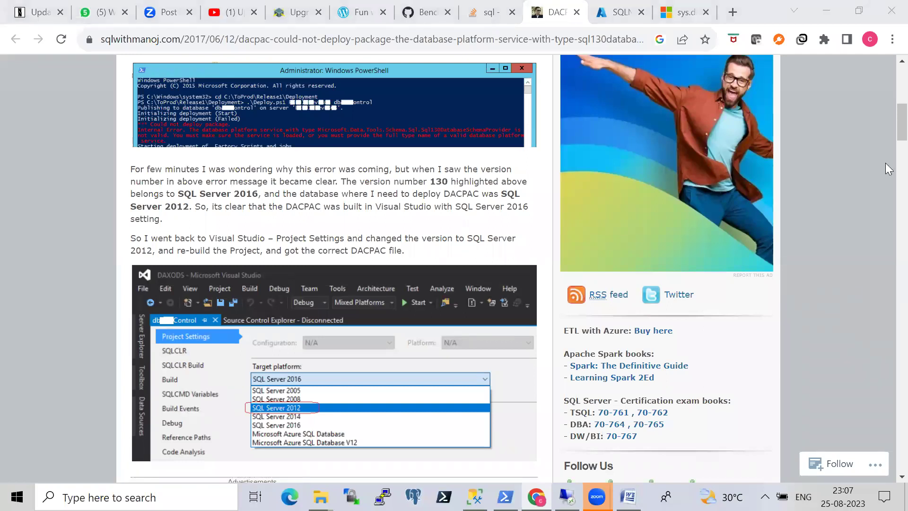
{"action": "scroll", "coordinate": [888, 135], "scroll_direction": "up", "scroll_amount": 3}
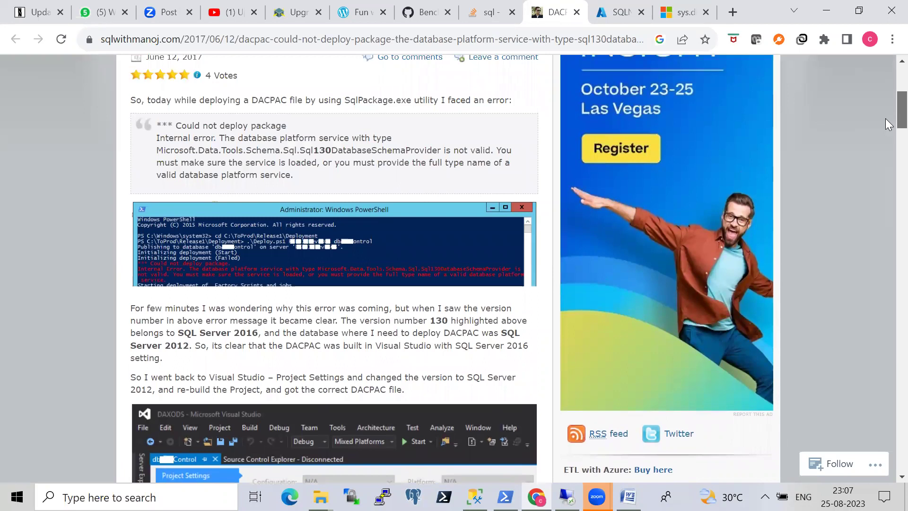
{"action": "scroll", "coordinate": [889, 136], "scroll_direction": "down", "scroll_amount": 3}
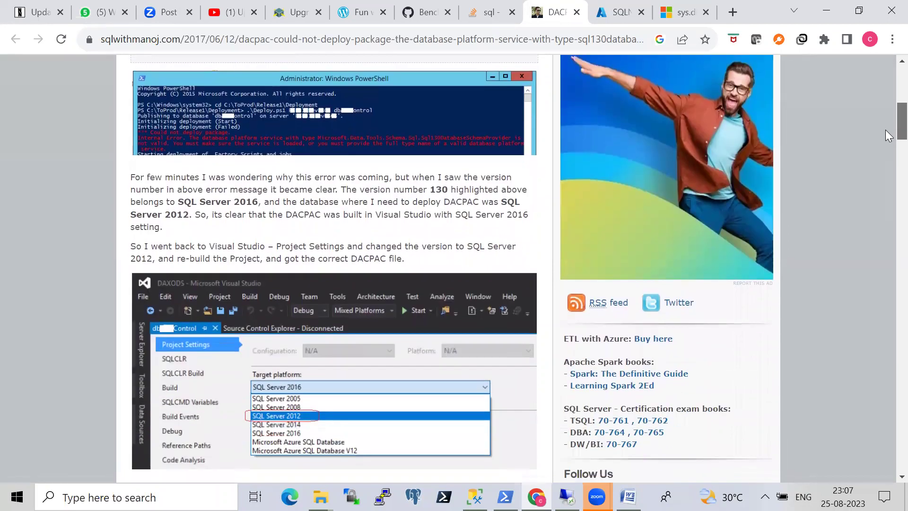
{"action": "scroll", "coordinate": [888, 135], "scroll_direction": "down", "scroll_amount": 1}
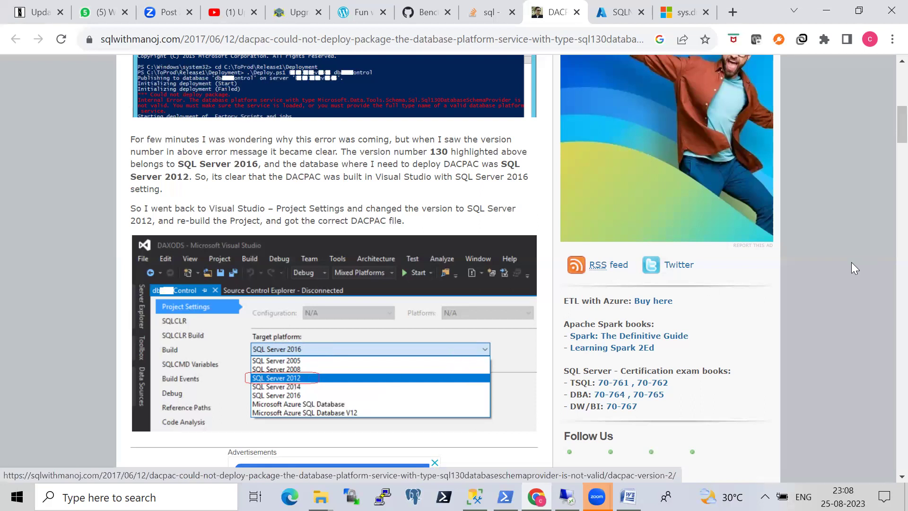
{"action": "scroll", "coordinate": [888, 139], "scroll_direction": "down", "scroll_amount": 8}
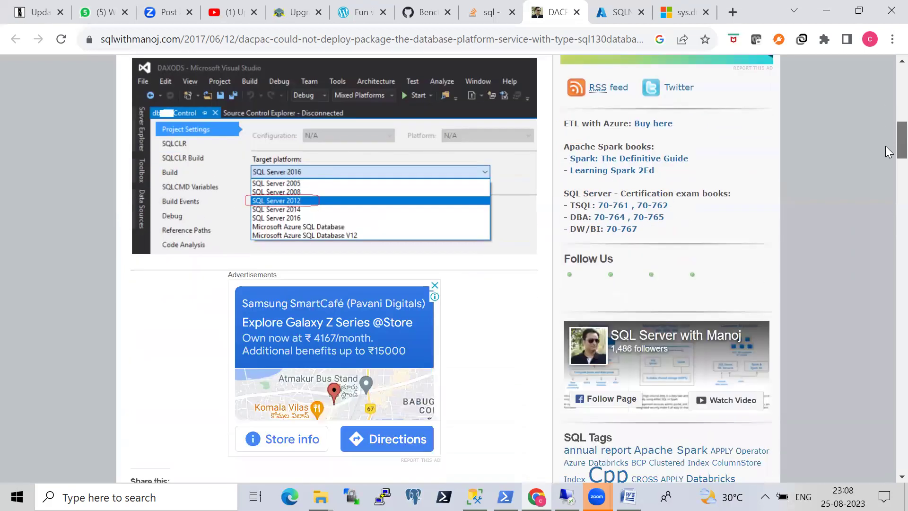
{"action": "scroll", "coordinate": [886, 160], "scroll_direction": "up", "scroll_amount": 10}
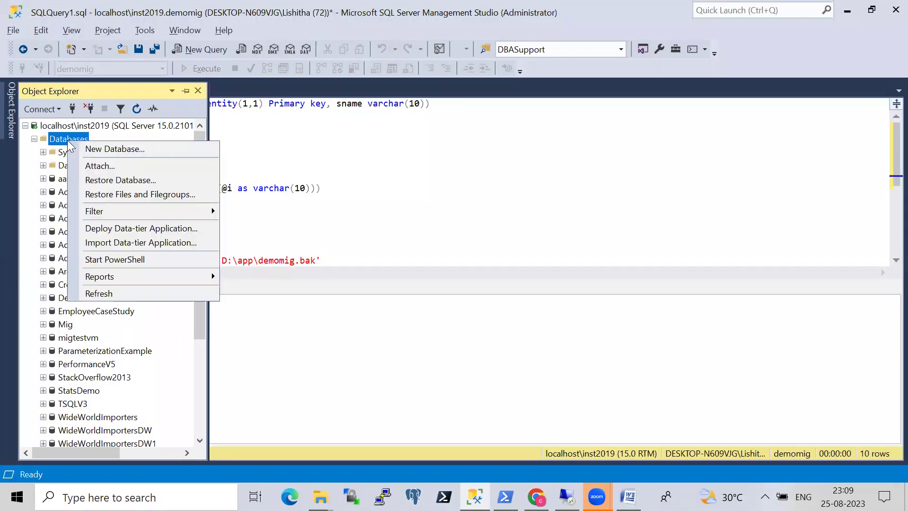
{"action": "left_click", "coordinate": [163, 242]}
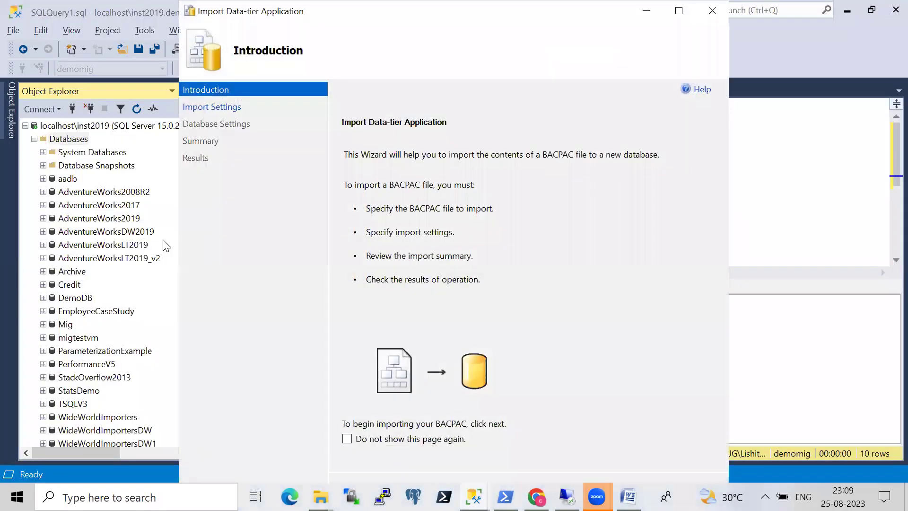
{"action": "left_click", "coordinate": [709, 18]}
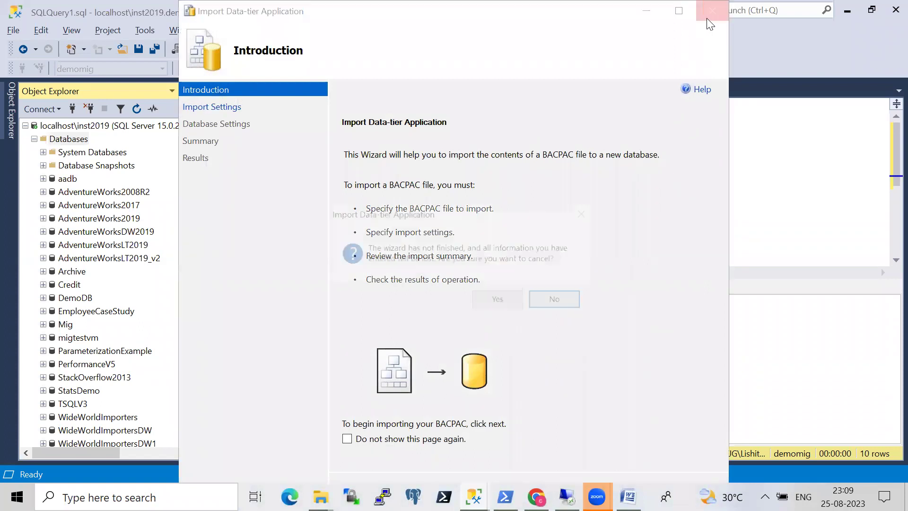
{"action": "left_click", "coordinate": [557, 303]}
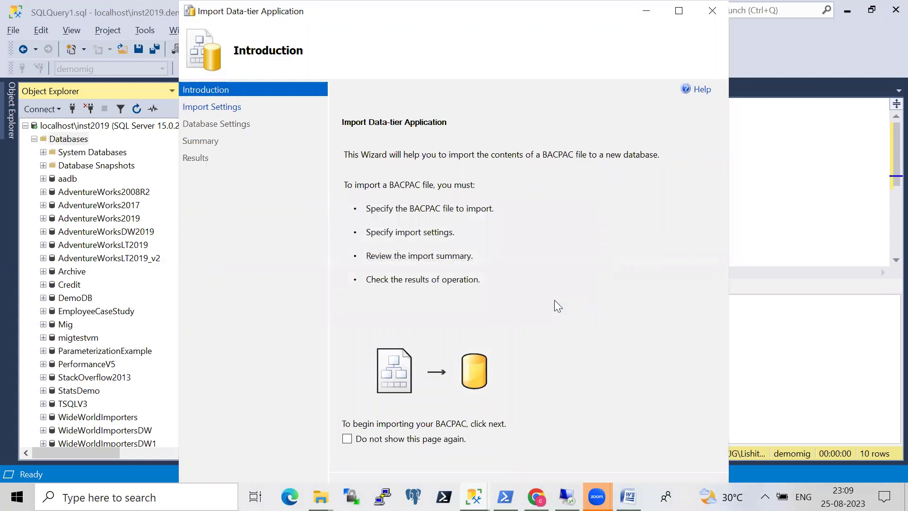
{"action": "left_click", "coordinate": [705, 14]}
{"action": "left_click", "coordinate": [504, 300]}
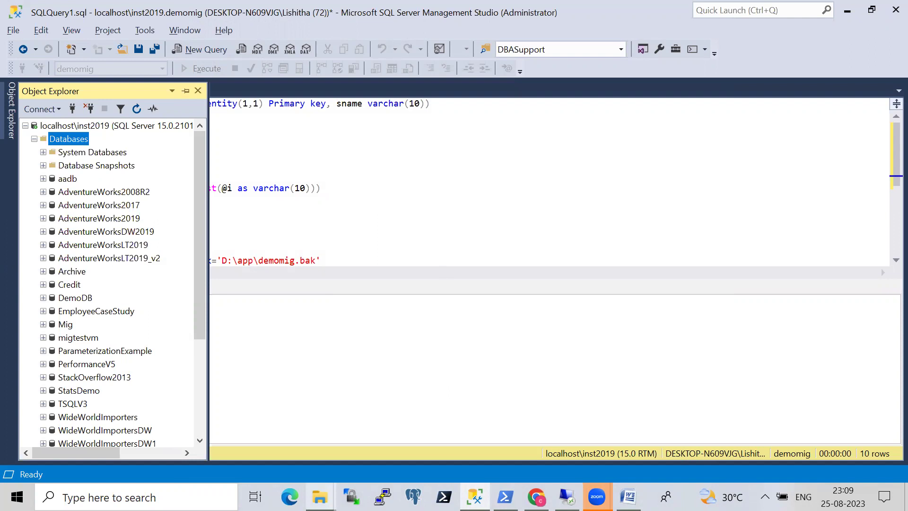
- In Chrome, close the sys.dm_db_persisted_sku_features page and look through the tablediff, DACPAC article and Azure SQLN1 pages
{"action": "mouse_move", "coordinate": [320, 497]}
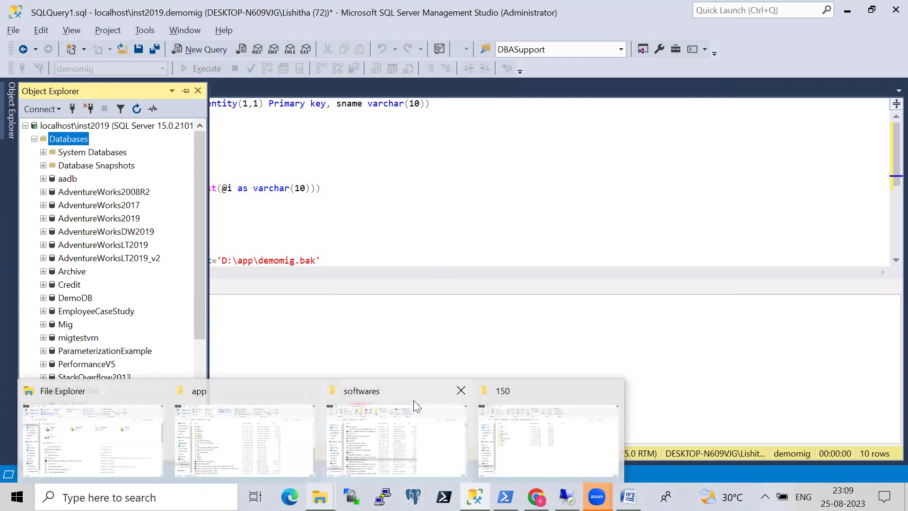
{"action": "left_click", "coordinate": [518, 440]}
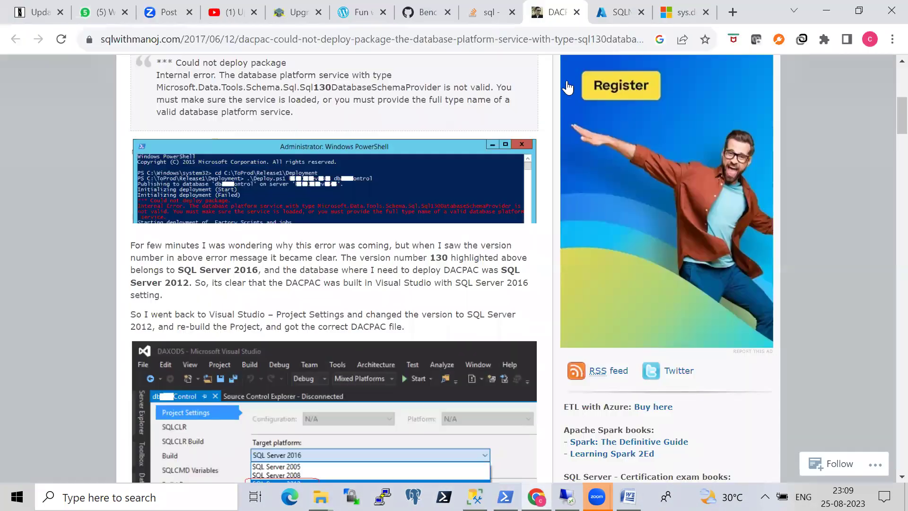
{"action": "left_click", "coordinate": [688, 11]}
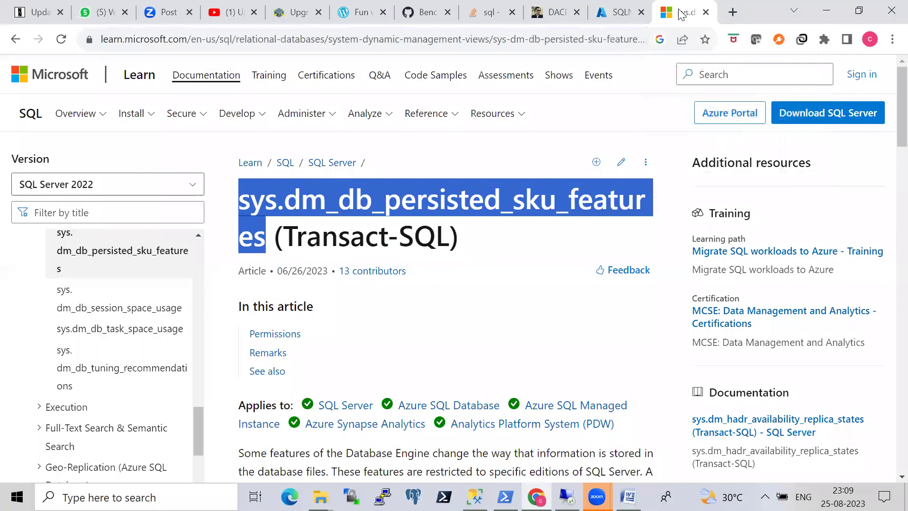
{"action": "left_click", "coordinate": [706, 12]}
{"action": "left_click", "coordinate": [544, 16]}
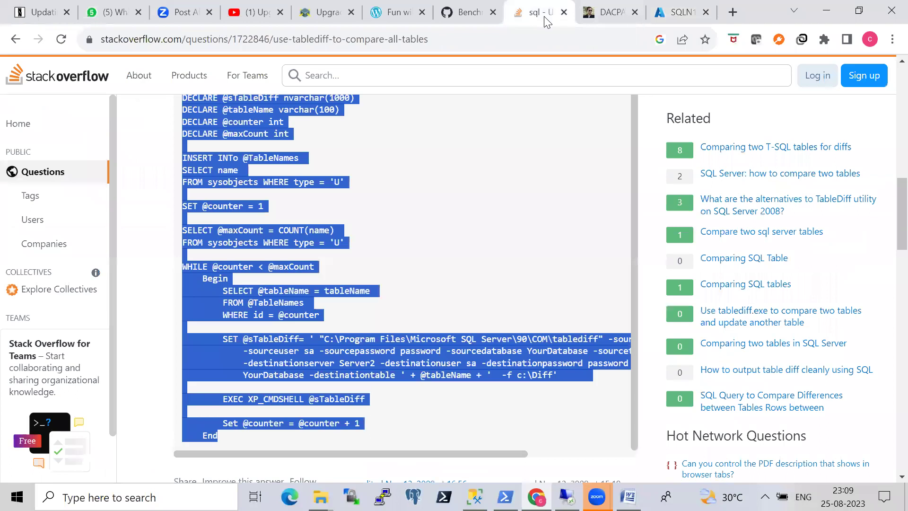
{"action": "left_click", "coordinate": [602, 15]}
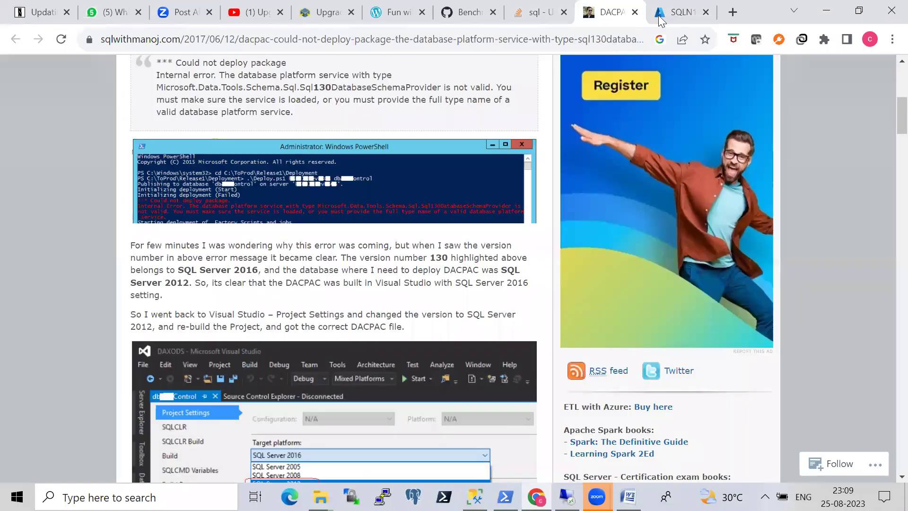
{"action": "left_click", "coordinate": [682, 14]}
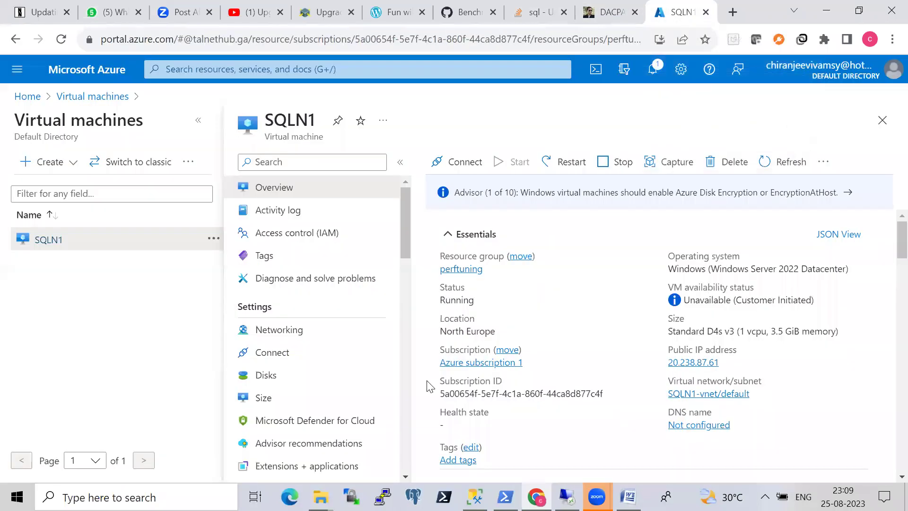
- In File Explorer, switch to the D:\softwares folder and select the DacFramework installer
{"action": "mouse_move", "coordinate": [321, 497]}
{"action": "left_click", "coordinate": [222, 447]}
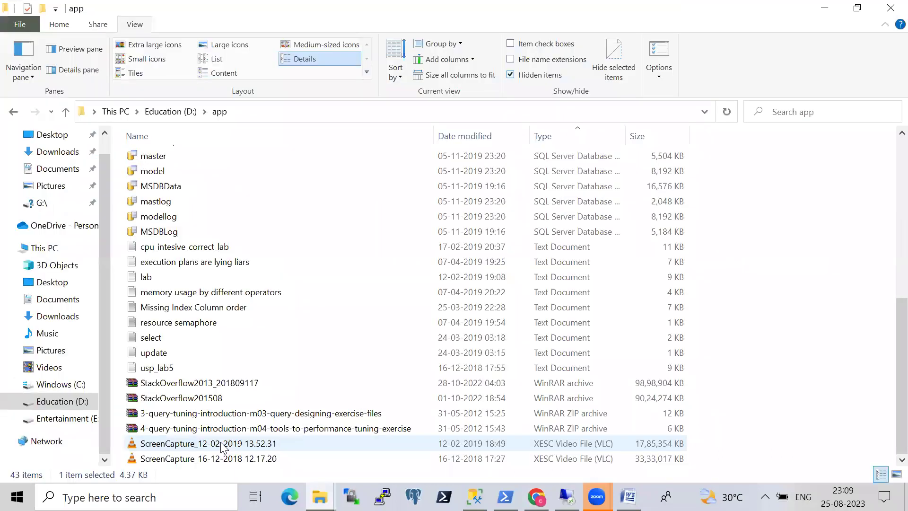
{"action": "mouse_move", "coordinate": [321, 497]}
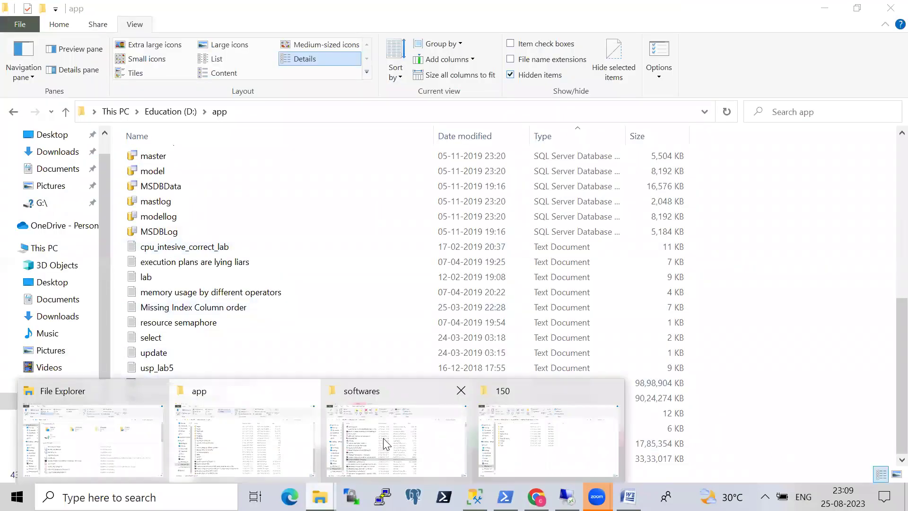
{"action": "left_click", "coordinate": [385, 444]}
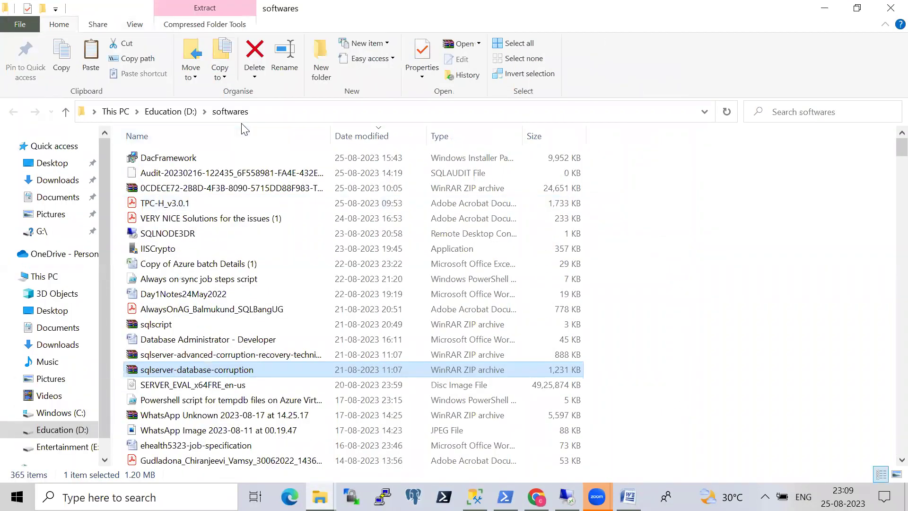
{"action": "left_click", "coordinate": [163, 161]}
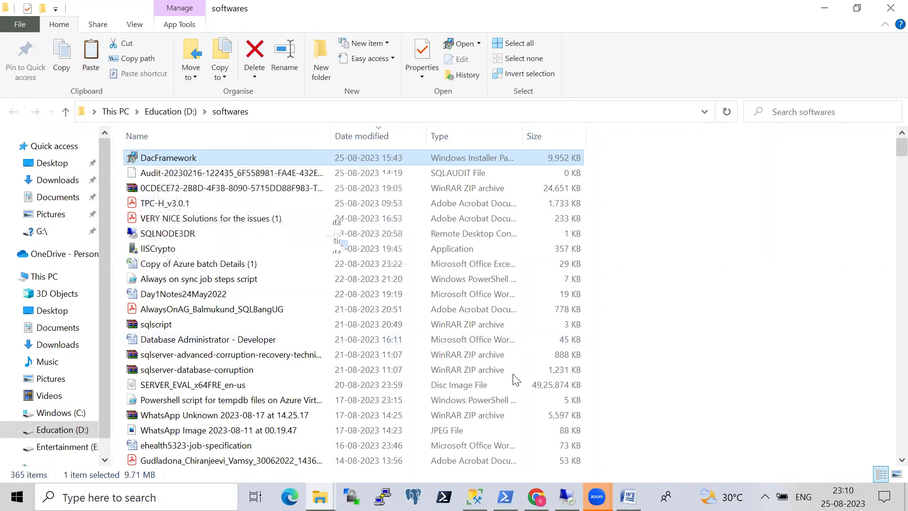
- Switch to File Explorer's C:\Program Files\Microsoft SQL Server folder and look inside its 160 subfolder
{"action": "left_click", "coordinate": [537, 497]}
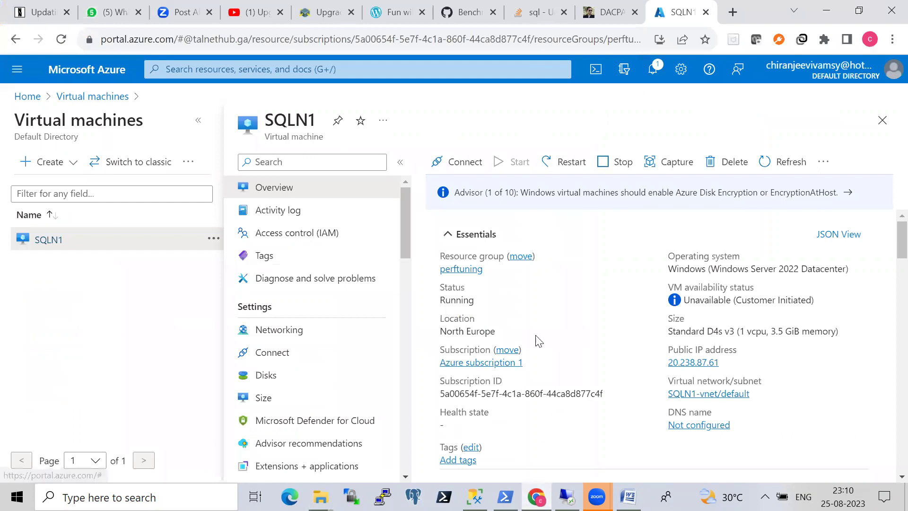
{"action": "left_click", "coordinate": [321, 496]}
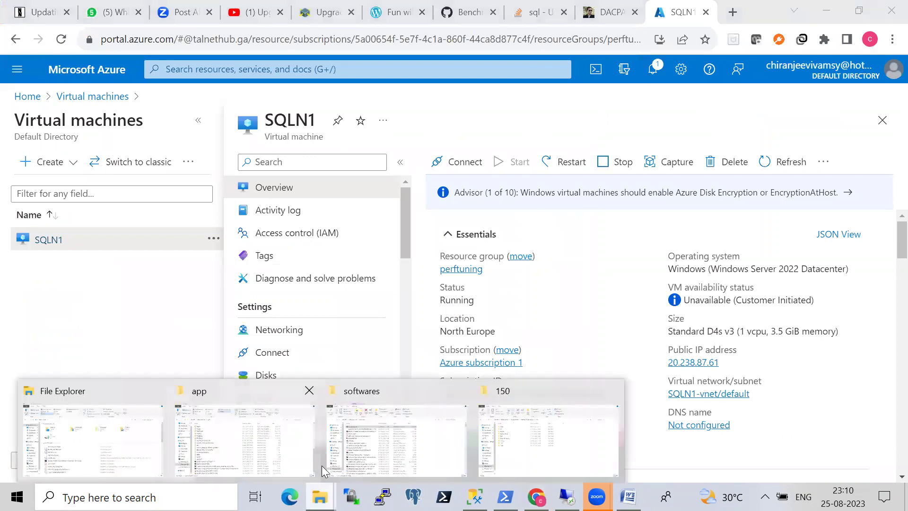
{"action": "left_click", "coordinate": [526, 442]}
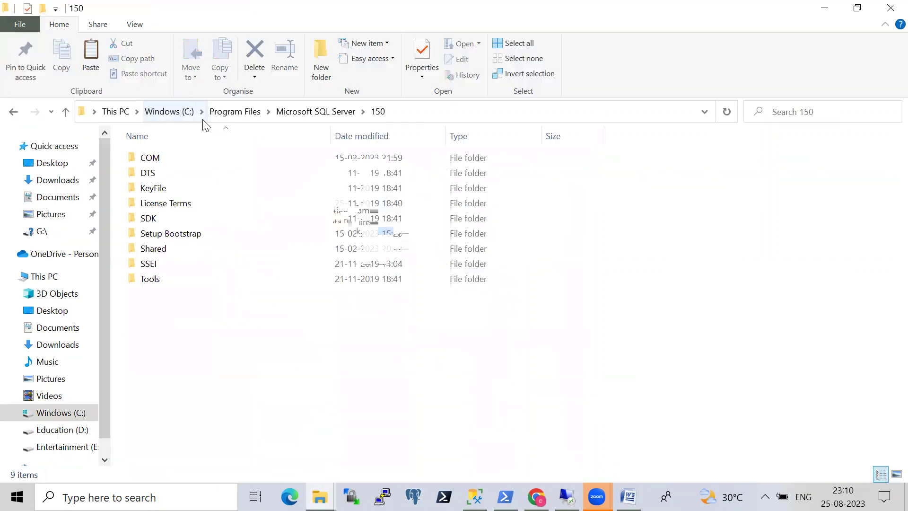
{"action": "left_click", "coordinate": [314, 112]}
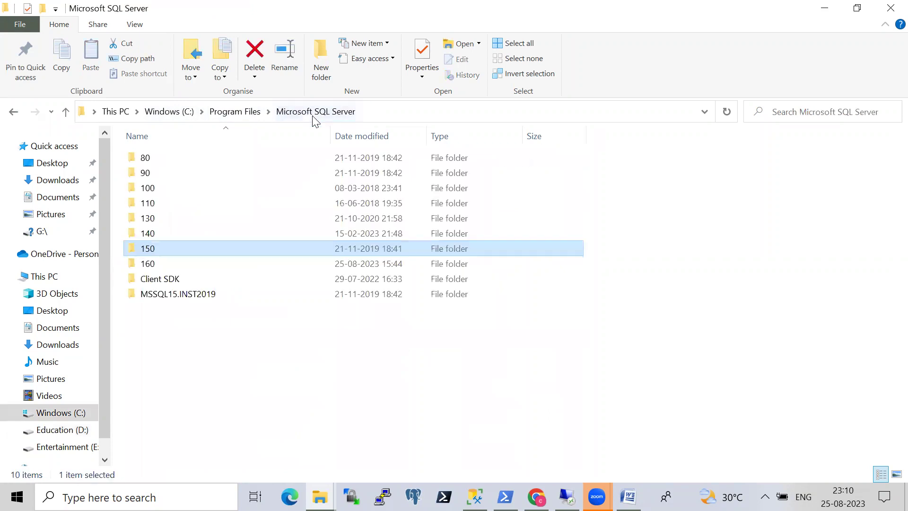
{"action": "double_click", "coordinate": [150, 263]}
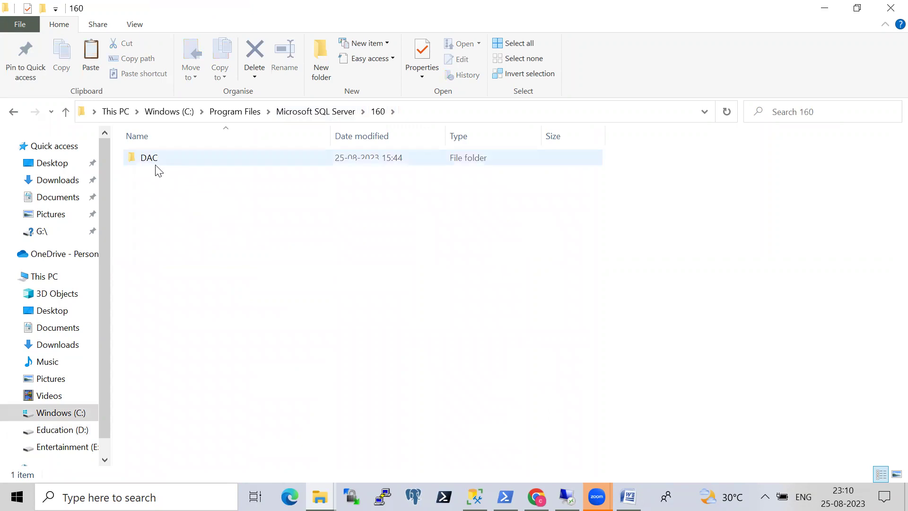
{"action": "left_click", "coordinate": [335, 115]}
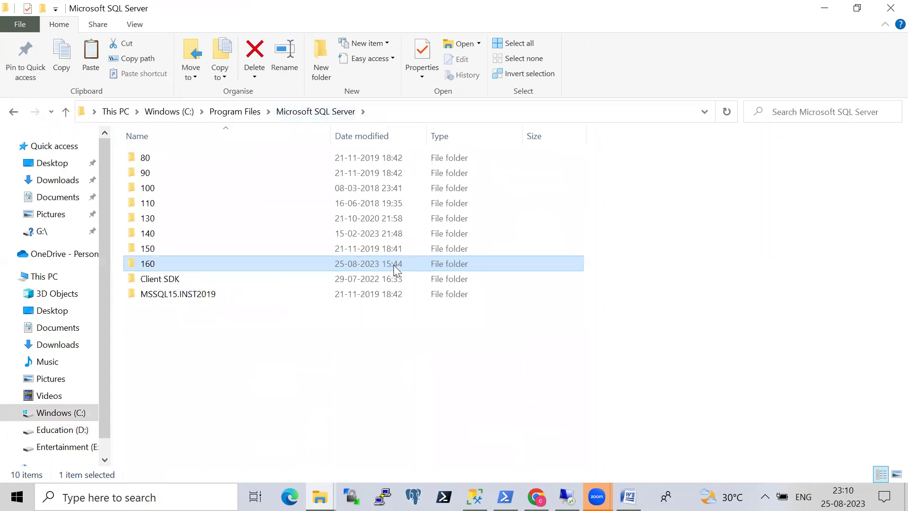
- Open the 160\DAC\bin folder and locate the SqlPackage application in its file list
{"action": "double_click", "coordinate": [156, 265]}
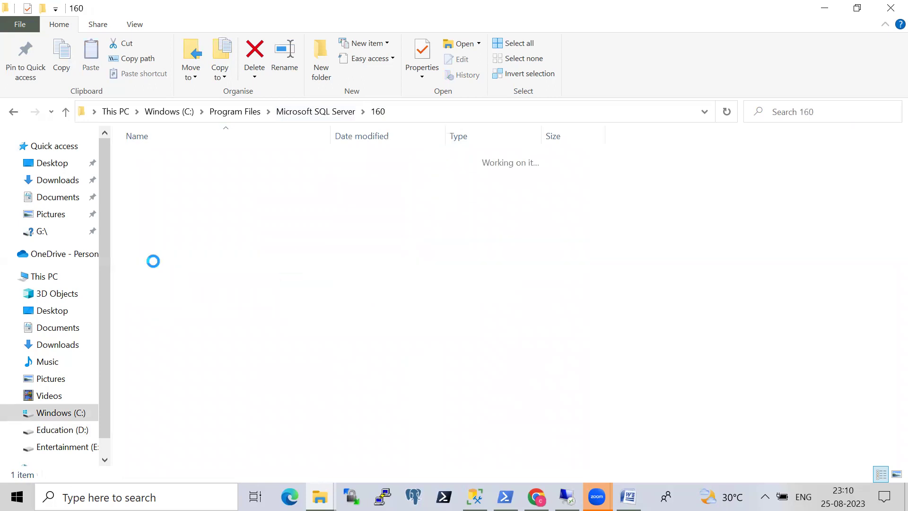
{"action": "left_click", "coordinate": [161, 163]}
{"action": "double_click", "coordinate": [161, 162]}
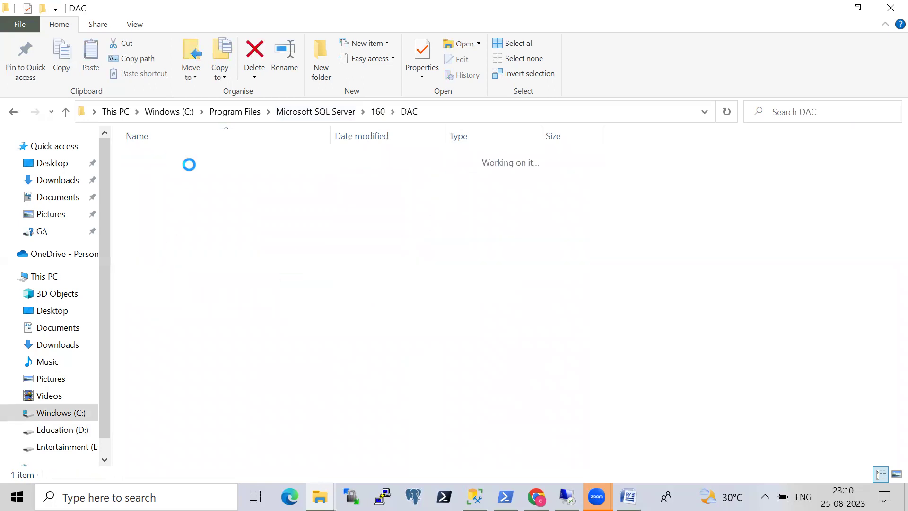
{"action": "double_click", "coordinate": [153, 159]}
{"action": "left_click_drag", "start_coordinate": [885, 148], "coordinate": [889, 215]}
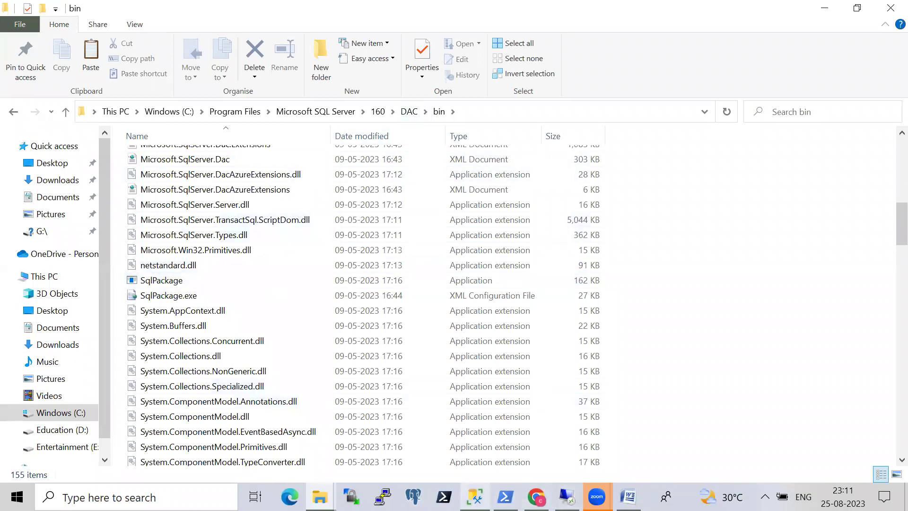
- Switch to PowerShell and change the working directory to C:\Program Files\Microsoft SQL Server\160
{"action": "mouse_move", "coordinate": [505, 497]}
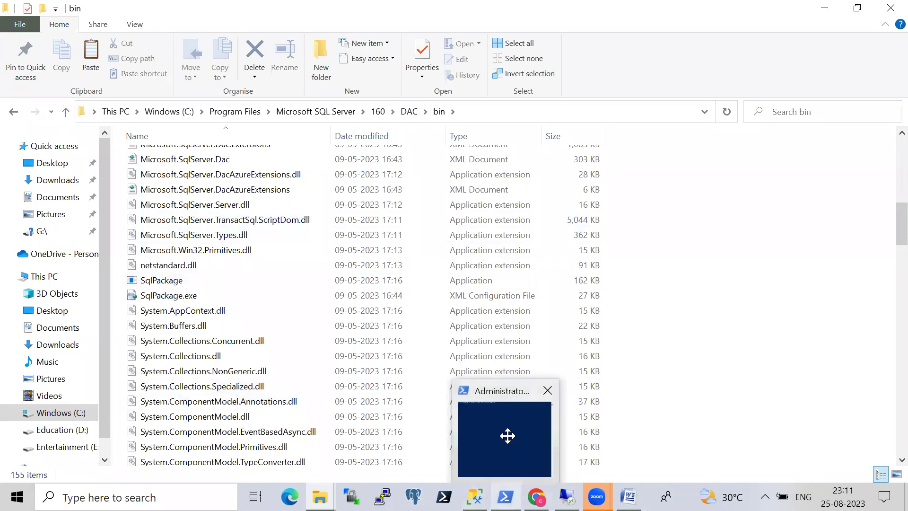
{"action": "key", "text": "alt+Tab"}
{"action": "type", "text": "cd"}
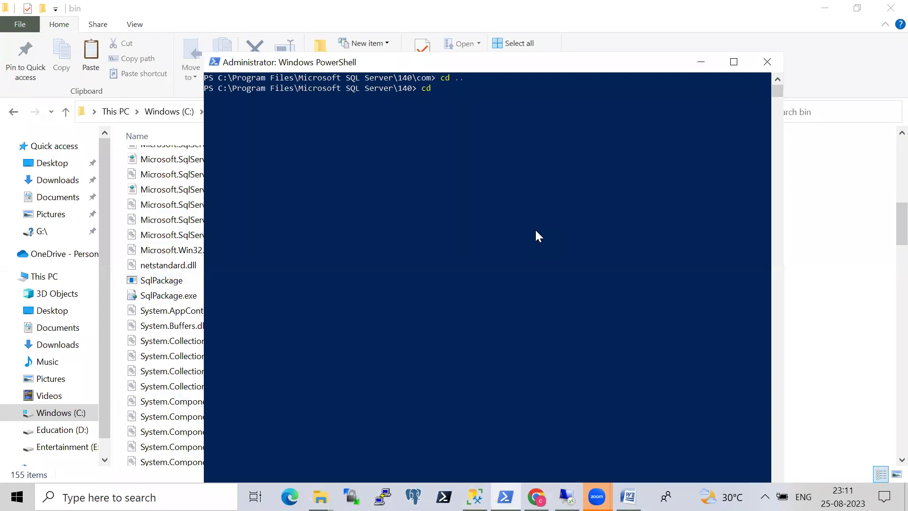
{"action": "type", "text": " .."}
{"action": "key", "text": "Return"}
{"action": "type", "text": "cd 1"}
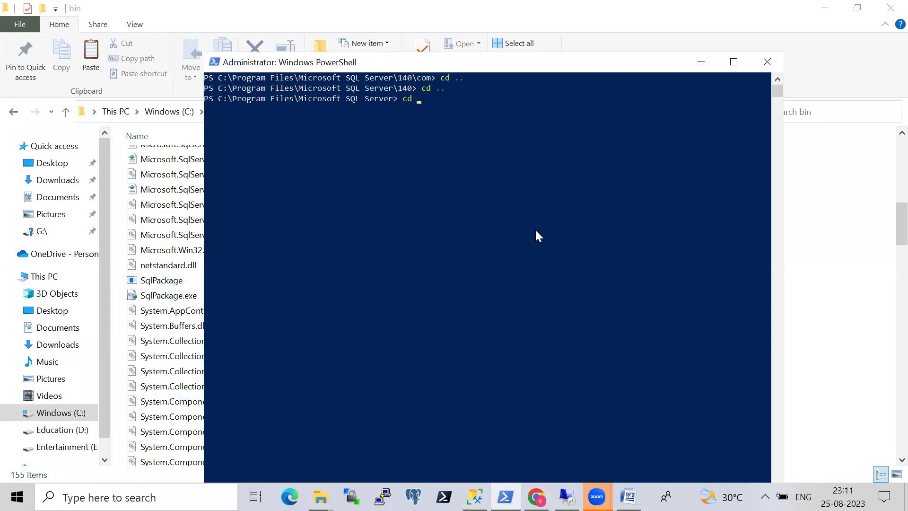
{"action": "type", "text": "60"}
{"action": "key", "text": "Return"}
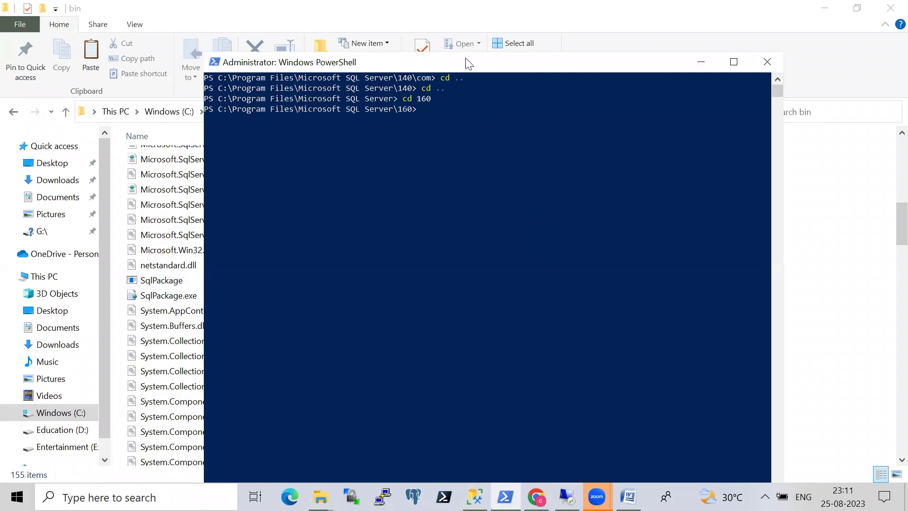
- In PowerShell, change into the DAC\bin directory and enter .\SqlPackage.exe at the prompt without running it
{"action": "left_click_drag", "start_coordinate": [468, 63], "coordinate": [521, 175]}
{"action": "type", "text": "cd DA"}
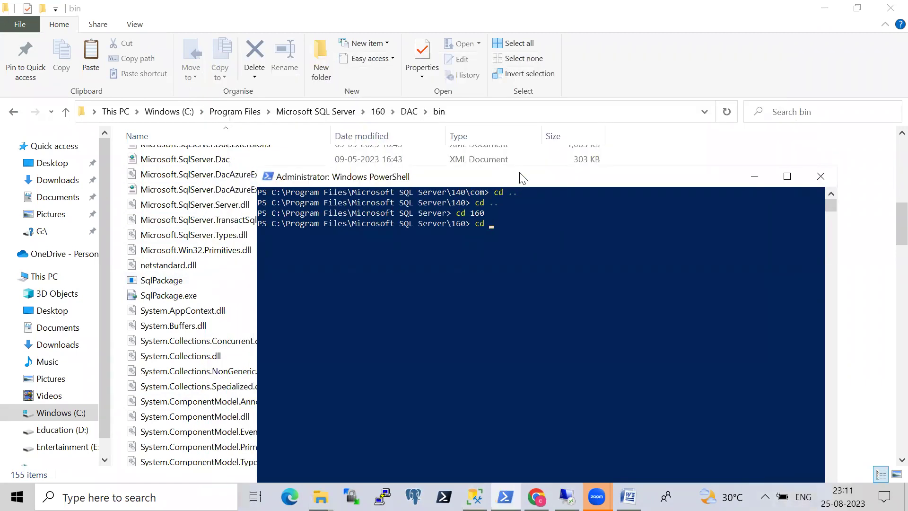
{"action": "type", "text": "C"}
{"action": "key", "text": "Return"}
{"action": "type", "text": "cd bin"}
{"action": "key", "text": "Return"}
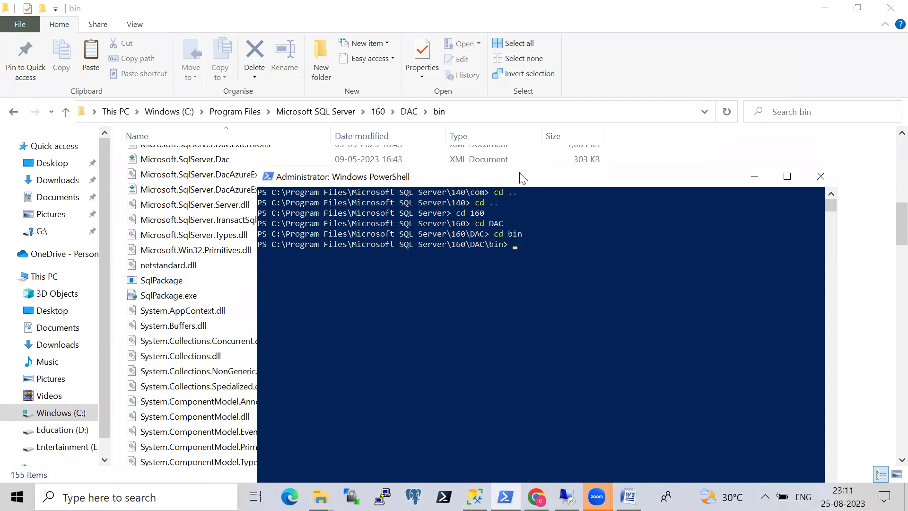
{"action": "type", "text": ".\\SqlPackage.exe"}
- Open the BACPAC_SQLPACKAGE document in Word and review the arguments of its SqlPackage.exe import command
{"action": "right_click", "coordinate": [628, 497]}
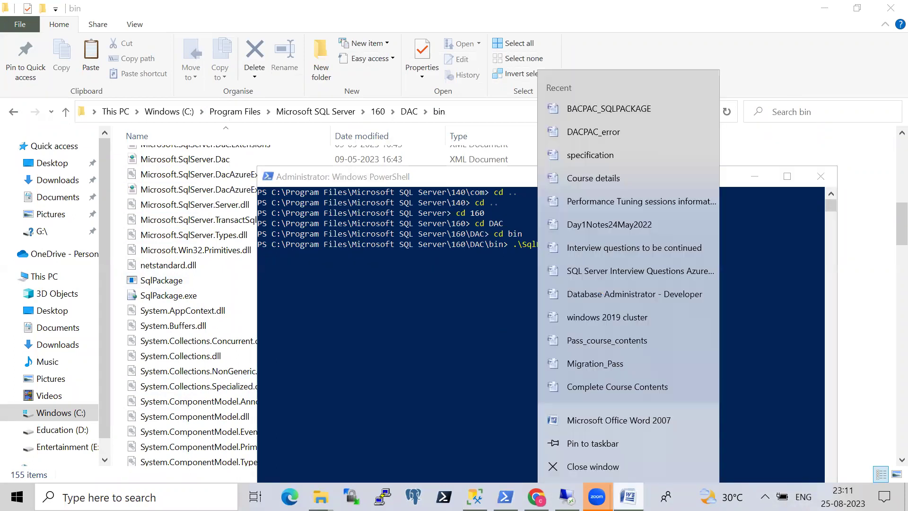
{"action": "left_click", "coordinate": [610, 108]}
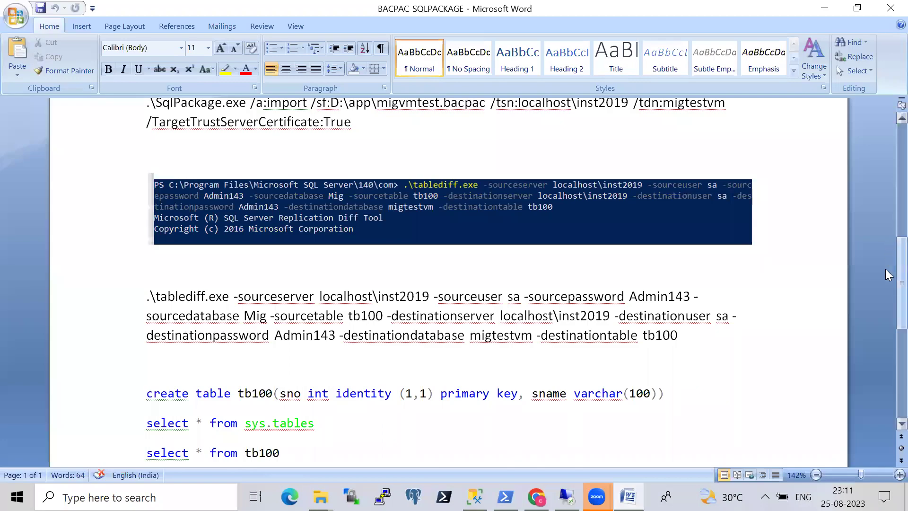
{"action": "scroll", "coordinate": [886, 269], "scroll_direction": "up", "scroll_amount": 1}
{"action": "scroll", "coordinate": [886, 260], "scroll_direction": "up", "scroll_amount": 1}
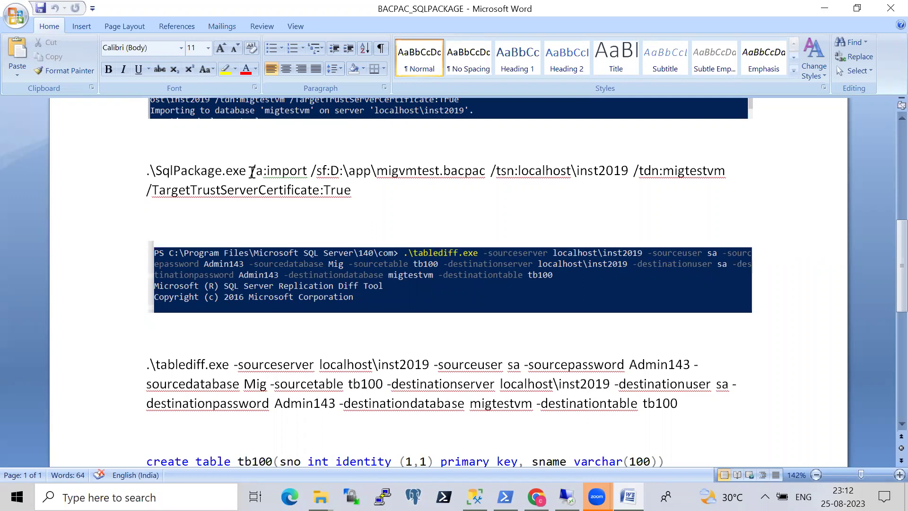
{"action": "left_click_drag", "start_coordinate": [252, 171], "coordinate": [340, 192]}
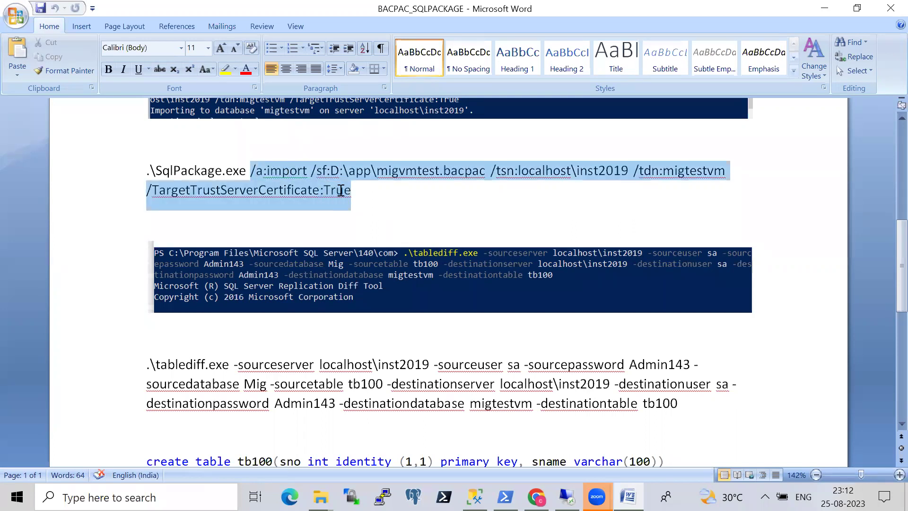
{"action": "left_click", "coordinate": [425, 210]}
- In File Explorer, sort the D:\app folder by date modified to check the bacpac file name, and minimize the window
{"action": "left_click", "coordinate": [325, 495]}
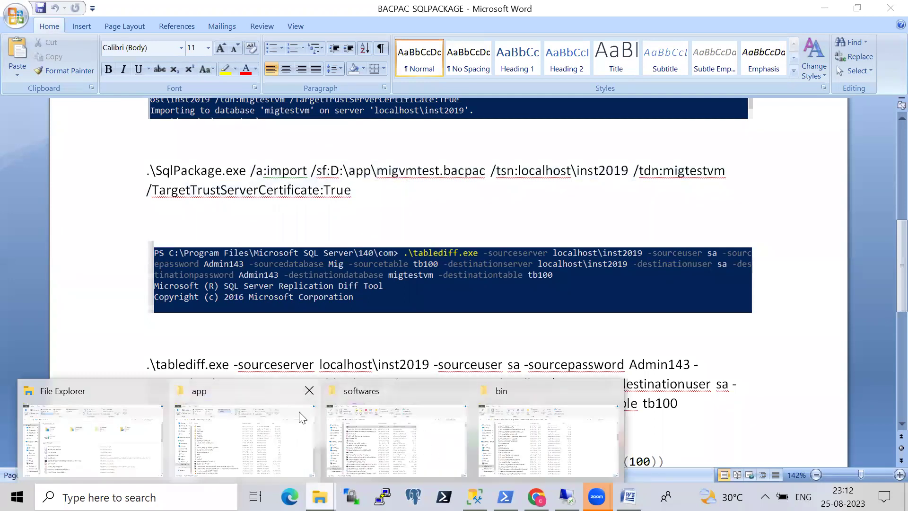
{"action": "left_click", "coordinate": [281, 458]}
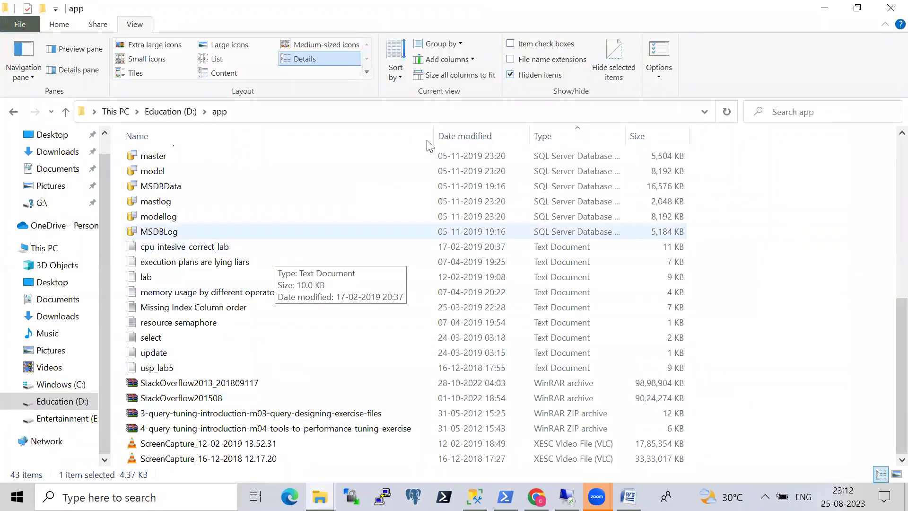
{"action": "left_click", "coordinate": [453, 137]}
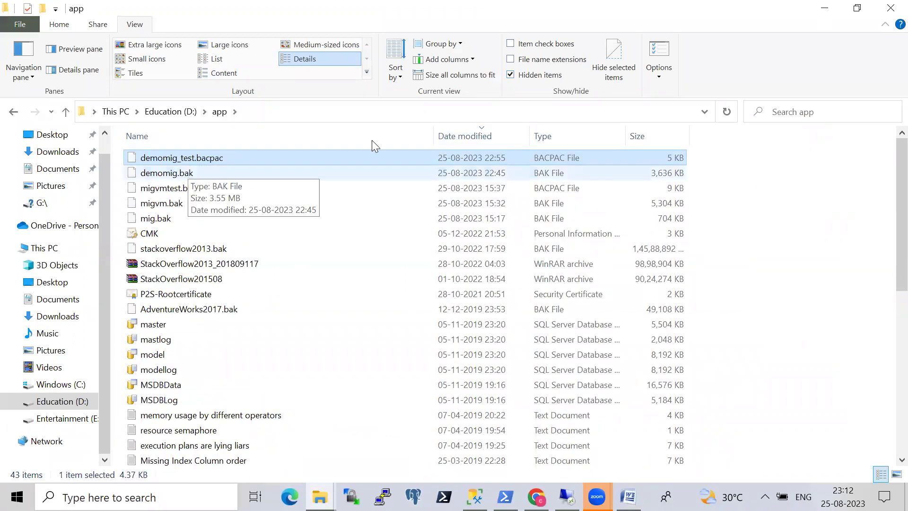
{"action": "left_click", "coordinate": [827, 11]}
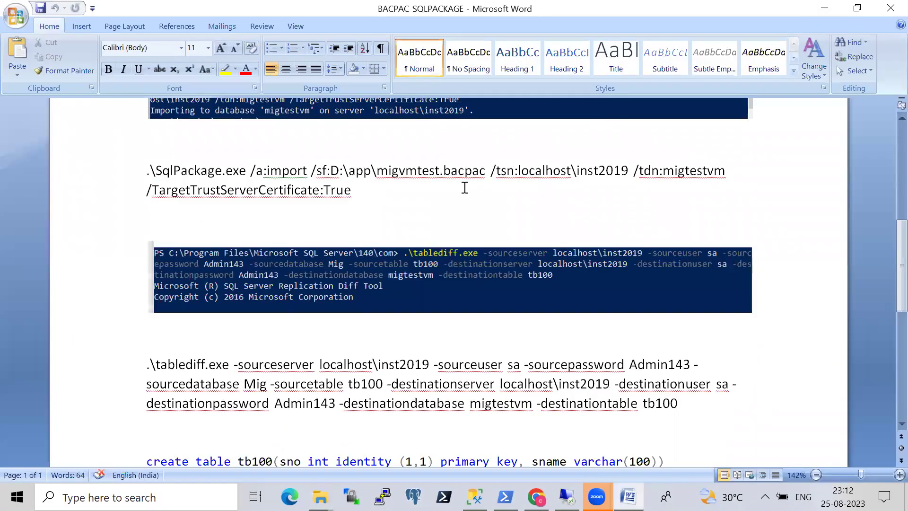
- In the Word document's import command, replace the migvmtest source file name with demomig_test
{"action": "left_click_drag", "start_coordinate": [440, 170], "coordinate": [380, 170]}
{"action": "type", "text": "demomig_"}
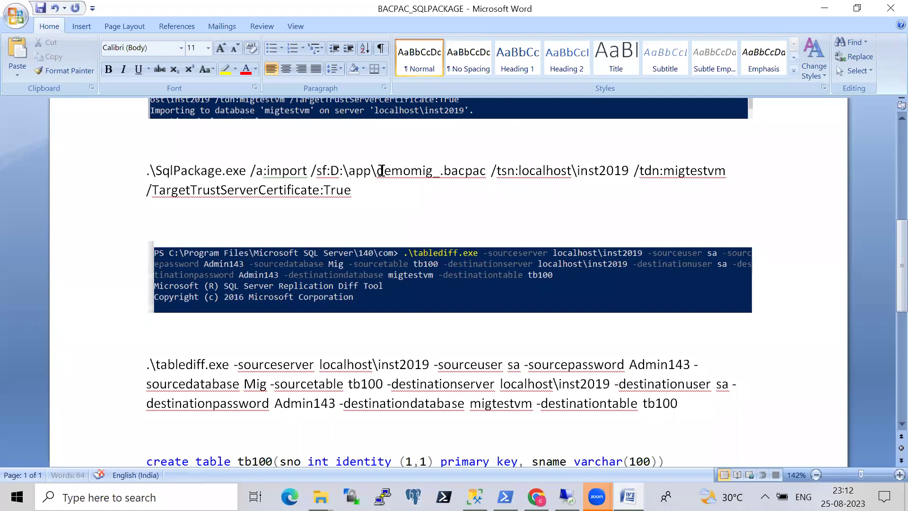
{"action": "key", "text": "alt+Tab"}
{"action": "key", "text": "alt+Tab"}
{"action": "type", "text": "test"}
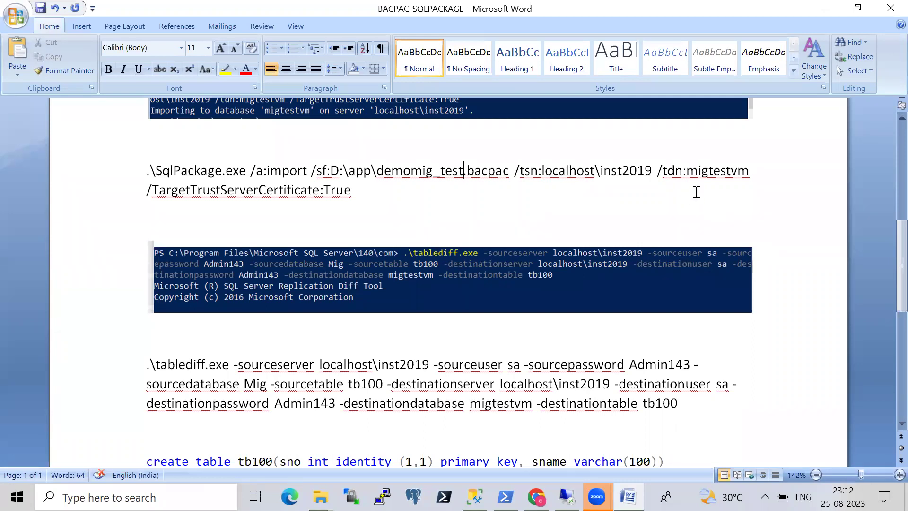
- Switch to SQL Server Management Studio and create a new database named demomigtarget on localhost\inst2019
{"action": "key", "text": "alt+Tab"}
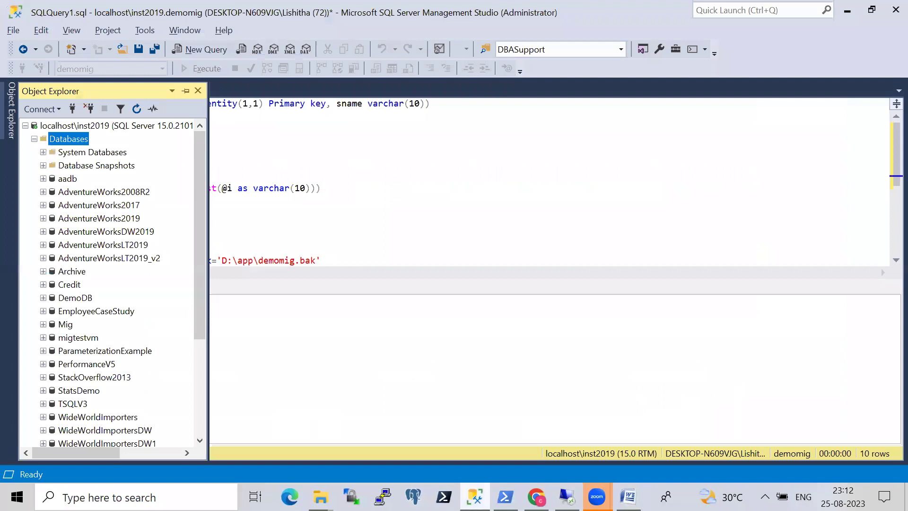
{"action": "right_click", "coordinate": [70, 144]}
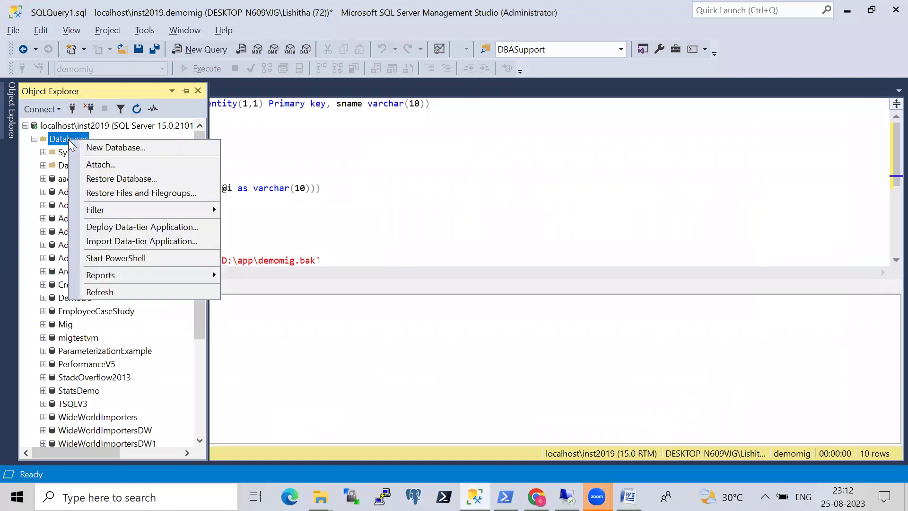
{"action": "left_click", "coordinate": [109, 145]}
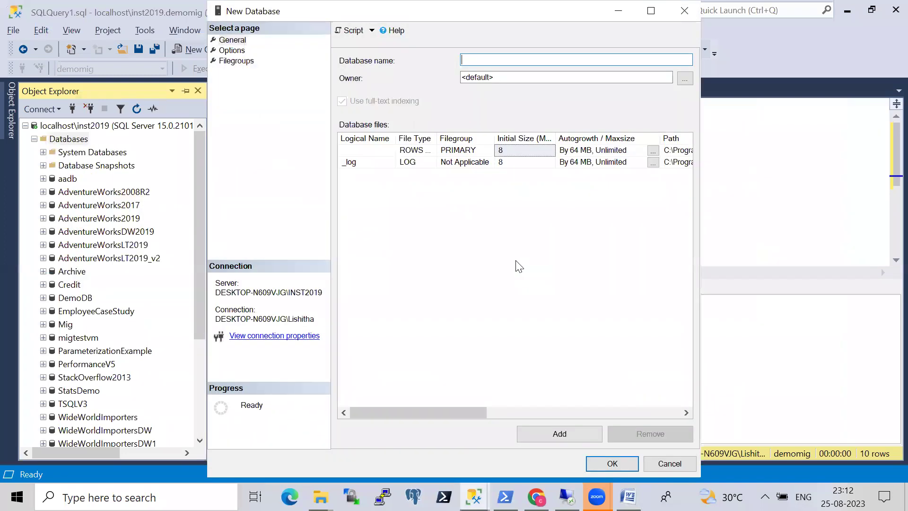
{"action": "type", "text": "demomig"}
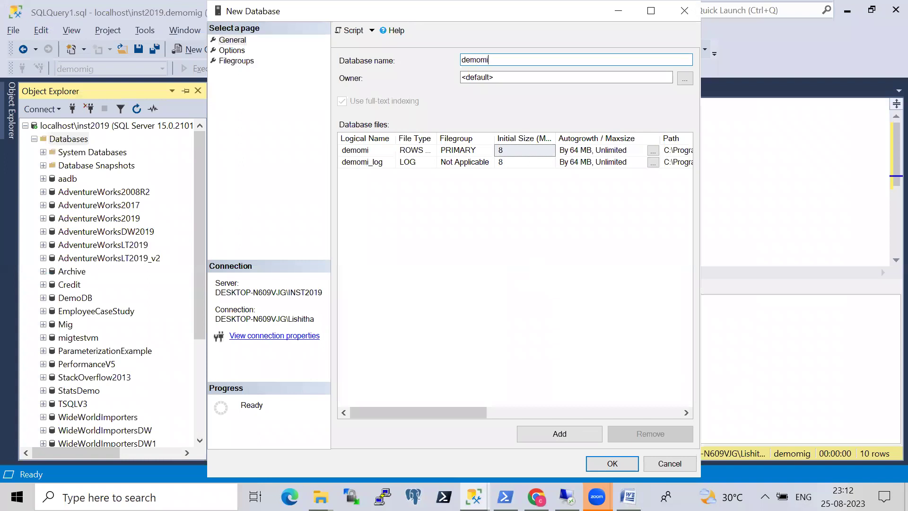
{"action": "type", "text": "target"}
{"action": "key", "text": "Return"}
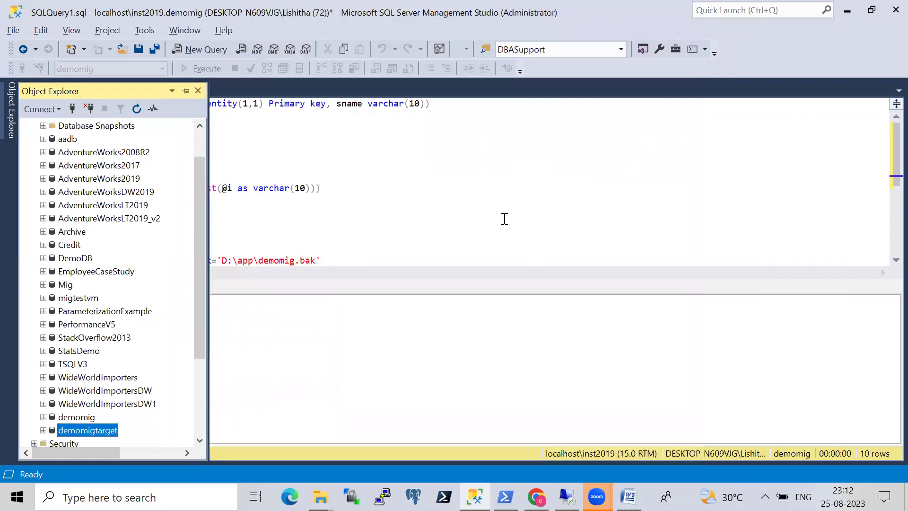
- Copy the demomigtarget database name and paste it over the /tdn value of the import command in Word
{"action": "right_click", "coordinate": [103, 431]}
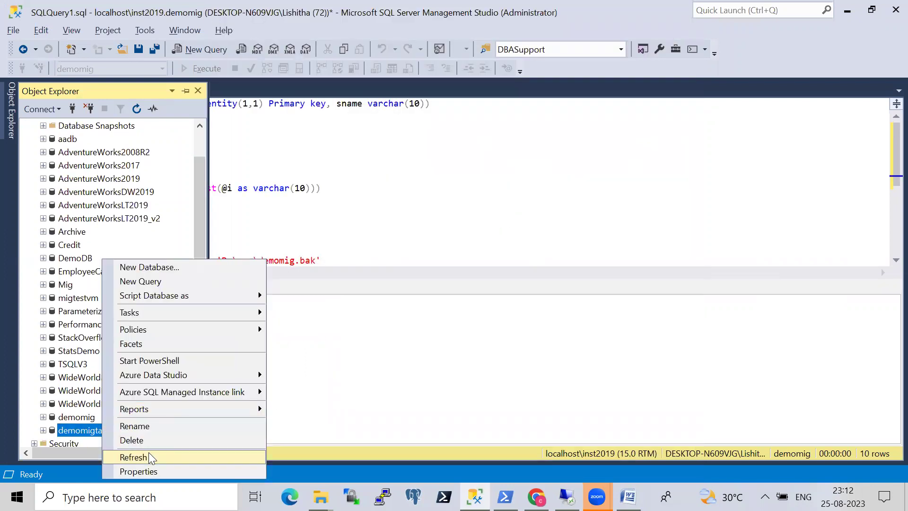
{"action": "left_click", "coordinate": [142, 427]}
{"action": "key", "text": "ctrl+c"}
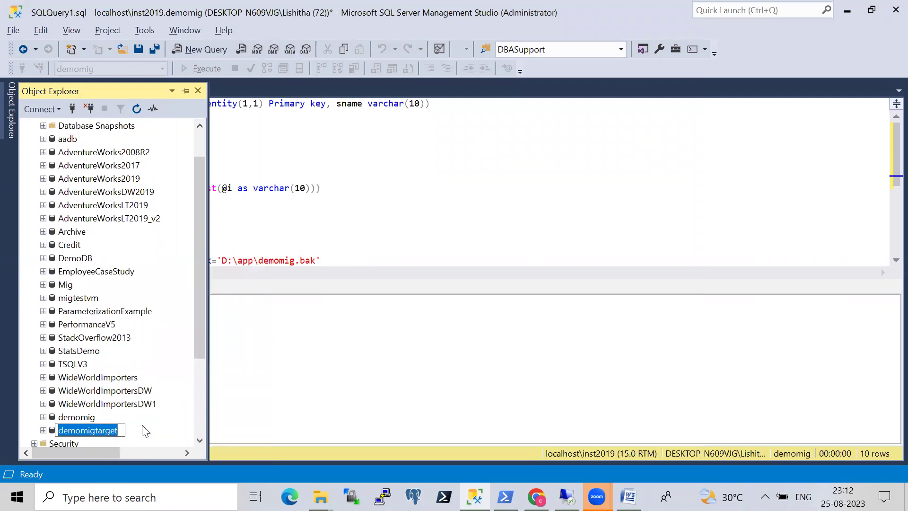
{"action": "key", "text": "alt+Tab"}
{"action": "left_click_drag", "start_coordinate": [750, 171], "coordinate": [692, 172]}
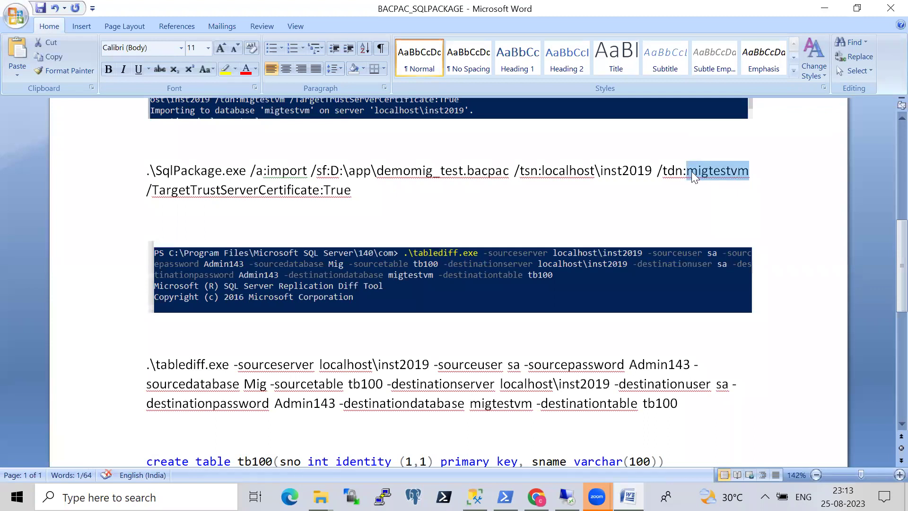
{"action": "key", "text": "ctrl+v"}
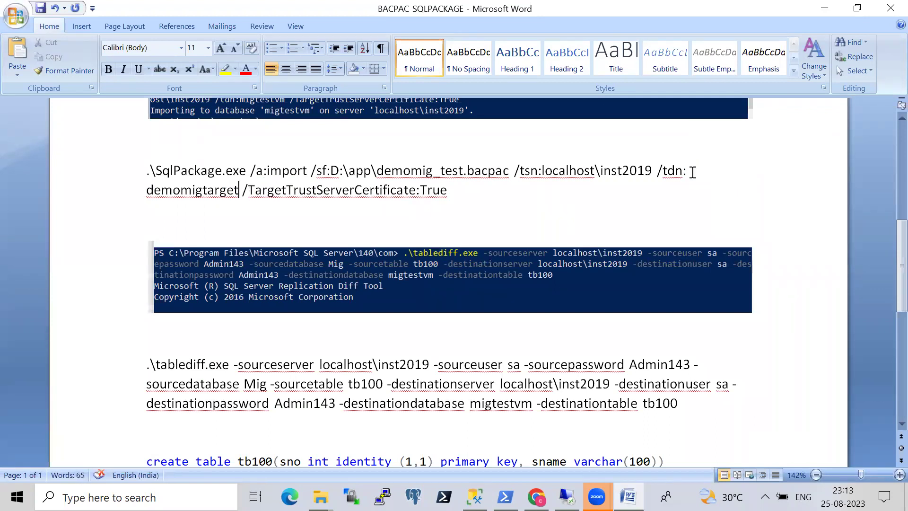
- Copy the import arguments from the Word document and try to run .\SqlPackage.exe with them in PowerShell
{"action": "left_click_drag", "start_coordinate": [442, 190], "coordinate": [250, 175]}
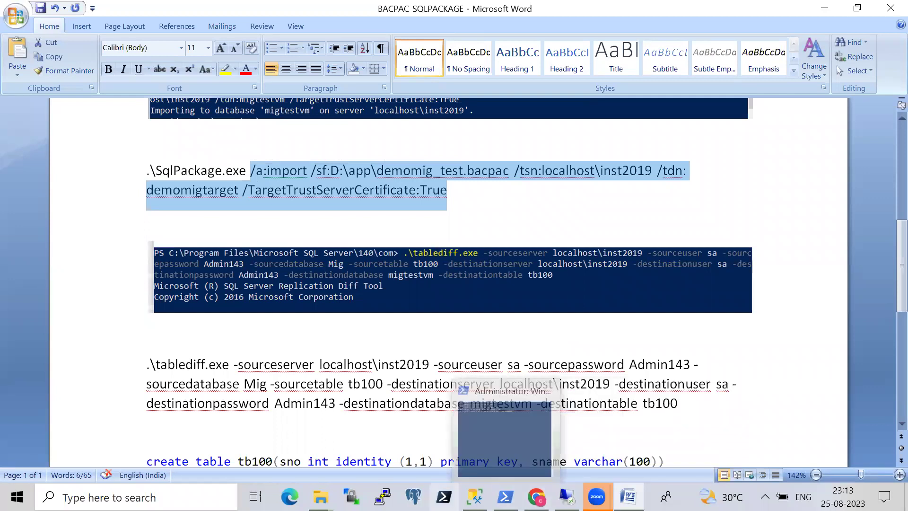
{"action": "left_click", "coordinate": [506, 496]}
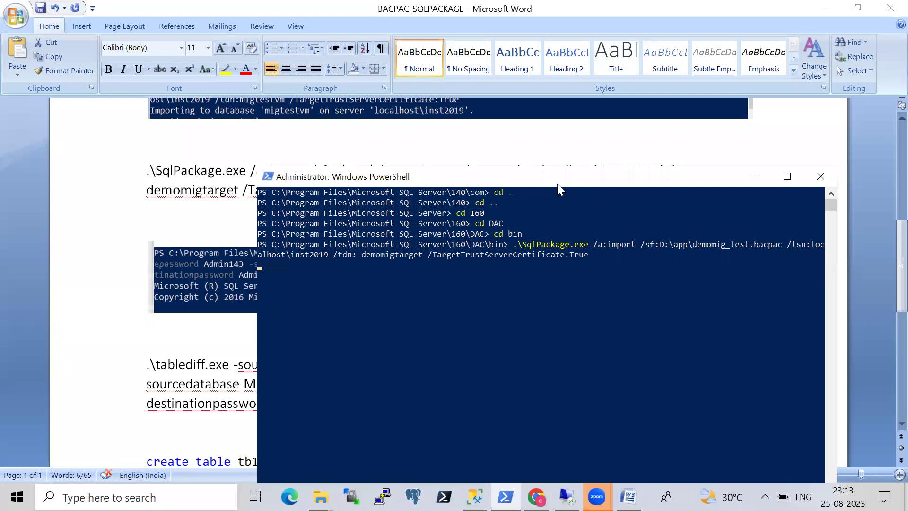
{"action": "key", "text": "Return"}
{"action": "left_click_drag", "start_coordinate": [545, 179], "coordinate": [533, 77]}
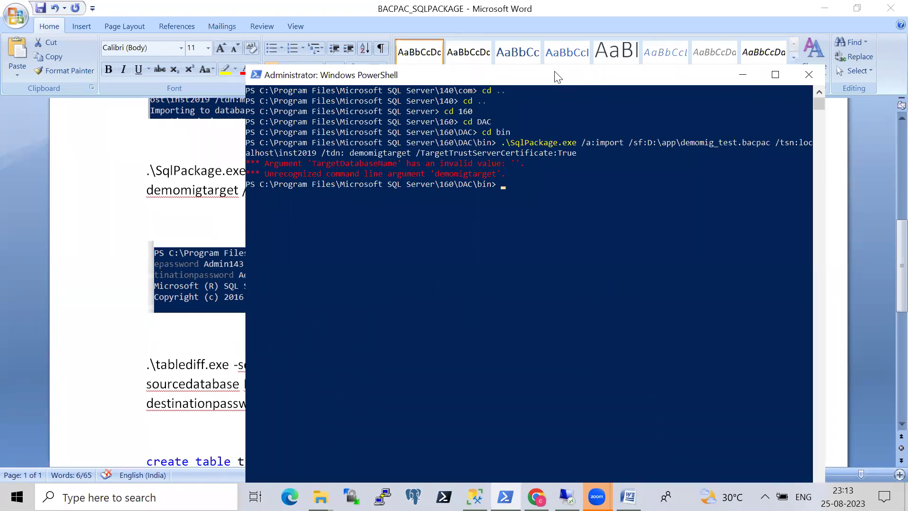
{"action": "left_click_drag", "start_coordinate": [557, 77], "coordinate": [544, 339]}
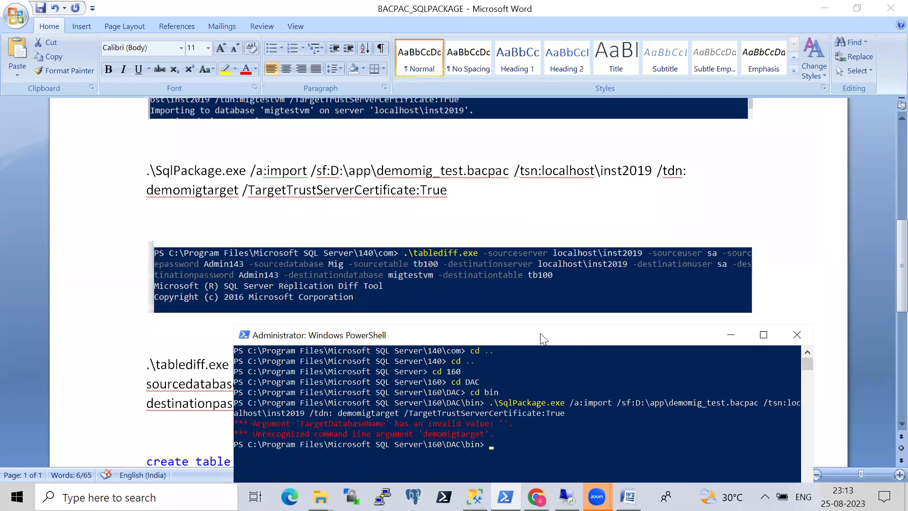
- Compare the failed import command in PowerShell with the sample SqlPackage import command shown in the Word document
{"action": "left_click", "coordinate": [885, 263]}
{"action": "scroll", "coordinate": [885, 259], "scroll_direction": "up", "scroll_amount": 1}
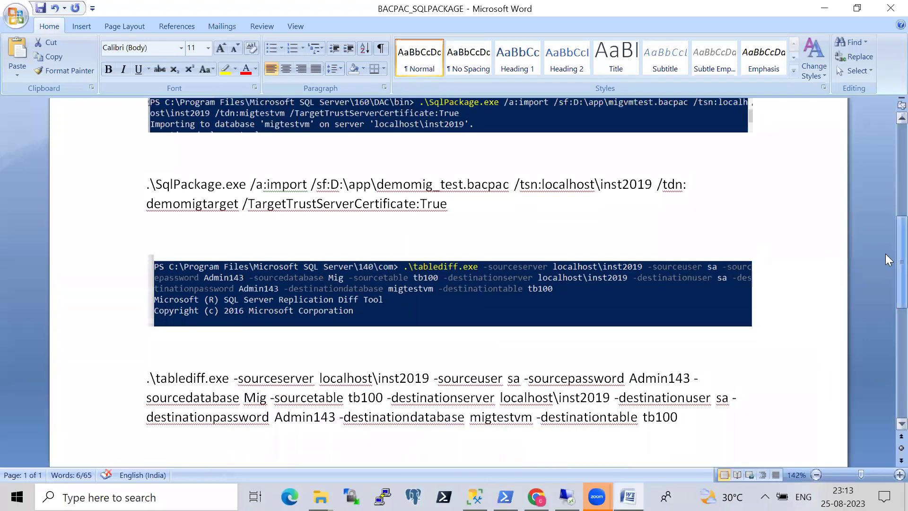
{"action": "scroll", "coordinate": [886, 254], "scroll_direction": "up", "scroll_amount": 1}
{"action": "key", "text": "ctrl+shift+Down"}
{"action": "key", "text": "alt+Tab"}
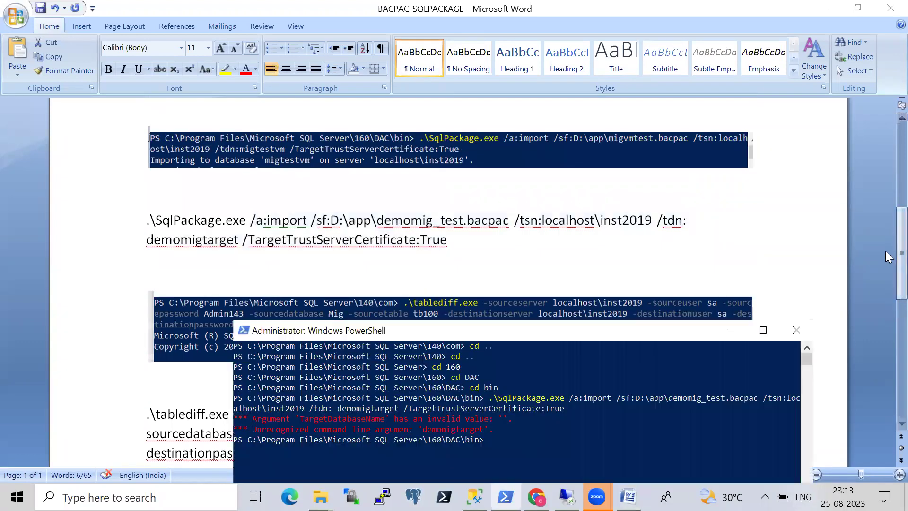
- Clear the PowerShell console and rerun the demomig_test.bacpac import with the space between /tdn: and demomigtarget removed
{"action": "left_click_drag", "start_coordinate": [557, 328], "coordinate": [511, 144]}
{"action": "type", "text": "cls"}
{"action": "key", "text": "Return"}
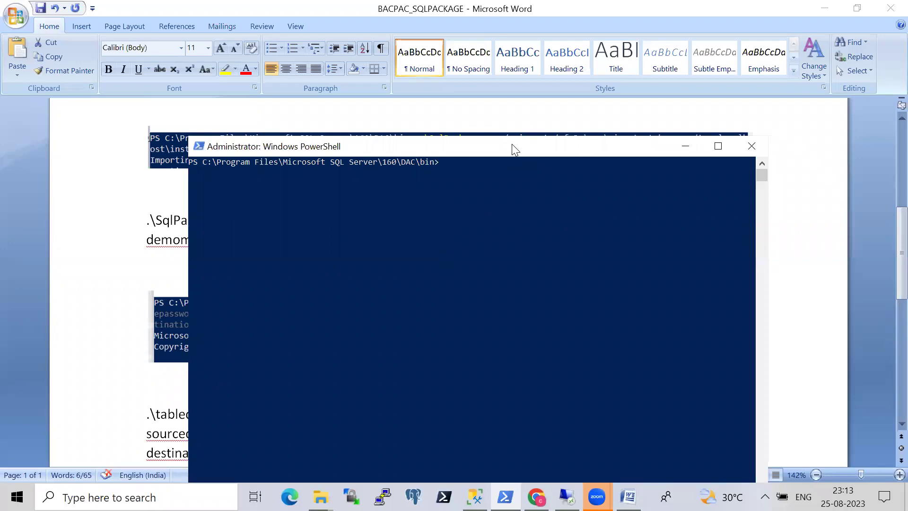
{"action": "type", "text": ".\\SqlPackage.exe /a:import /sf:D:\\app\\demomig_test.bacpac /tsn:localhost\\inst2019 /tdn: demomigtarget /TargetTrustServerCertificate:True"}
{"action": "left_click_drag", "start_coordinate": [487, 146], "coordinate": [488, 174]}
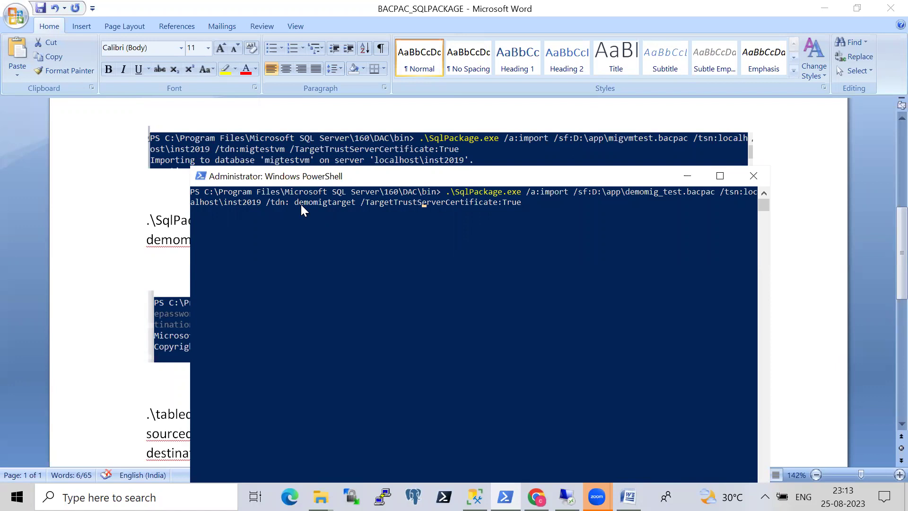
{"action": "key", "text": "BackSpace"}
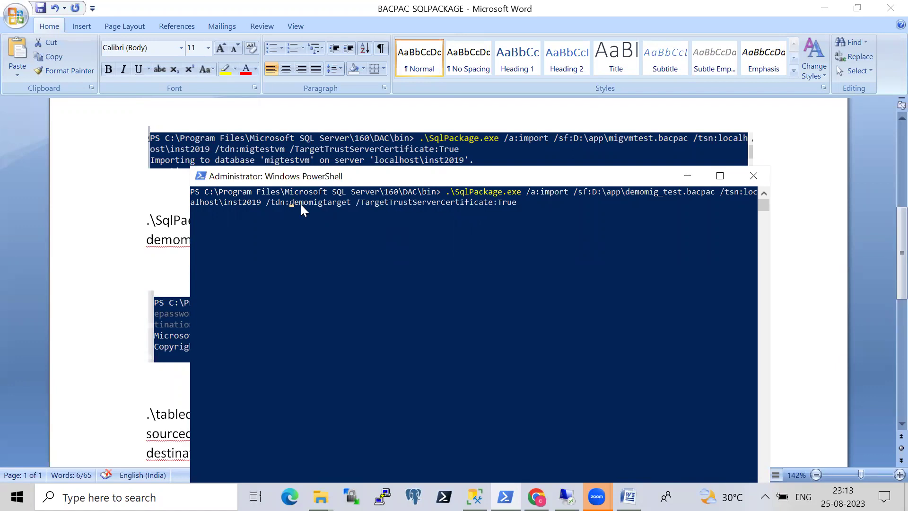
{"action": "key", "text": "Return"}
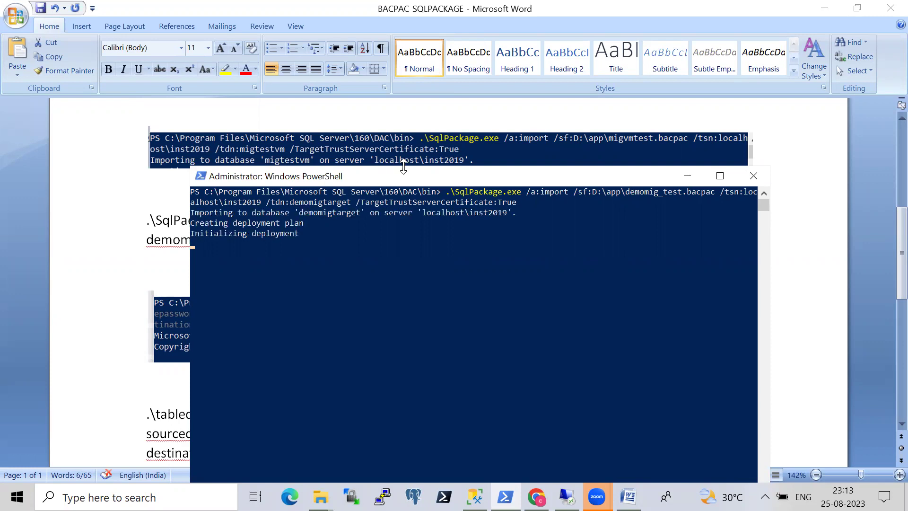
{"action": "left_click_drag", "start_coordinate": [408, 176], "coordinate": [422, 104]}
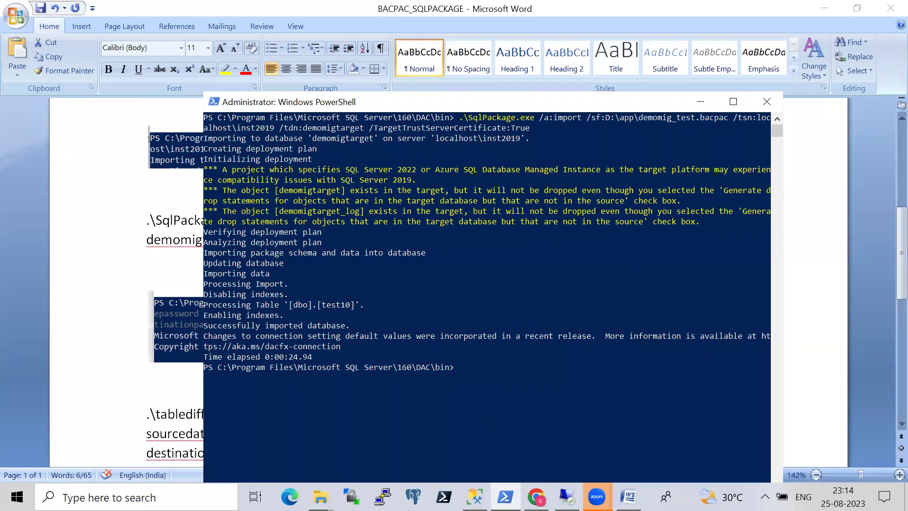
- Switch to SQL Server Management Studio and run select * from test10 in a new query on the demomigtarget database
{"action": "mouse_move", "coordinate": [475, 497]}
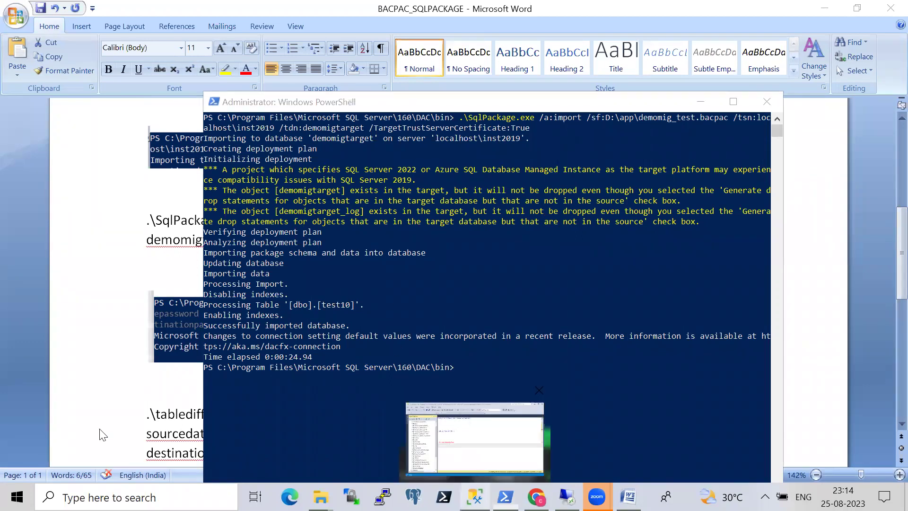
{"action": "left_click", "coordinate": [452, 440]}
{"action": "right_click", "coordinate": [99, 429]}
{"action": "left_click", "coordinate": [155, 281]}
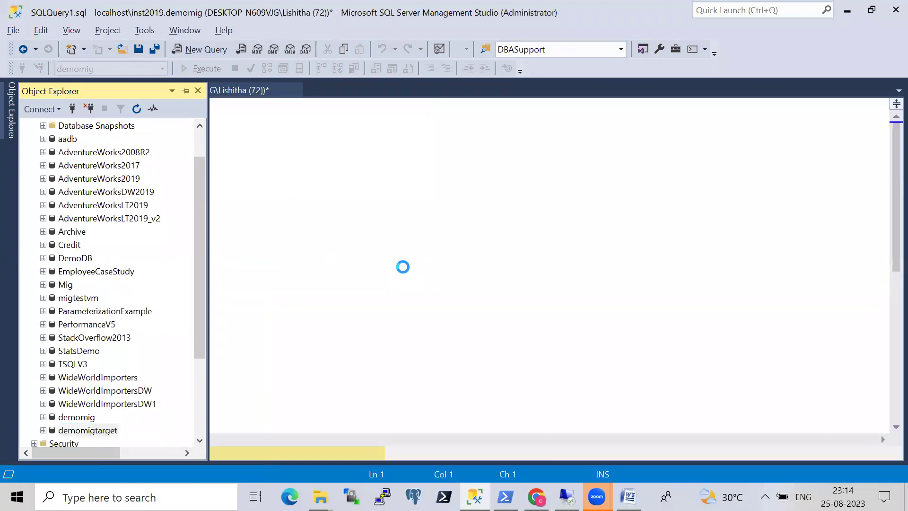
{"action": "type", "text": "select "}
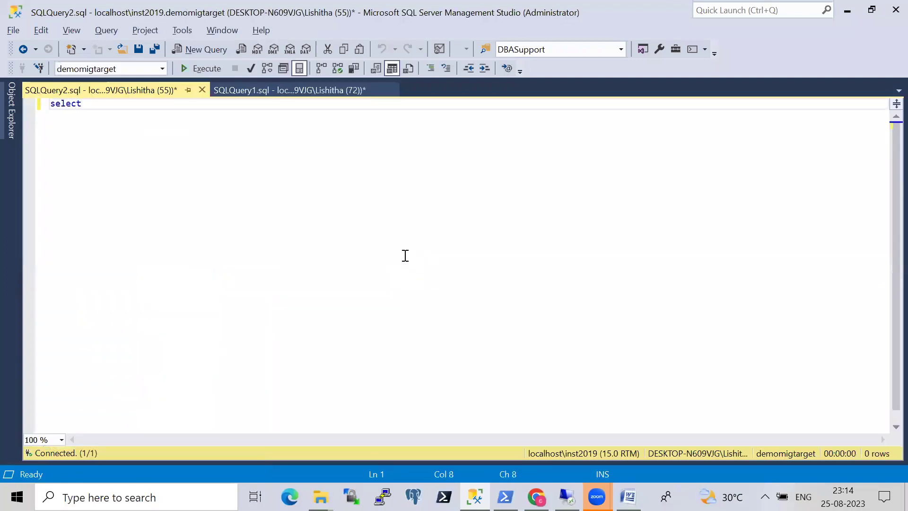
{"action": "type", "text": "* from test10"}
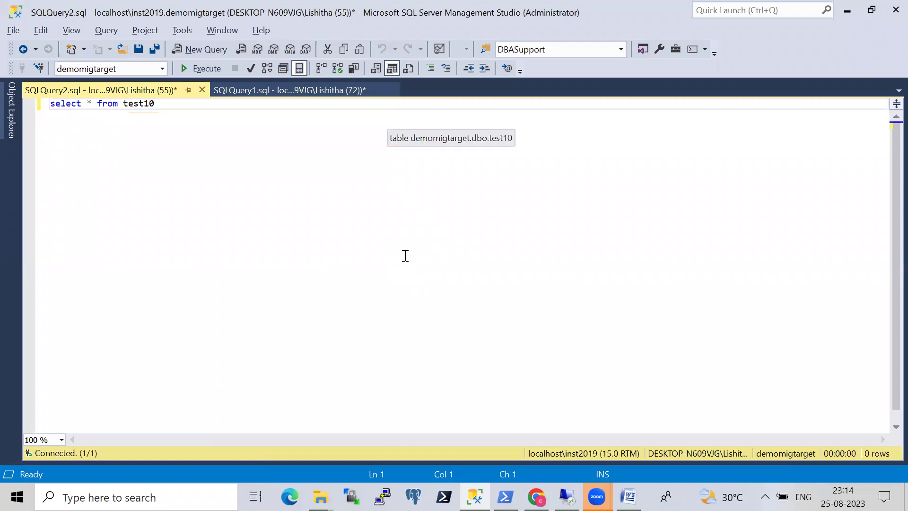
{"action": "key", "text": "F5"}
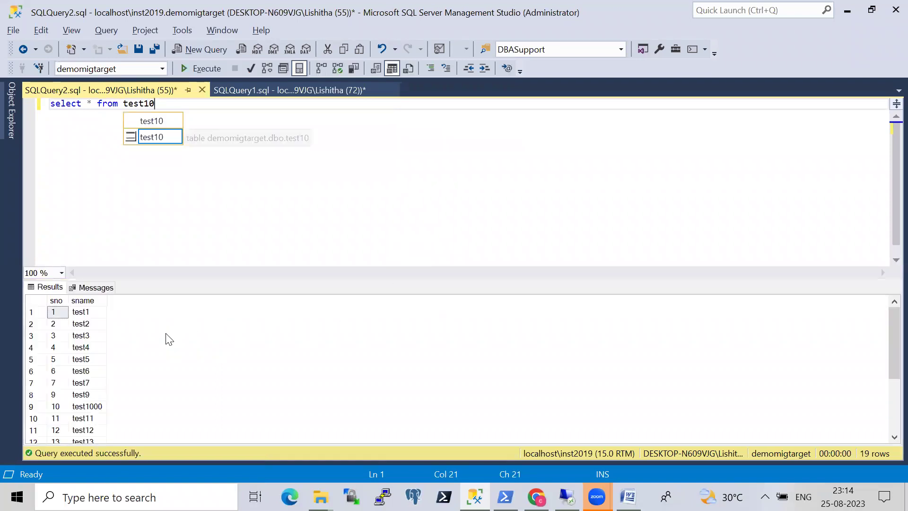
- Enlarge the results area, examine the imported test10 rows and row count, and bring up the demomig query for comparison
{"action": "left_click_drag", "start_coordinate": [175, 278], "coordinate": [164, 200]}
{"action": "left_click", "coordinate": [96, 326]}
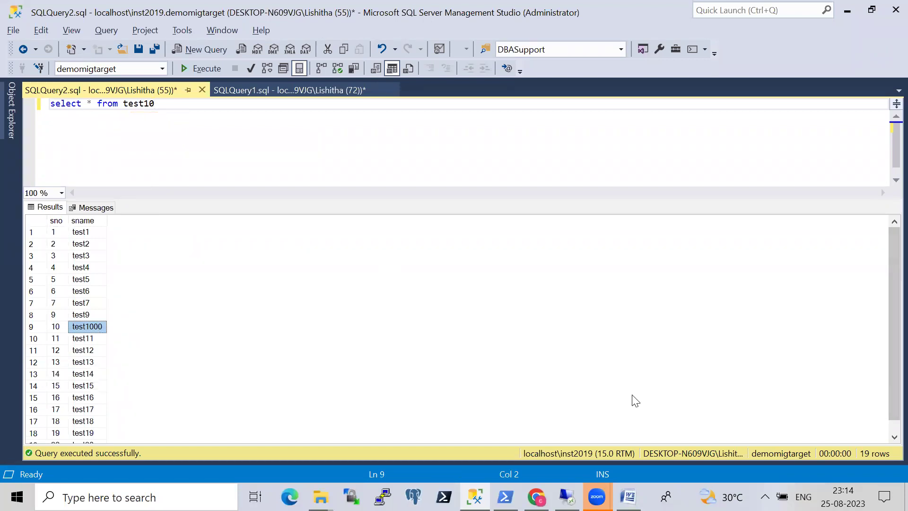
{"action": "left_click", "coordinate": [874, 455]}
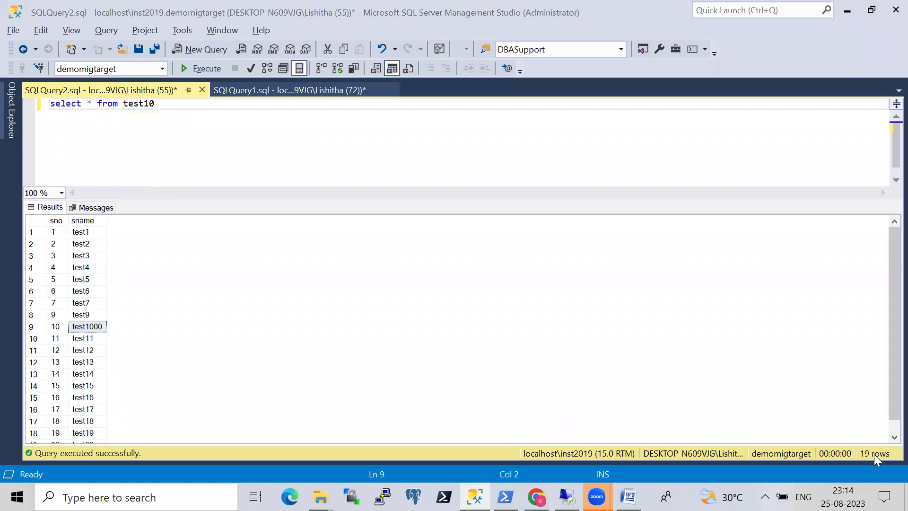
{"action": "left_click", "coordinate": [281, 92]}
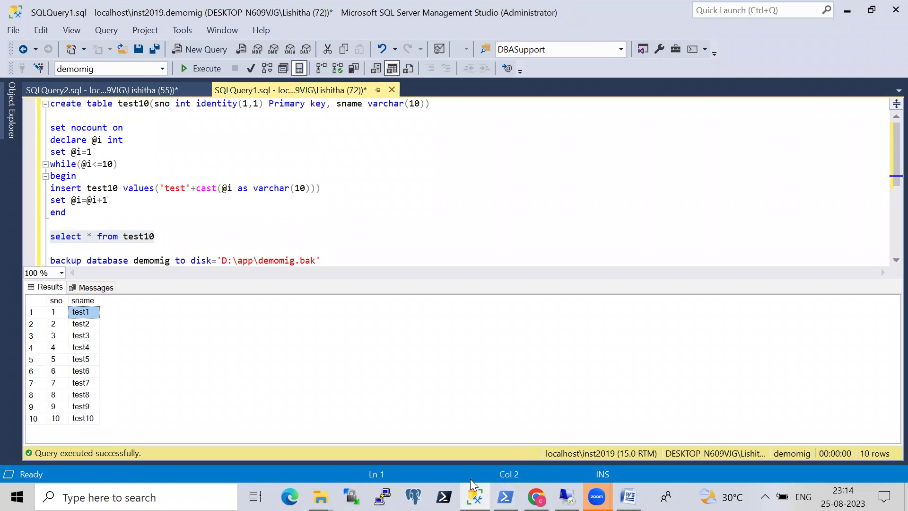
- Check the database names in SQL Server Management Studio and set -sourcedatabase in the Word document's tablediff command to demomigtarget
{"action": "left_click", "coordinate": [628, 496]}
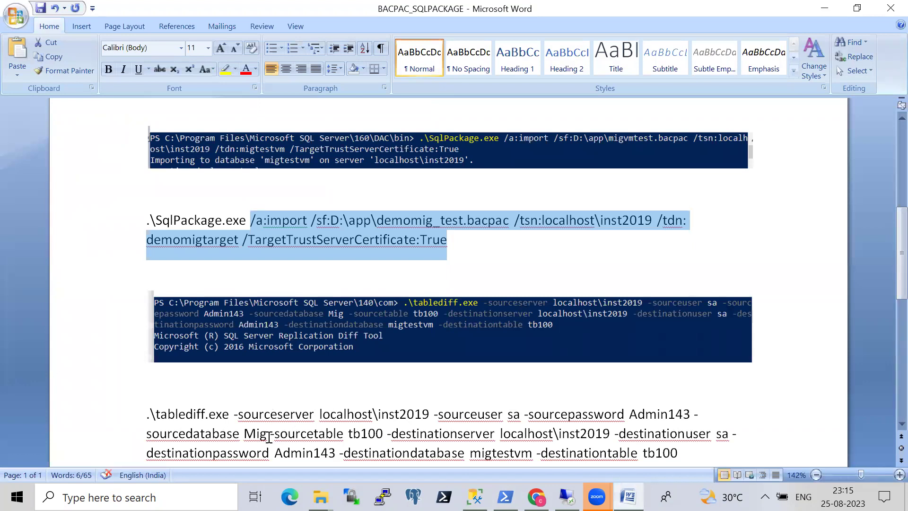
{"action": "key", "text": "alt+Tab"}
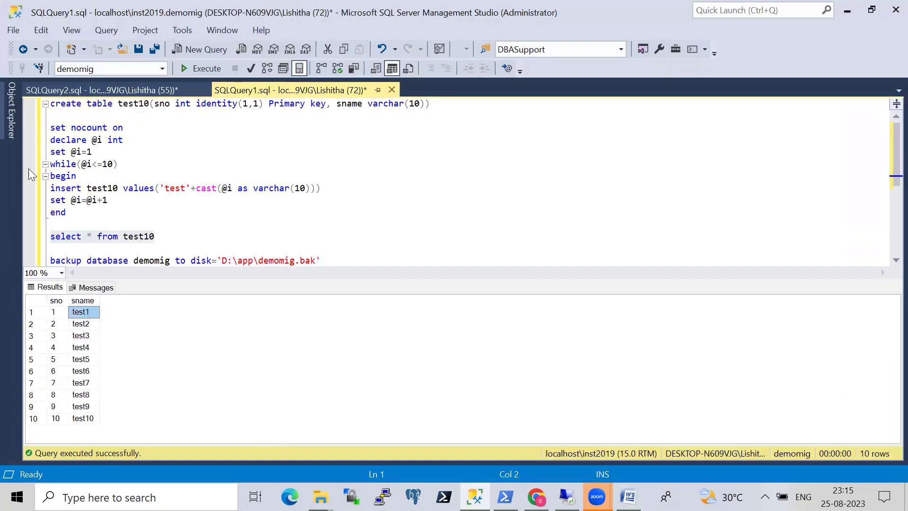
{"action": "mouse_move", "coordinate": [12, 135]}
{"action": "left_click", "coordinate": [88, 430]}
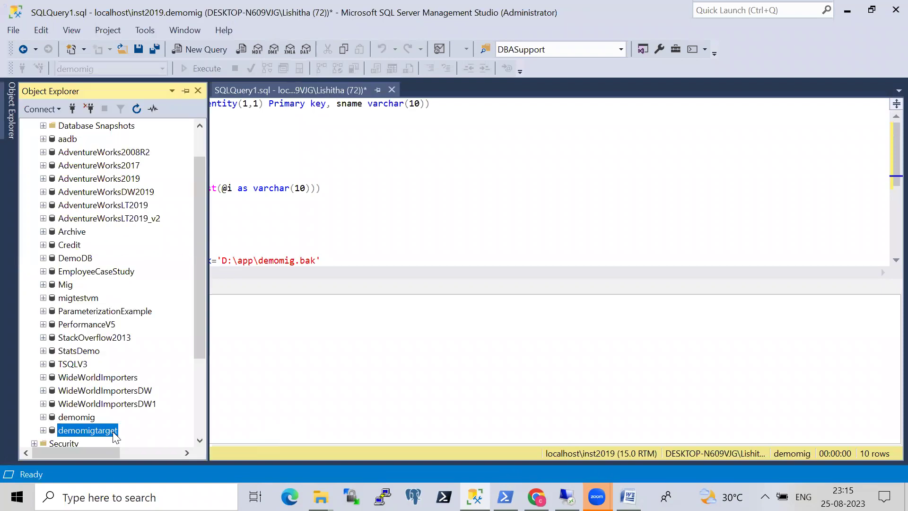
{"action": "key", "text": "alt+Tab"}
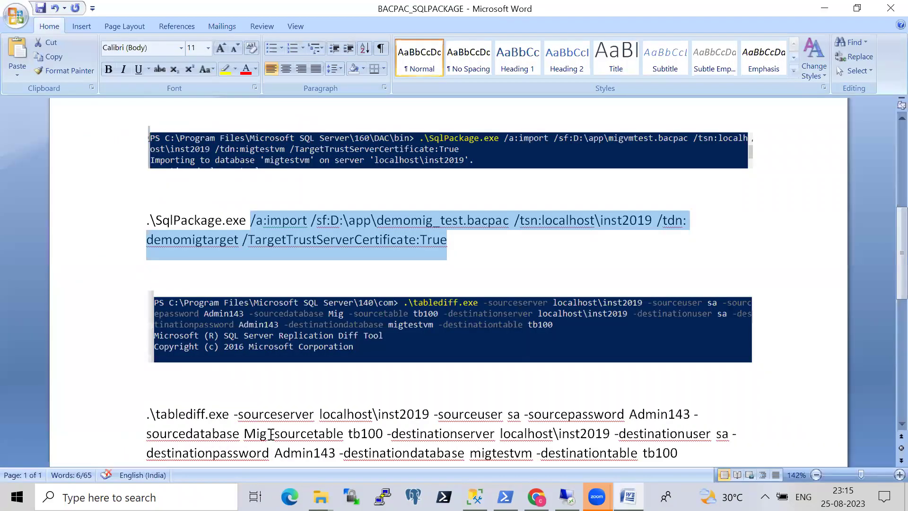
{"action": "left_click_drag", "start_coordinate": [268, 434], "coordinate": [248, 434]}
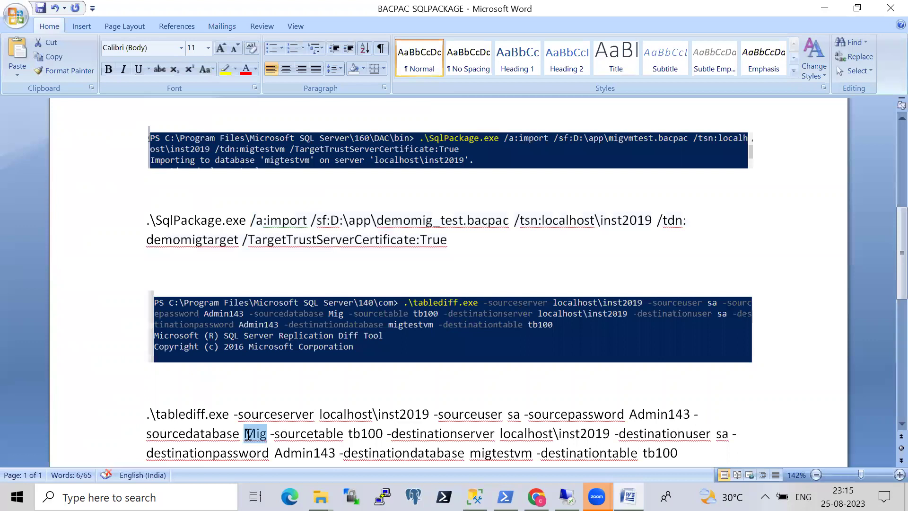
{"action": "key", "text": "BackSpace"}
{"action": "type", "text": "demo"}
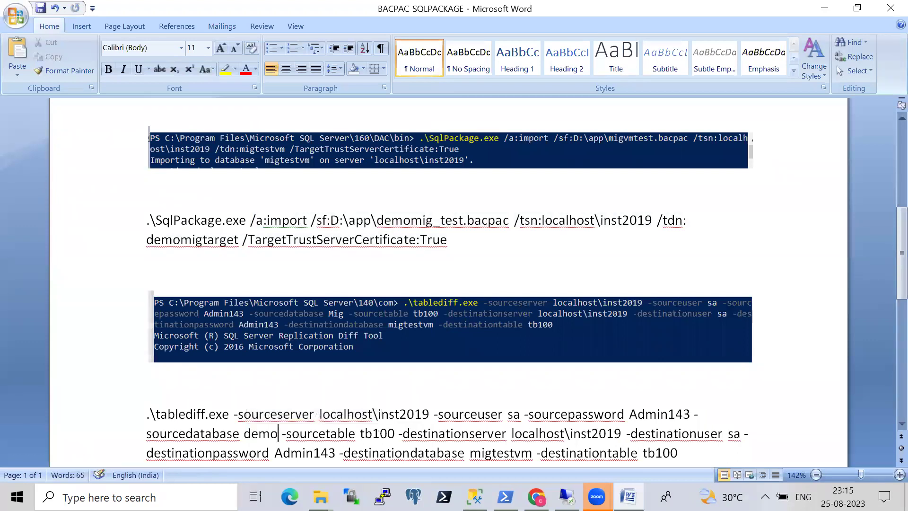
{"action": "type", "text": "mig"}
{"action": "key", "text": "alt+Tab"}
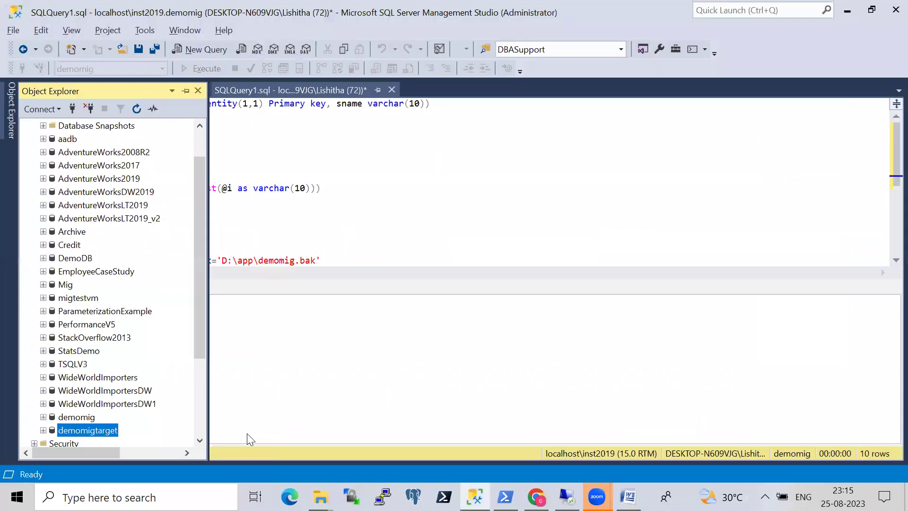
{"action": "key", "text": "alt+Tab"}
{"action": "type", "text": "target"}
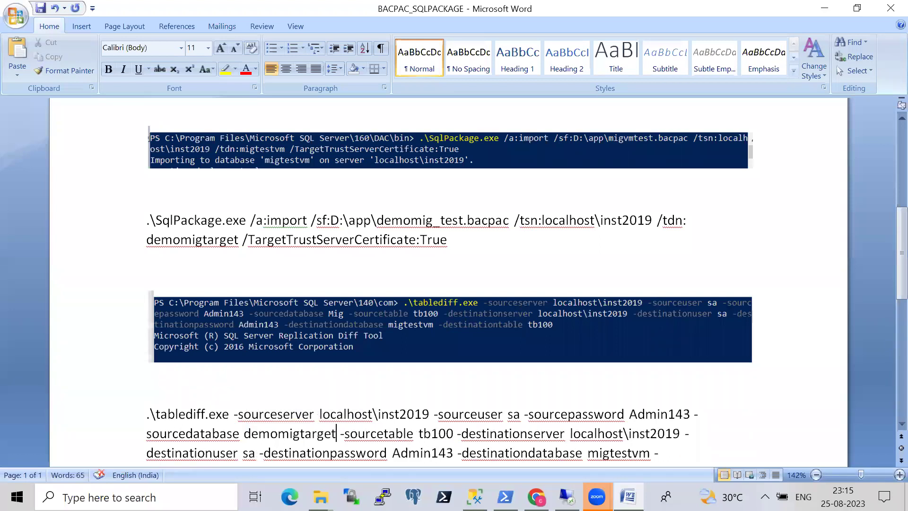
- Set -sourcetable in the Word document's tablediff command to test10, and return to SQL Server Management Studio
{"action": "key", "text": "alt+Tab"}
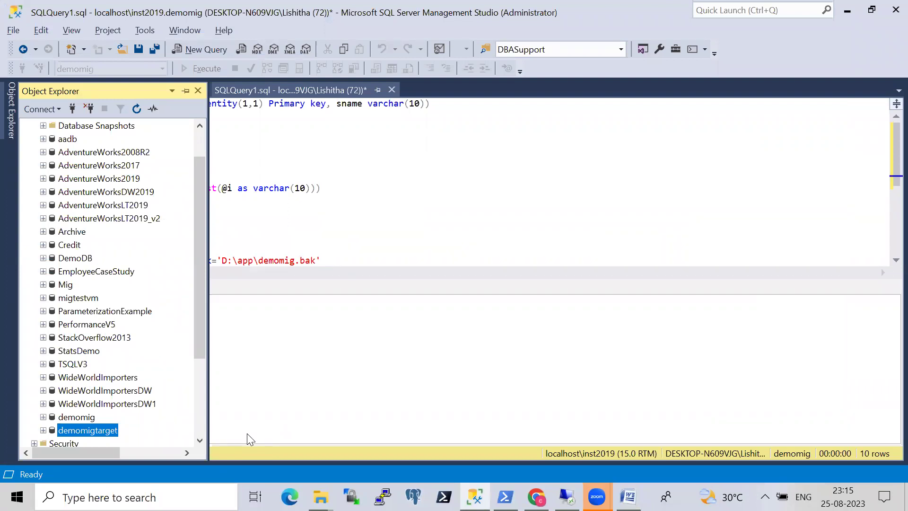
{"action": "key", "text": "alt+Tab"}
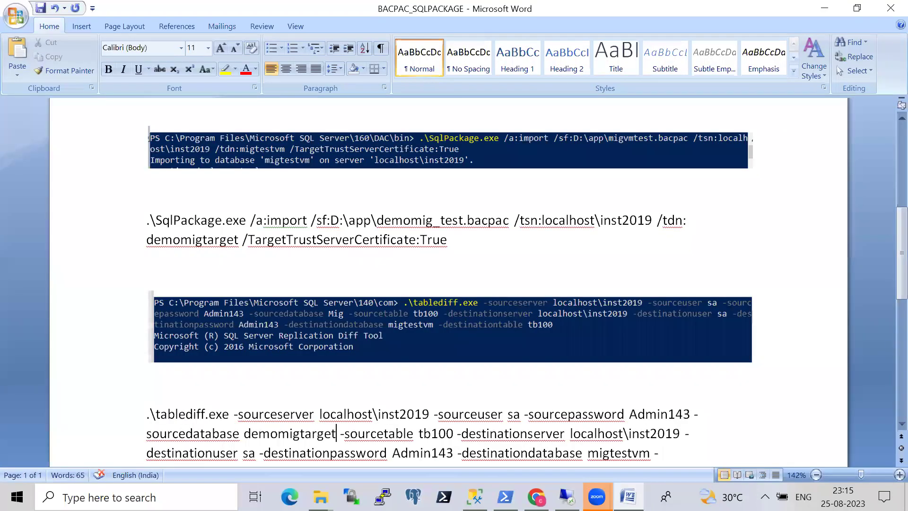
{"action": "key", "text": "alt+Tab"}
{"action": "left_click", "coordinate": [395, 216]}
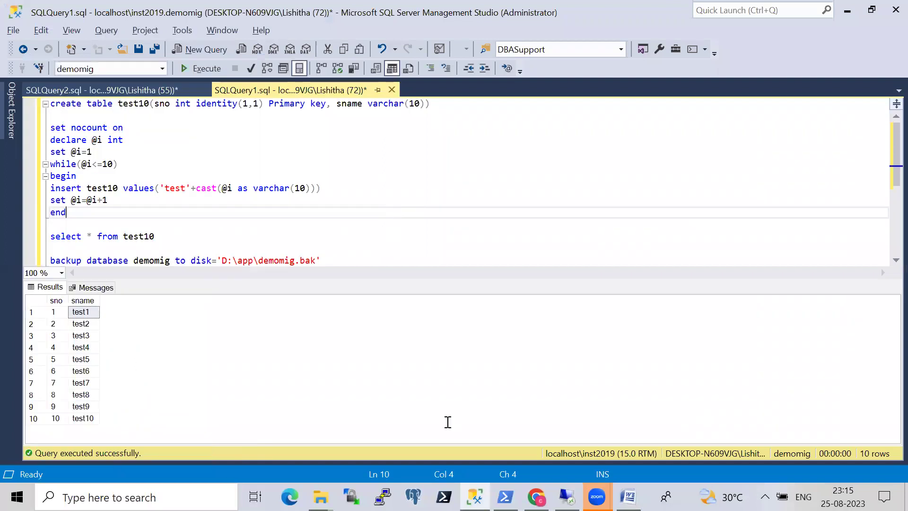
{"action": "key", "text": "alt+Tab"}
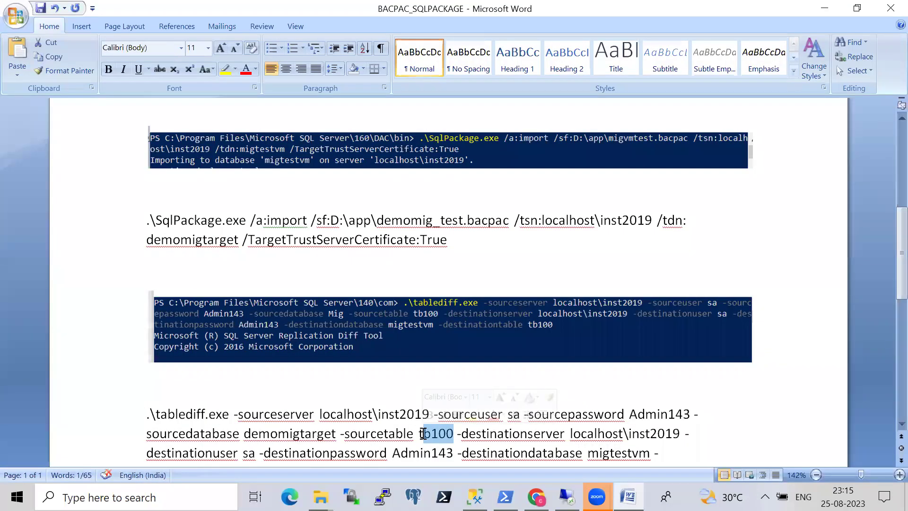
{"action": "type", "text": "est"}
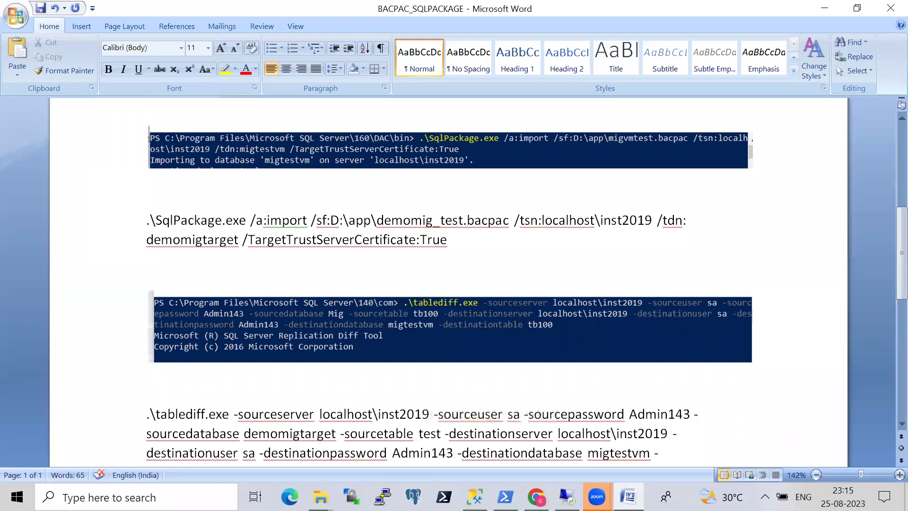
{"action": "key", "text": "alt+Tab"}
{"action": "key", "text": "alt+Tab"}
{"action": "type", "text": "10"}
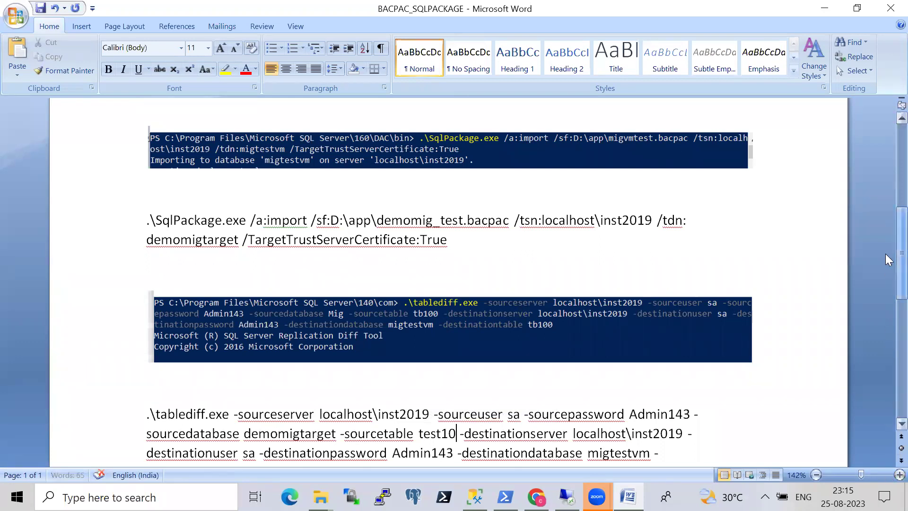
{"action": "scroll", "coordinate": [886, 261], "scroll_direction": "down", "scroll_amount": 2}
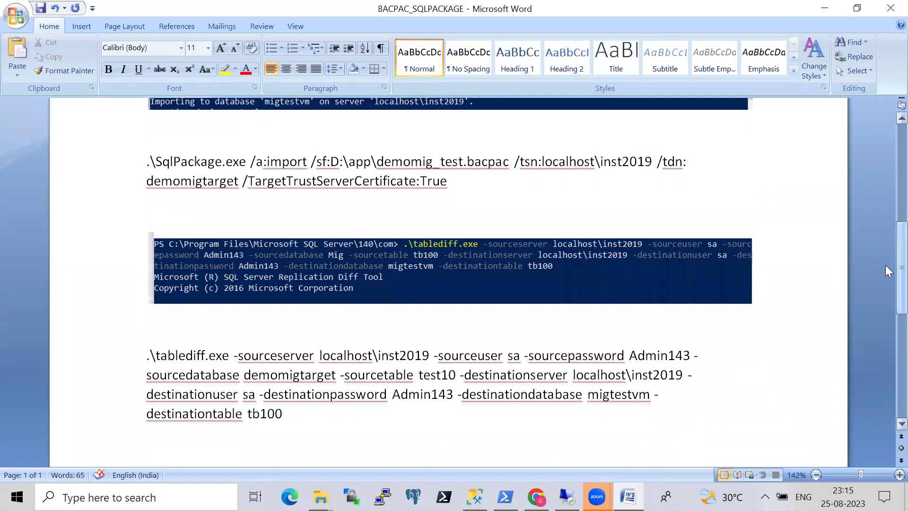
{"action": "key", "text": "alt+Tab"}
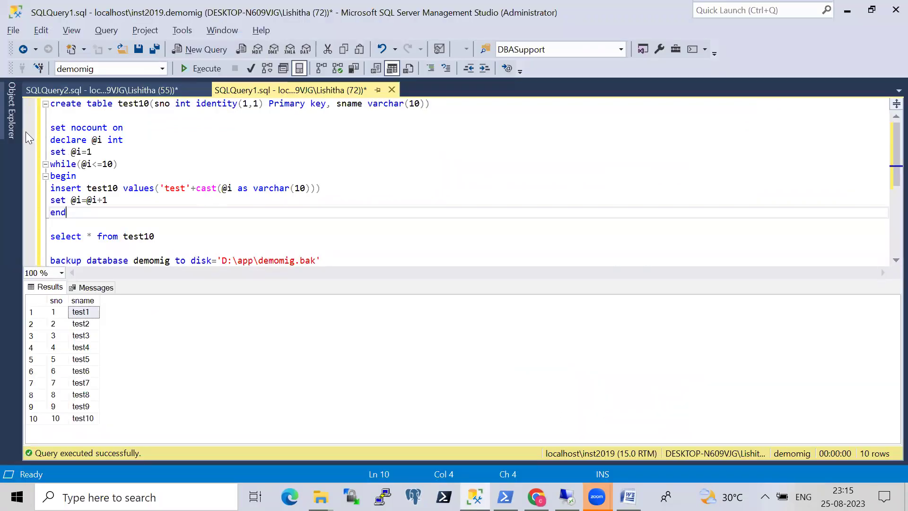
- Check the database names in Object Explorer and set -destinationdatabase in the Word document's tablediff command to demomig
{"action": "left_click", "coordinate": [12, 123]}
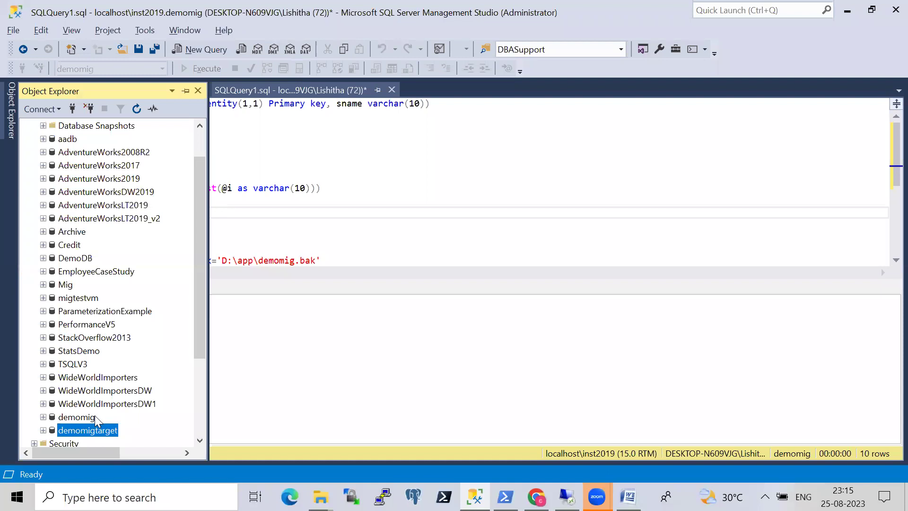
{"action": "key", "text": "alt+Tab"}
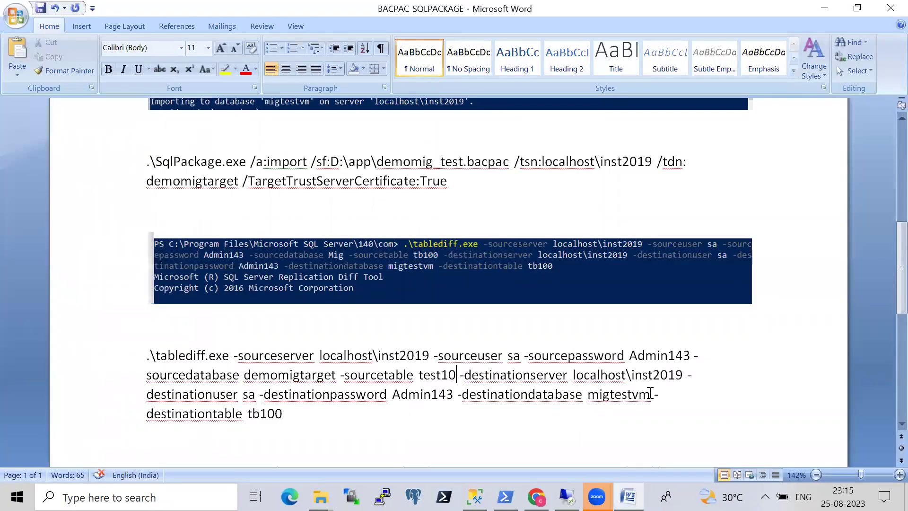
{"action": "left_click_drag", "start_coordinate": [651, 393], "coordinate": [589, 394]}
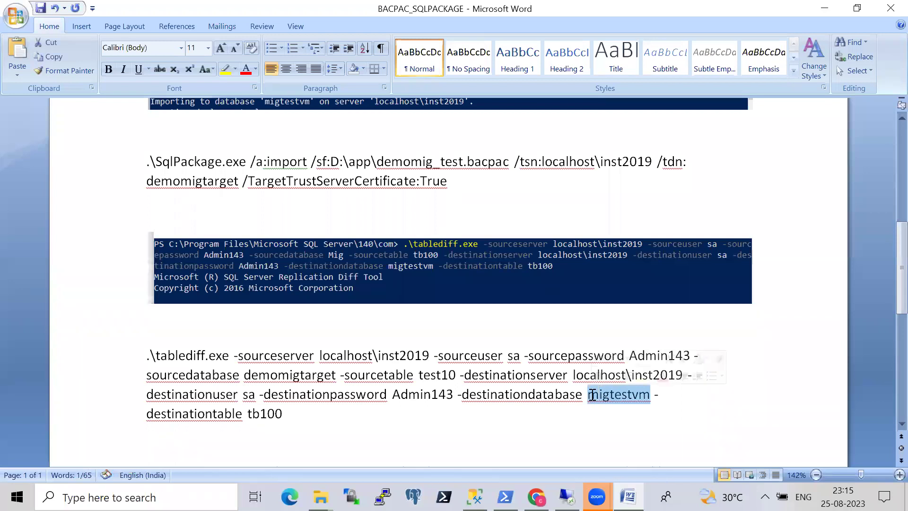
{"action": "type", "text": "demomig"}
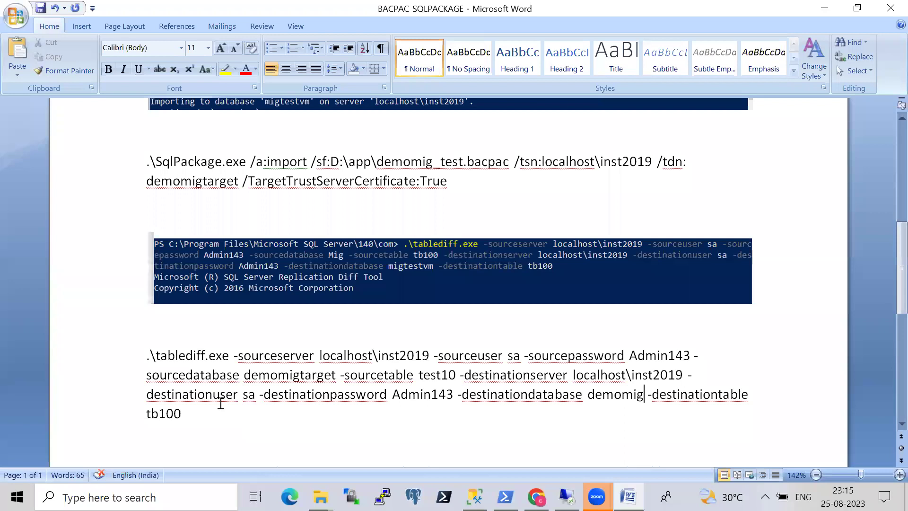
- Set -destinationtable at the end of the Word document's tablediff command to test10
{"action": "left_click", "coordinate": [195, 404]}
{"action": "key", "text": "BackSpace"}
{"action": "key", "text": "BackSpace"}
{"action": "key", "text": "BackSpace"}
{"action": "key", "text": "BackSpace"}
{"action": "type", "text": "est10"}
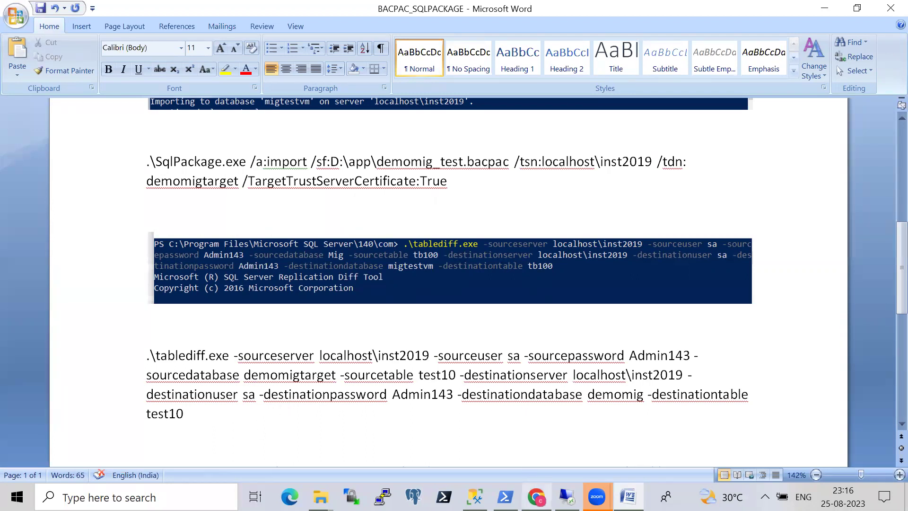
- Copy all the arguments after .\tablediff.exe from the command in the Word document
{"action": "left_click", "coordinate": [537, 497]}
{"action": "left_click", "coordinate": [539, 12]}
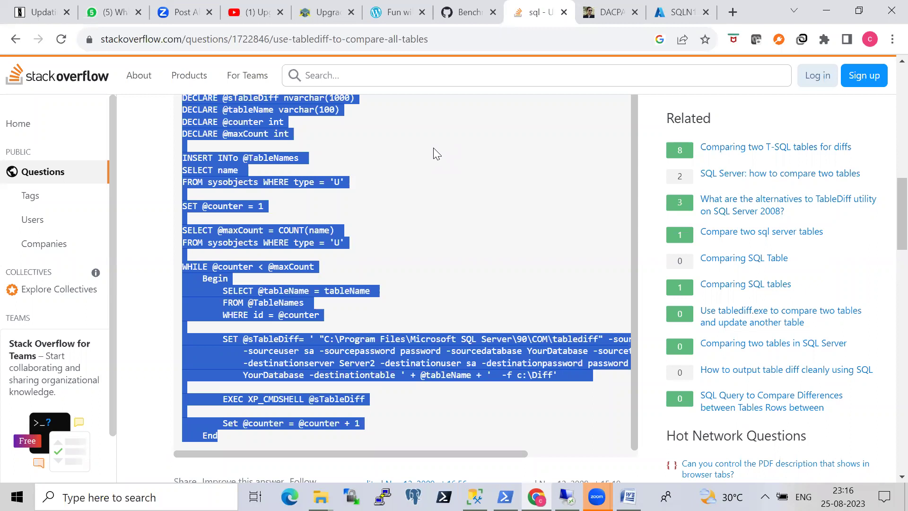
{"action": "key", "text": "alt+Tab"}
{"action": "left_click_drag", "start_coordinate": [234, 356], "coordinate": [273, 411]}
{"action": "key", "text": "ctrl+c"}
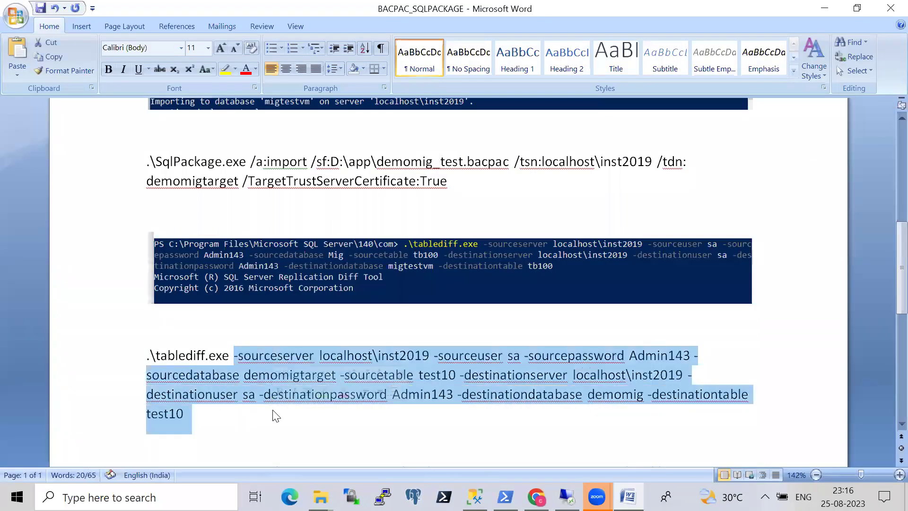
{"action": "key", "text": "alt+Tab"}
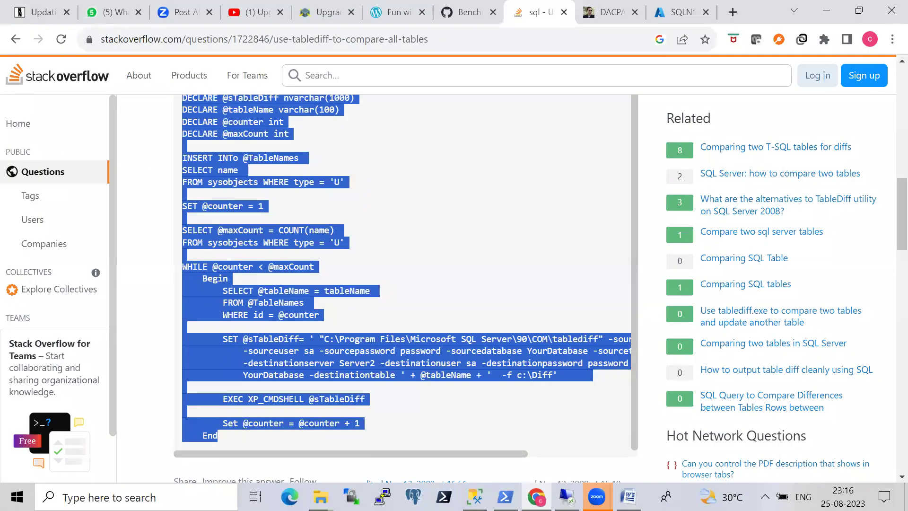
- Switch to the PowerShell window and change the working directory to C:\Program Files\Microsoft SQL Server\140\com
{"action": "left_click", "coordinate": [506, 496]}
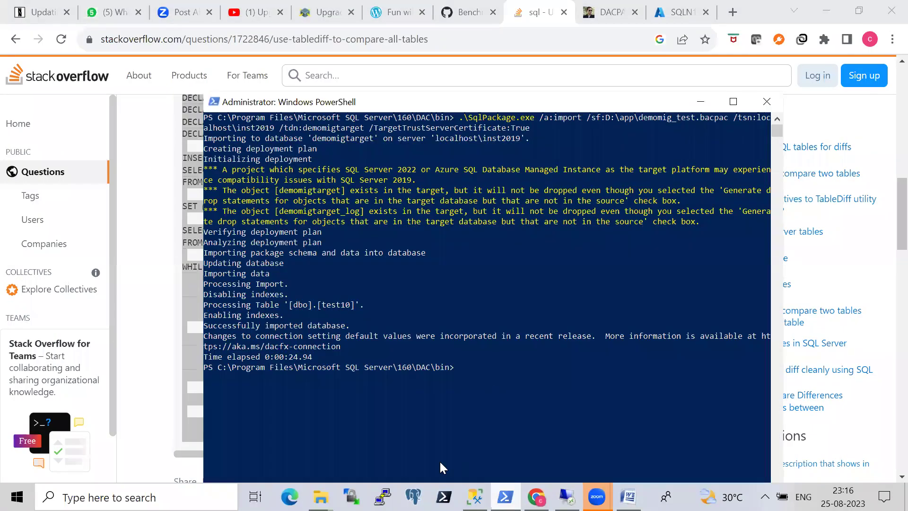
{"action": "type", "text": "cd .."}
{"action": "key", "text": "Return"}
{"action": "type", "text": "cd .."}
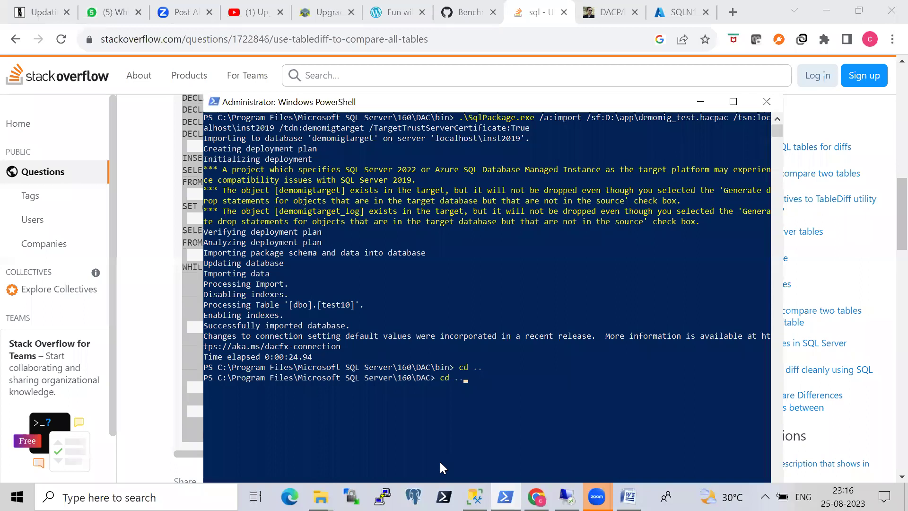
{"action": "key", "text": "Return"}
{"action": "type", "text": "cd .."}
{"action": "key", "text": "Return"}
{"action": "type", "text": "cd 140"}
{"action": "key", "text": "Return"}
{"action": "type", "text": "cd com"}
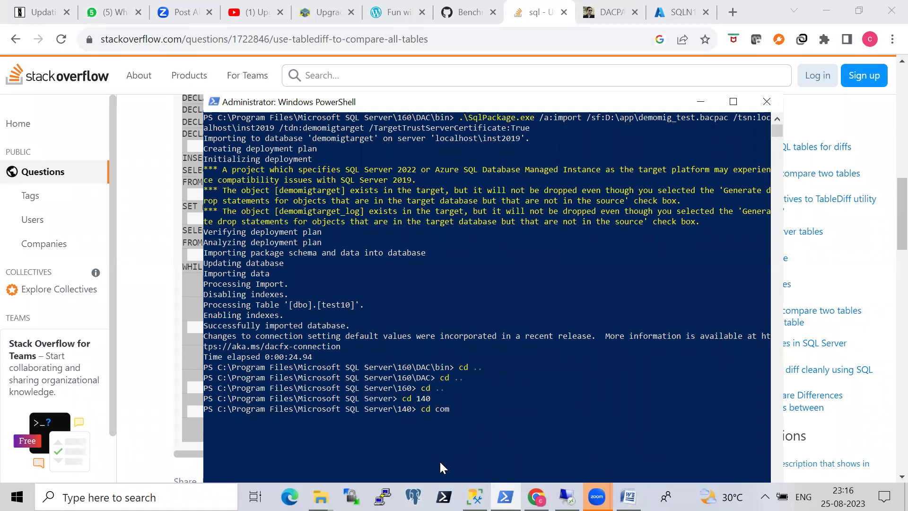
{"action": "key", "text": "Return"}
- Run .\tablediff.exe with the copied server, database and table arguments, including source and destination passwords, and maximize the PowerShell window
{"action": "type", "text": "ta"}
{"action": "key", "text": "Tab"}
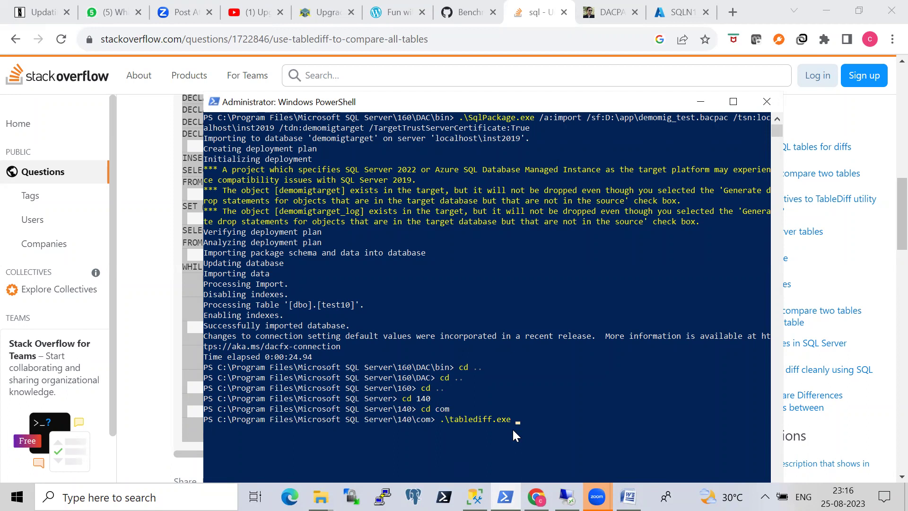
{"action": "key", "text": "ctrl+v"}
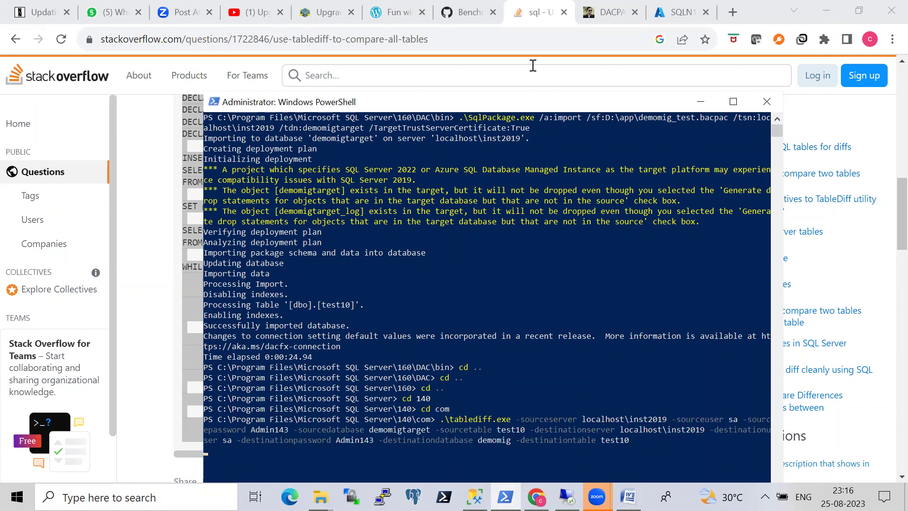
{"action": "key", "text": "Return"}
{"action": "left_click_drag", "start_coordinate": [503, 104], "coordinate": [501, 1]}
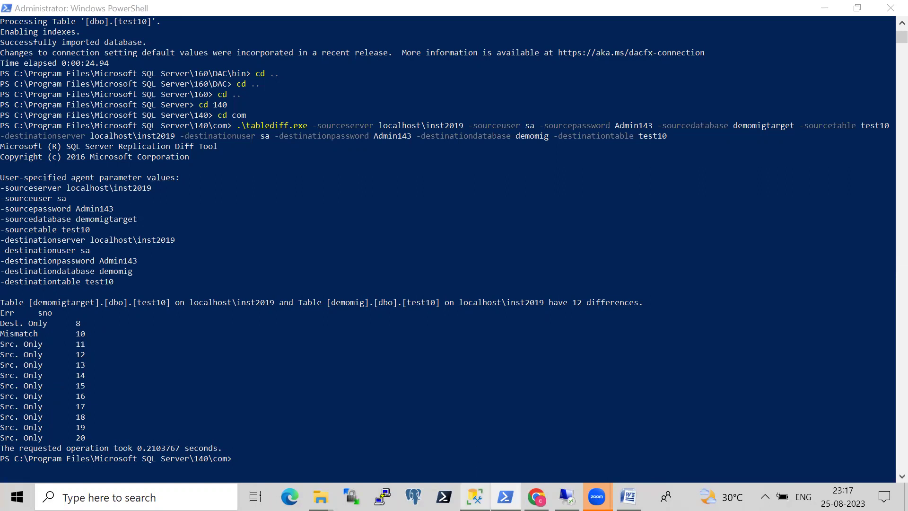
- Review the insert, delete and update statements on test10 in the remote machine's SQL Server Management Studio, and minimize the remote session
{"action": "left_click", "coordinate": [474, 495]}
{"action": "left_click", "coordinate": [567, 496]}
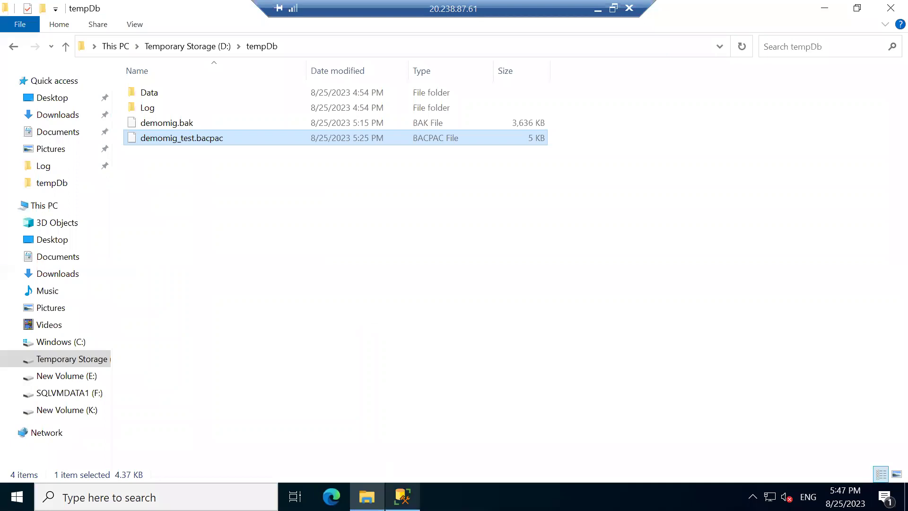
{"action": "left_click", "coordinate": [402, 496]}
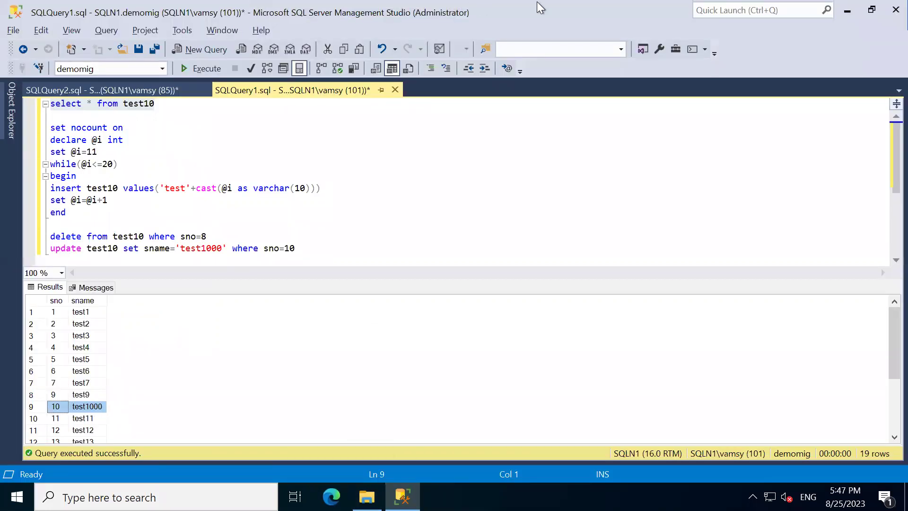
{"action": "mouse_move", "coordinate": [574, 6]}
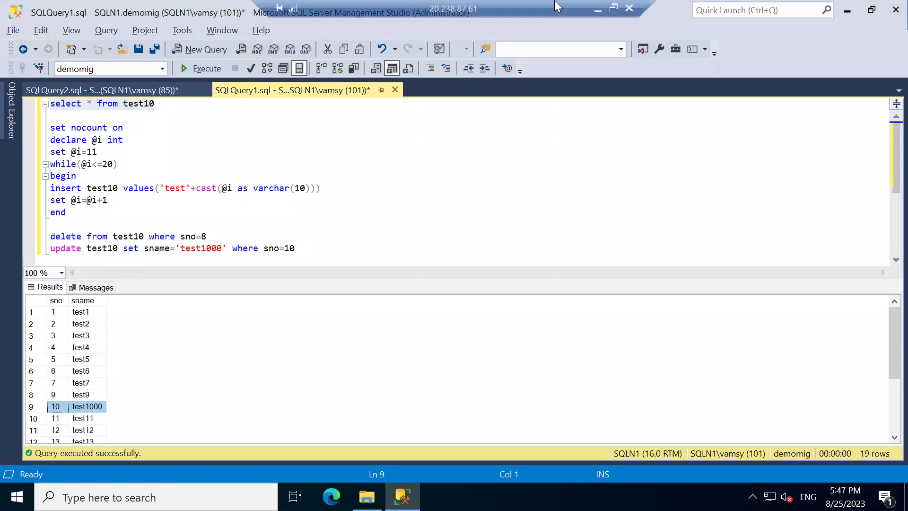
{"action": "left_click", "coordinate": [599, 9]}
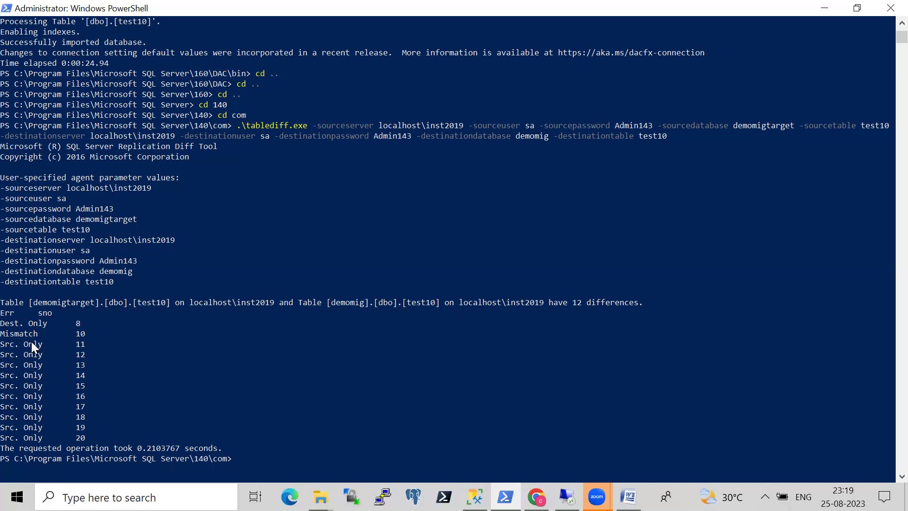
- Examine the Src. Only, Mismatch and Dest. Only entries in the tablediff output
{"action": "left_click_drag", "start_coordinate": [81, 345], "coordinate": [81, 433]}
{"action": "left_click", "coordinate": [89, 334]}
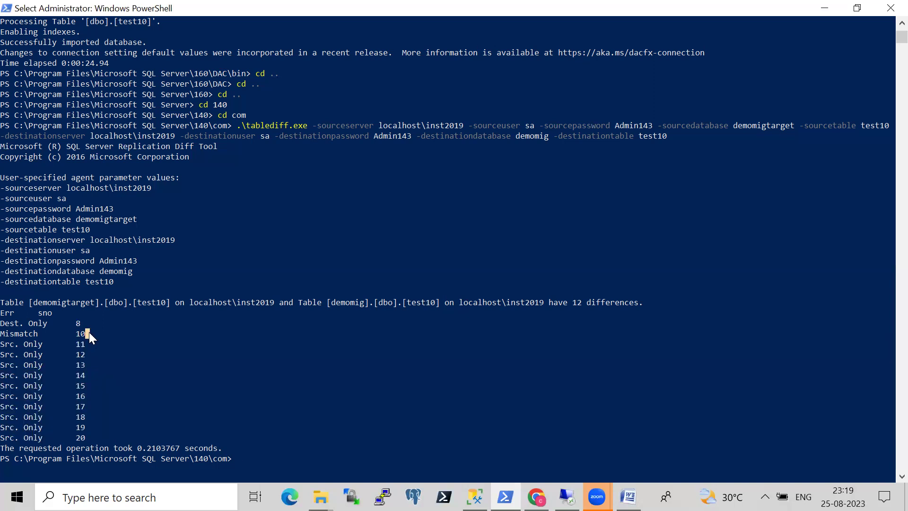
{"action": "left_click_drag", "start_coordinate": [12, 335], "coordinate": [1, 337]}
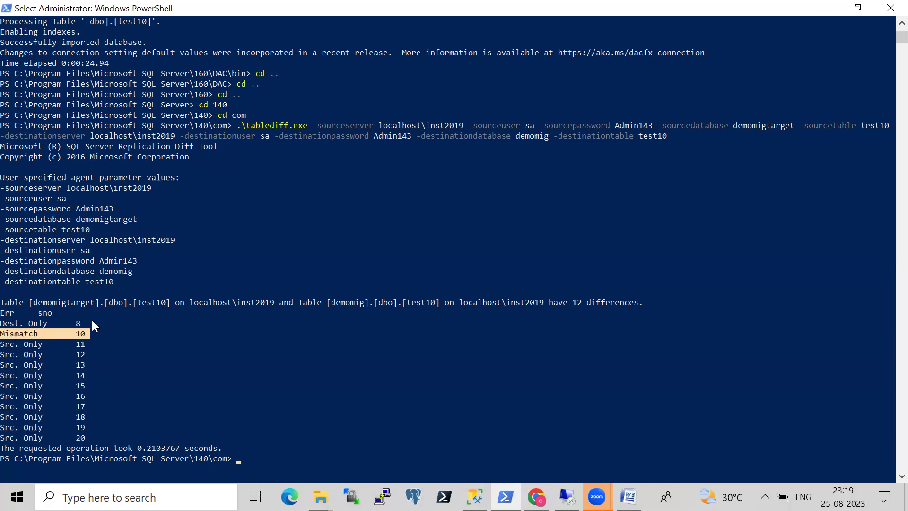
{"action": "left_click_drag", "start_coordinate": [92, 321], "coordinate": [1, 323]}
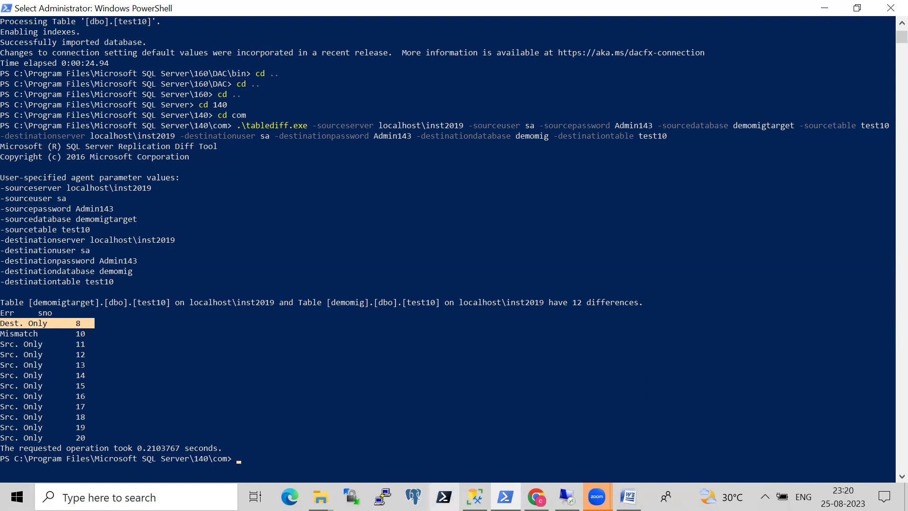
- Check the row with sno 8 in the local demomig test10 results and compare it with the tablediff output in PowerShell
{"action": "left_click", "coordinate": [474, 496]}
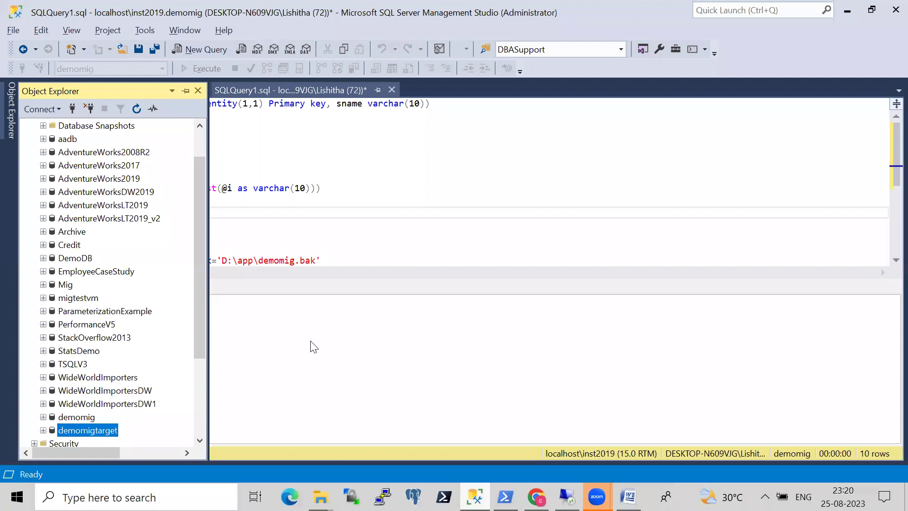
{"action": "left_click", "coordinate": [364, 225]}
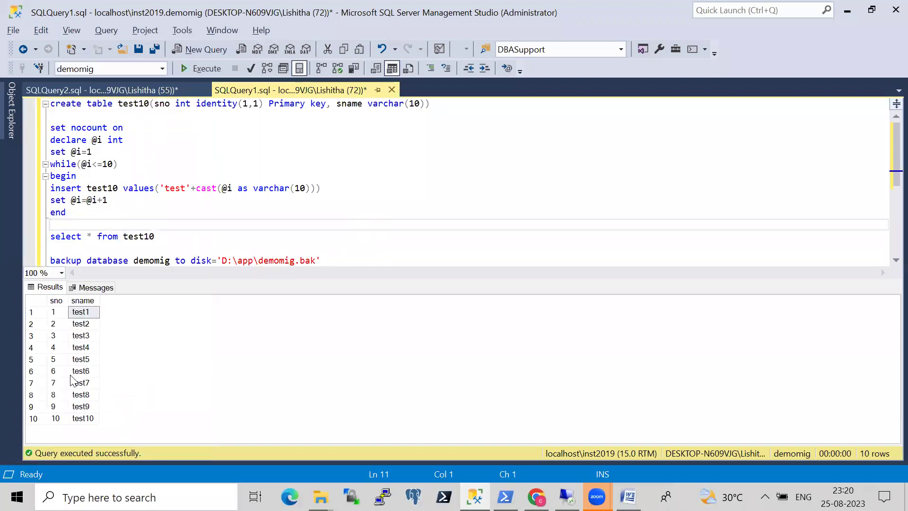
{"action": "left_click", "coordinate": [56, 395]}
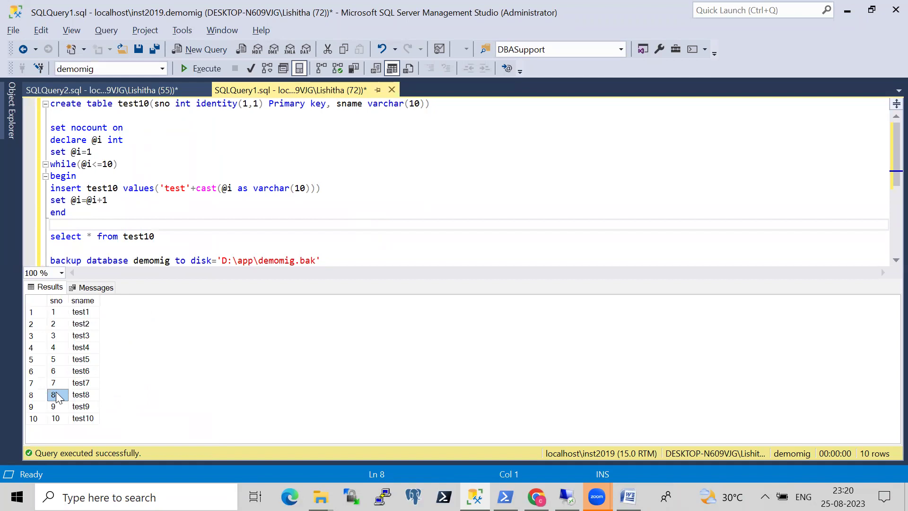
{"action": "key", "text": "alt+Tab"}
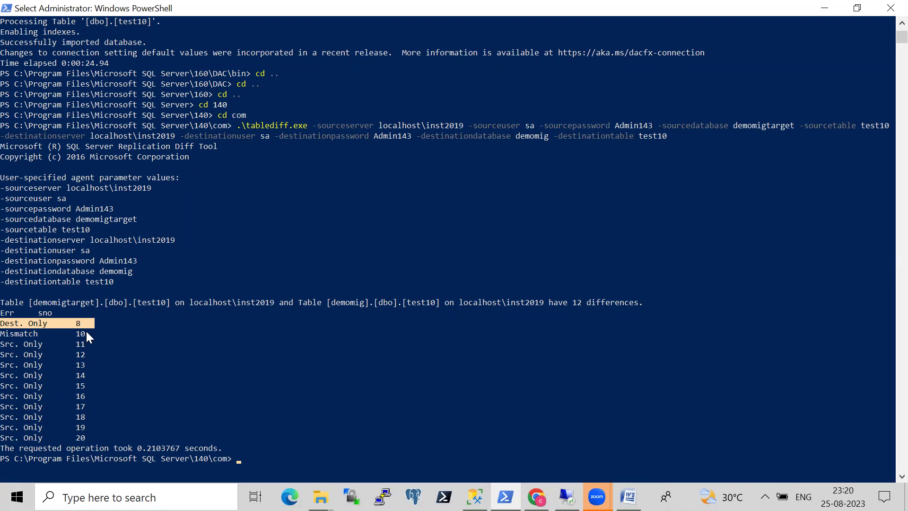
{"action": "left_click_drag", "start_coordinate": [42, 344], "coordinate": [88, 434]}
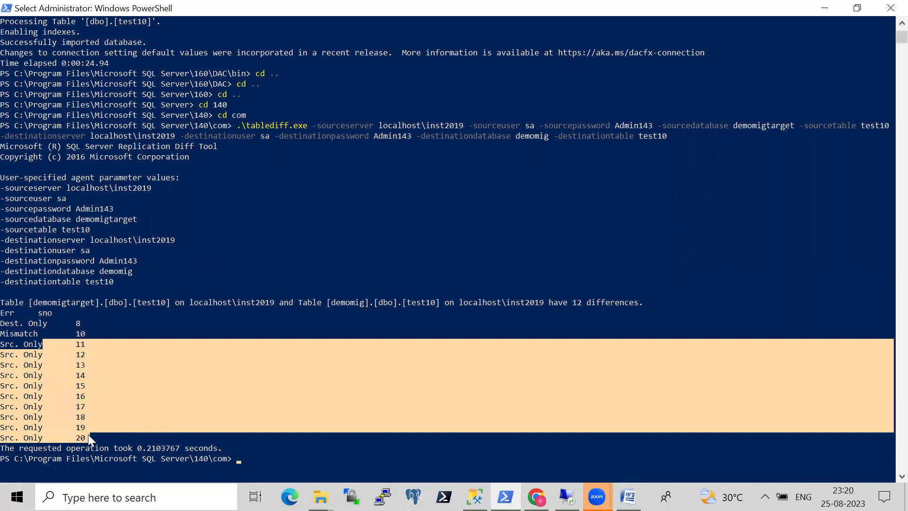
{"action": "left_click", "coordinate": [348, 232]}
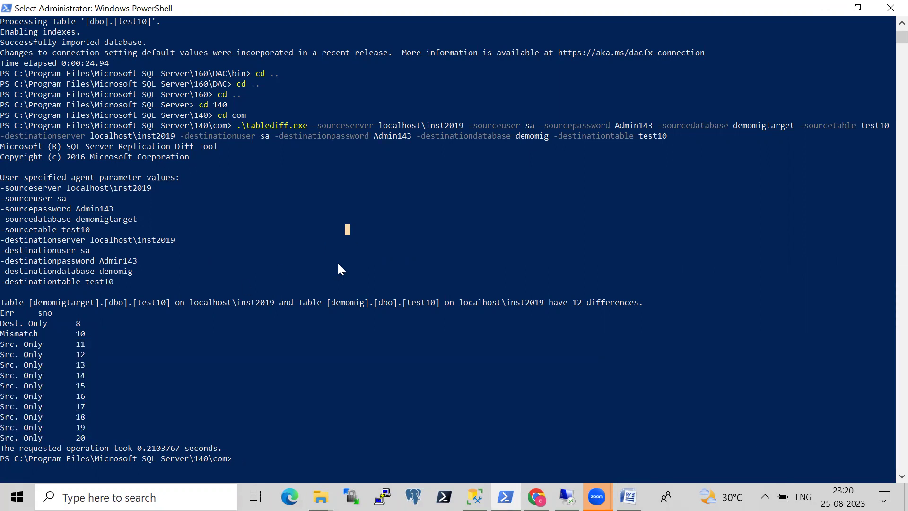
- Clear the PowerShell console, recall the previous tablediff command and set its -destinationdatabase to demomigtarget
{"action": "type", "text": "cls"}
{"action": "key", "text": "Return"}
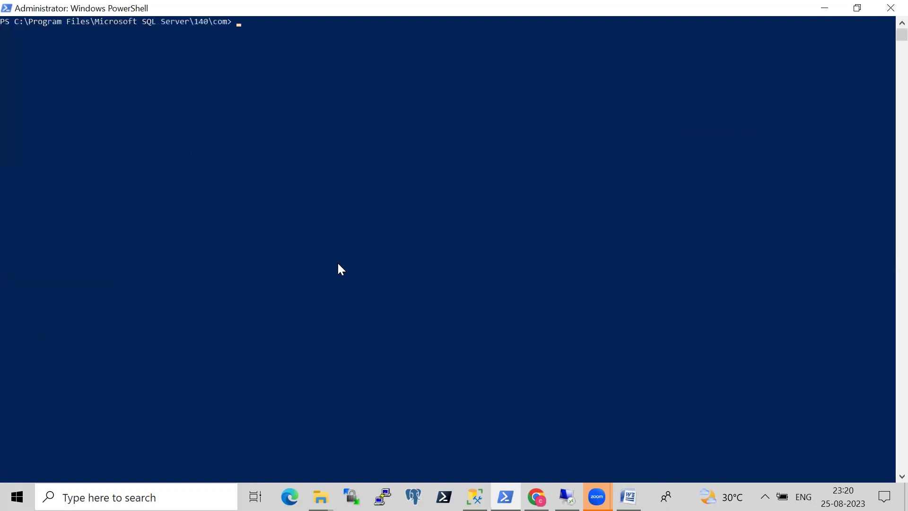
{"action": "key", "text": "Up"}
{"action": "key", "text": "Up"}
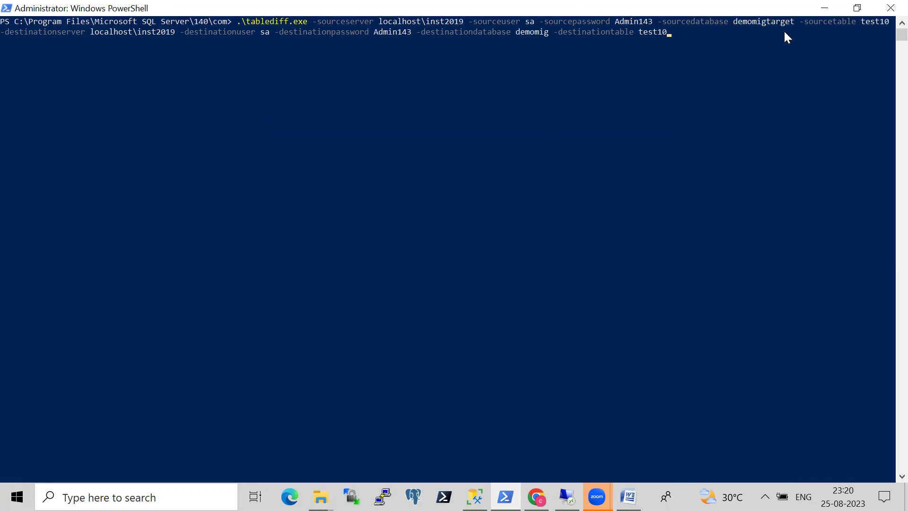
{"action": "key", "text": "Left"}
{"action": "key", "text": "Left"}
{"action": "key", "text": "Left"}
{"action": "key", "text": "Left"}
{"action": "key", "text": "Left"}
{"action": "key", "text": "Left"}
{"action": "key", "text": "Left"}
{"action": "key", "text": "Left"}
{"action": "key", "text": "Left"}
{"action": "key", "text": "Left"}
{"action": "type", "text": "target"}
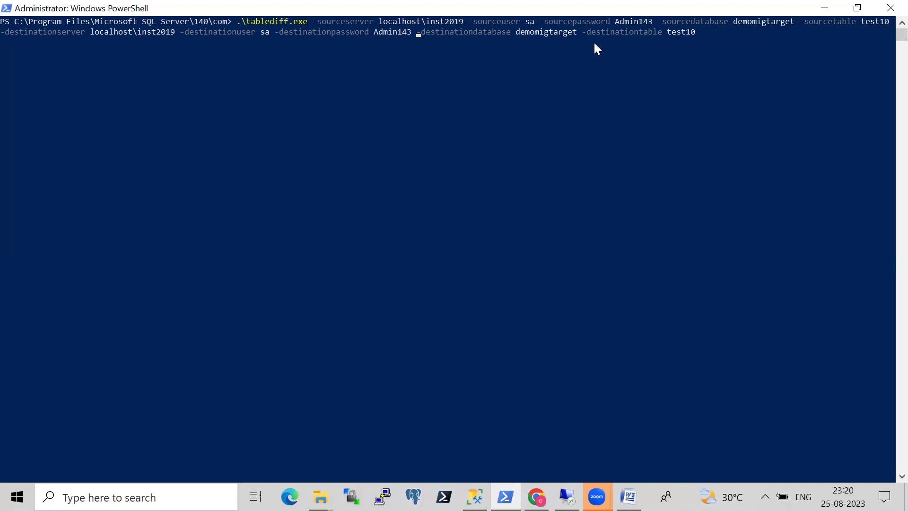
- Set -sourcedatabase in the recalled tablediff command to demomig and run the comparison
{"action": "key", "text": "Left"}
{"action": "key", "text": "Left"}
{"action": "key", "text": "Left"}
{"action": "key", "text": "Left"}
{"action": "key", "text": "Left"}
{"action": "key", "text": "Left"}
{"action": "key", "text": "Left"}
{"action": "key", "text": "Left"}
{"action": "key", "text": "Left"}
{"action": "key", "text": "Left"}
{"action": "key", "text": "Left"}
{"action": "key", "text": "Left"}
{"action": "key", "text": "Left"}
{"action": "key", "text": "Left"}
{"action": "key", "text": "Left"}
{"action": "key", "text": "Left"}
{"action": "key", "text": "Left"}
{"action": "key", "text": "Left"}
{"action": "key", "text": "Left"}
{"action": "key", "text": "Left"}
{"action": "key", "text": "Left"}
{"action": "key", "text": "Left"}
{"action": "key", "text": "Left"}
{"action": "key", "text": "Left"}
{"action": "key", "text": "Left"}
{"action": "key", "text": "Left"}
{"action": "key", "text": "Left"}
{"action": "key", "text": "Left"}
{"action": "key", "text": "Left"}
{"action": "key", "text": "Left"}
{"action": "key", "text": "BackSpace"}
{"action": "key", "text": "BackSpace"}
{"action": "key", "text": "BackSpace"}
{"action": "key", "text": "BackSpace"}
{"action": "key", "text": "BackSpace"}
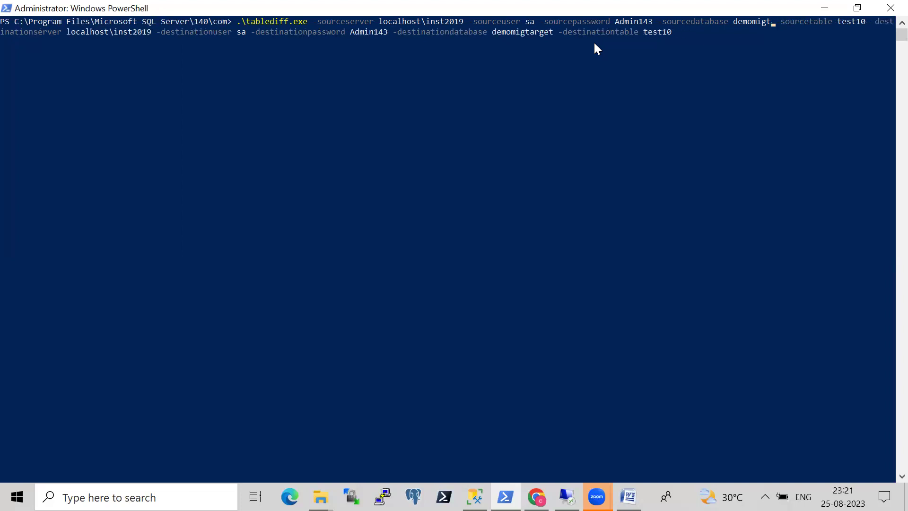
{"action": "key", "text": "BackSpace"}
{"action": "key", "text": "Return"}
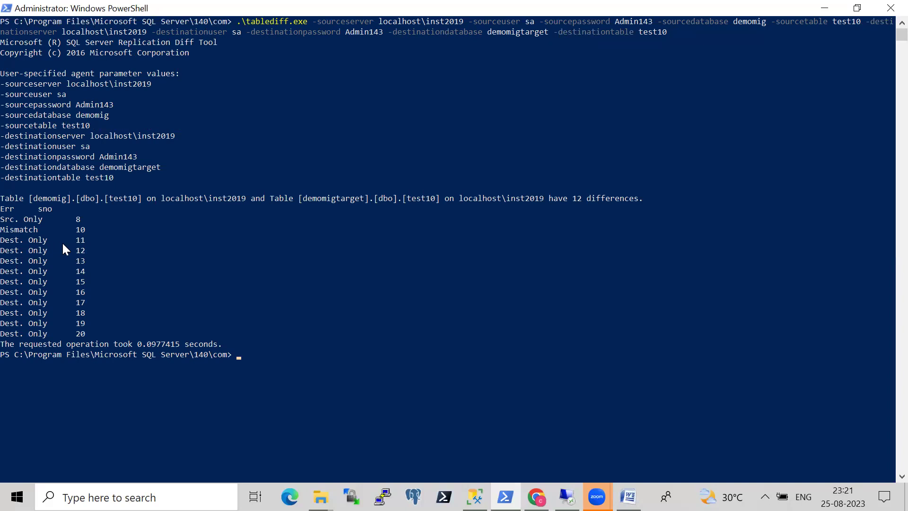
- Examine the Dest. Only entries and the Src. Only entry in the new tablediff output
{"action": "left_click_drag", "start_coordinate": [5, 240], "coordinate": [92, 328]}
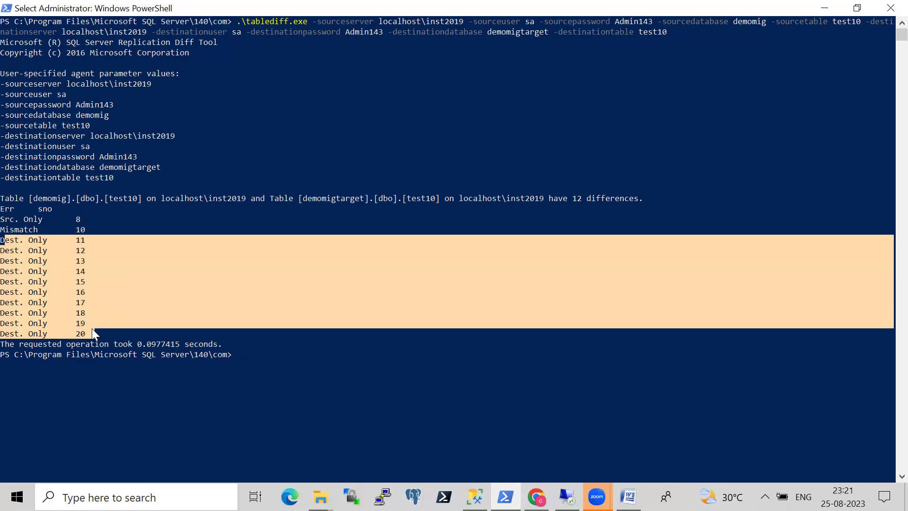
{"action": "left_click", "coordinate": [90, 217]}
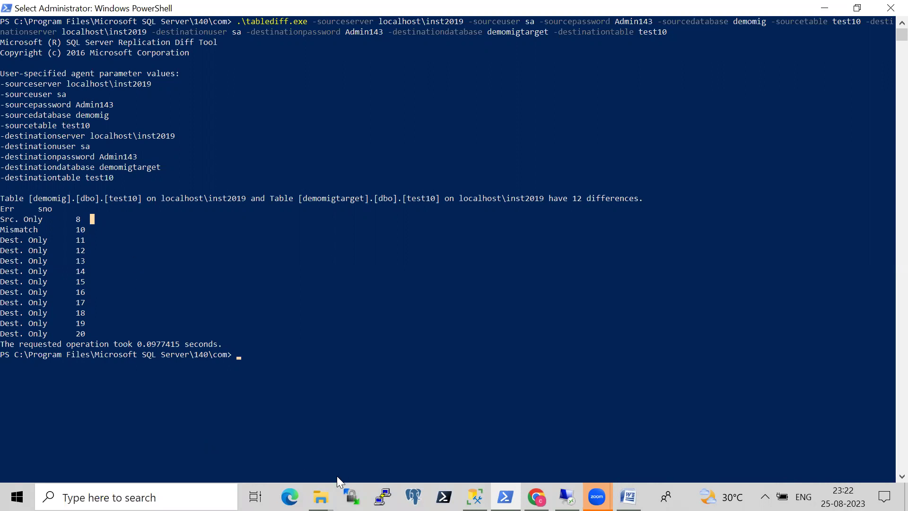
{"action": "mouse_move", "coordinate": [322, 492]}
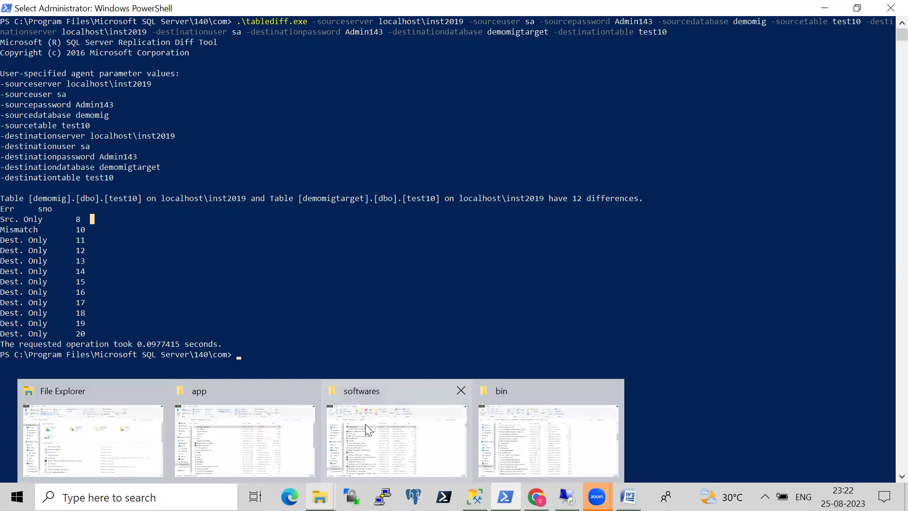
- View the DacFramework installer in the softwares folder on drive D, and switch to the Chrome window
{"action": "left_click", "coordinate": [365, 424]}
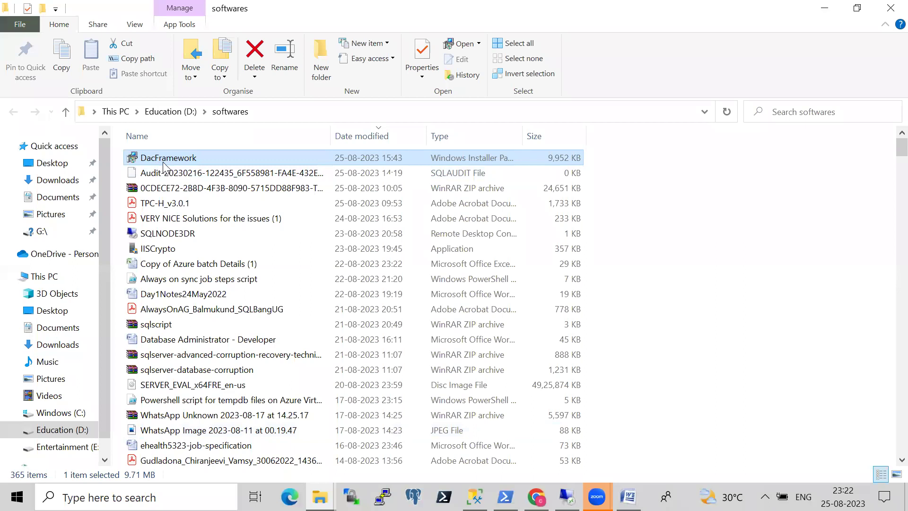
{"action": "mouse_move", "coordinate": [537, 498]}
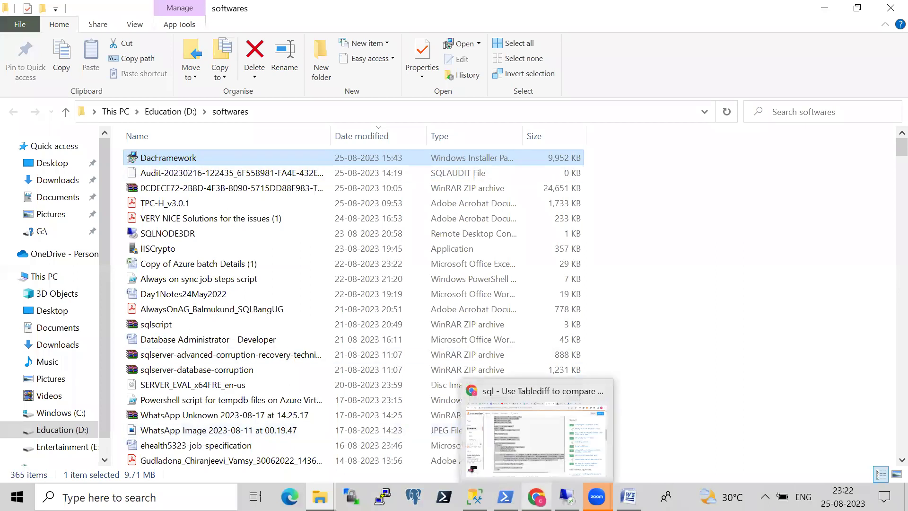
{"action": "left_click", "coordinate": [535, 440]}
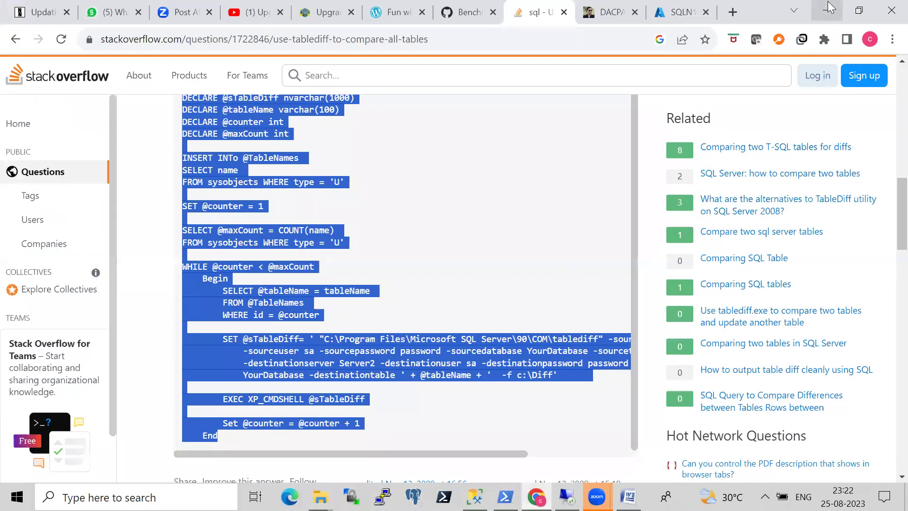
- Open the Chrome browsing history, find the SqlPackage Import entry on Microsoft Learn and open that page
{"action": "key", "text": "ctrl+h"}
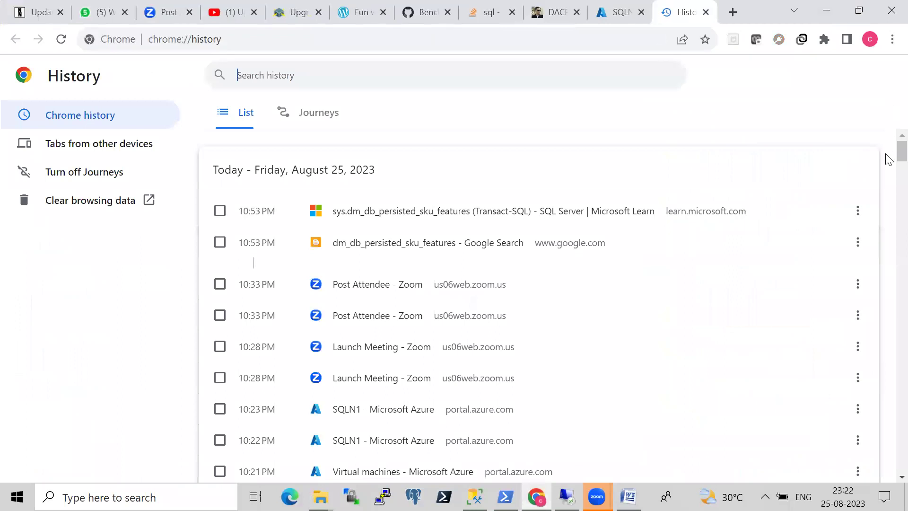
{"action": "scroll", "coordinate": [889, 165], "scroll_direction": "down", "scroll_amount": 6}
{"action": "scroll", "coordinate": [888, 179], "scroll_direction": "down", "scroll_amount": 6}
{"action": "scroll", "coordinate": [889, 199], "scroll_direction": "down", "scroll_amount": 3}
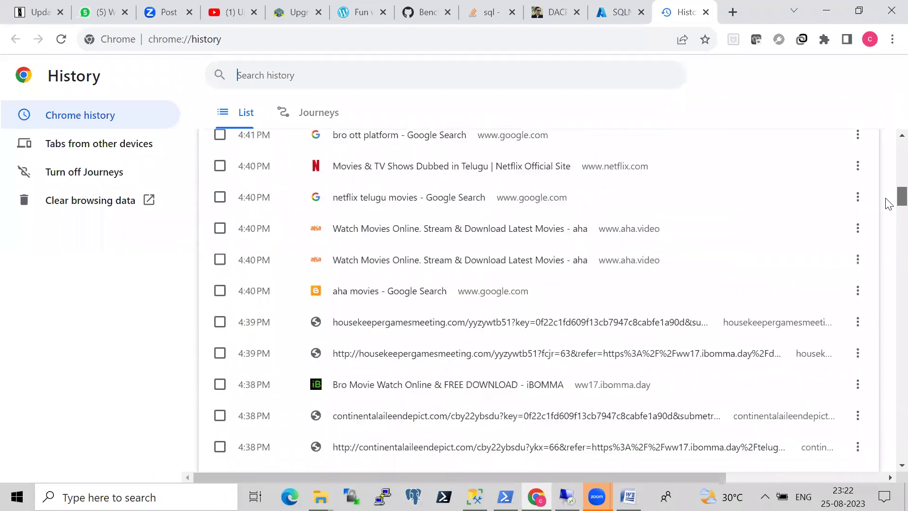
{"action": "scroll", "coordinate": [889, 203], "scroll_direction": "down", "scroll_amount": 6}
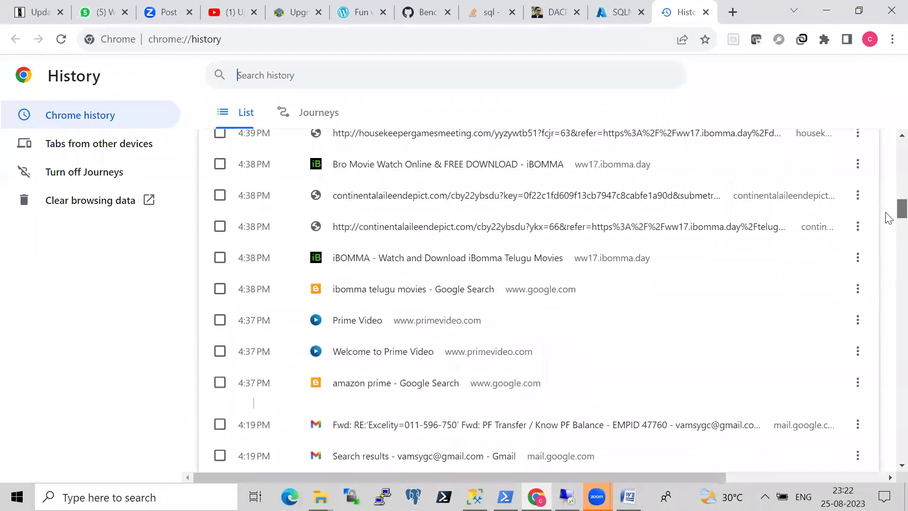
{"action": "scroll", "coordinate": [889, 223], "scroll_direction": "down", "scroll_amount": 3}
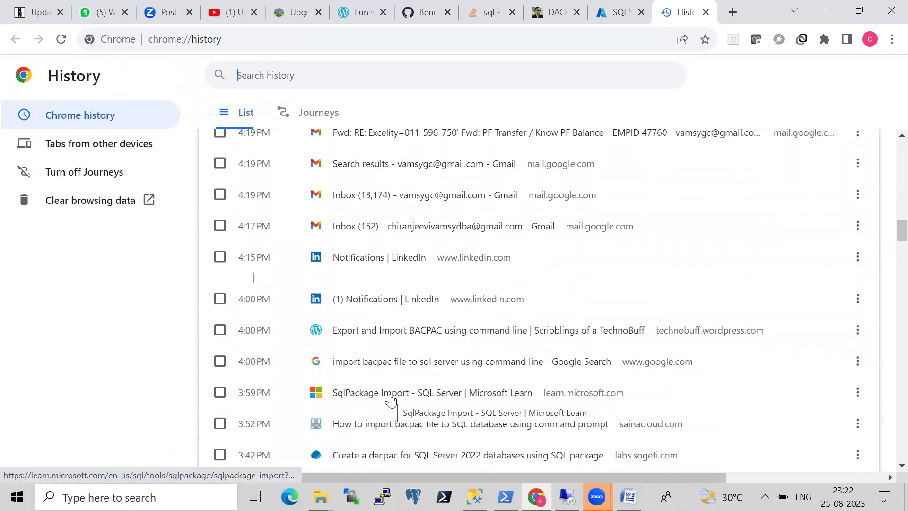
{"action": "left_click", "coordinate": [390, 397]}
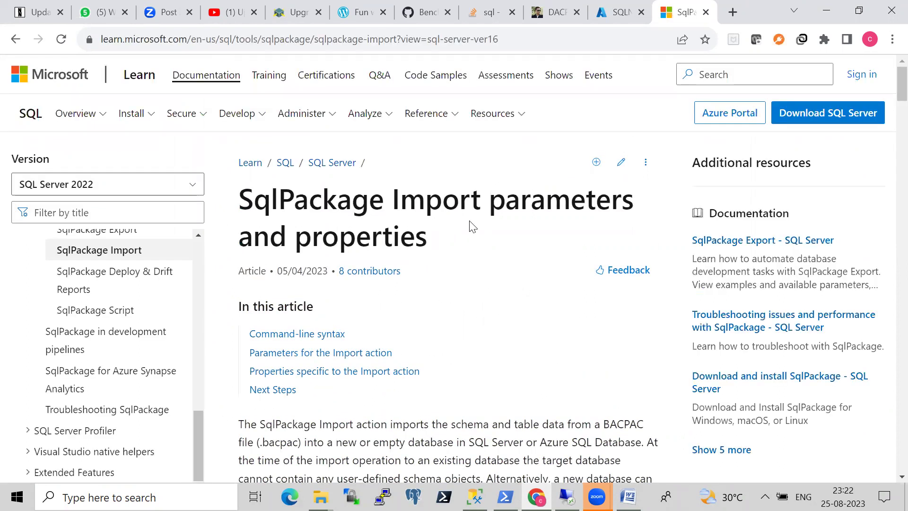
- Return to the browsing history, open the Download and install SqlPackage article and look through its installation information
{"action": "left_click", "coordinate": [16, 39]}
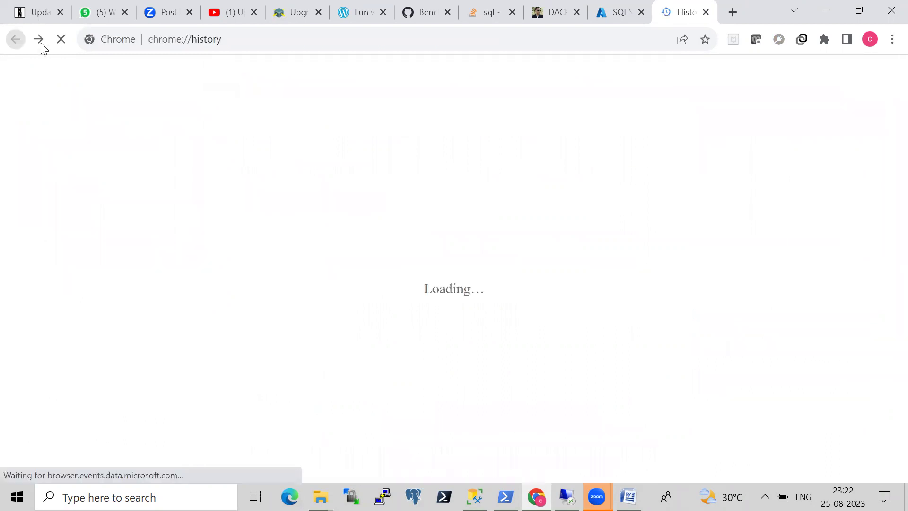
{"action": "left_click_drag", "start_coordinate": [888, 148], "coordinate": [888, 246]}
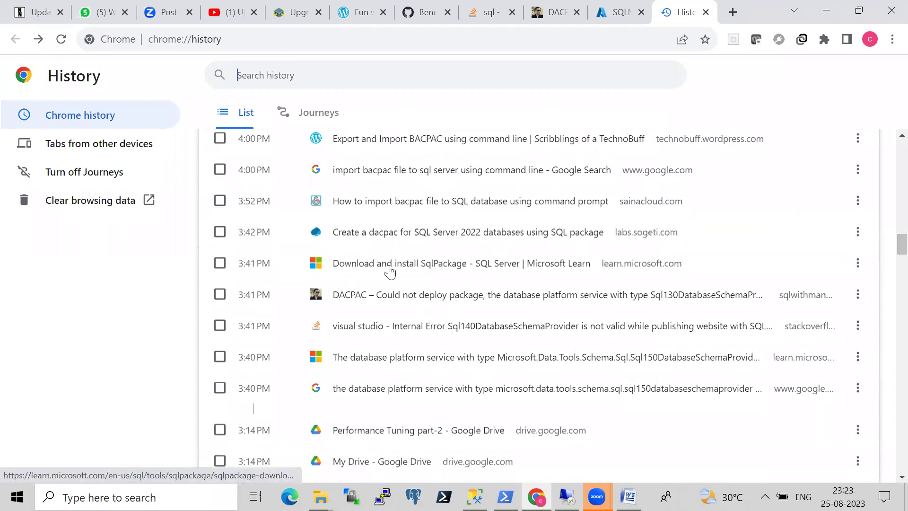
{"action": "left_click", "coordinate": [390, 269]}
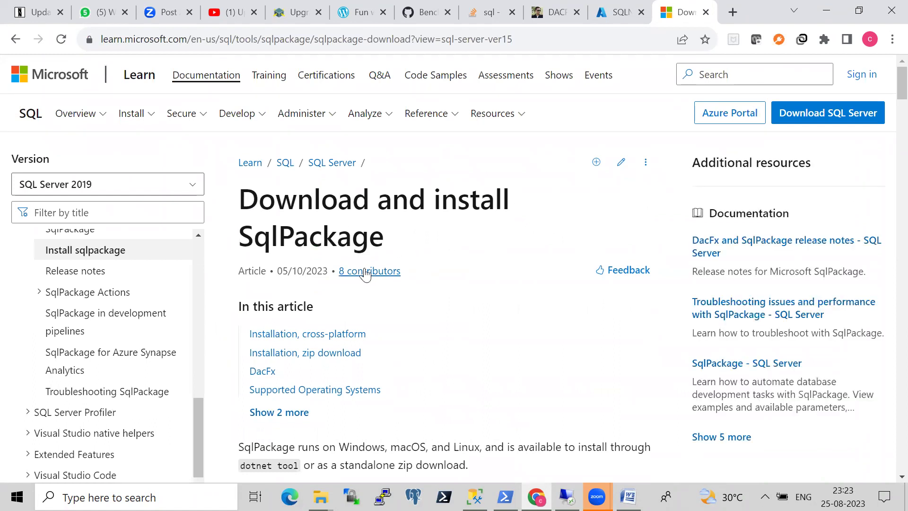
{"action": "scroll", "coordinate": [887, 87], "scroll_direction": "down", "scroll_amount": 4}
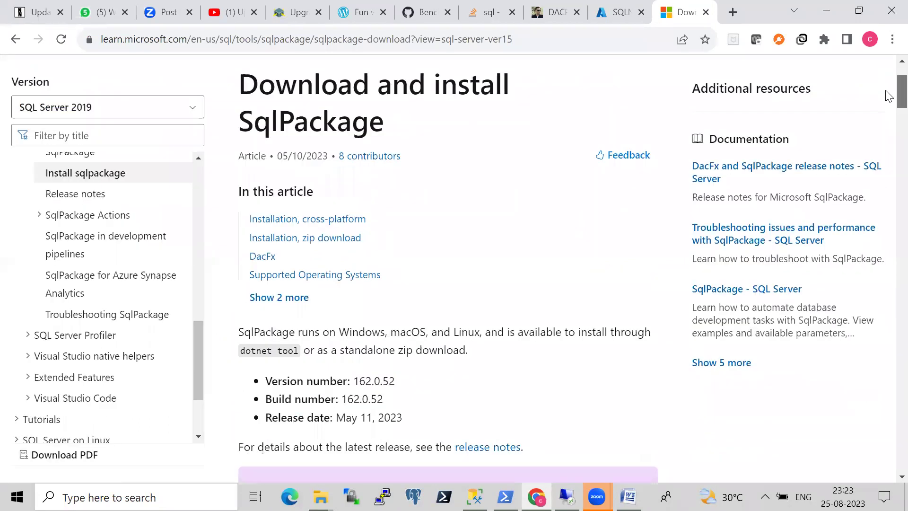
{"action": "scroll", "coordinate": [888, 94], "scroll_direction": "down", "scroll_amount": 15}
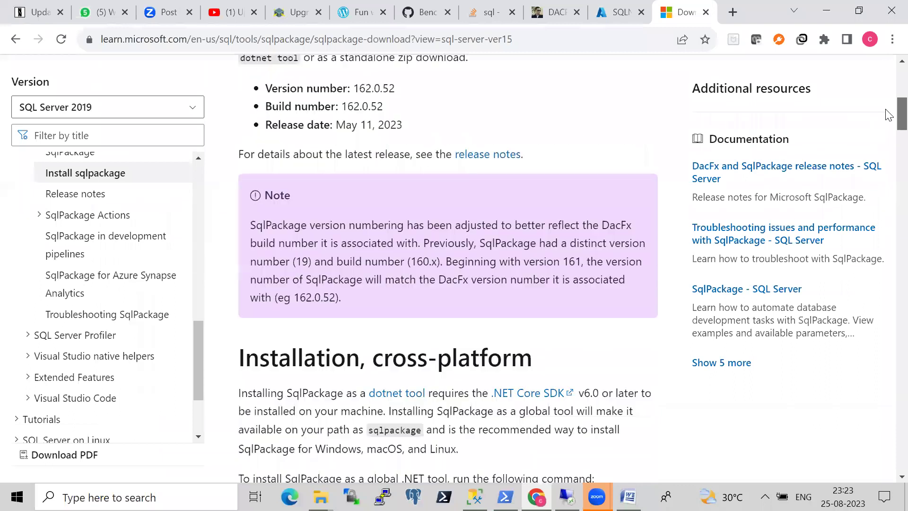